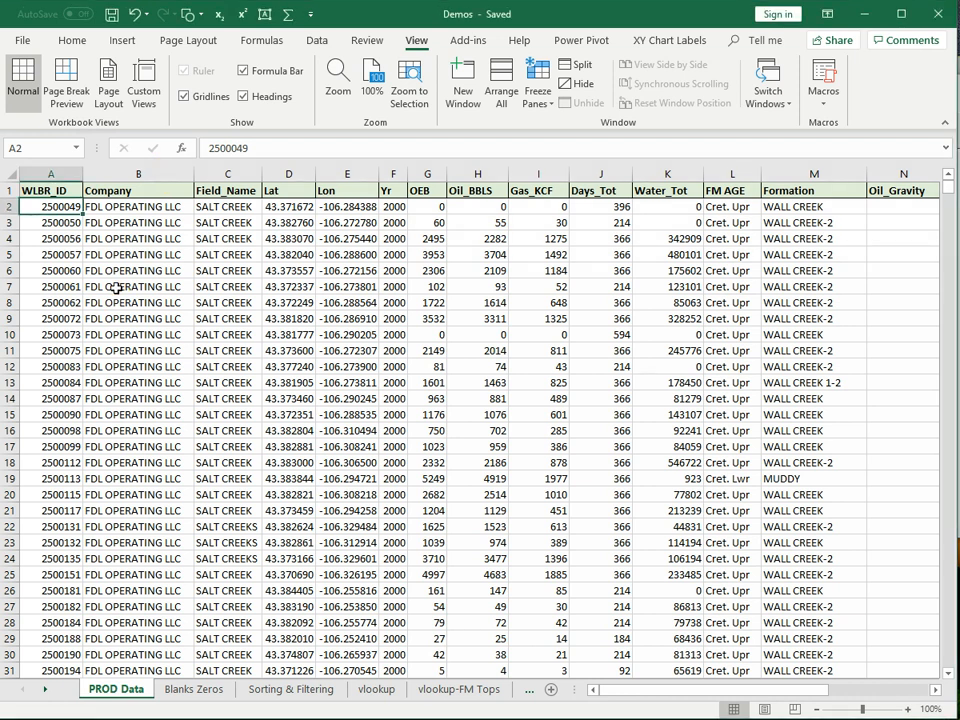
- Use the Name Box to jump between the TOP and BOTTOM (row 2312) named ranges
click(117, 287)
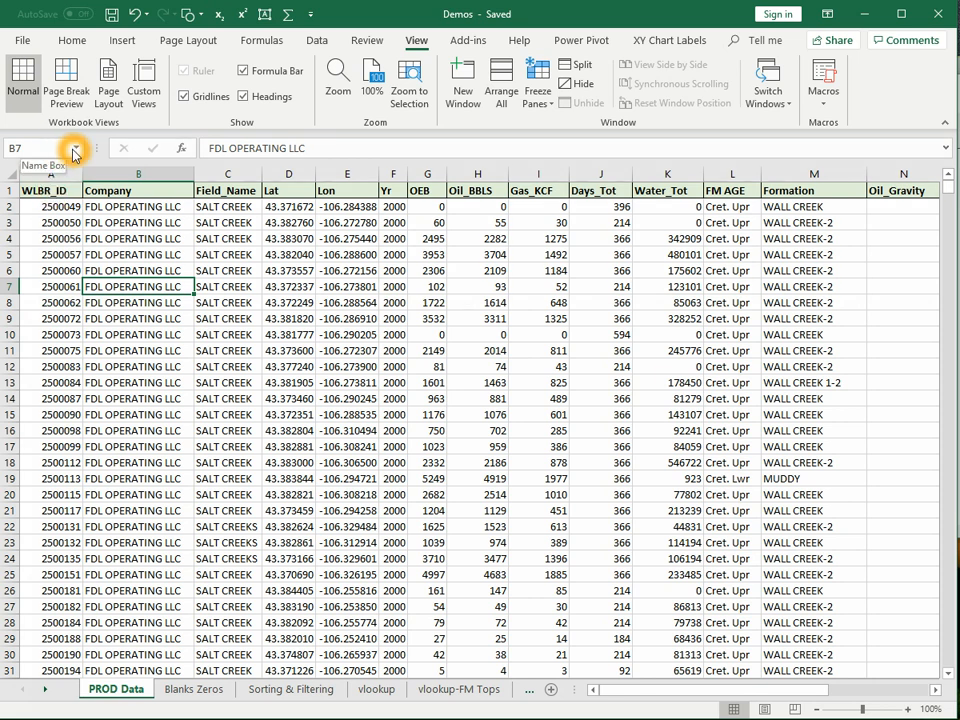
click(75, 150)
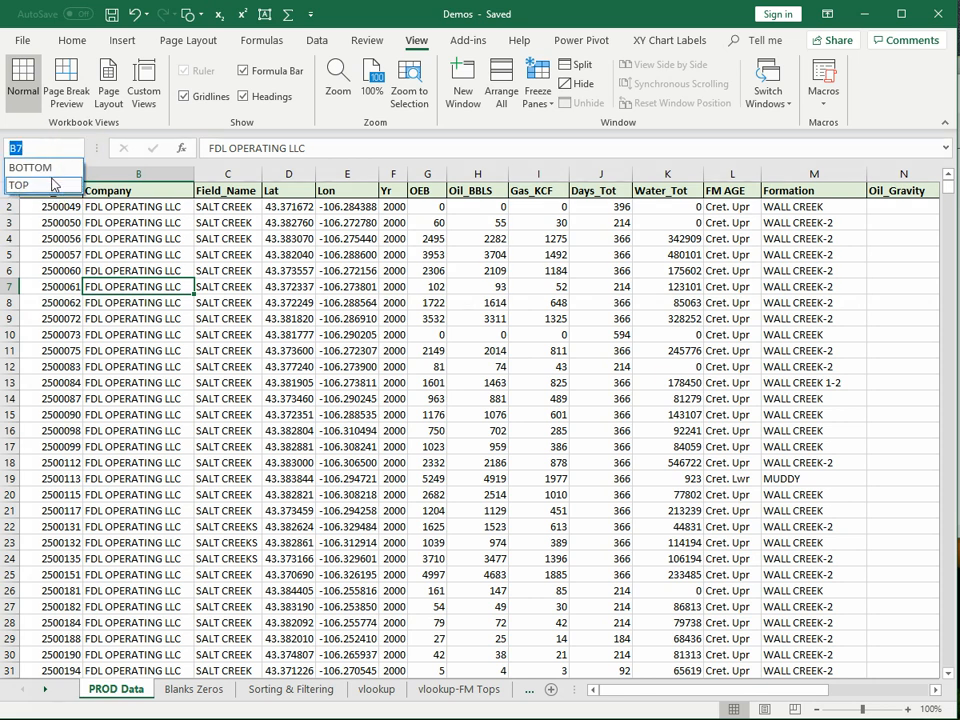
click(50, 184)
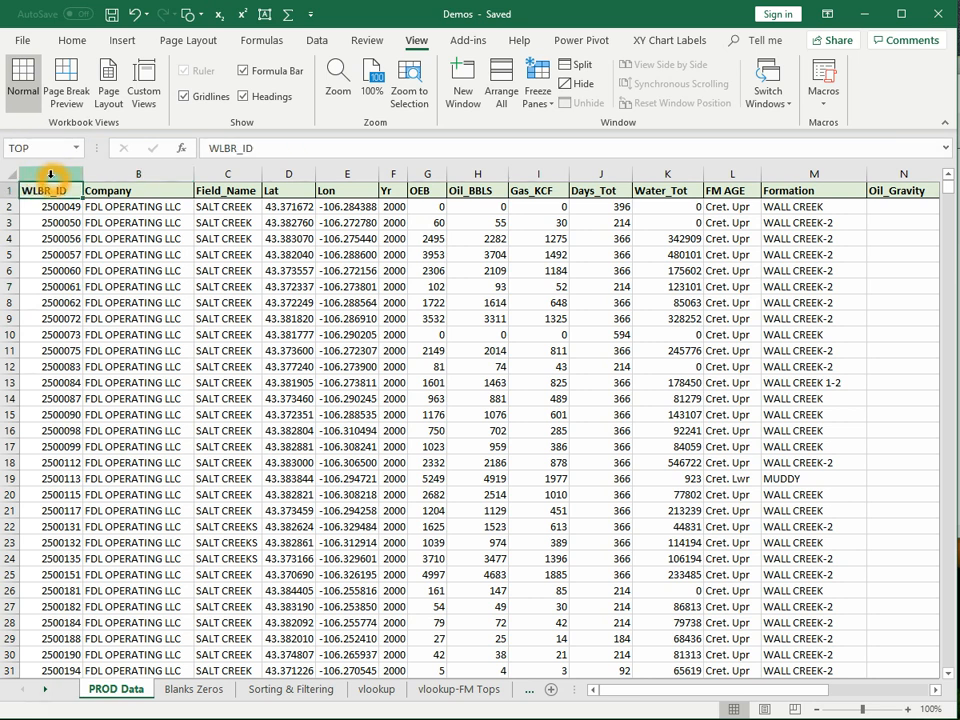
click(57, 323)
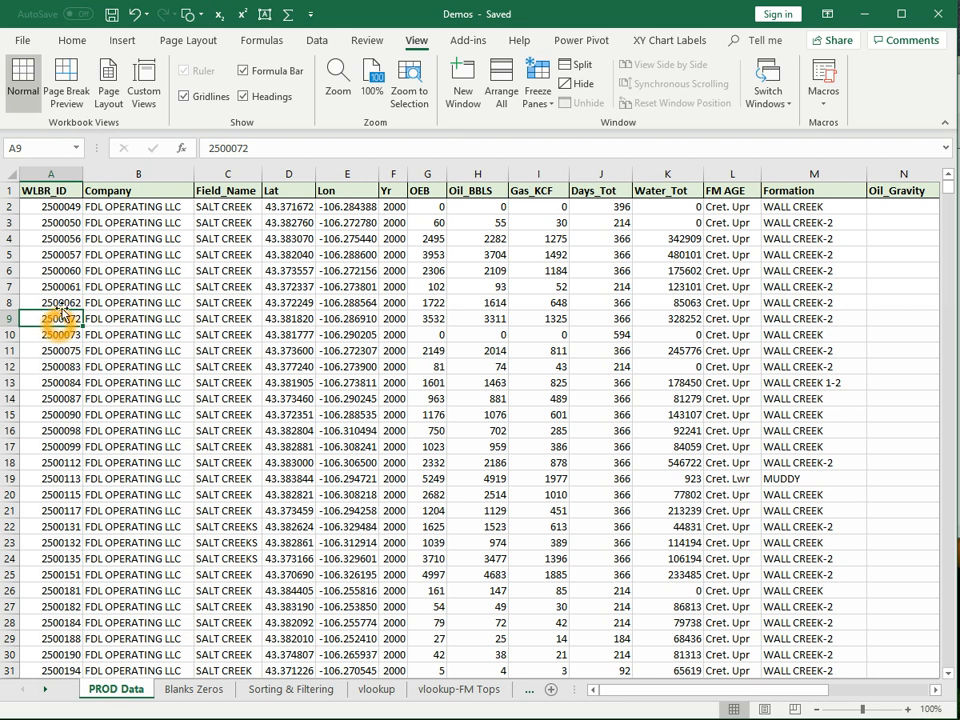
click(58, 150)
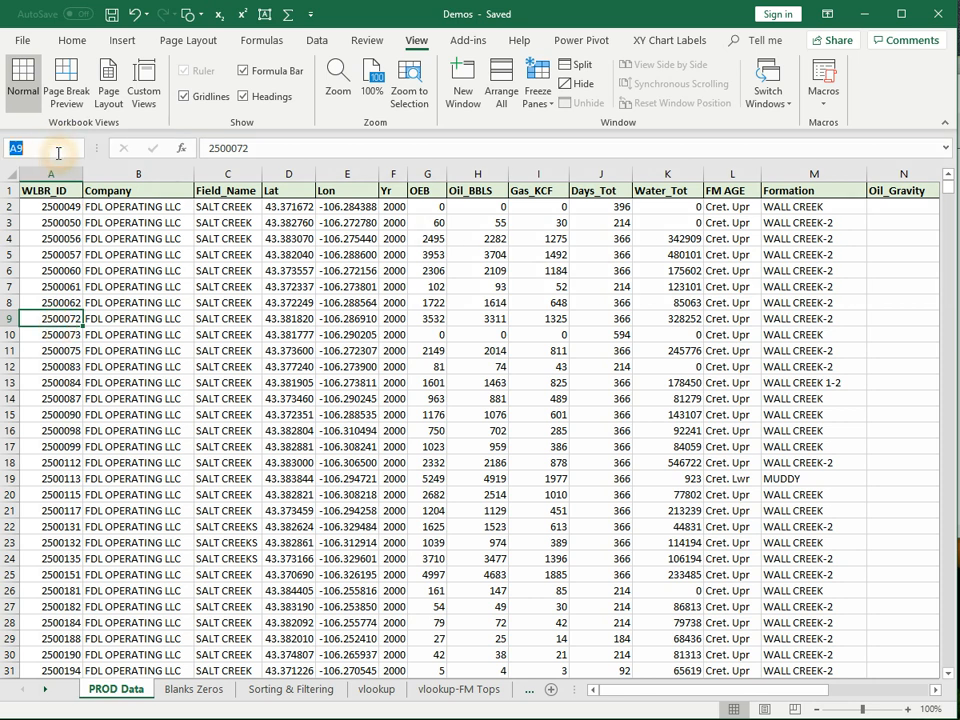
click(78, 224)
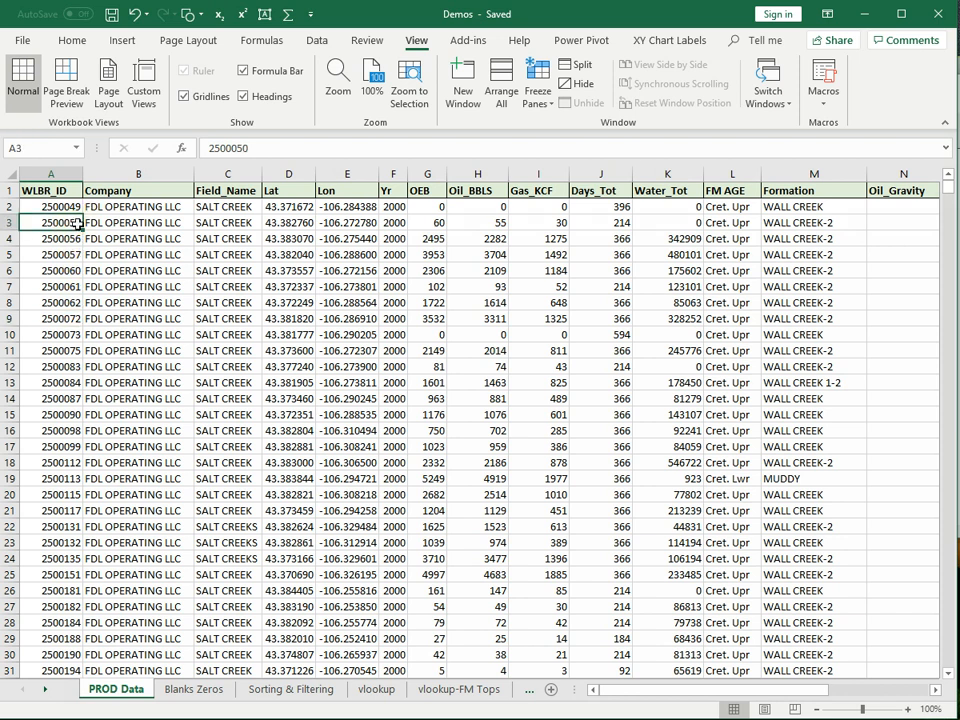
click(78, 150)
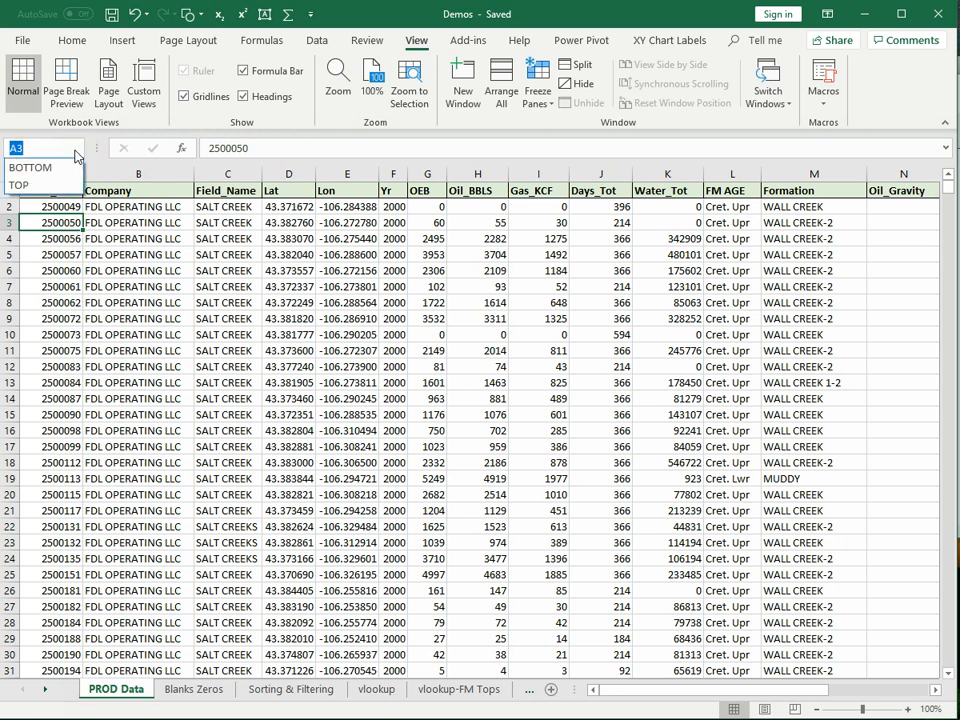
click(72, 166)
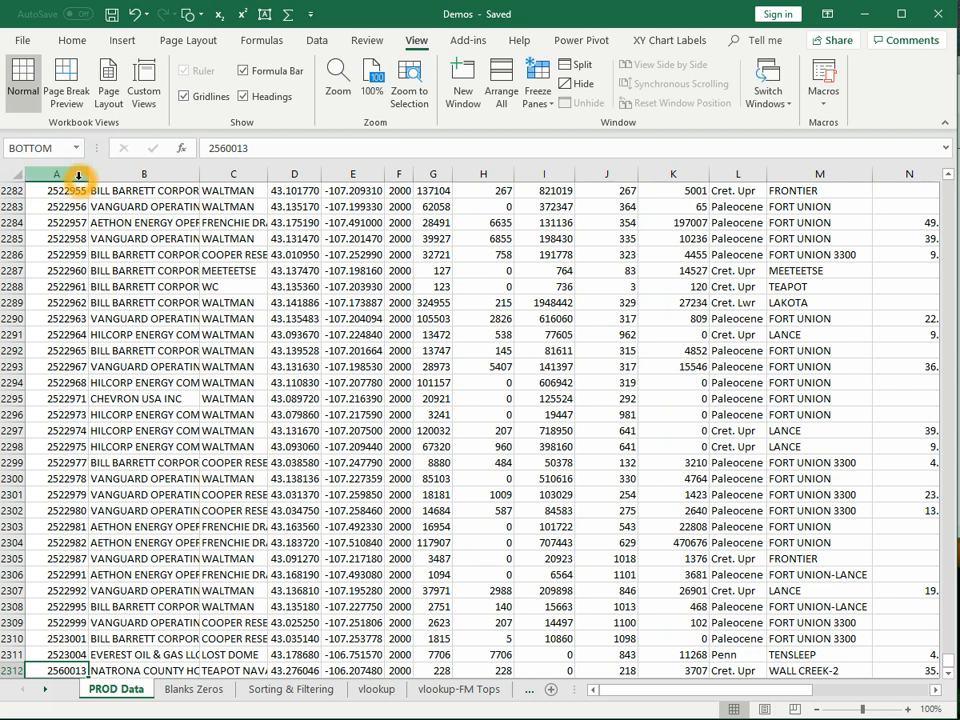
click(80, 148)
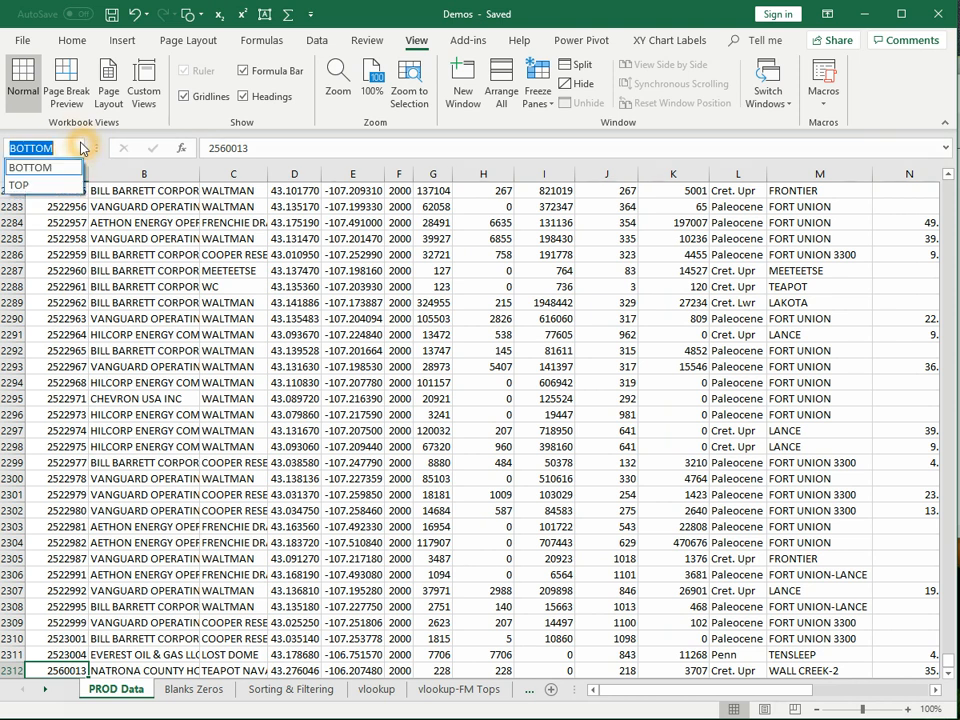
click(20, 186)
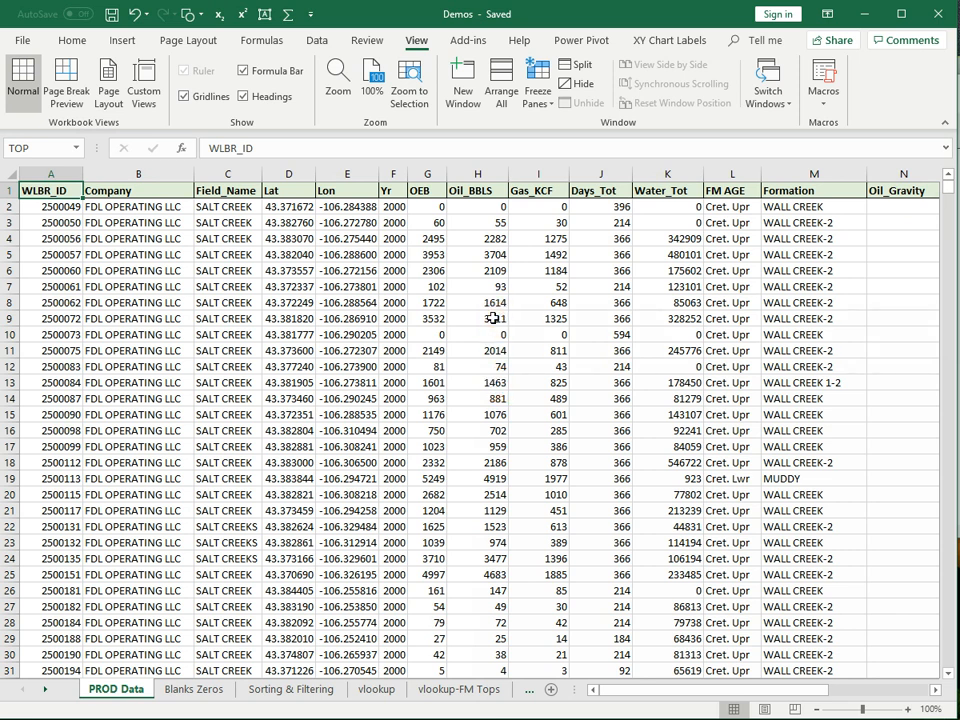
- Hide the Lat, Lon and Yr columns (D:F)
scroll(396, 330, down, 13)
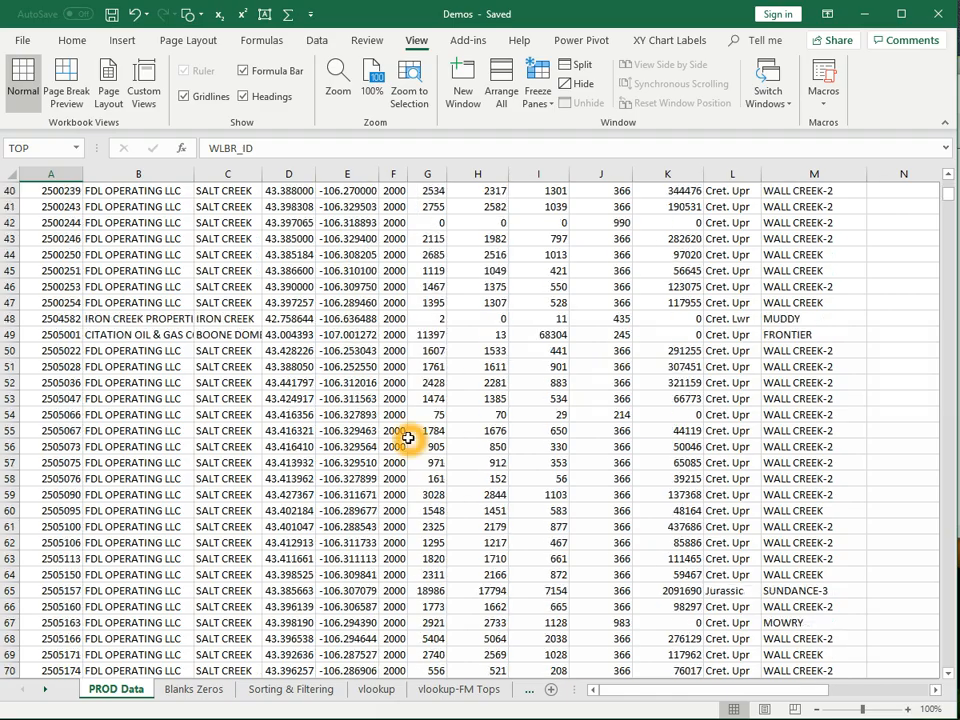
scroll(408, 436, down, 20)
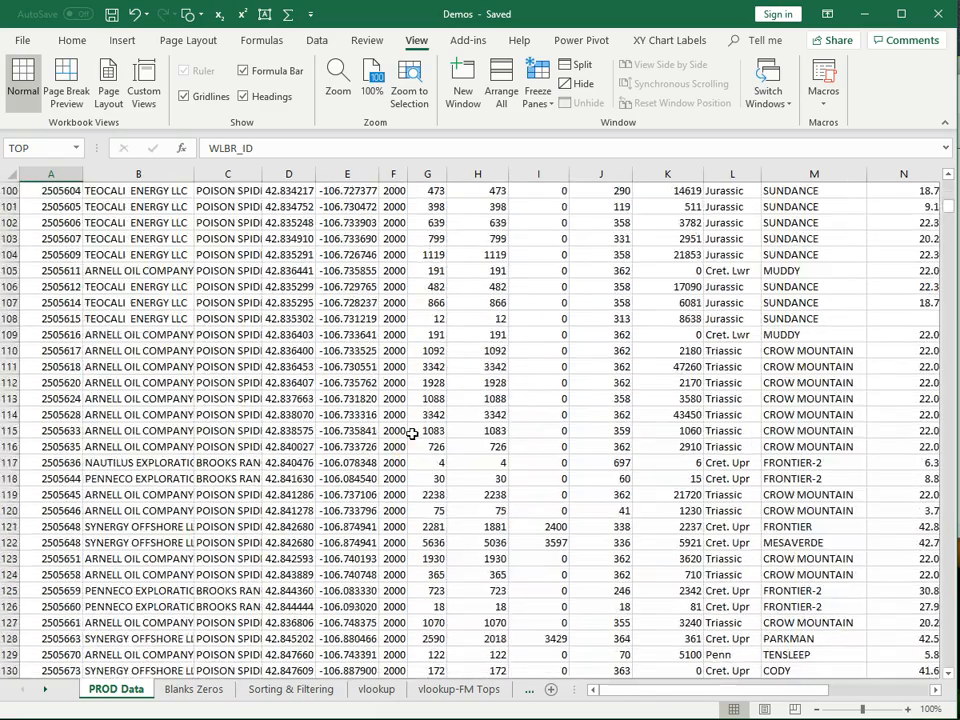
scroll(414, 430, down, 20)
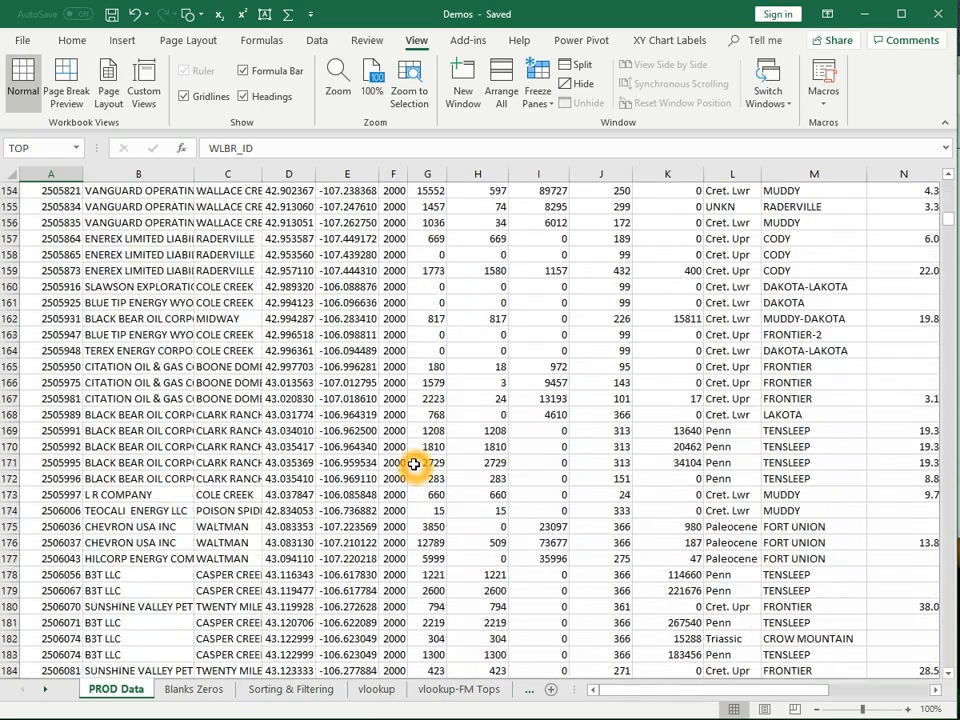
scroll(412, 463, down, 20)
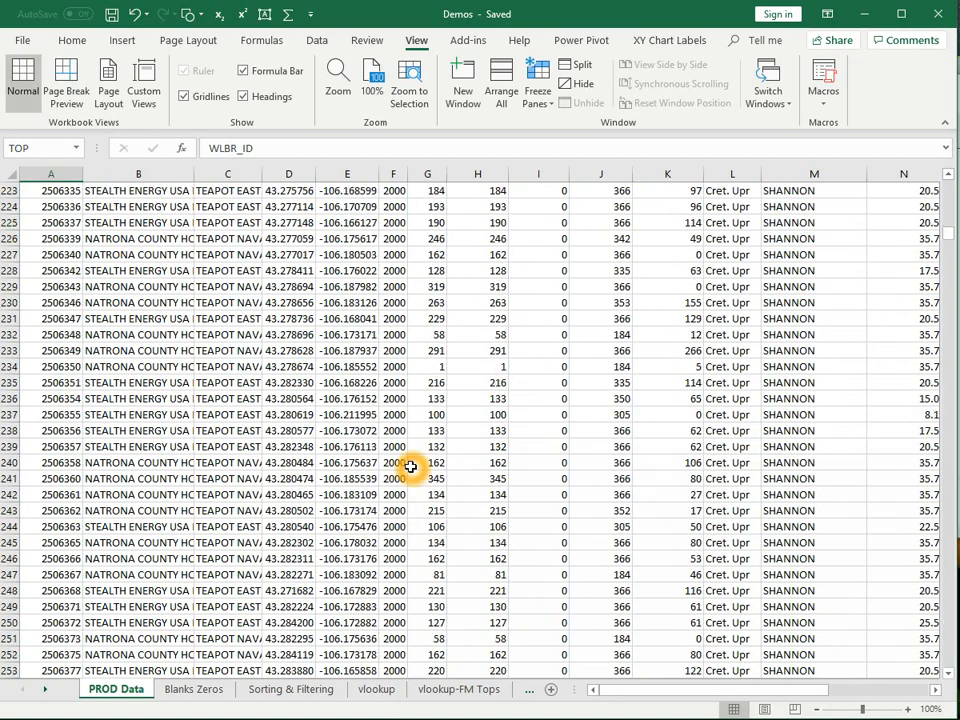
scroll(408, 467, down, 20)
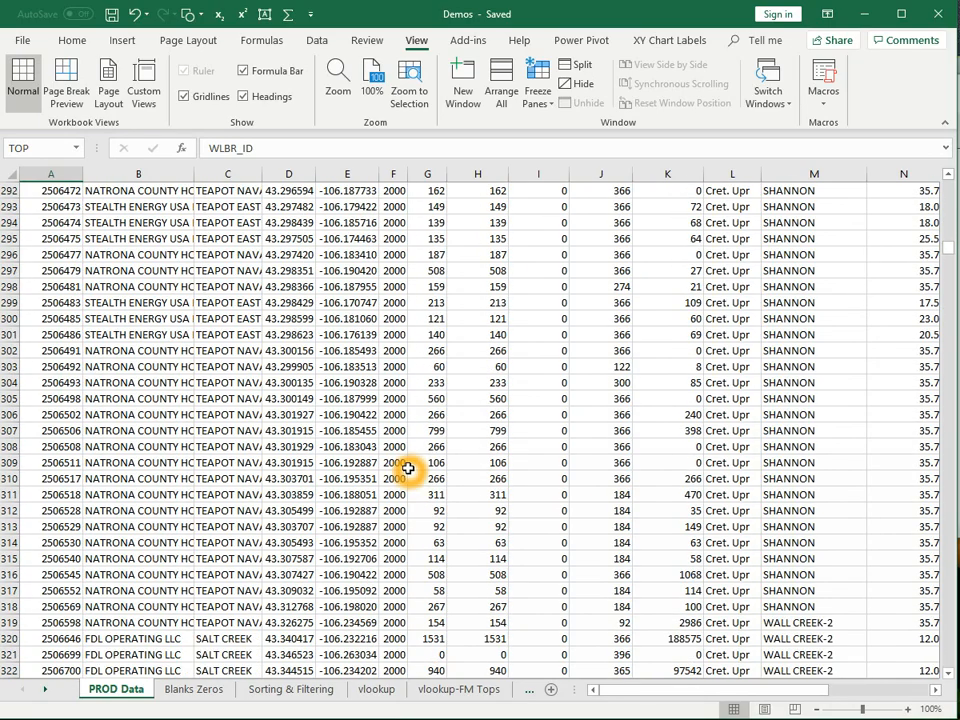
scroll(408, 467, down, 6)
scroll(408, 467, down, 7)
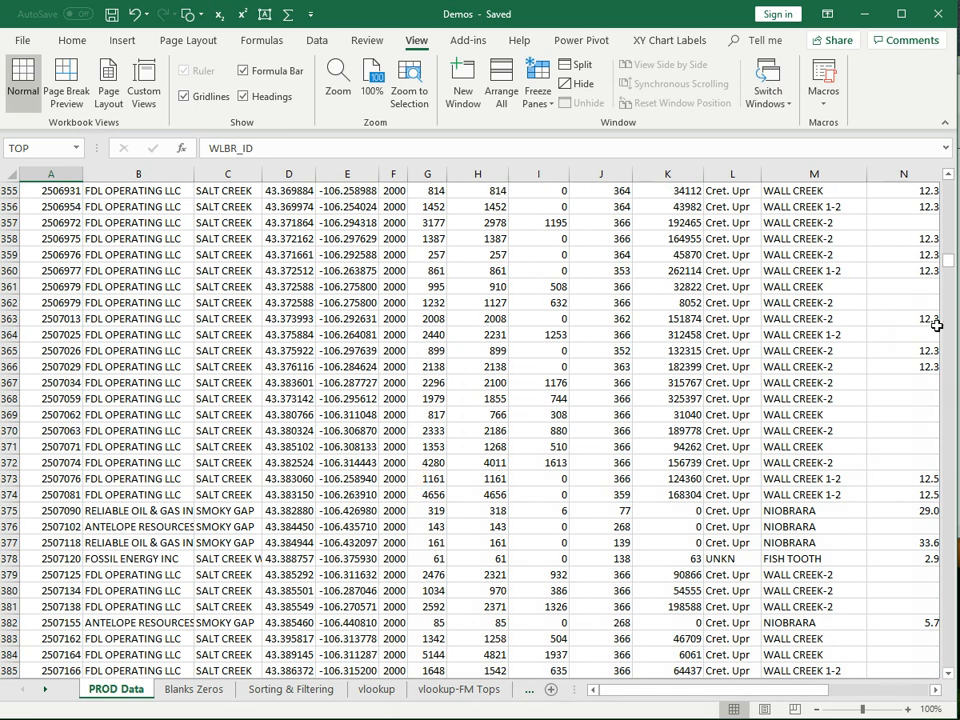
scroll(647, 437, up, 20)
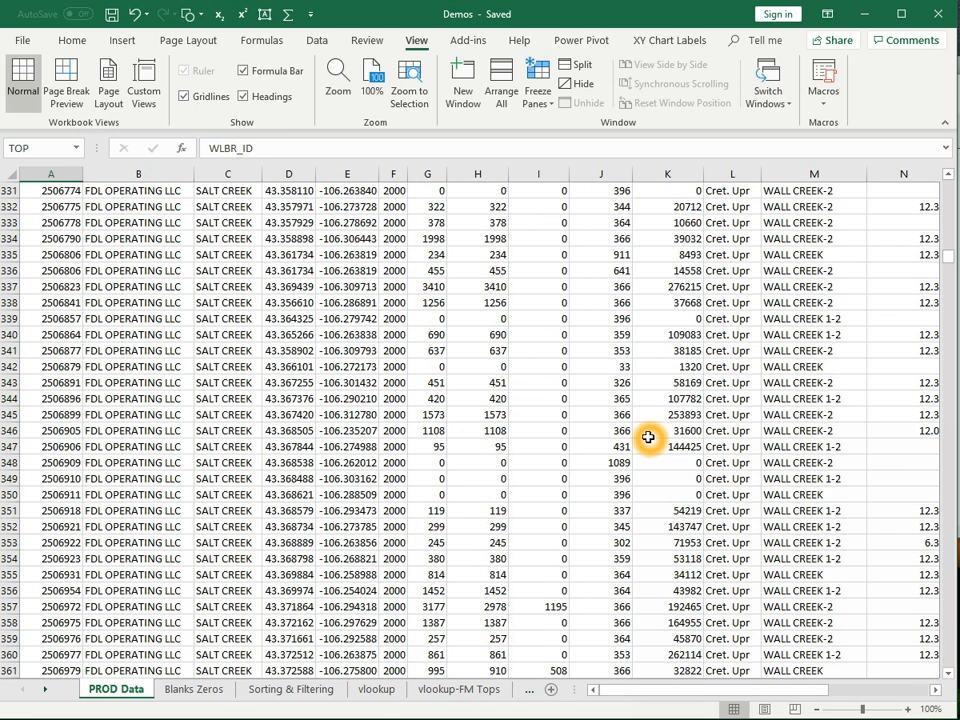
scroll(649, 437, up, 20)
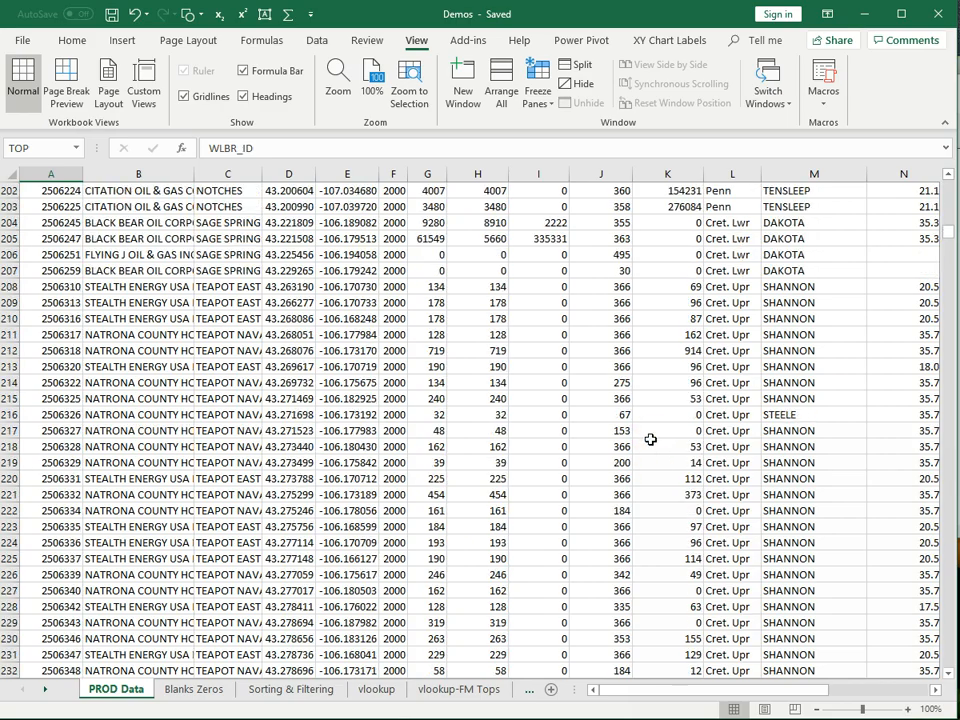
scroll(655, 437, up, 20)
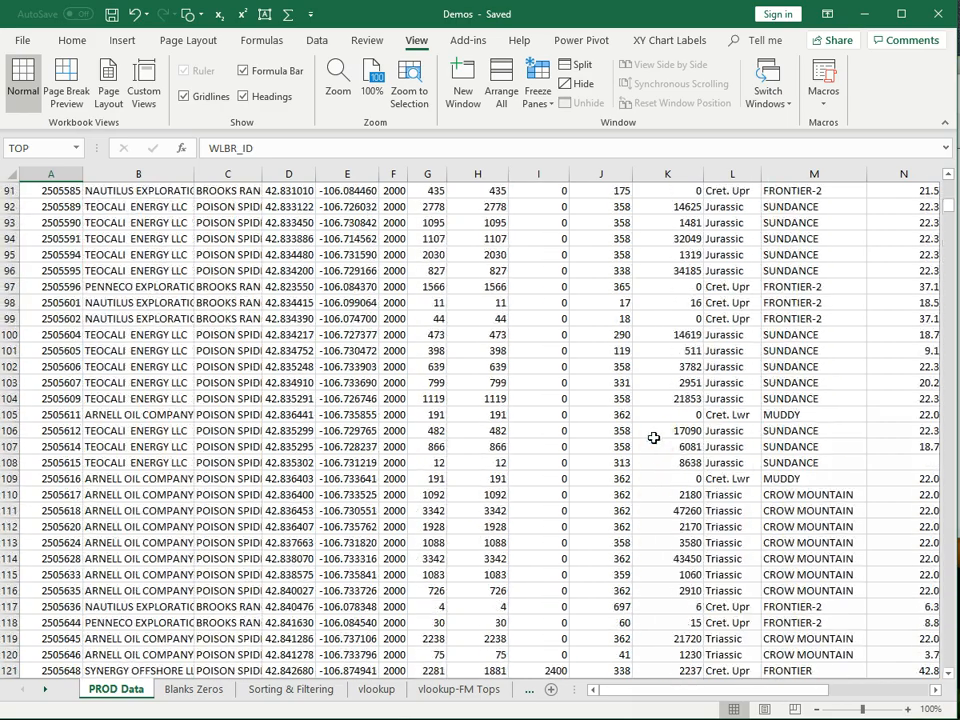
scroll(652, 437, up, 4)
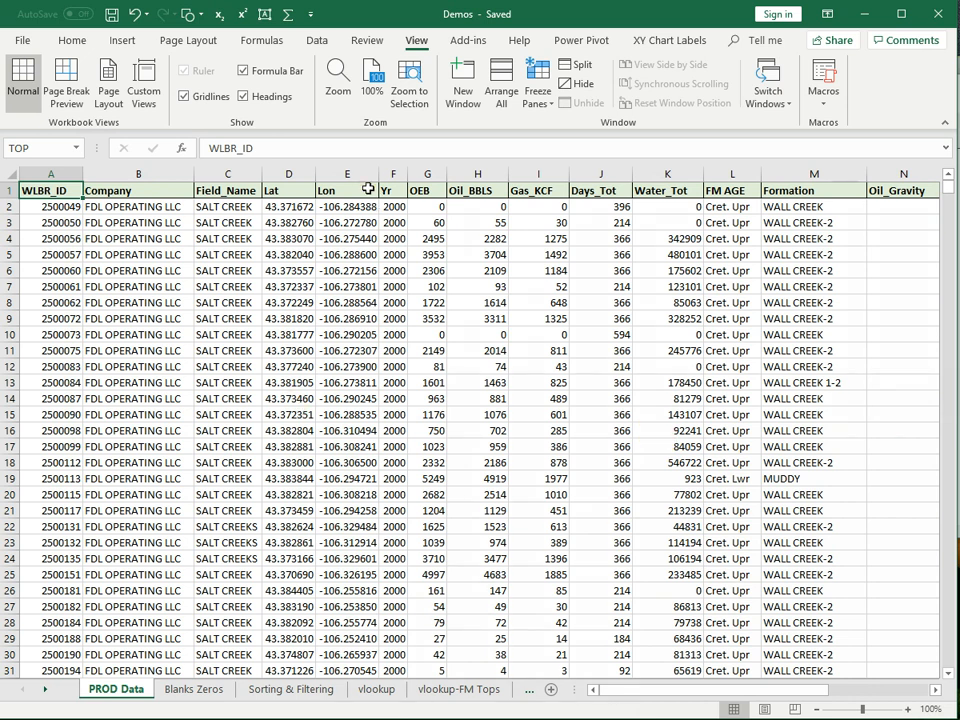
drag(352, 174, 352, 175)
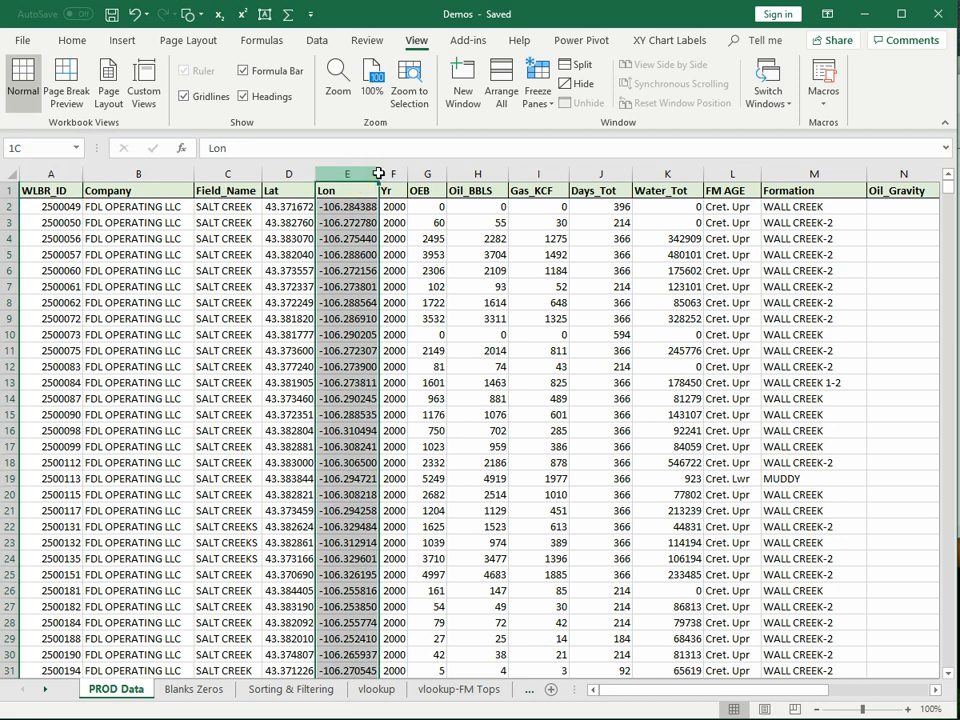
drag(288, 170, 392, 167)
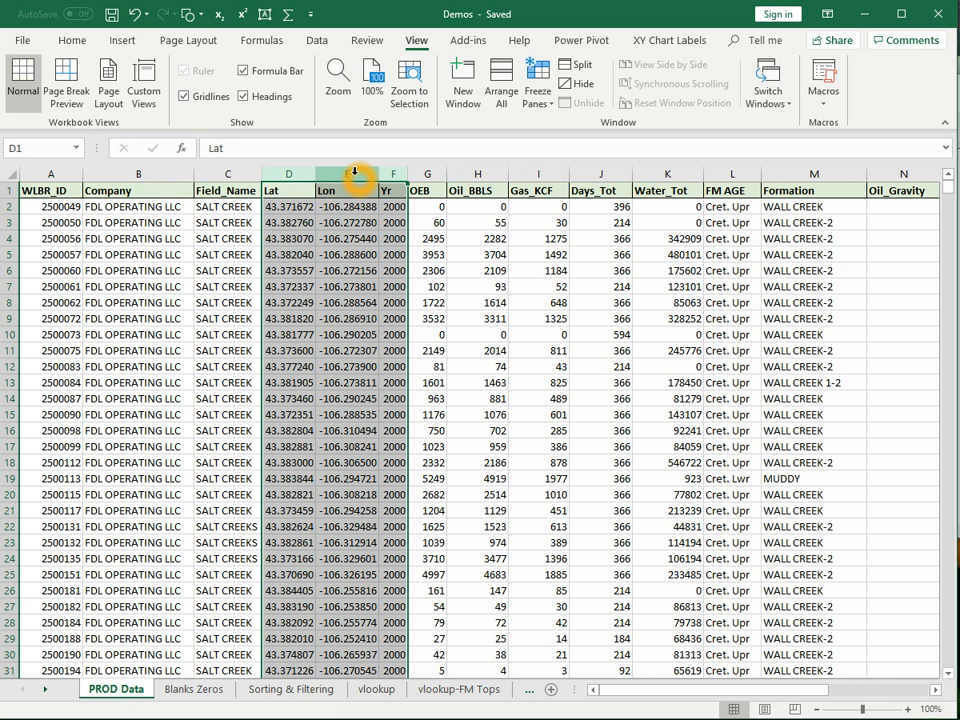
right_click(356, 175)
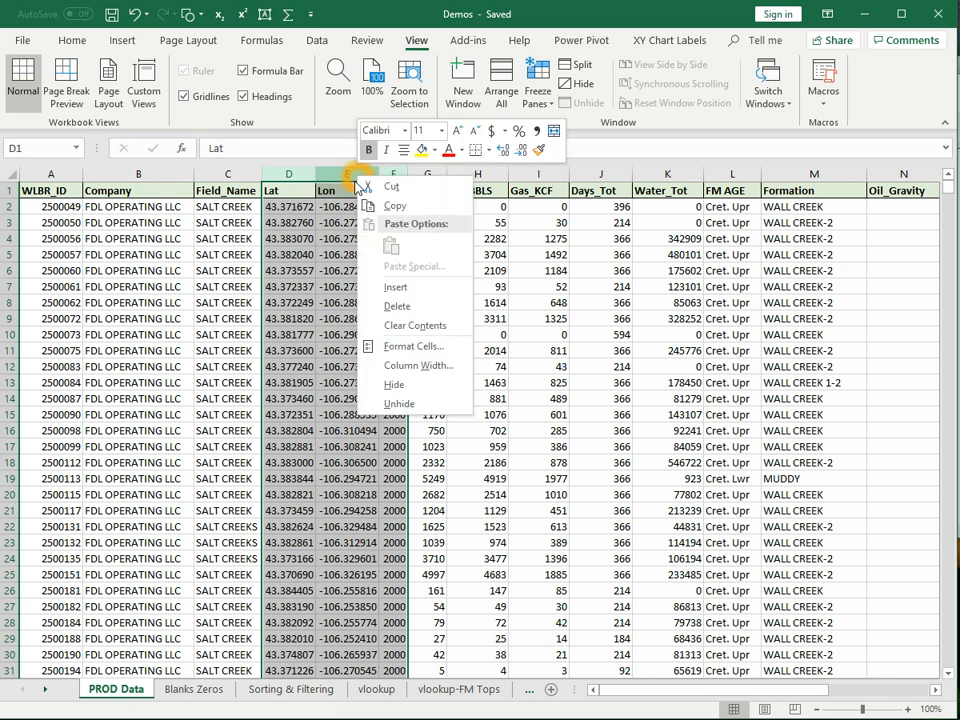
click(412, 384)
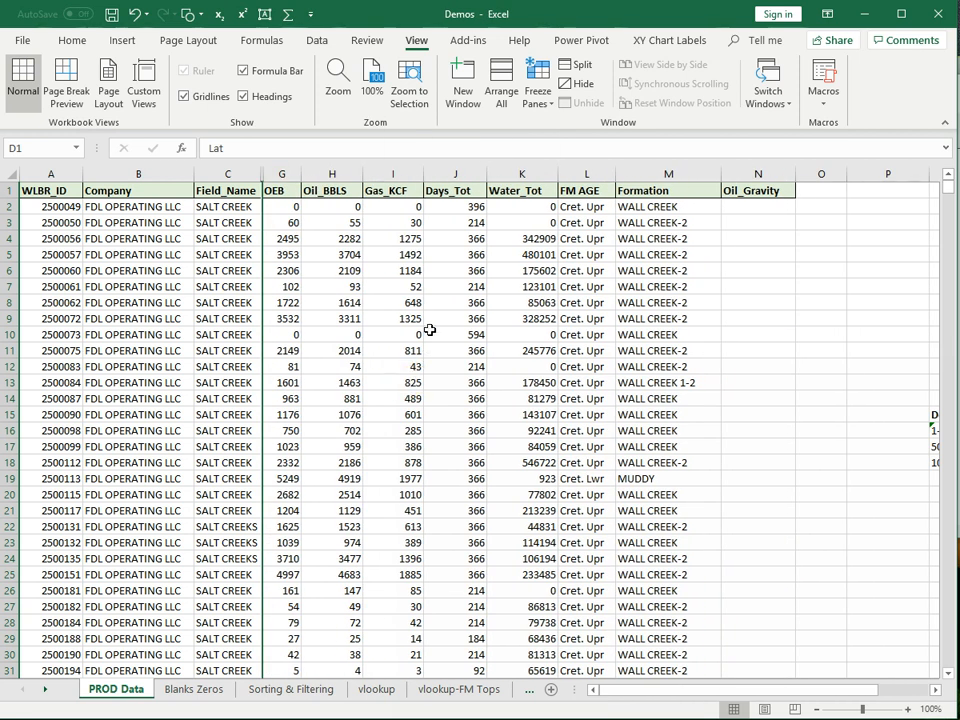
- Hide the Days_Tot and Water_Tot columns (J:K)
click(450, 175)
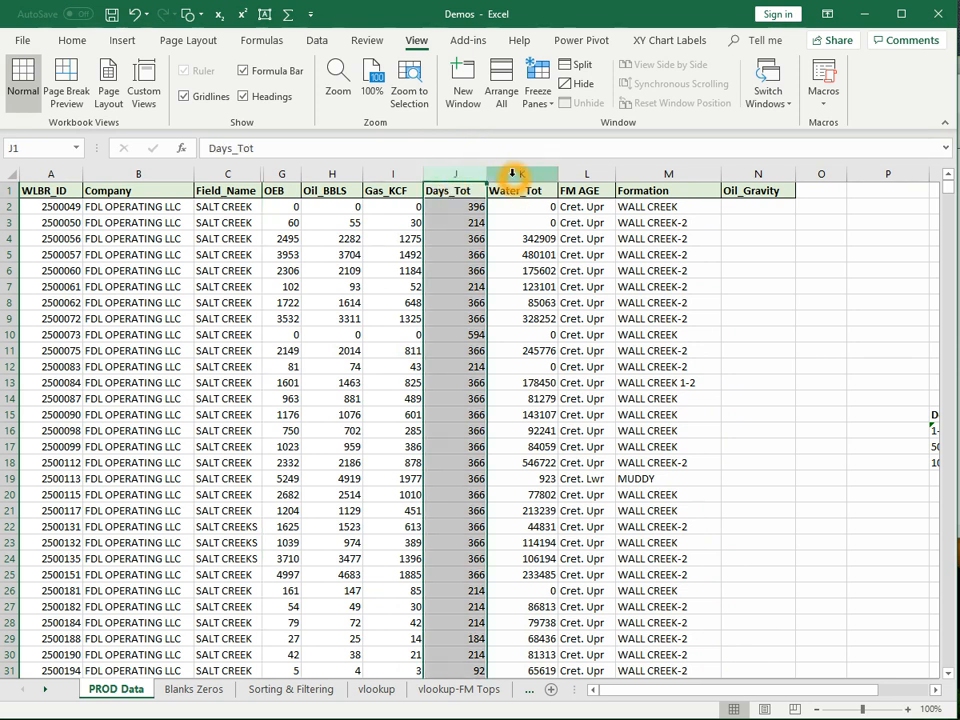
drag(503, 172, 479, 170)
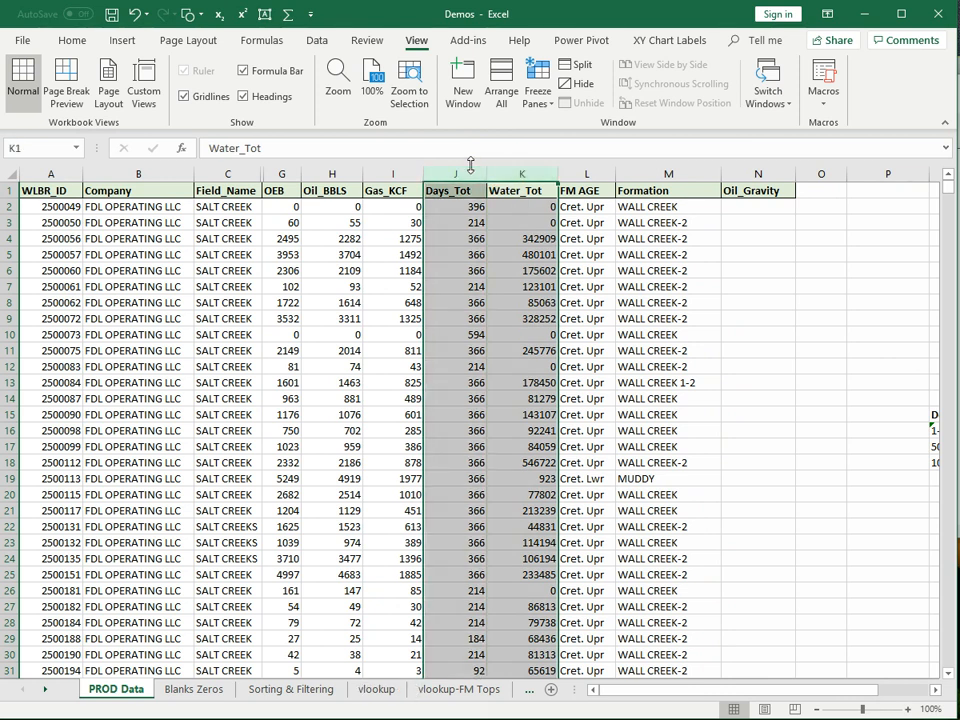
right_click(480, 174)
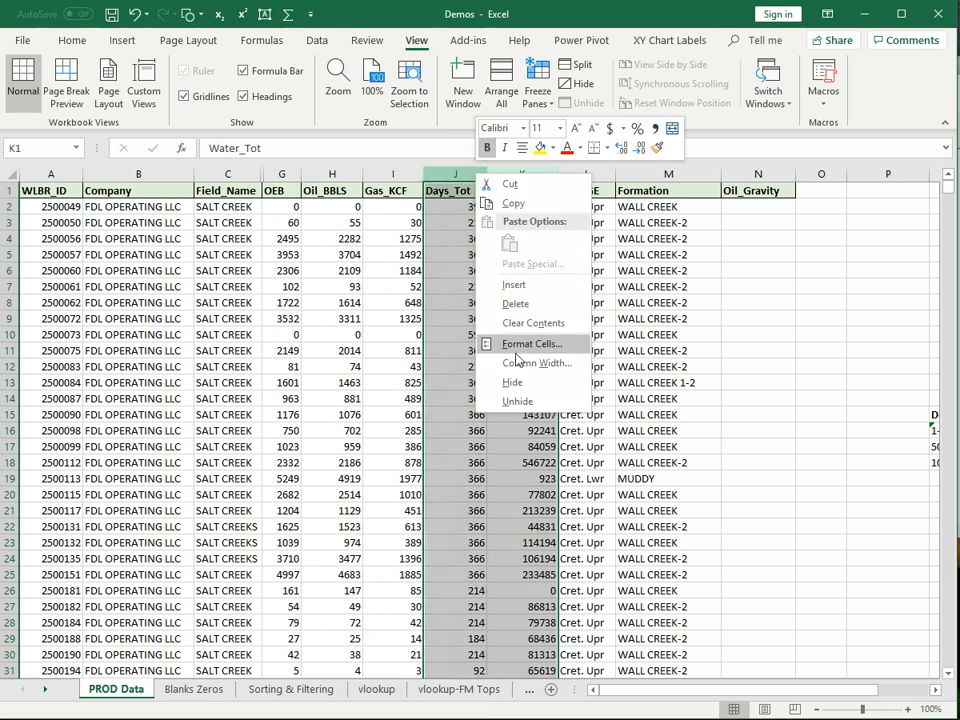
click(536, 388)
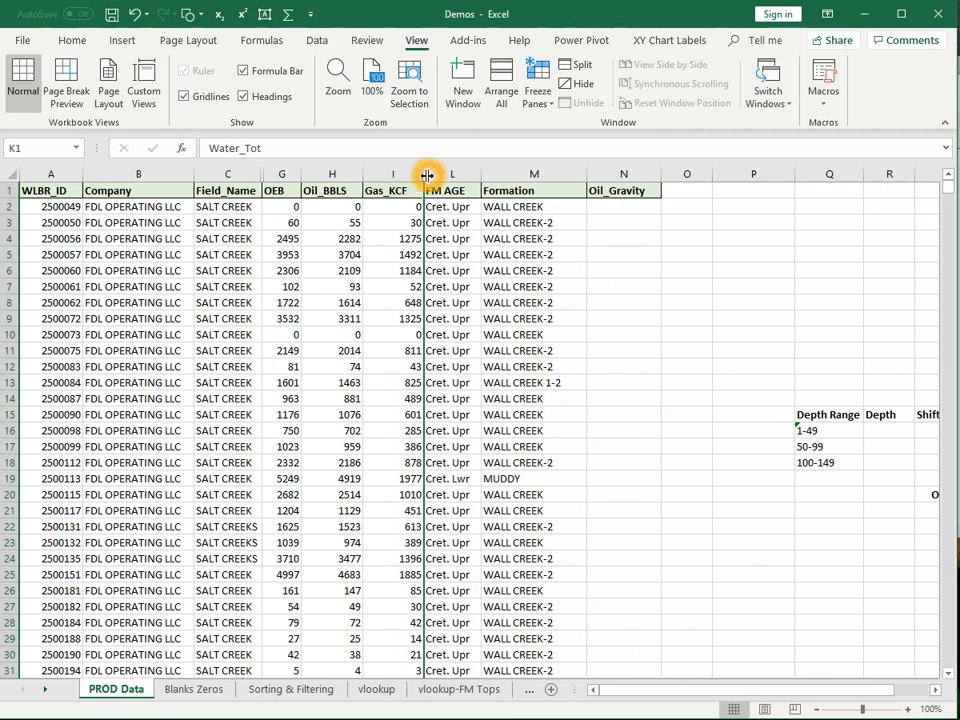
click(261, 170)
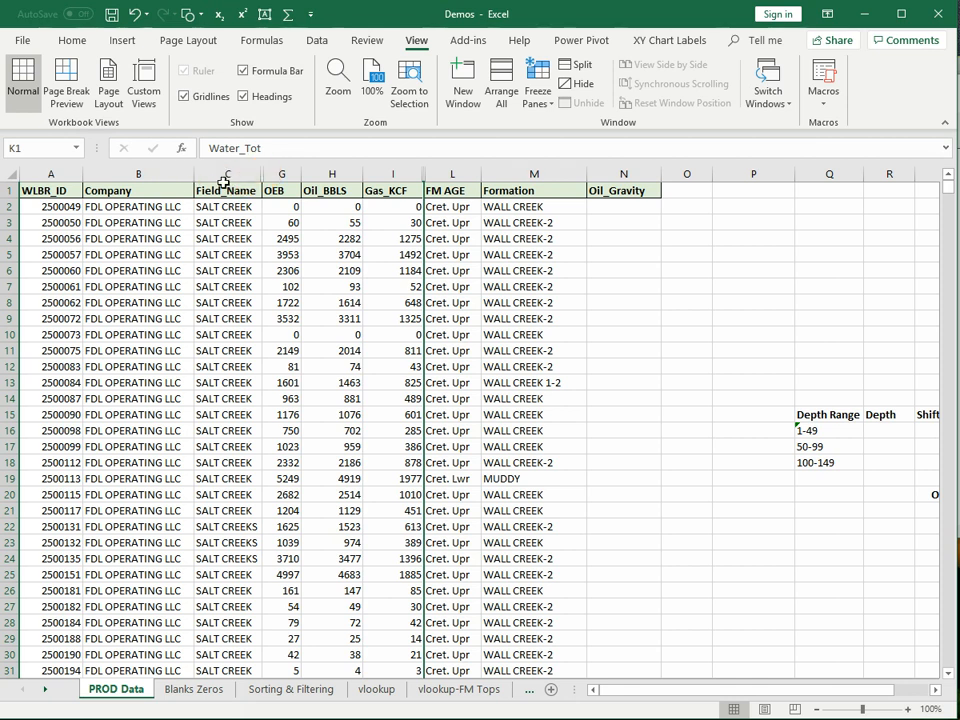
click(217, 172)
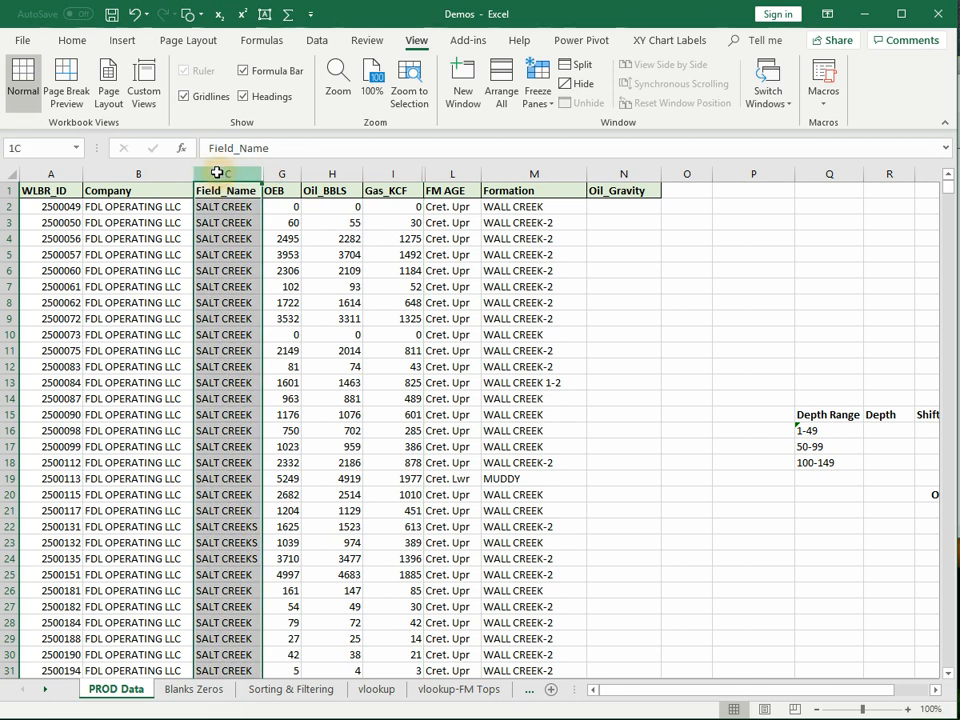
shift+click(298, 175)
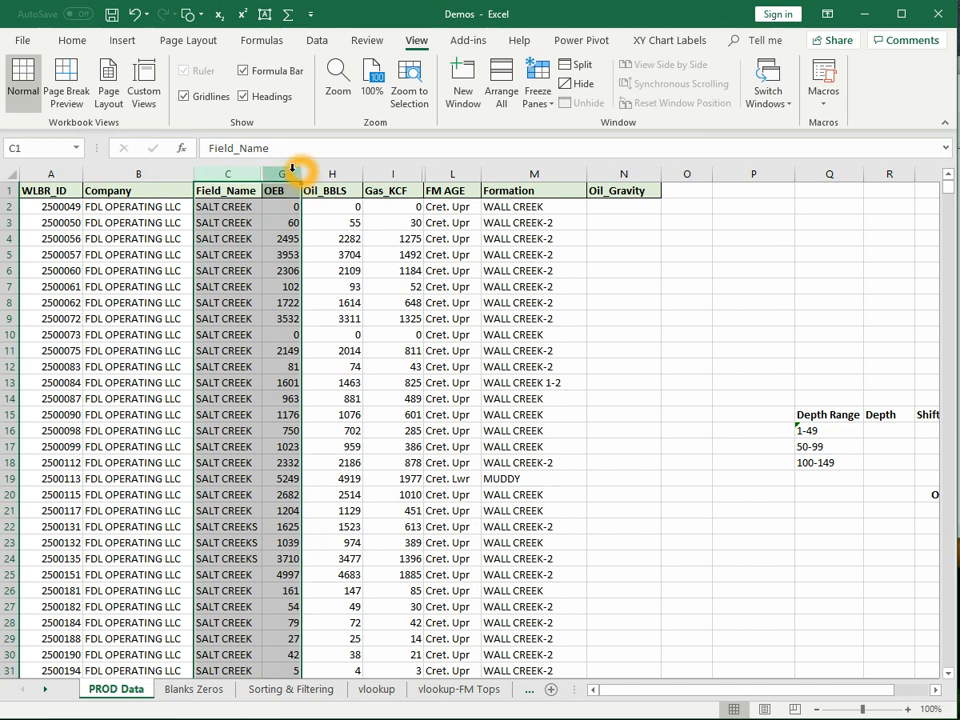
right_click(296, 174)
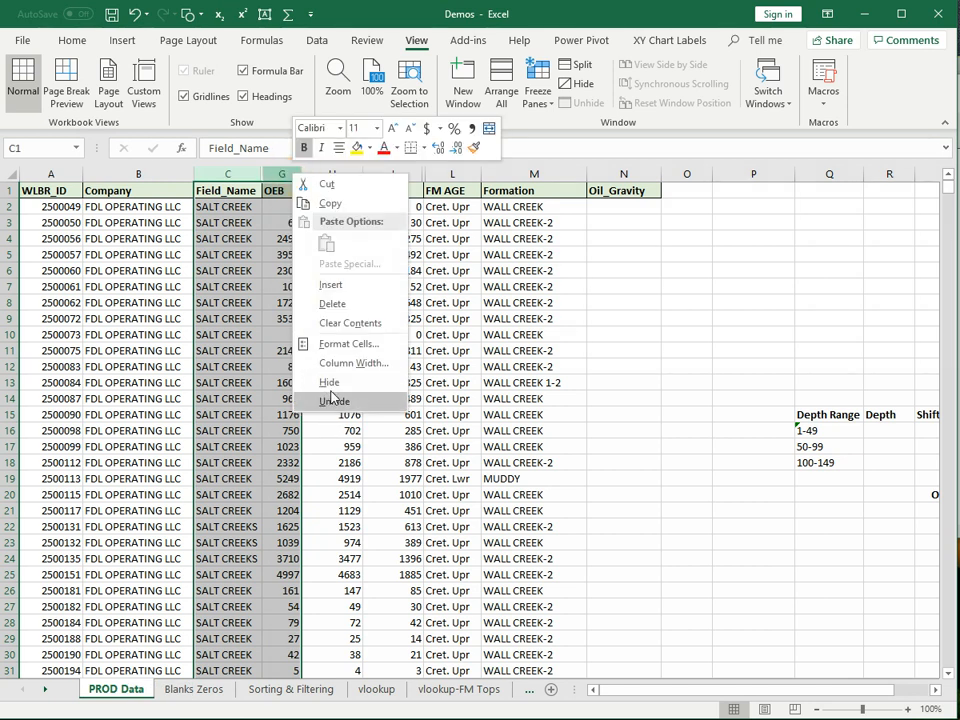
click(689, 303)
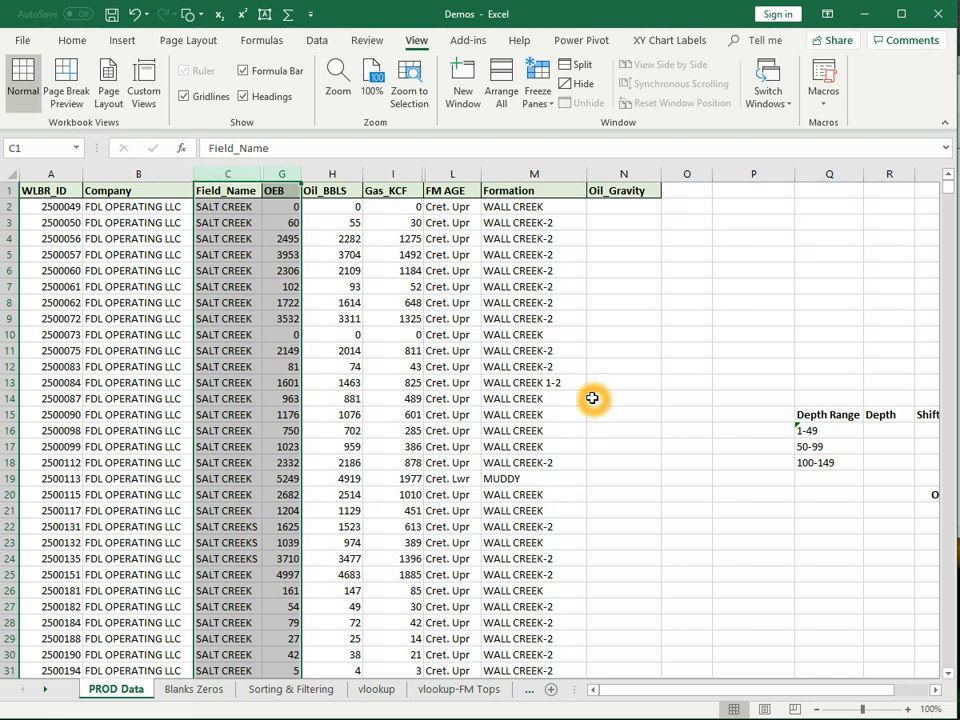
scroll(332, 367, down, 20)
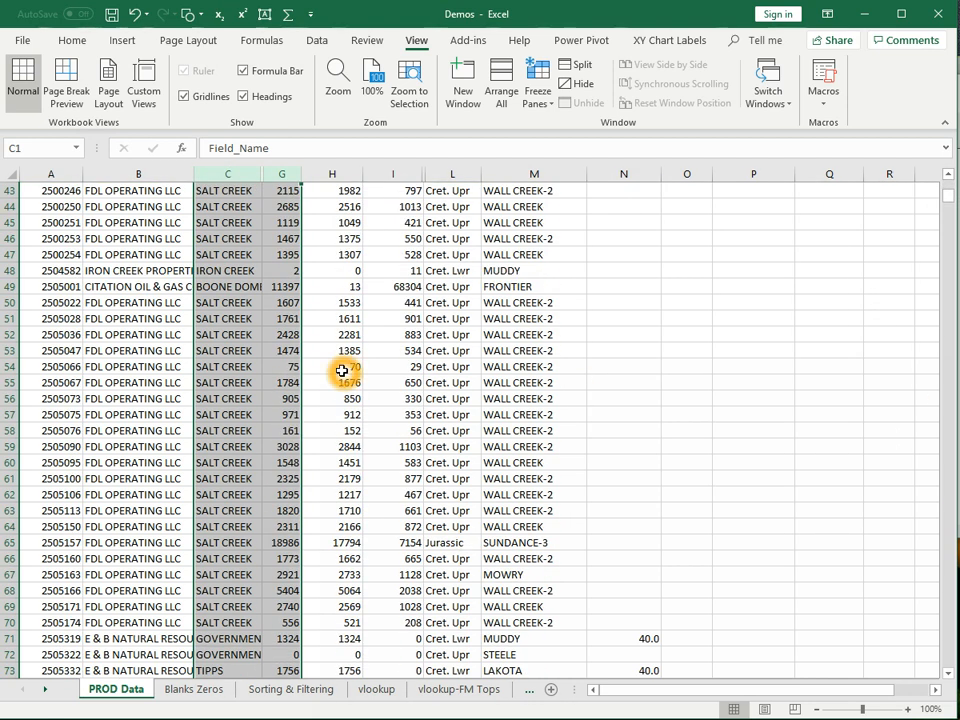
scroll(340, 372, down, 7)
scroll(380, 490, up, 20)
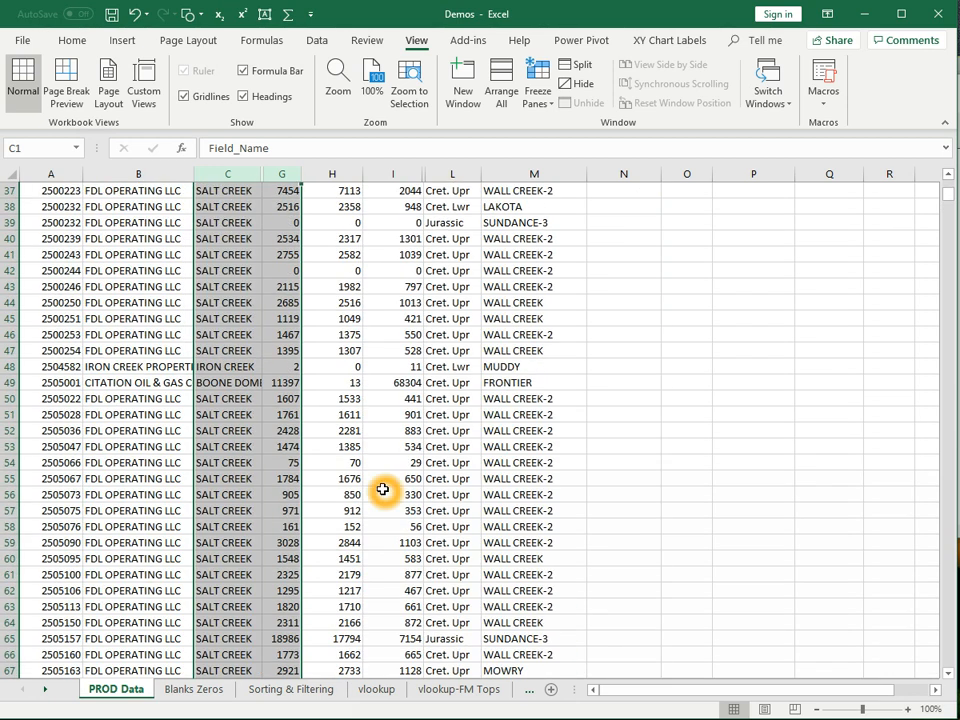
scroll(385, 484, up, 3)
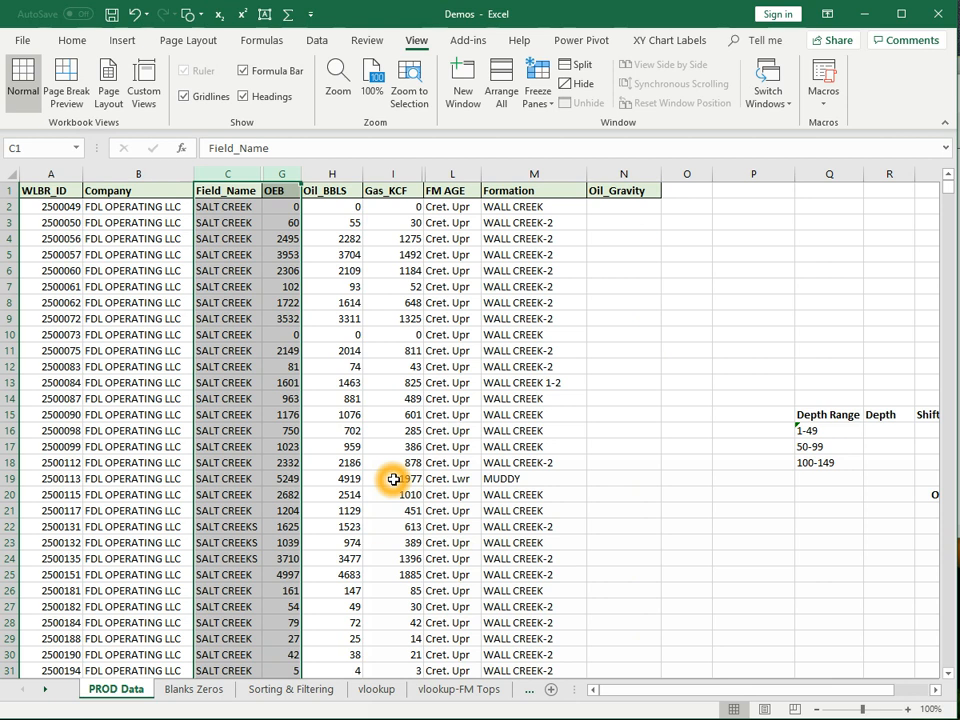
click(49, 212)
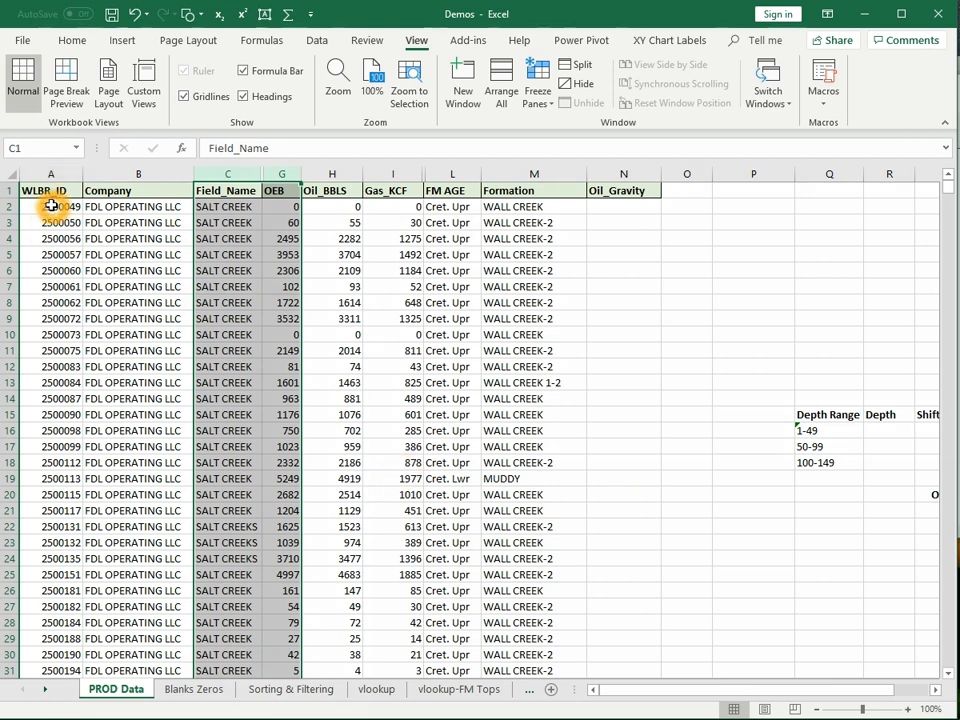
click(51, 206)
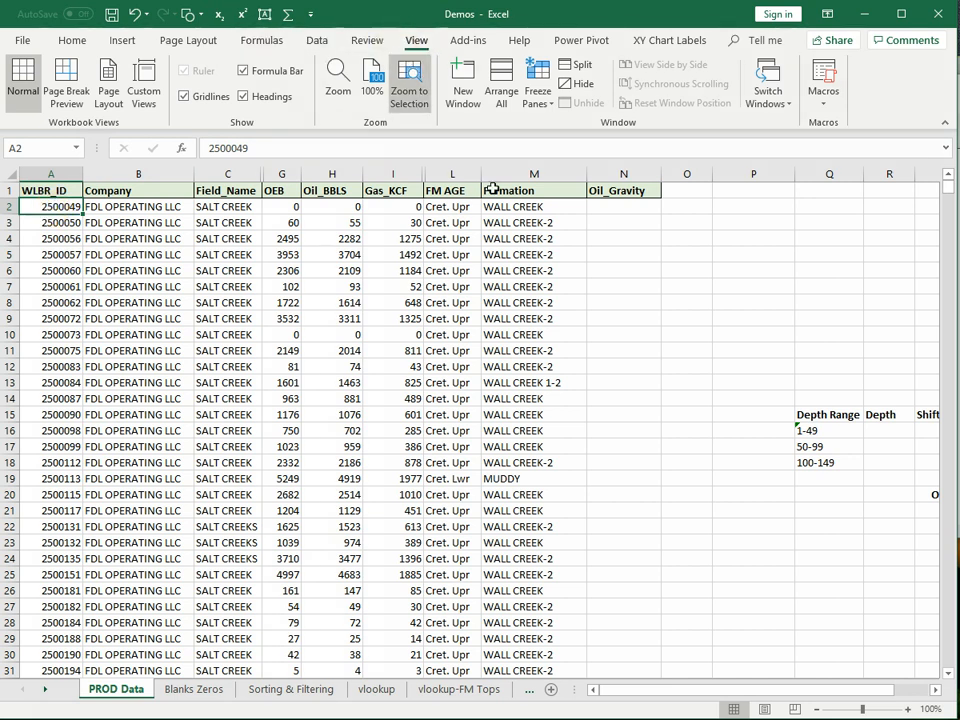
click(549, 108)
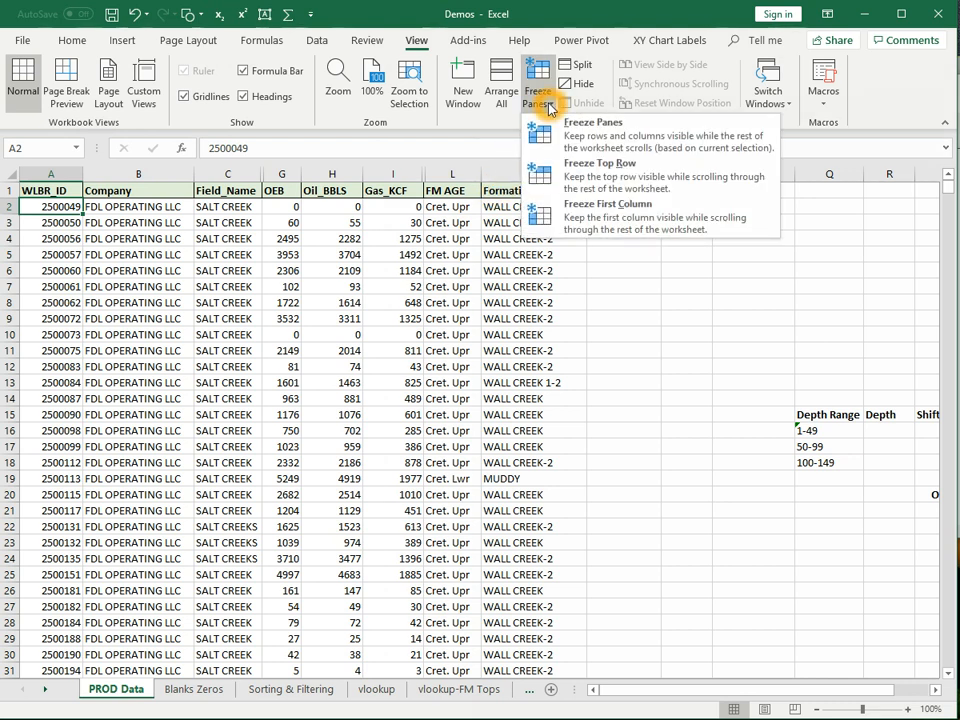
click(540, 148)
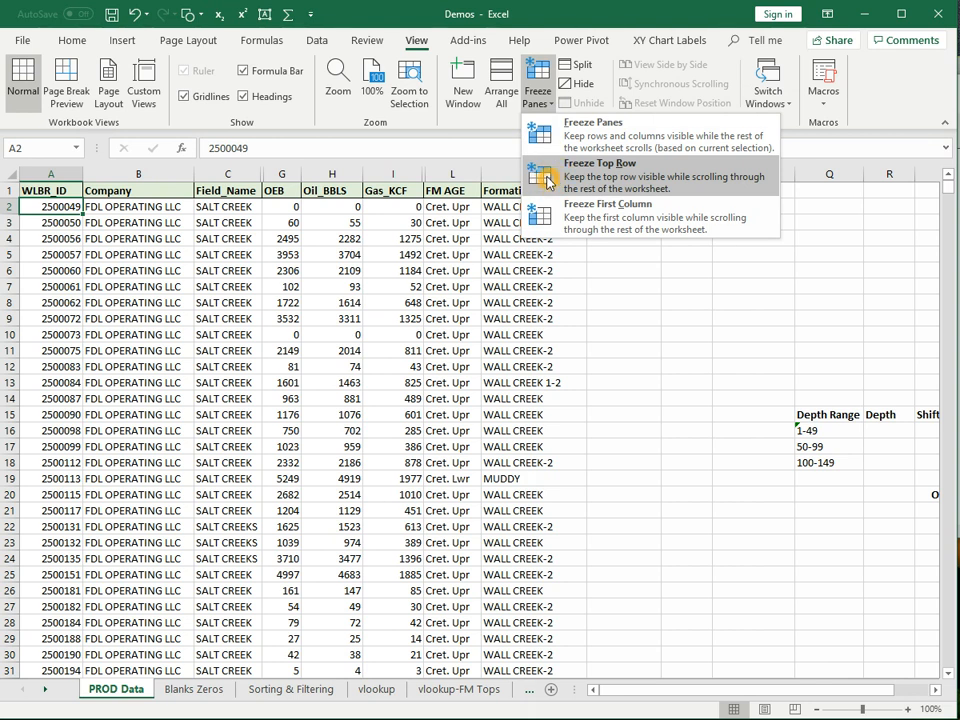
click(540, 172)
scroll(264, 371, down, 16)
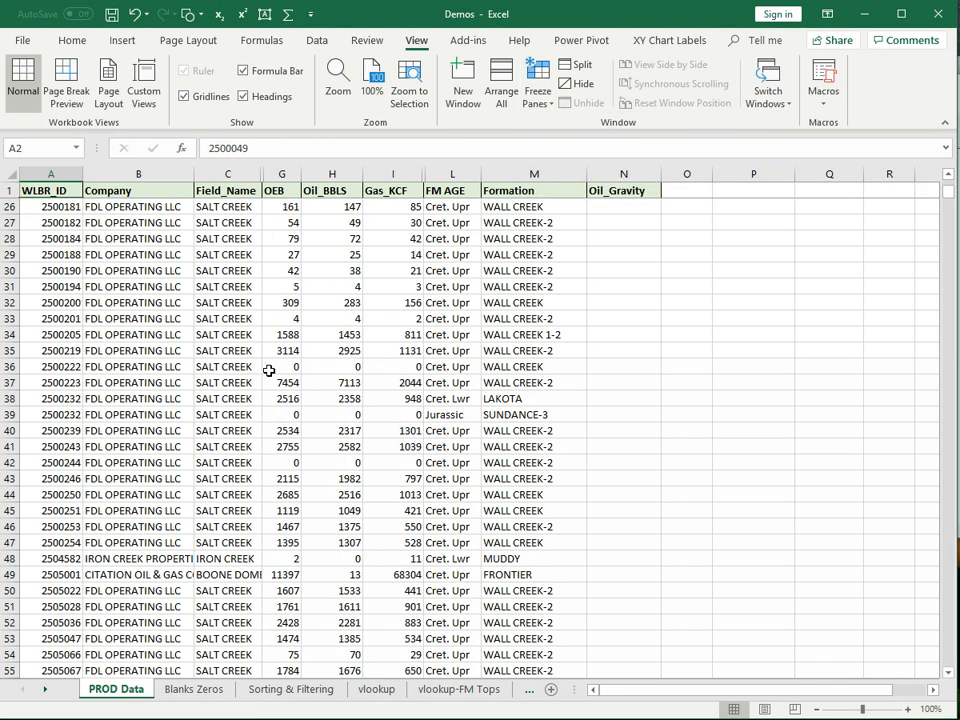
scroll(282, 357, down, 20)
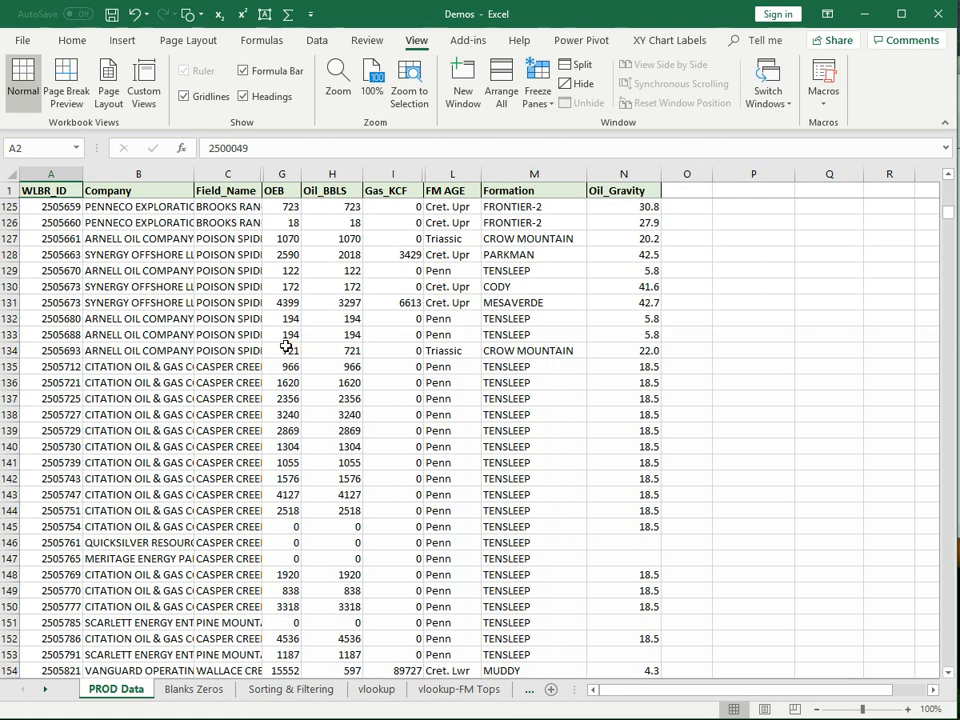
scroll(286, 347, down, 20)
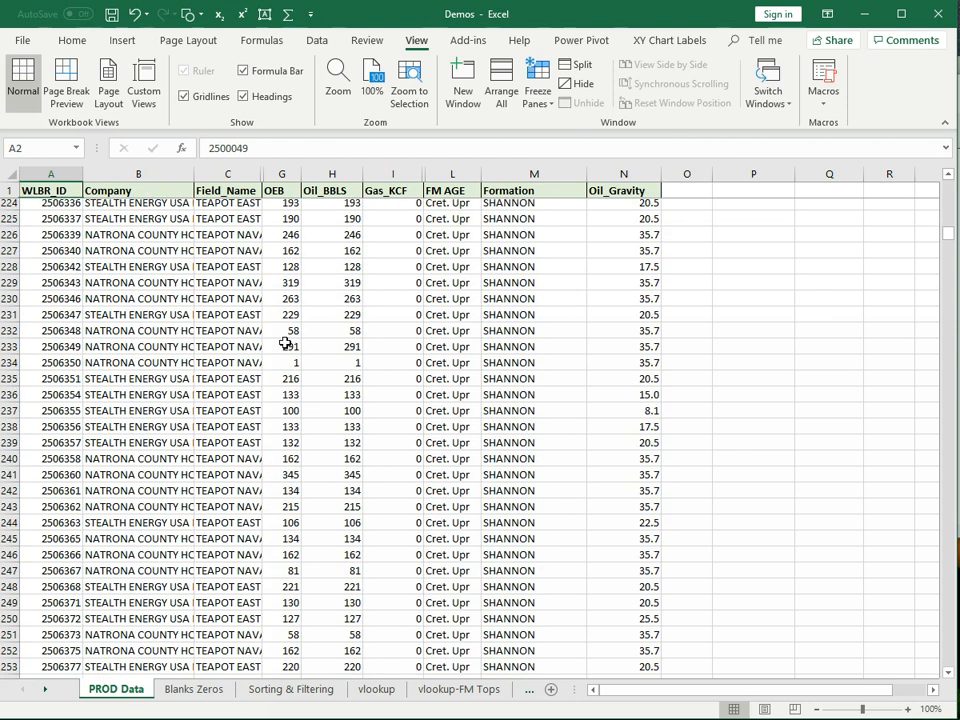
scroll(288, 340, down, 20)
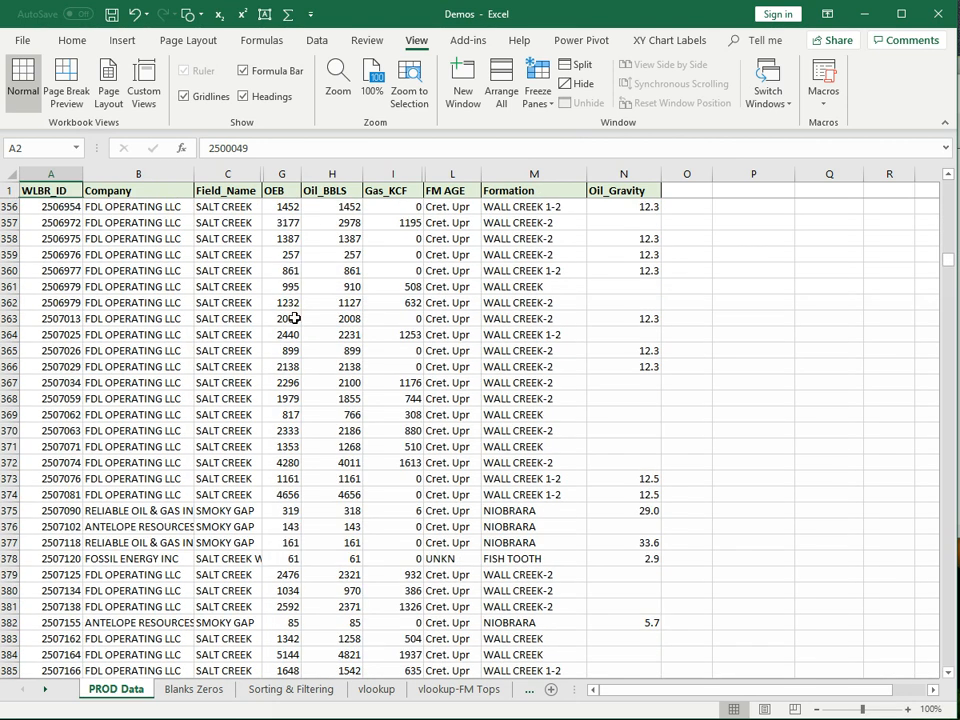
scroll(300, 318, up, 20)
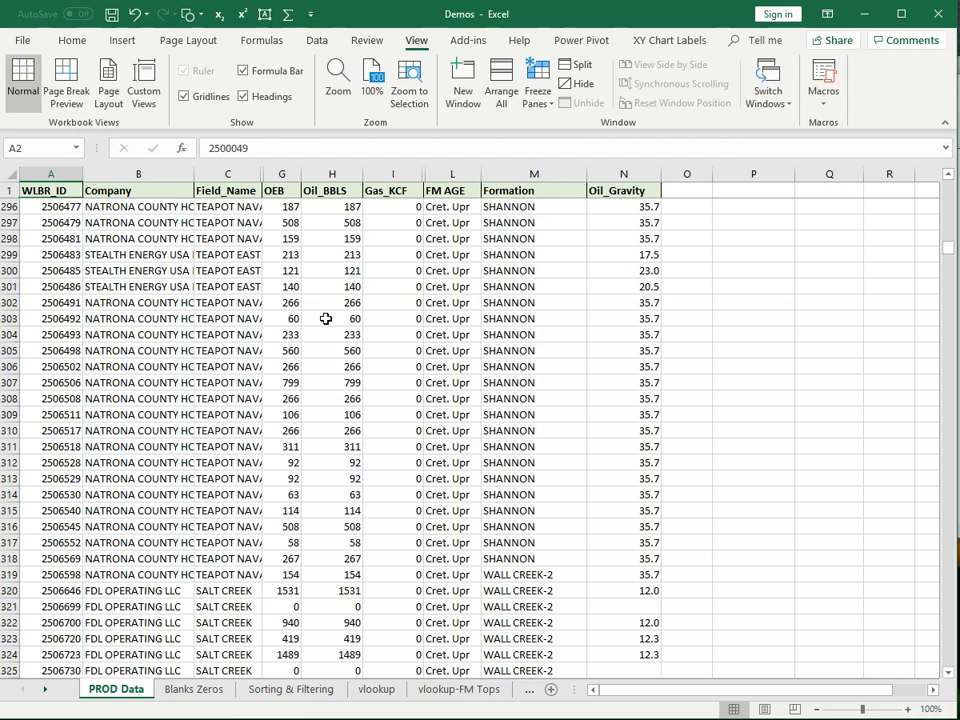
scroll(328, 319, up, 20)
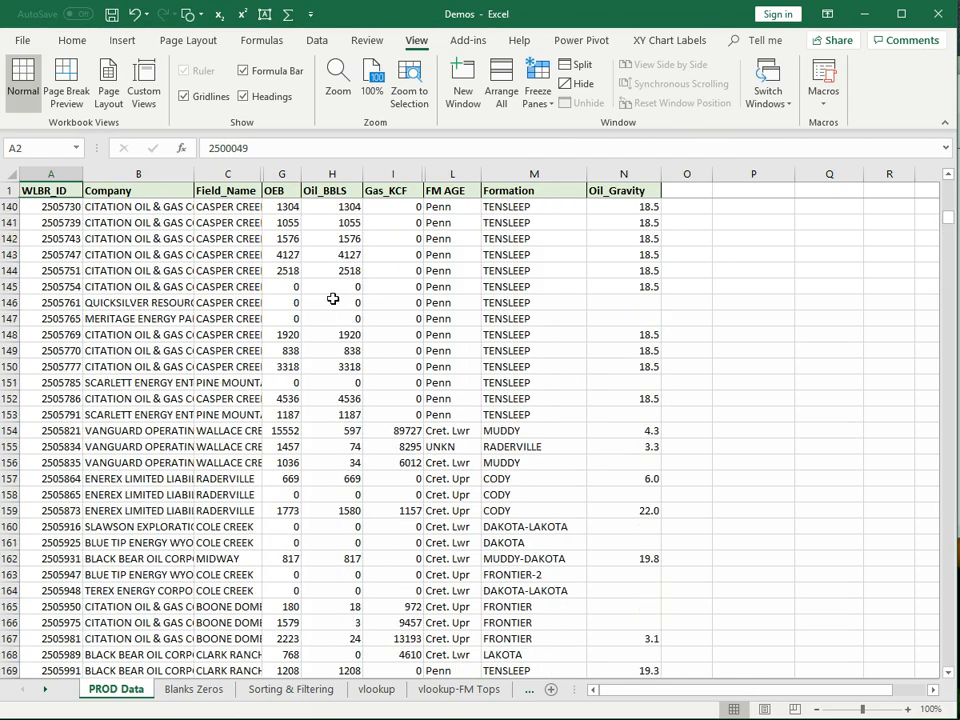
scroll(317, 290, up, 20)
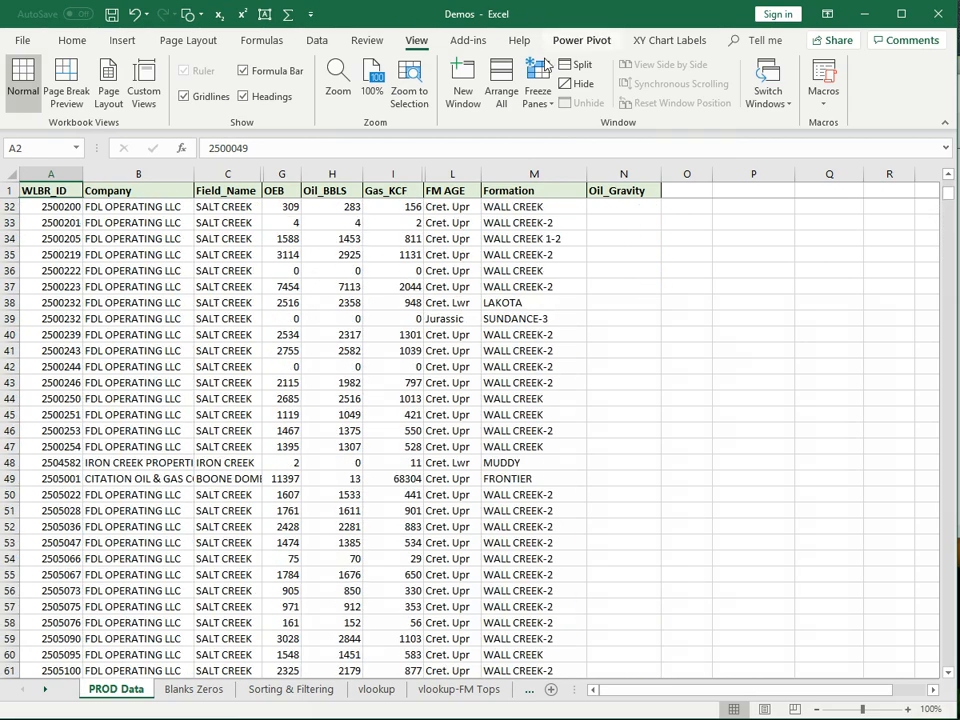
click(539, 88)
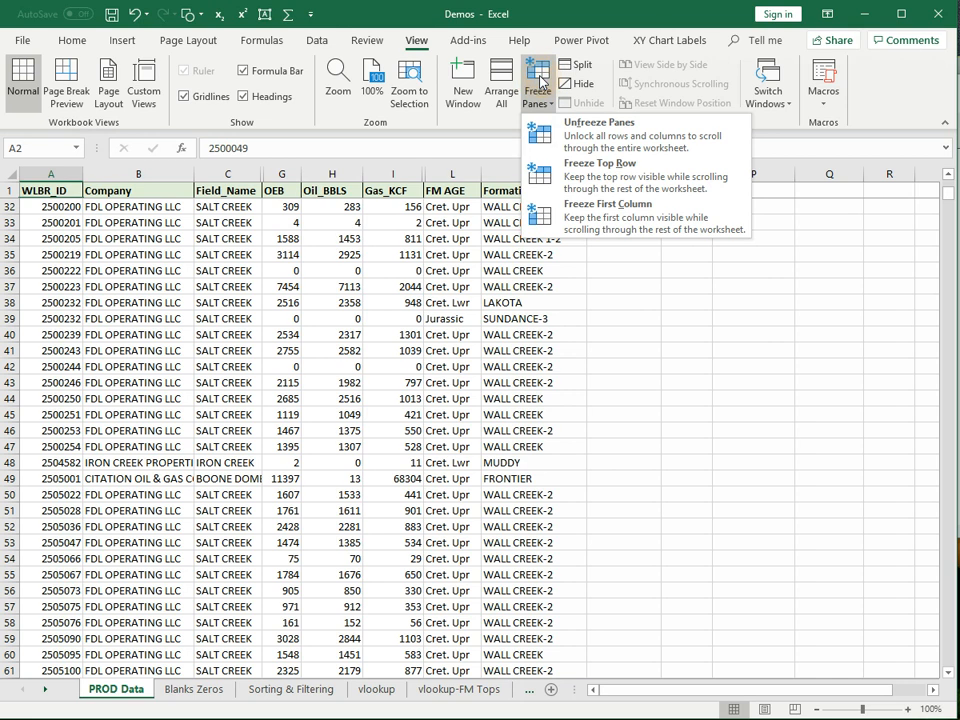
click(567, 140)
click(574, 293)
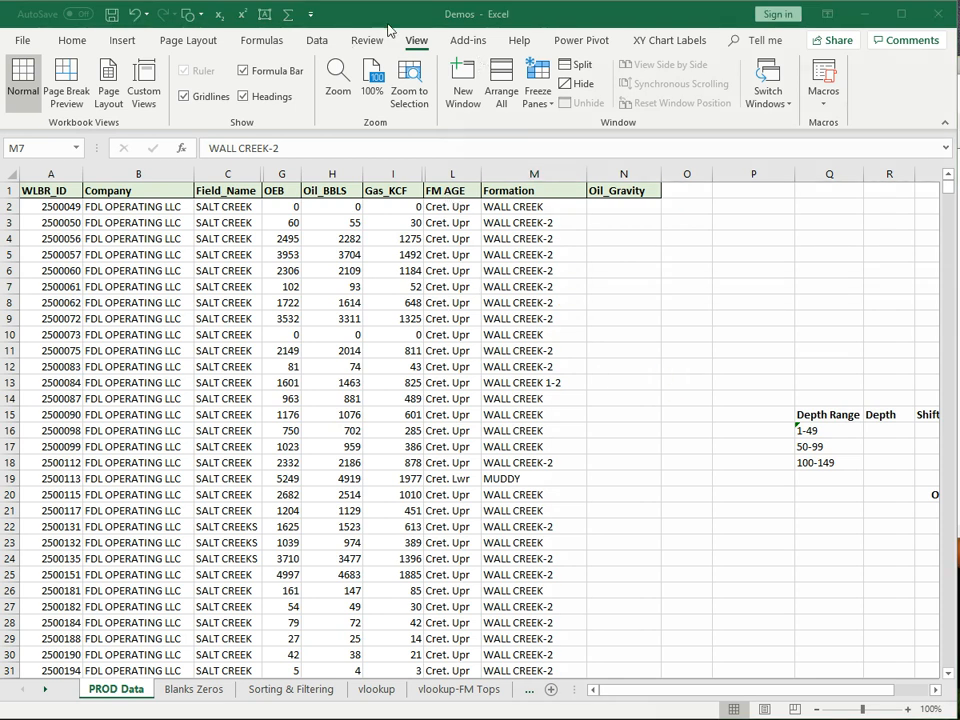
click(416, 40)
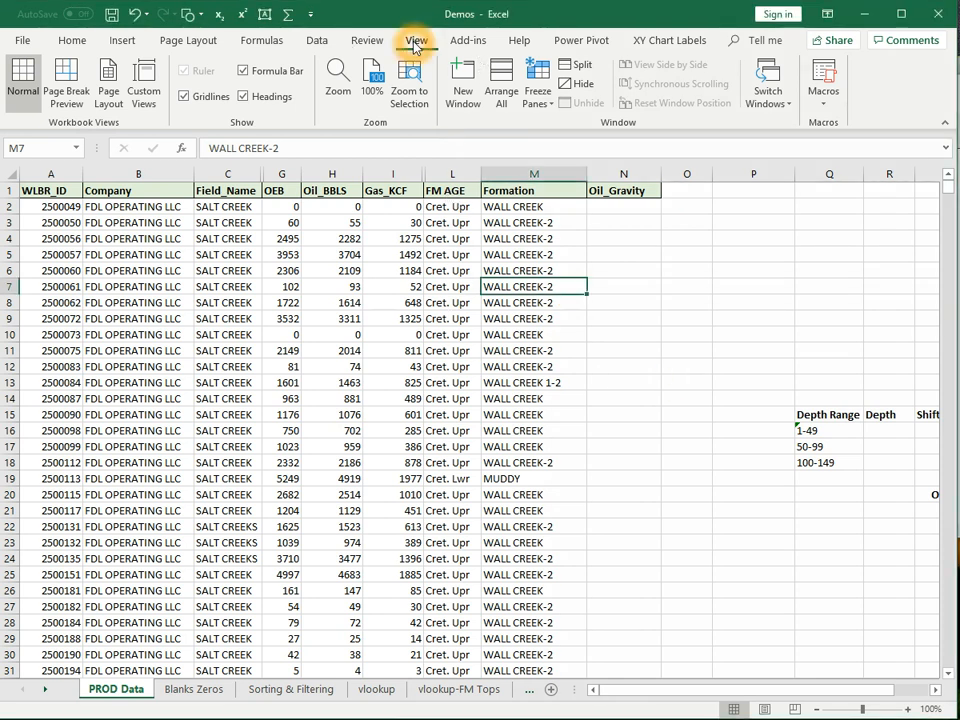
click(583, 68)
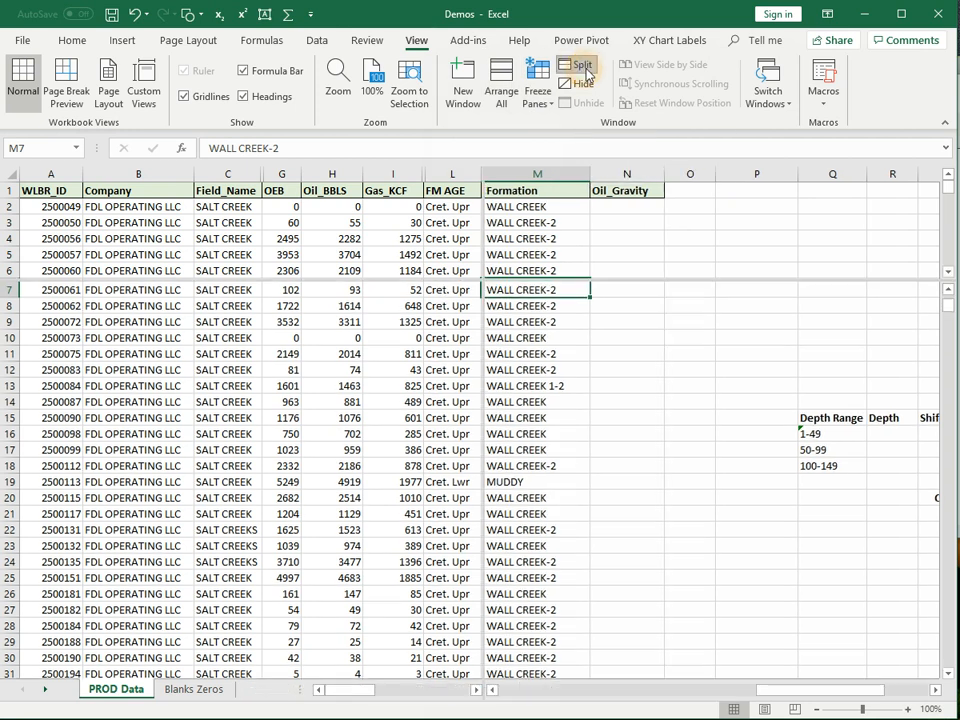
click(695, 282)
drag(699, 281, 712, 418)
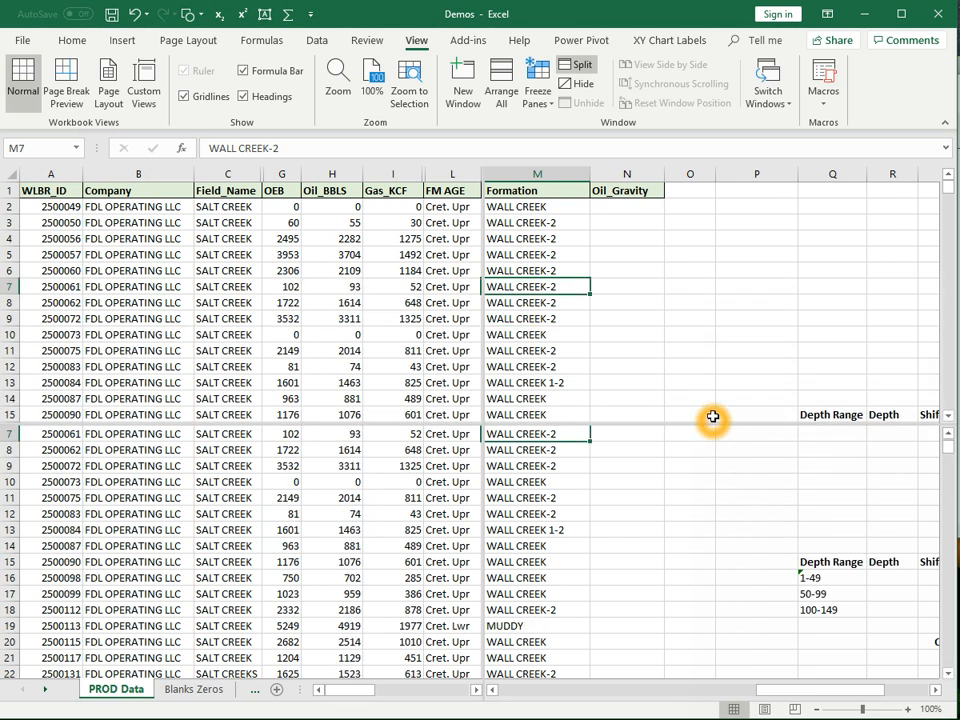
drag(489, 271, 304, 374)
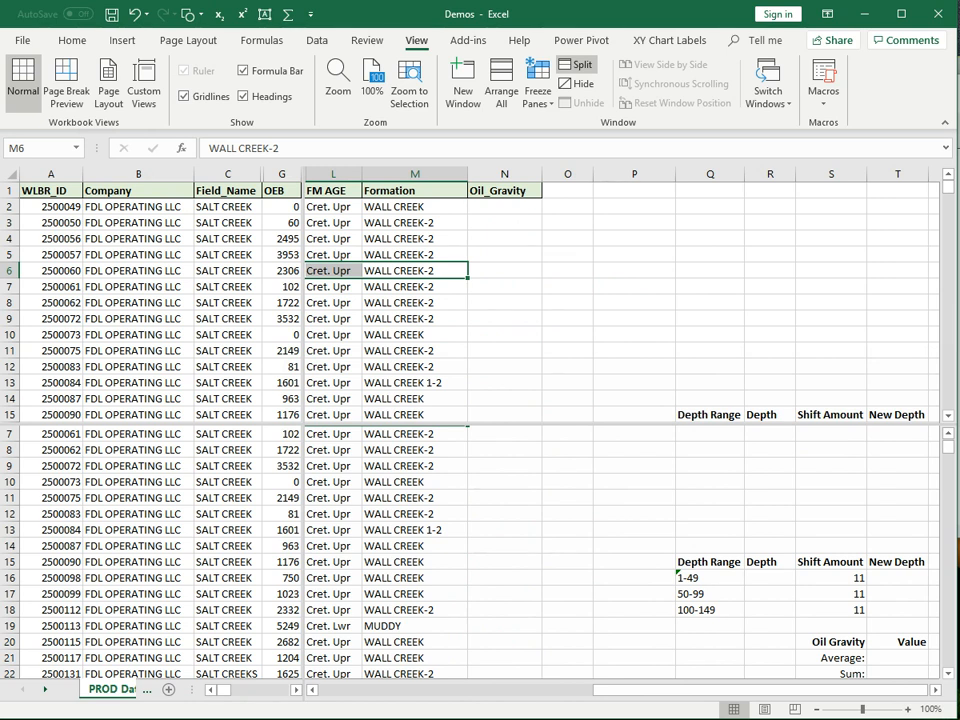
scroll(375, 394, down, 15)
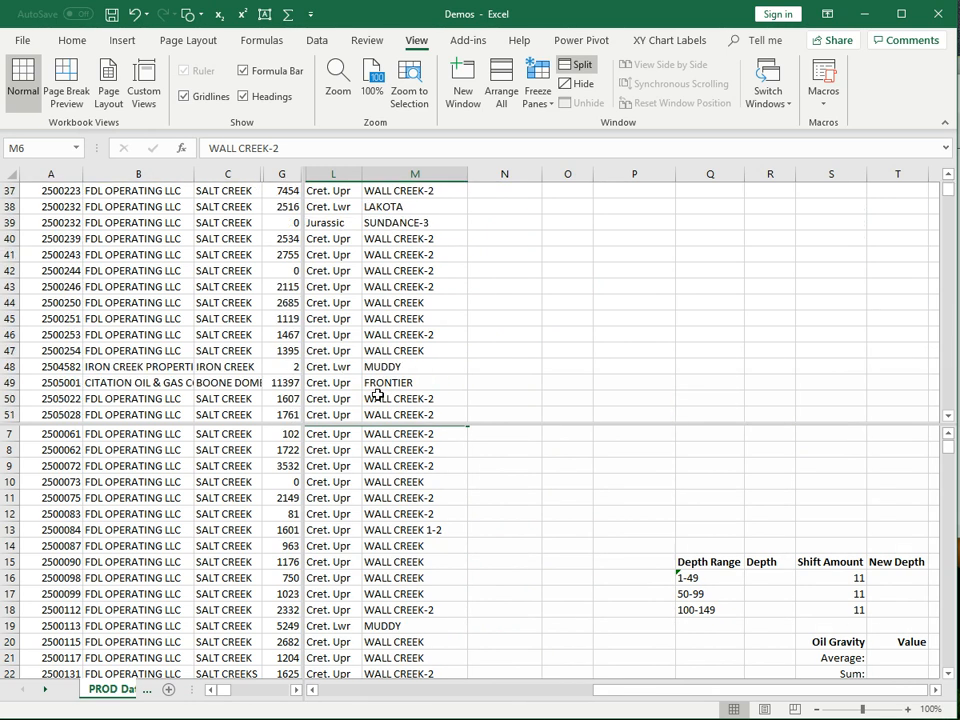
scroll(375, 398, up, 15)
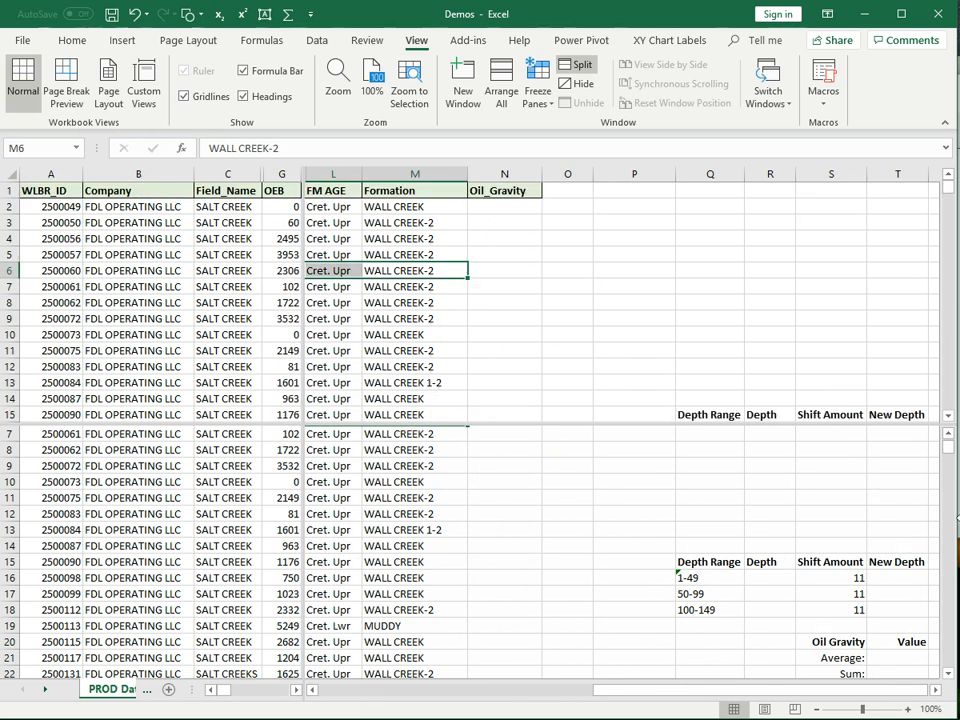
drag(949, 446, 949, 660)
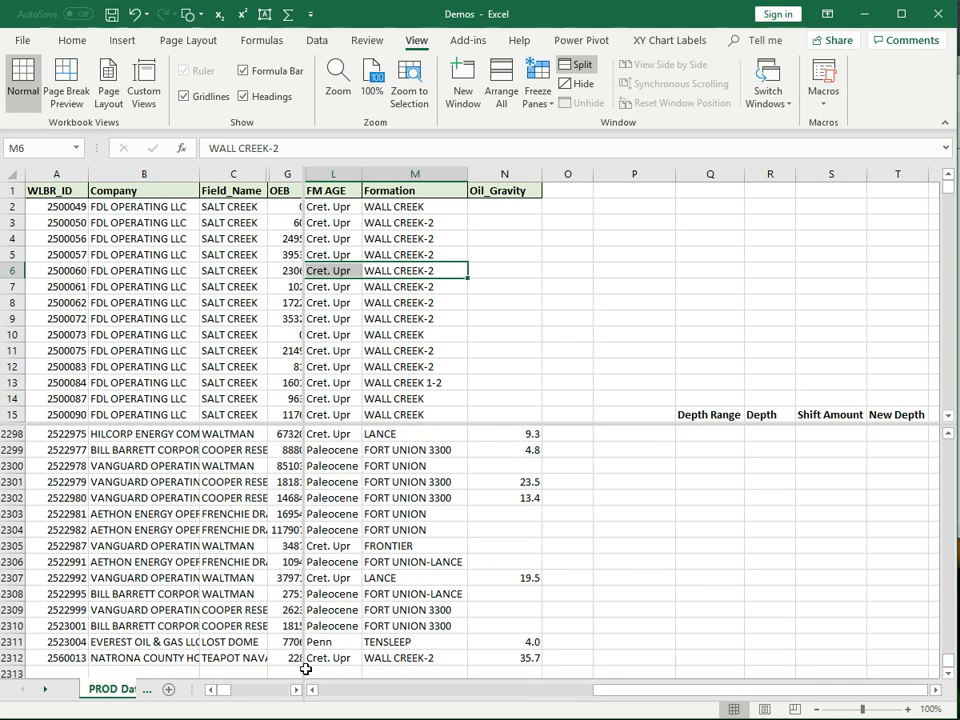
click(383, 659)
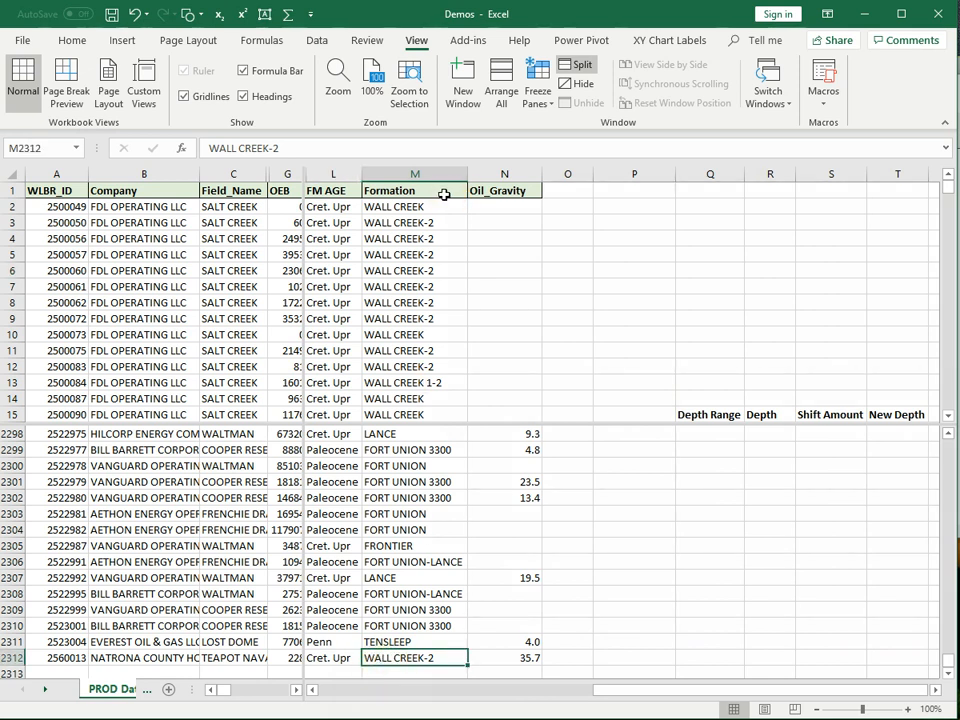
shift+click(441, 194)
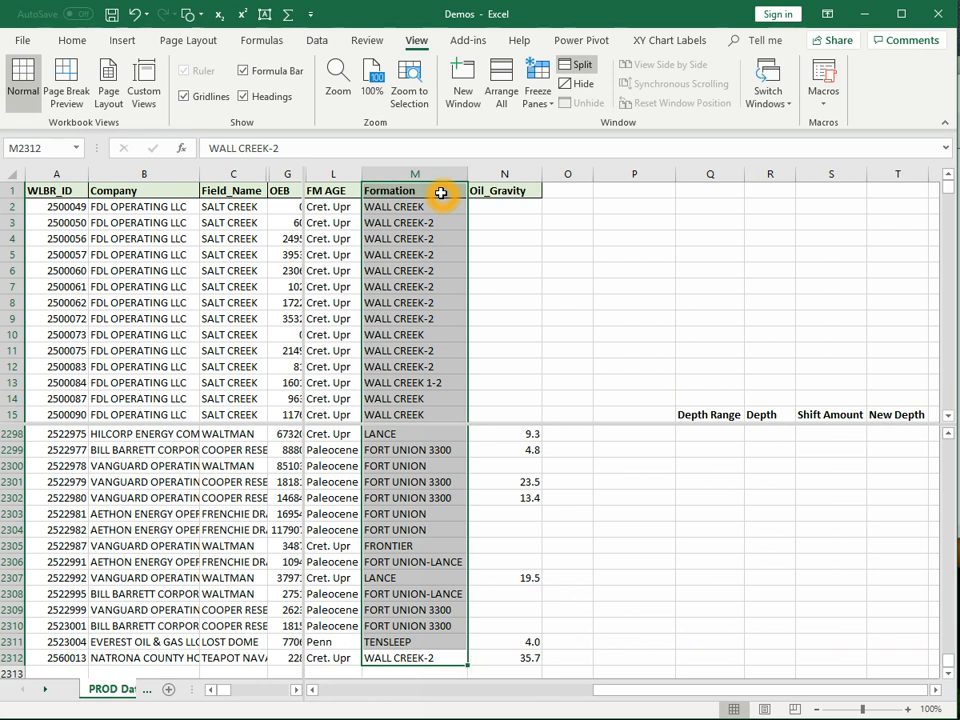
click(572, 298)
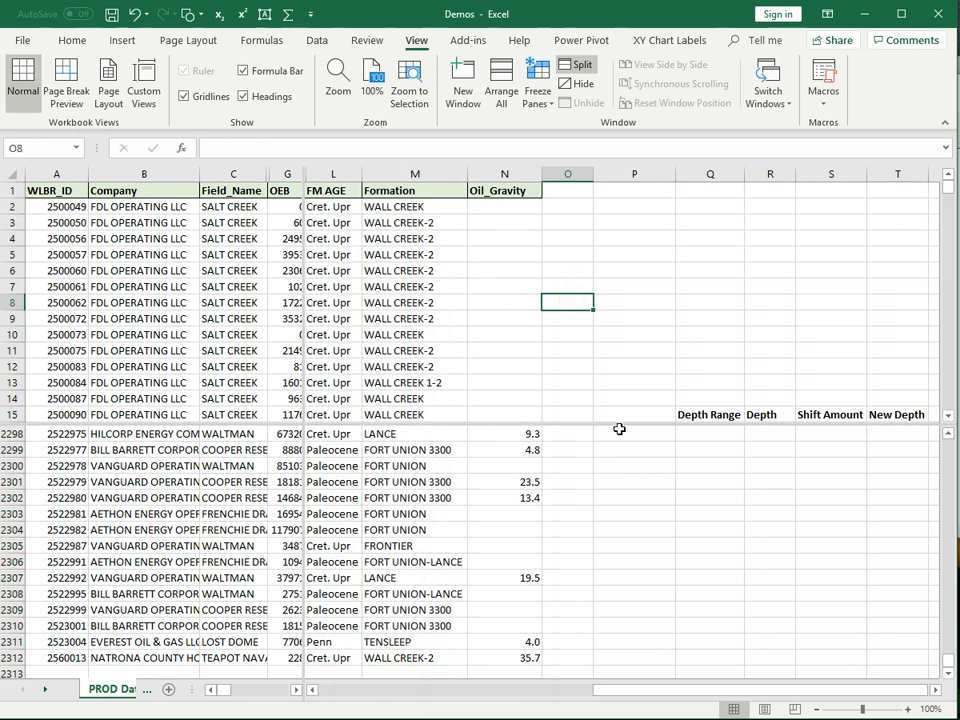
drag(617, 426, 699, 176)
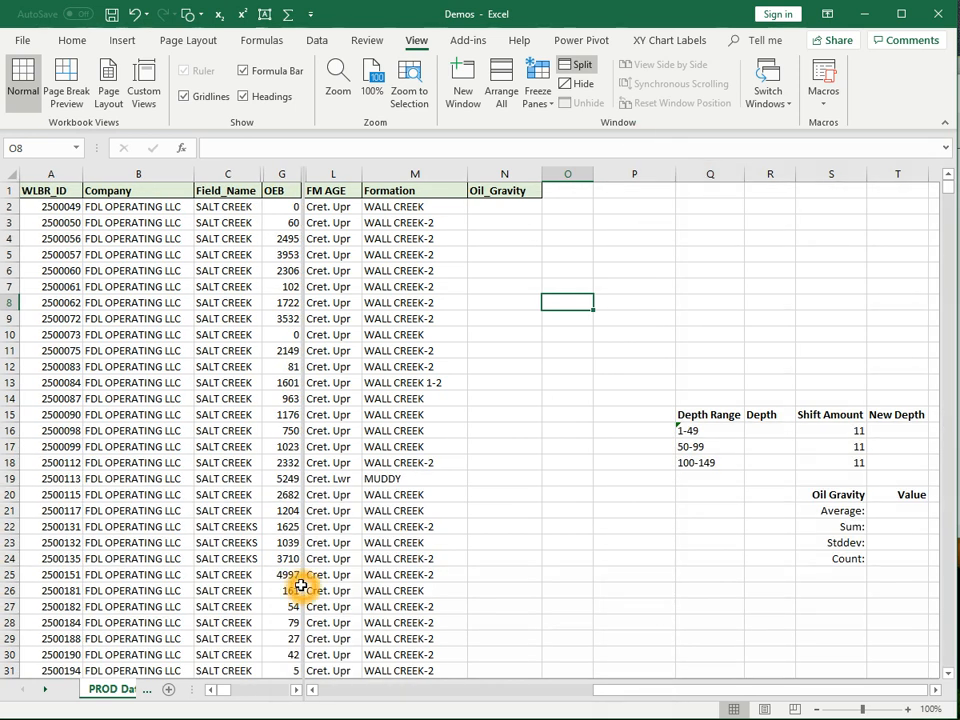
drag(303, 589, 11, 639)
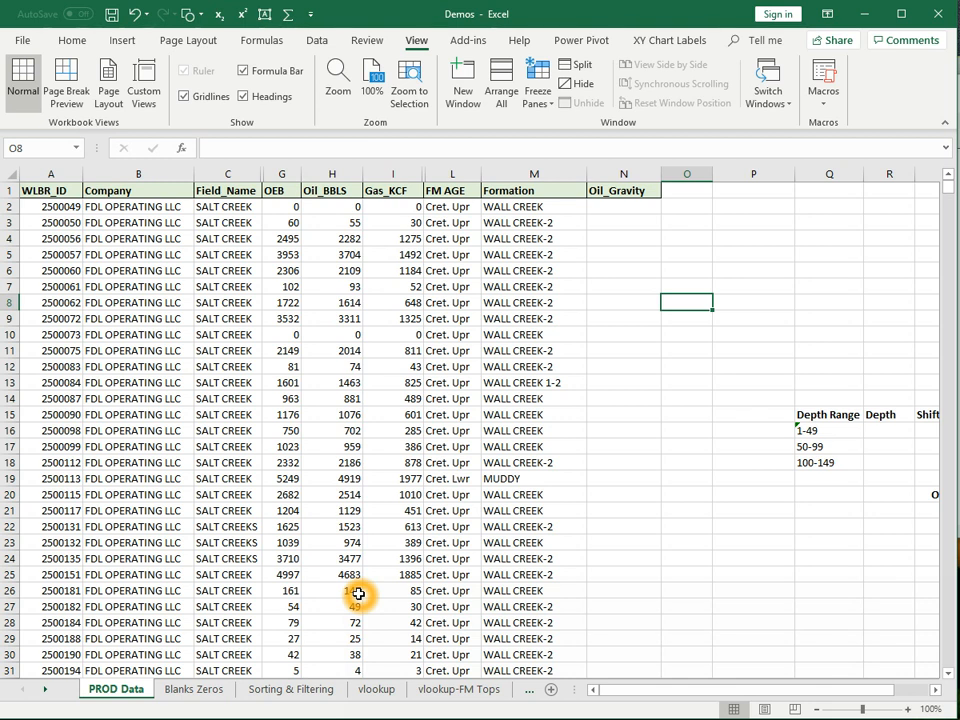
click(63, 208)
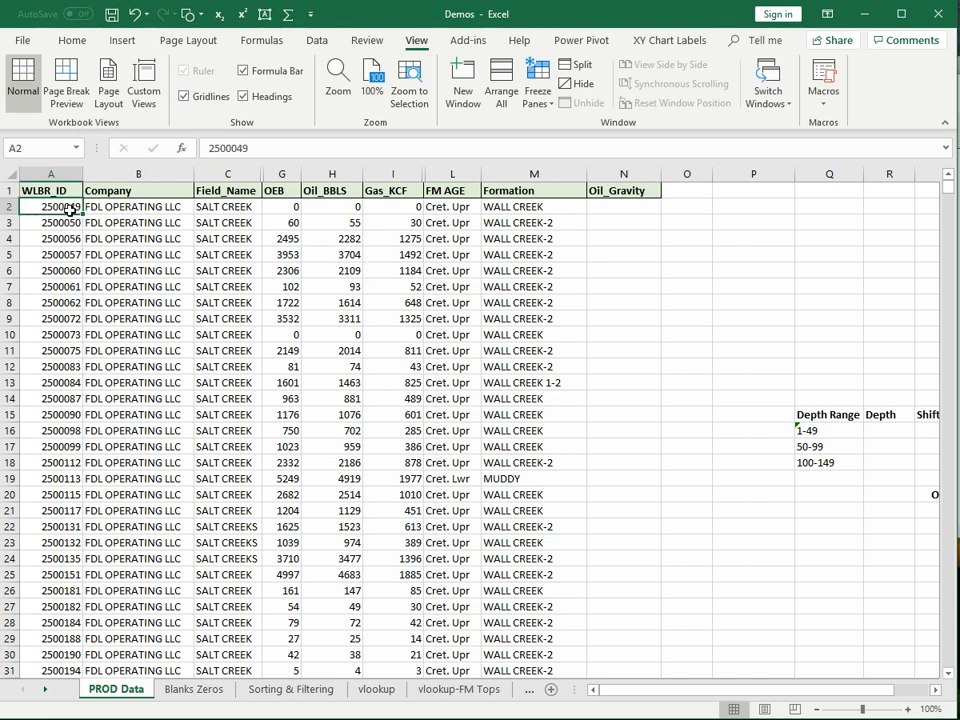
drag(67, 207, 56, 410)
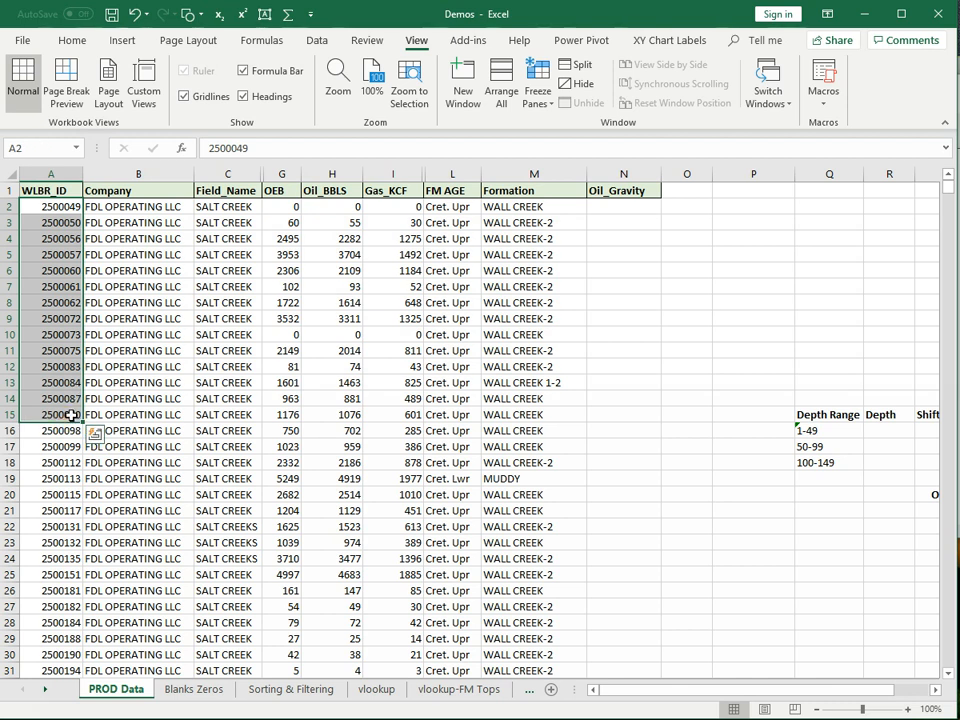
click(62, 188)
drag(79, 188, 355, 480)
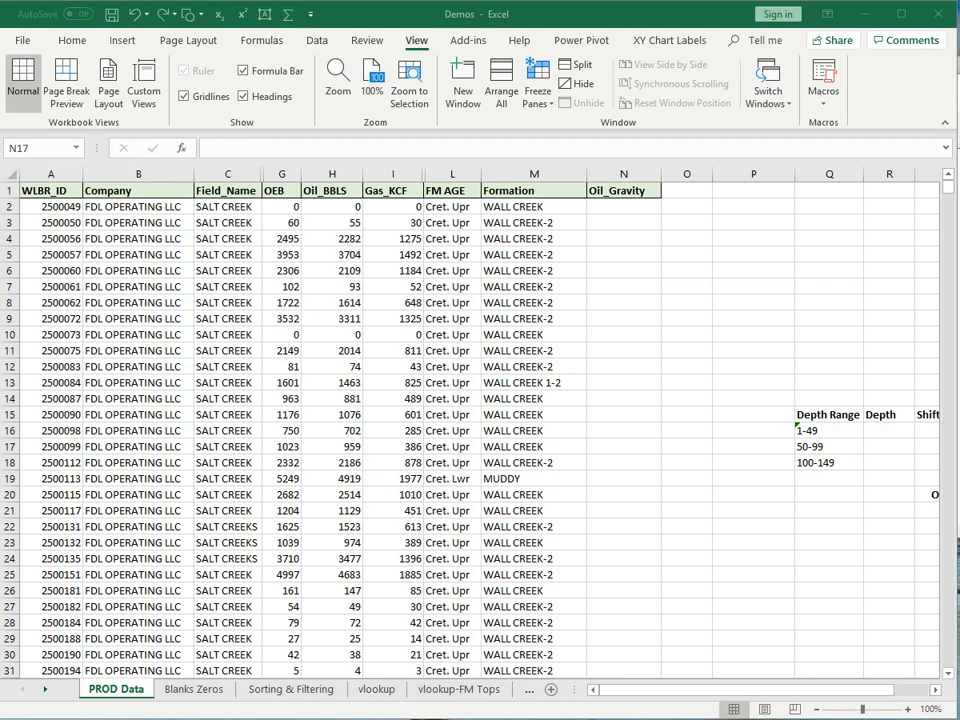
click(63, 210)
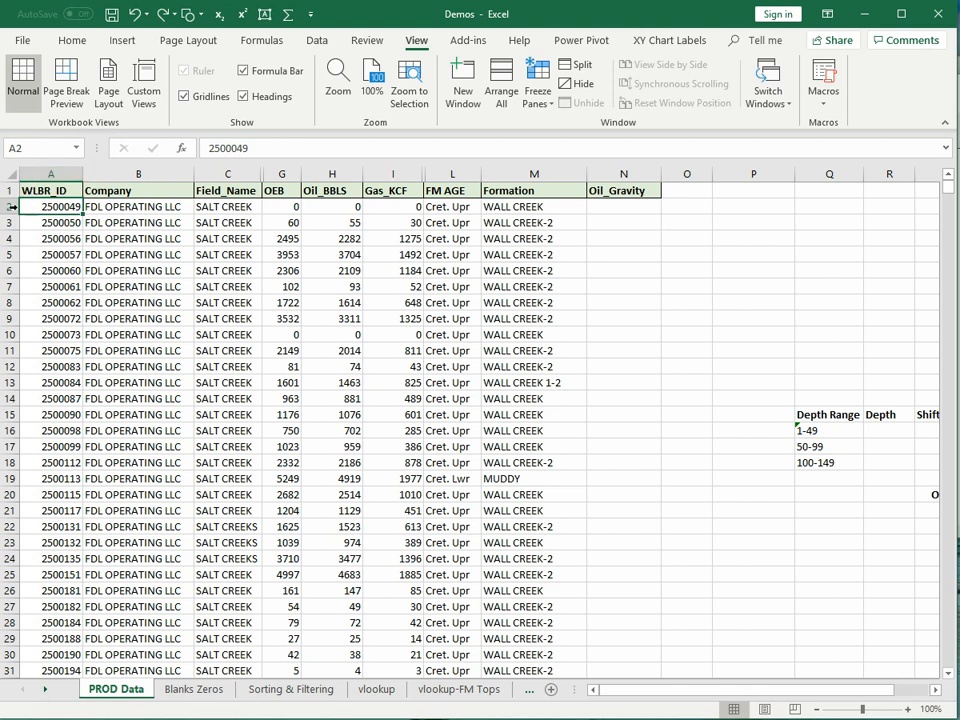
click(73, 205)
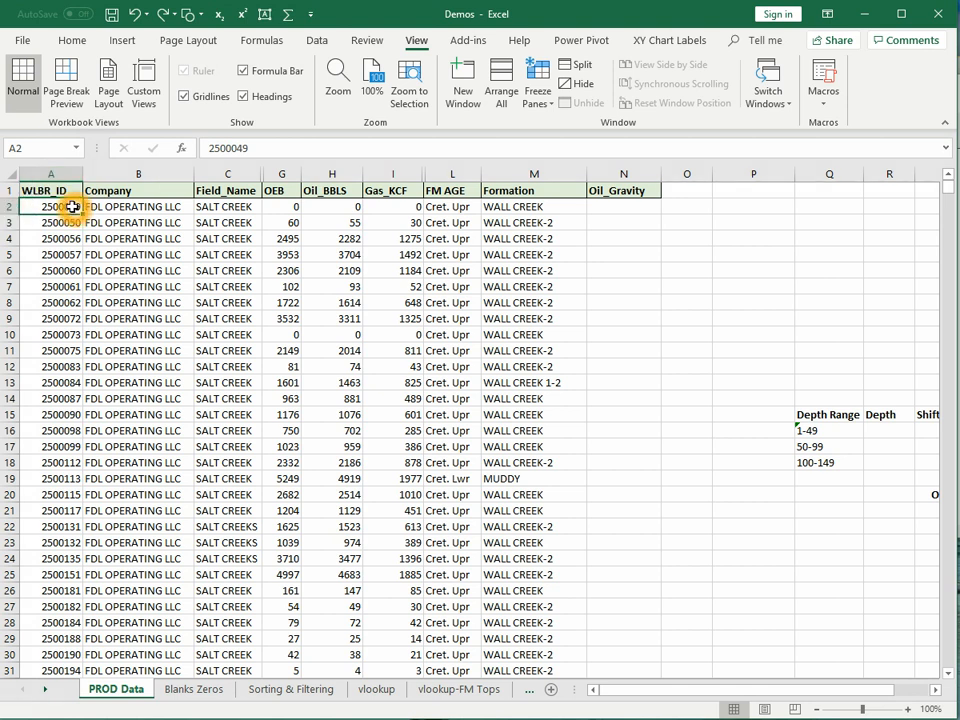
drag(73, 207, 296, 425)
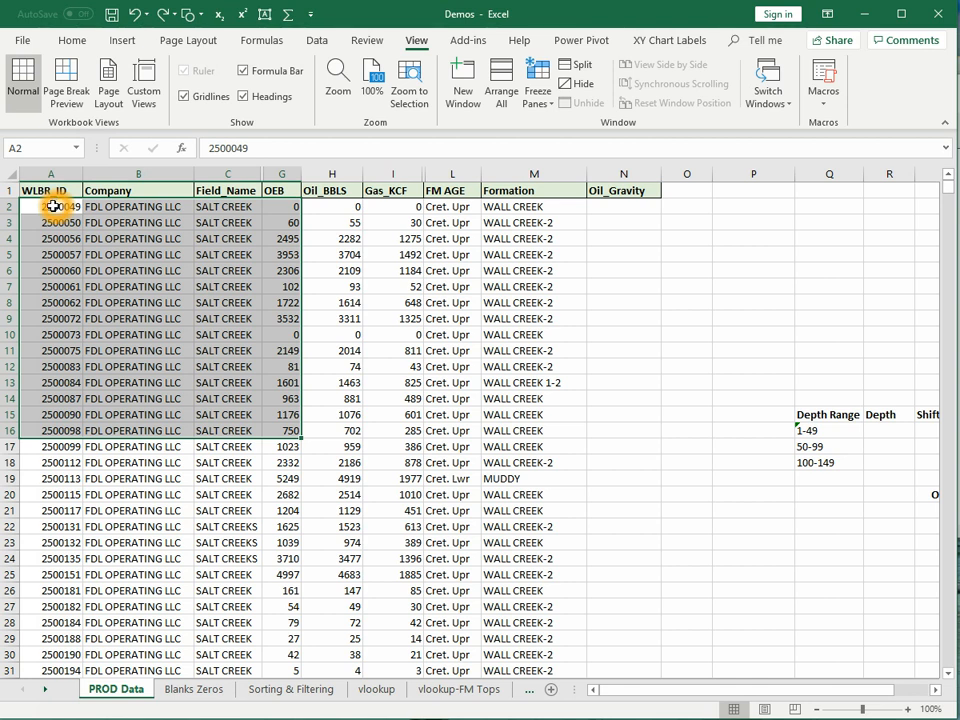
click(8, 172)
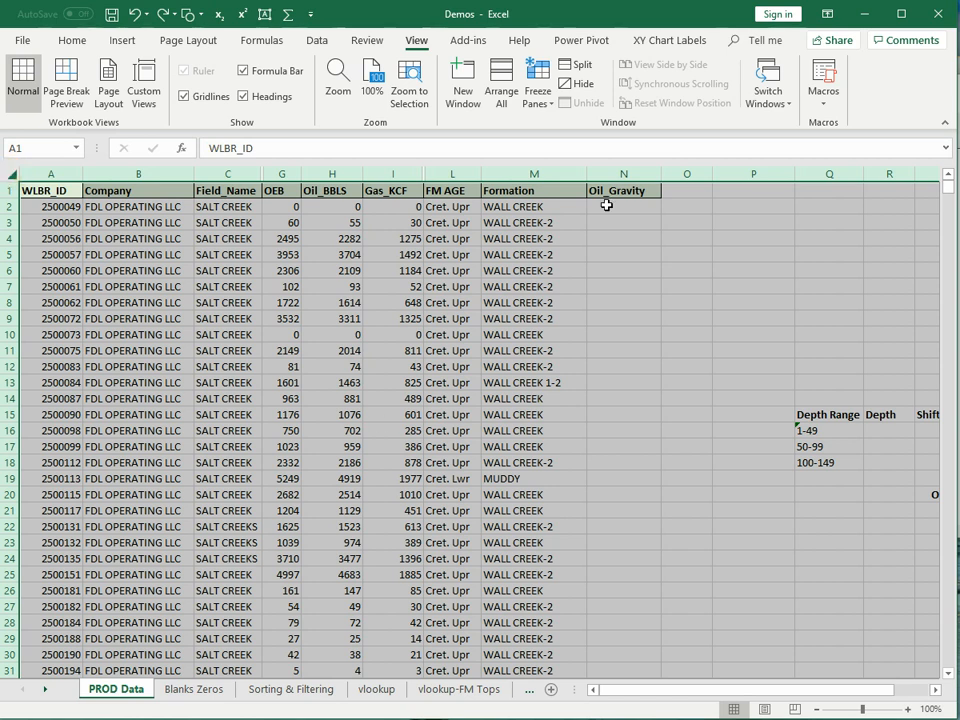
drag(786, 692, 846, 682)
click(58, 207)
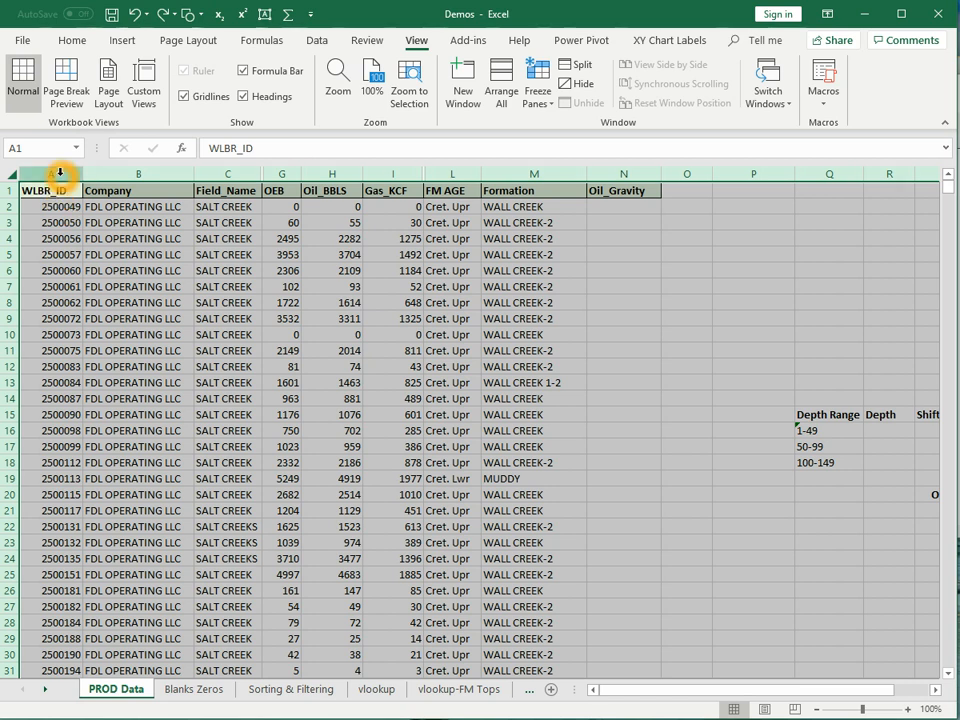
click(60, 173)
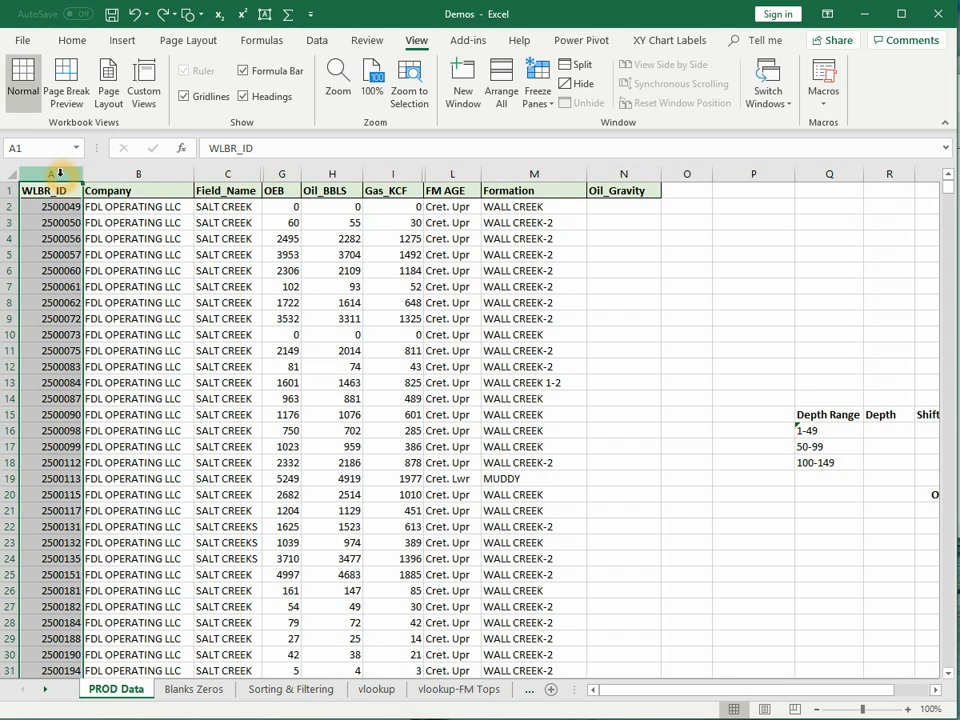
click(12, 287)
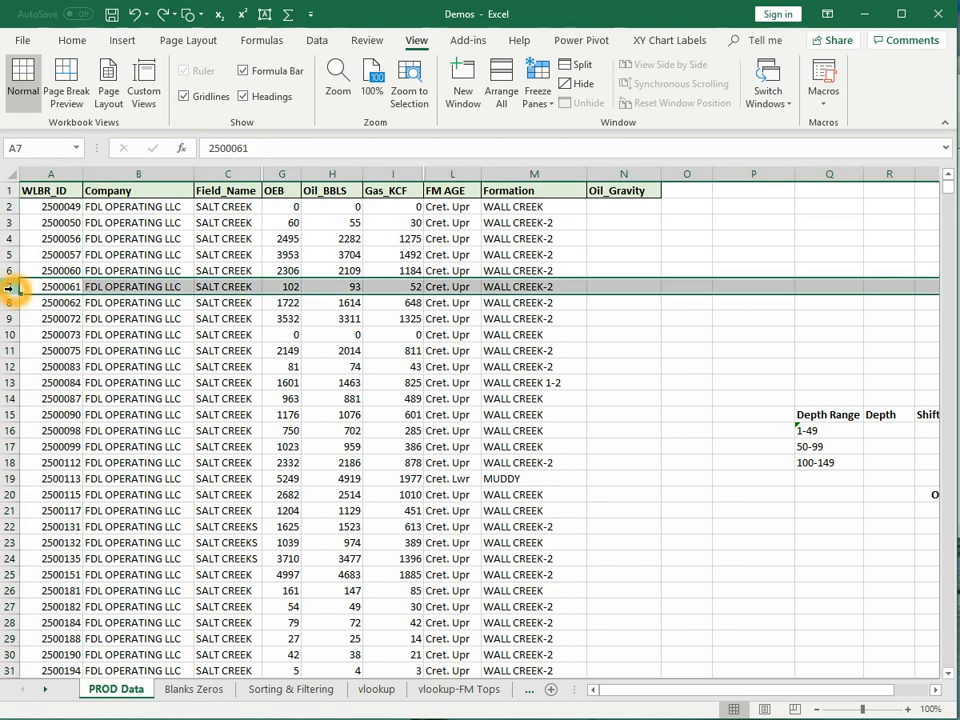
click(60, 174)
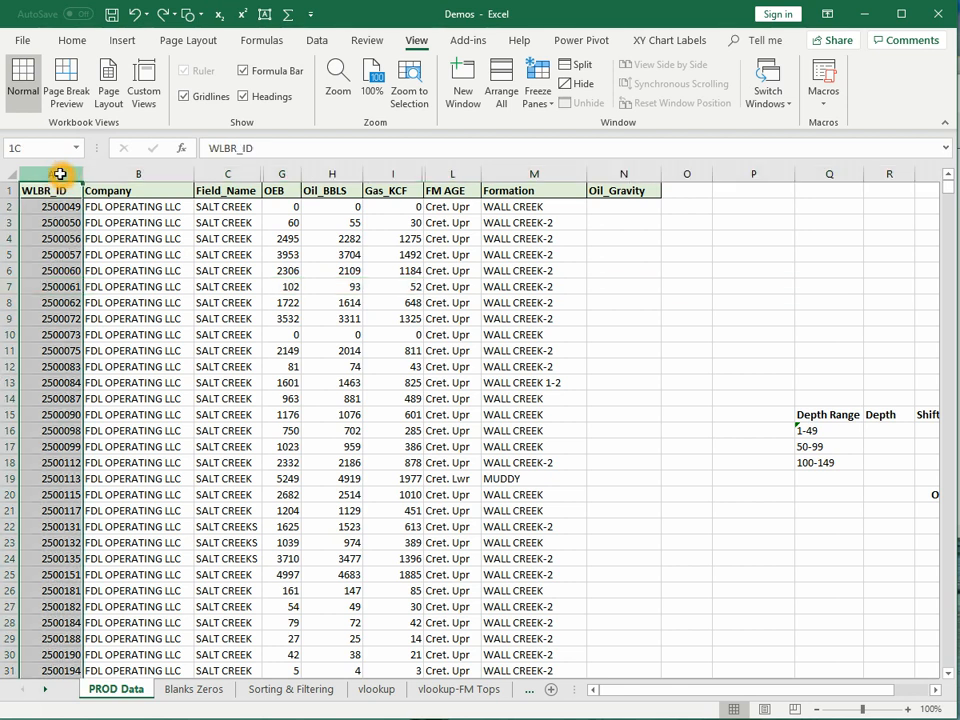
drag(60, 174, 357, 167)
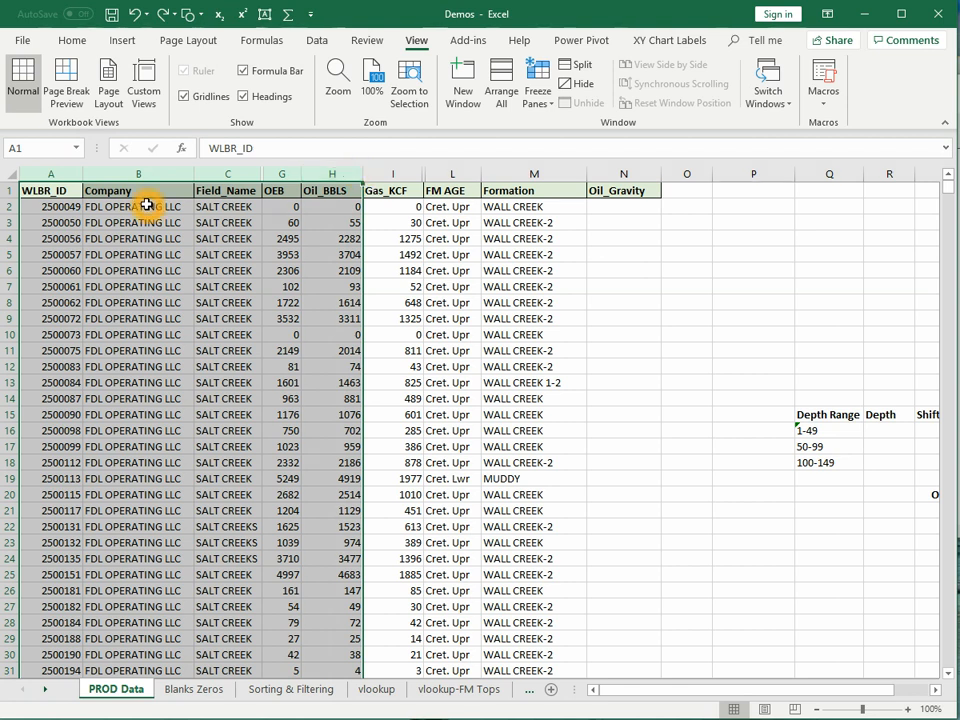
right_click(151, 172)
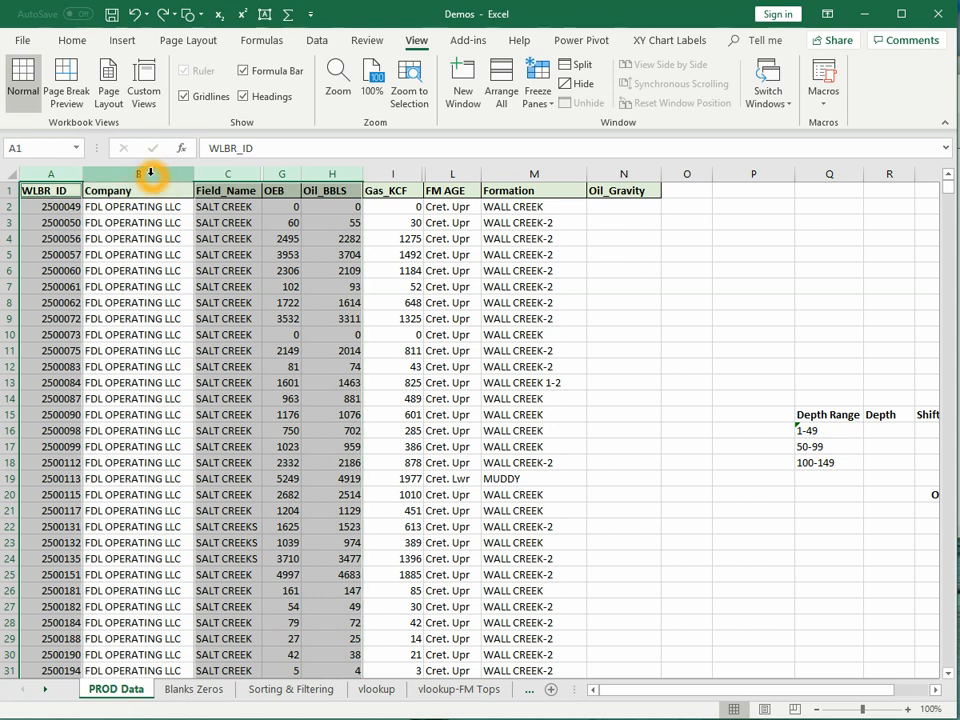
click(215, 271)
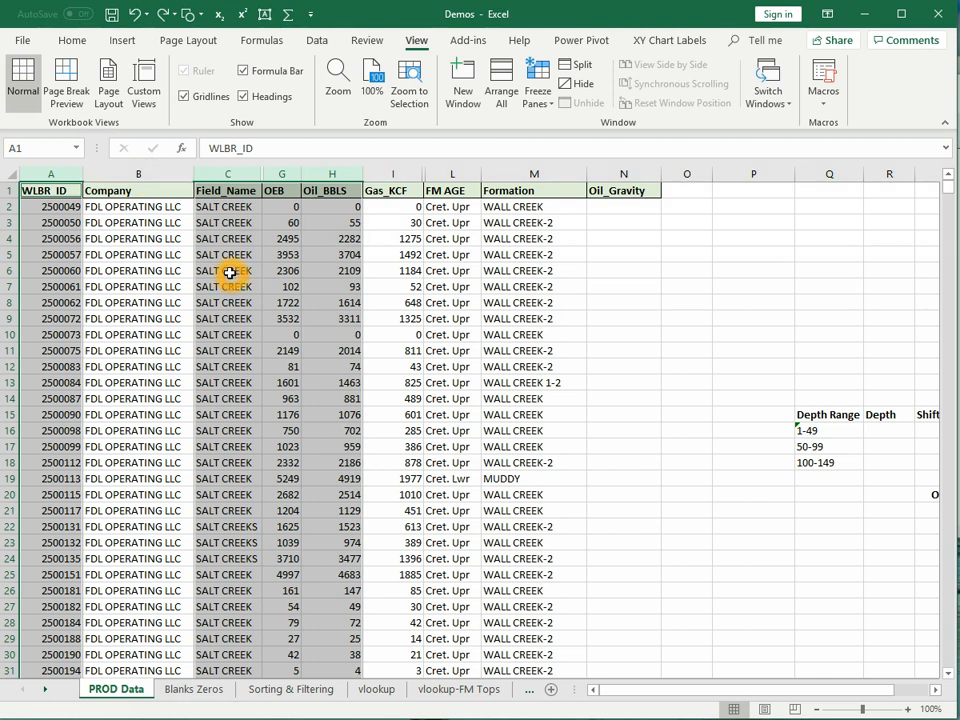
click(229, 271)
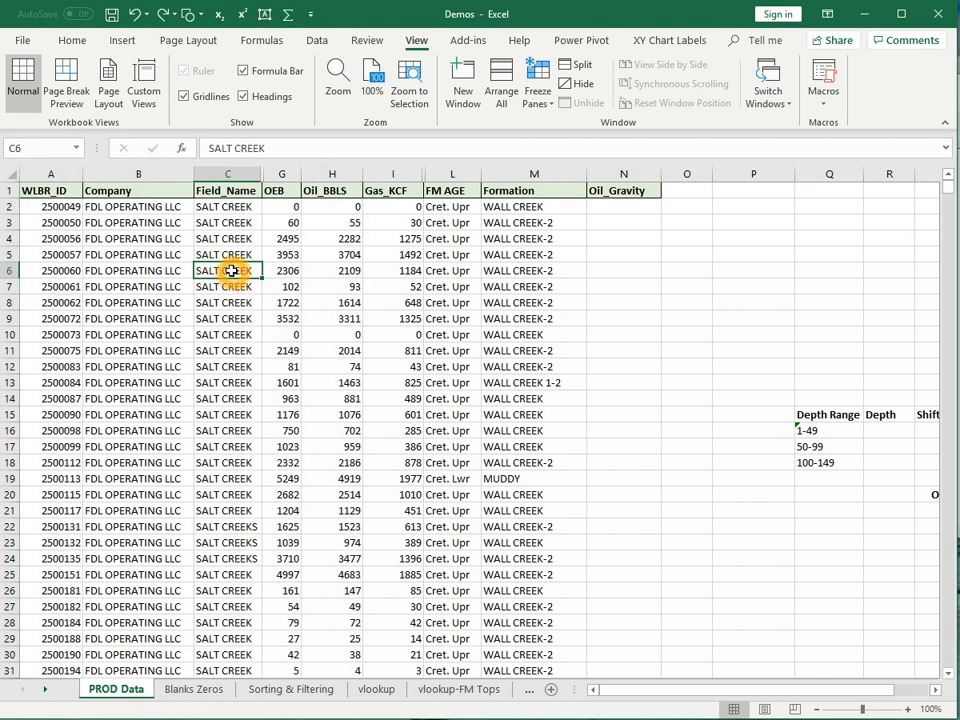
drag(229, 271, 261, 381)
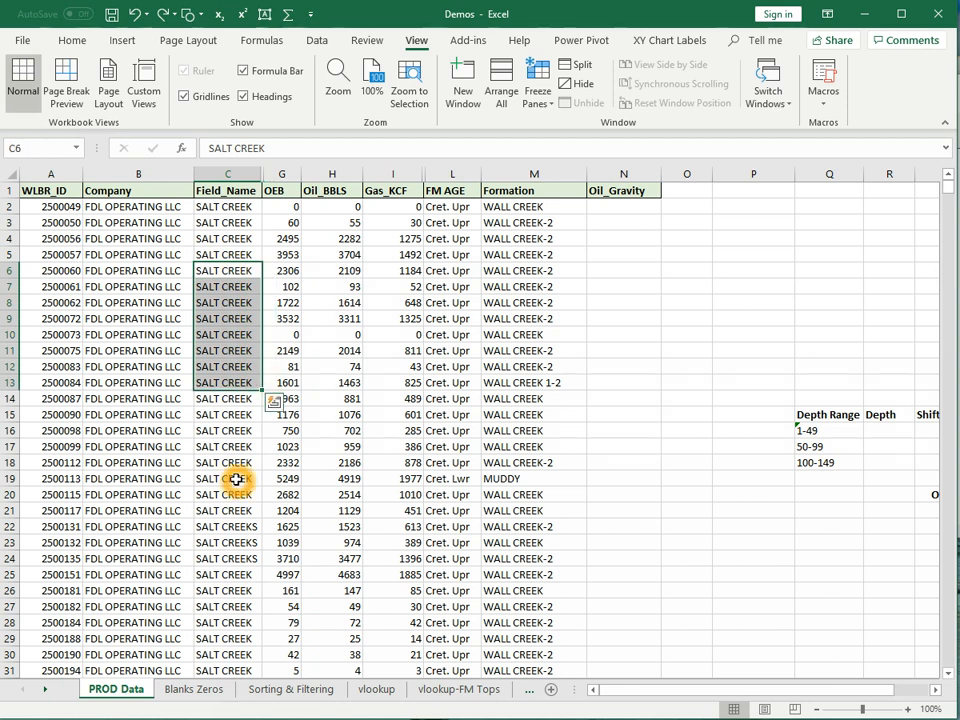
ctrl+drag(231, 447, 253, 566)
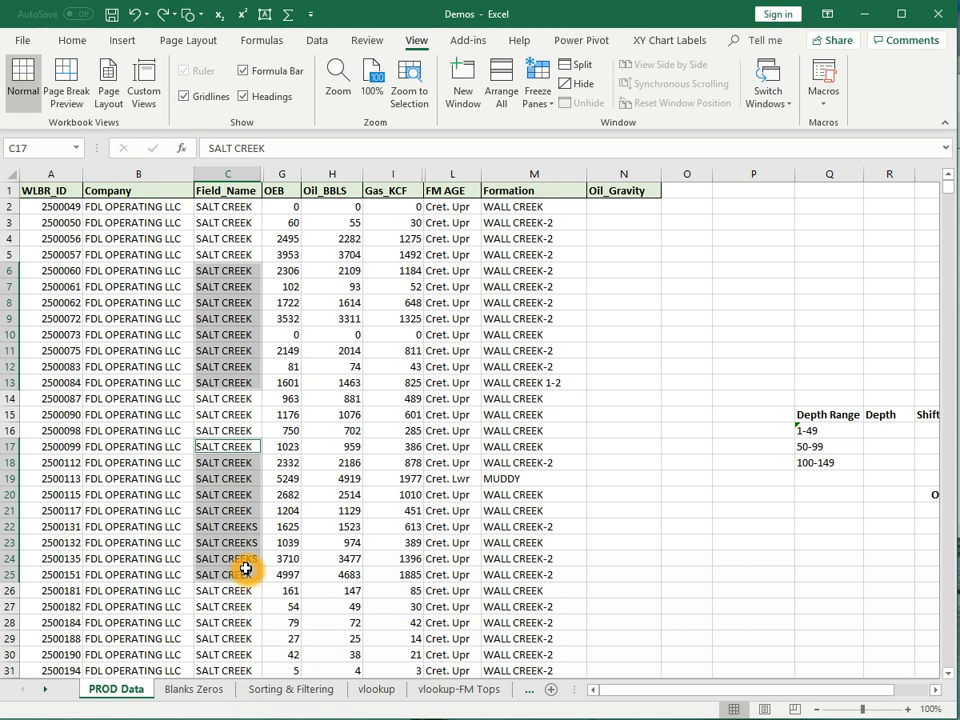
click(746, 308)
drag(746, 308, 748, 318)
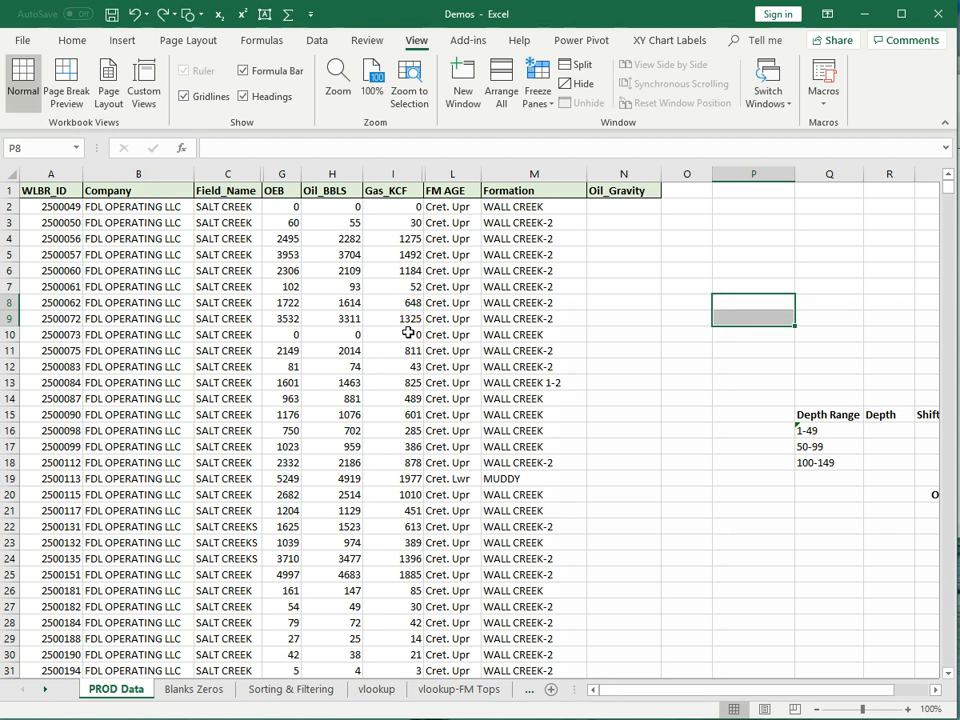
click(52, 192)
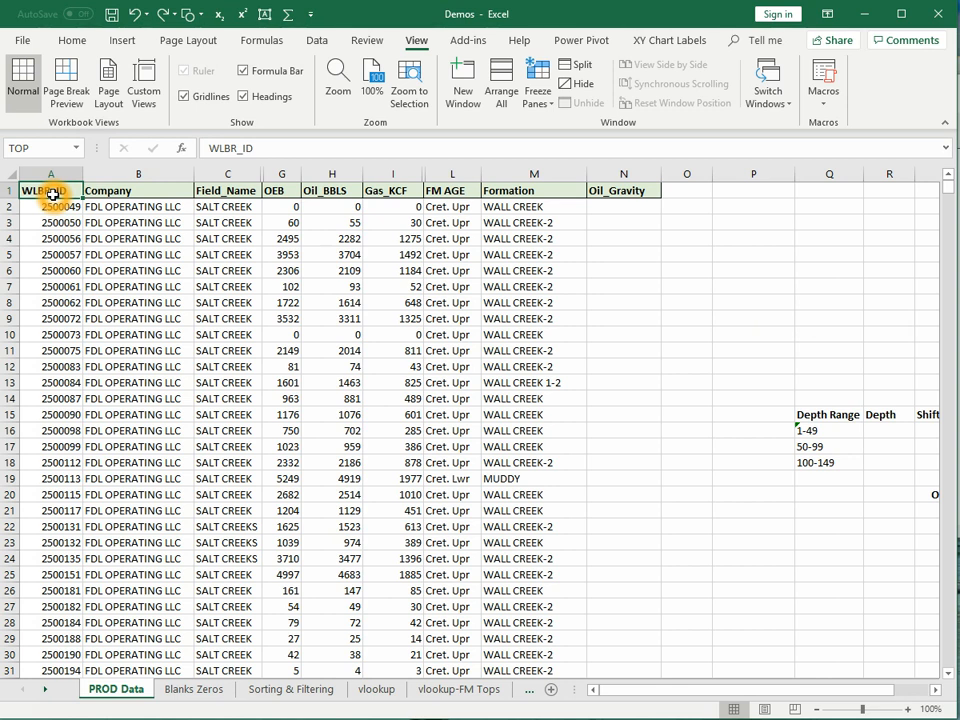
key(ctrl+shift+Right)
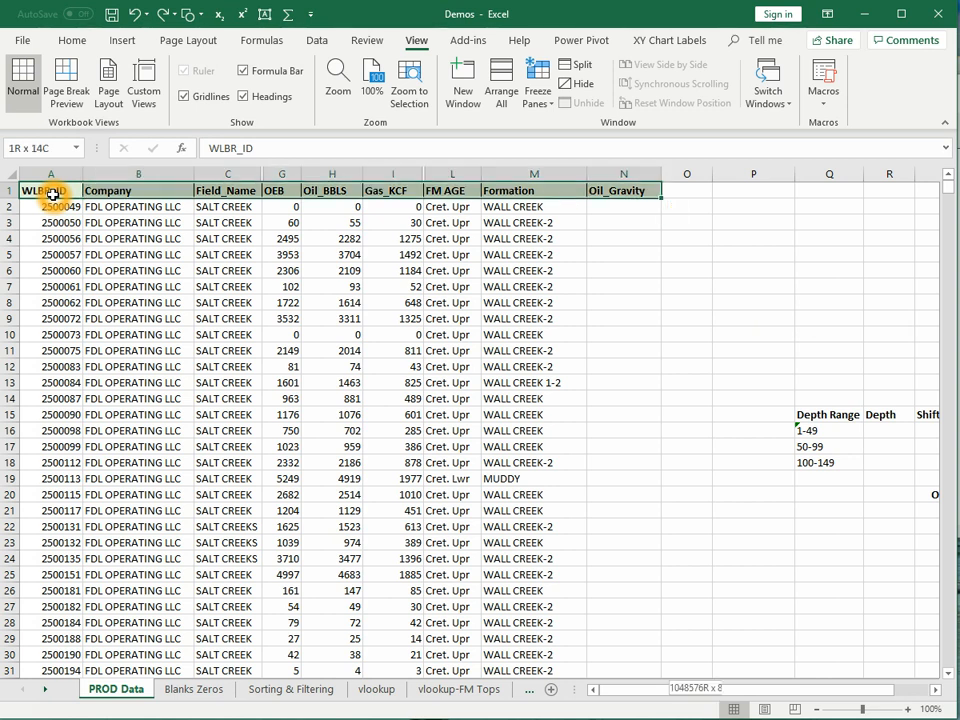
key(ctrl+shift+Down)
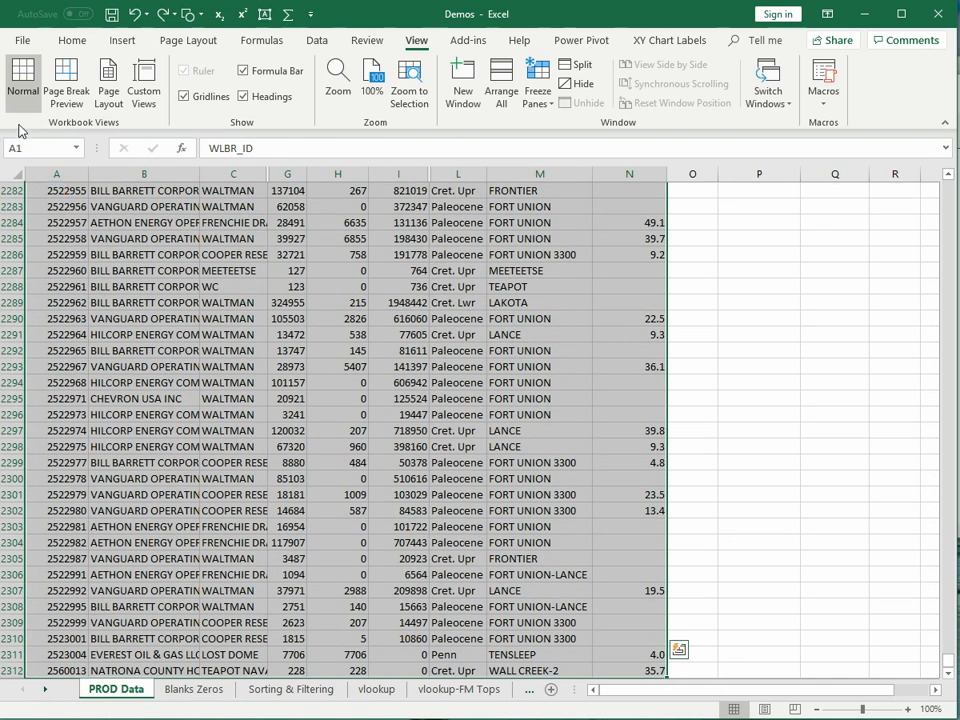
scroll(18, 130, down, 4)
scroll(351, 338, down, 5)
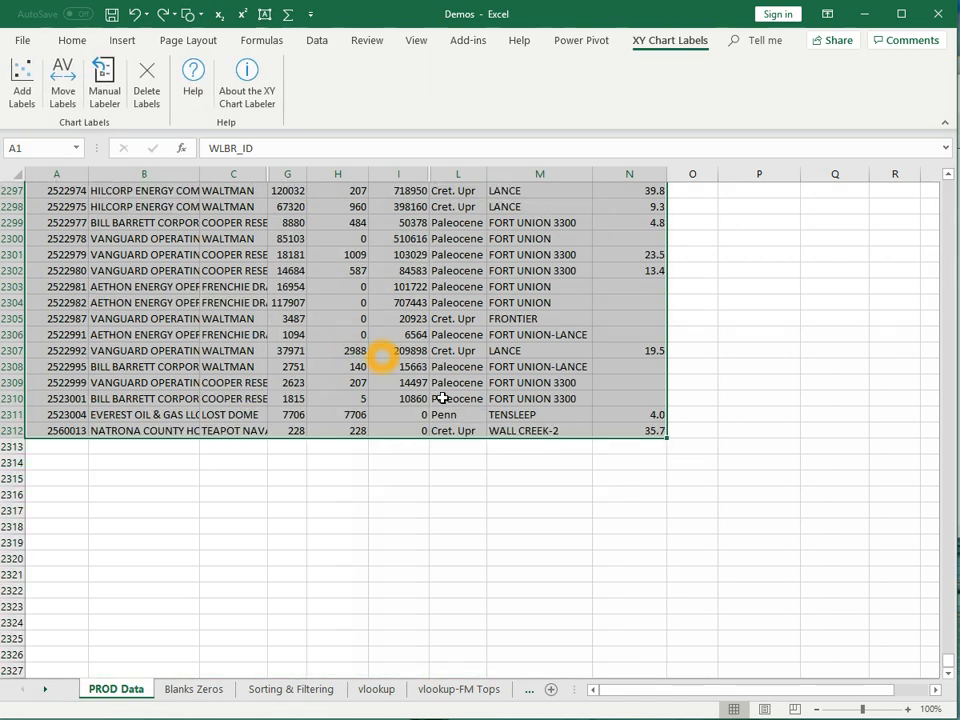
click(79, 432)
click(79, 434)
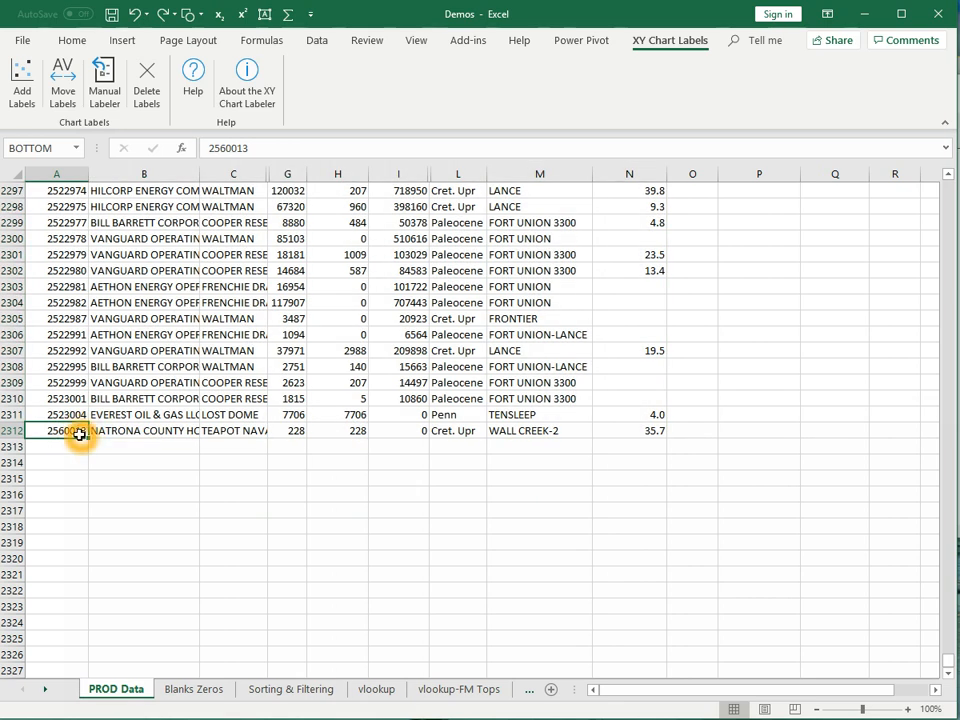
key(ctrl+shift+Up)
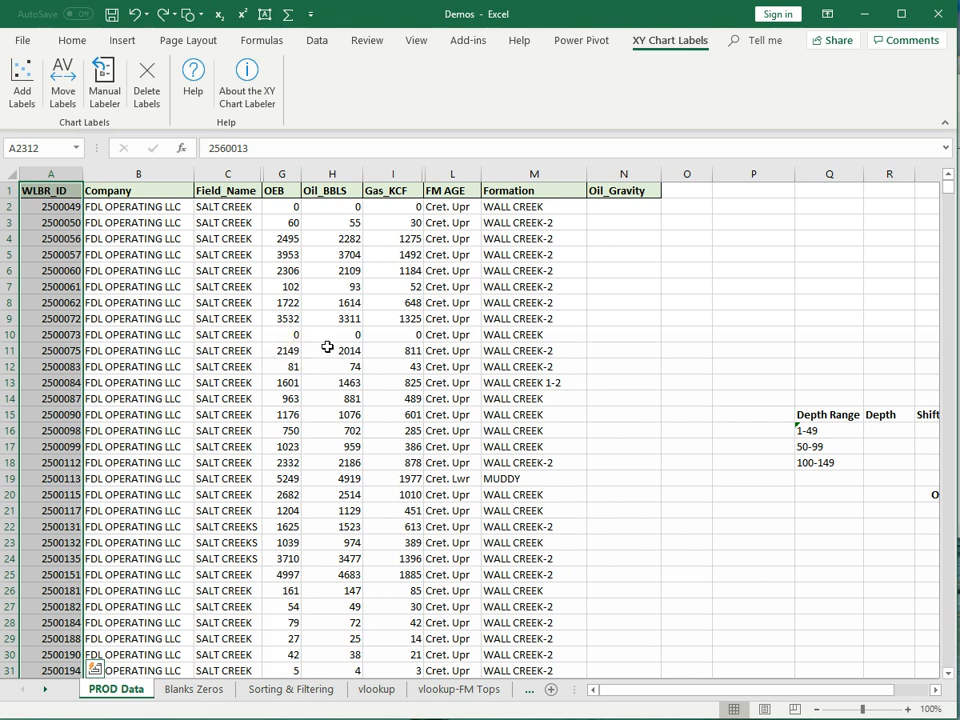
click(616, 209)
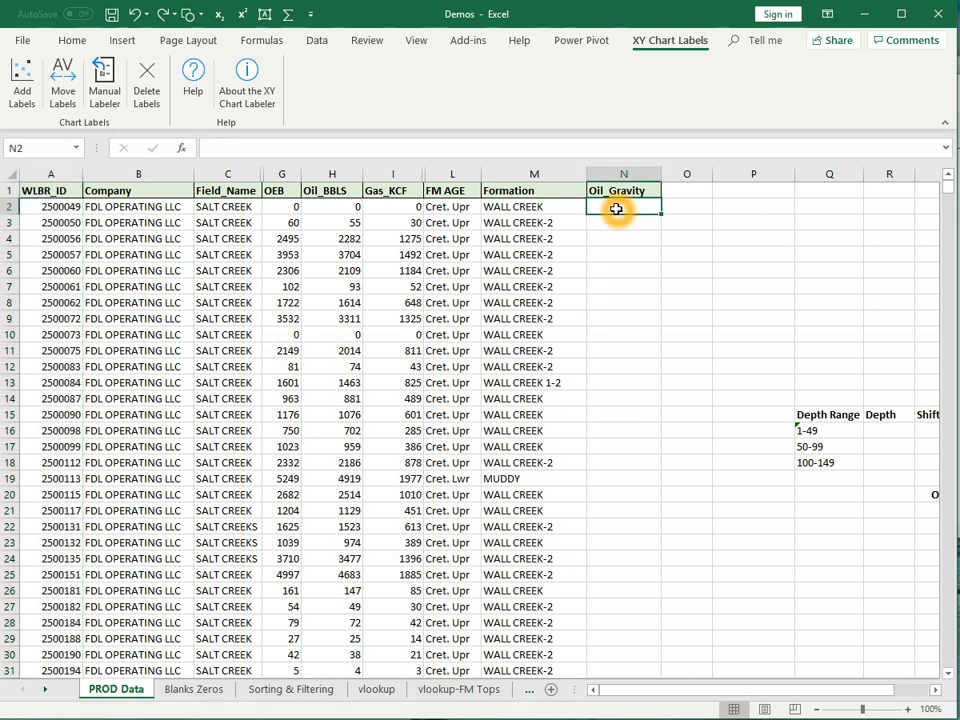
key(ctrl+shift+Down)
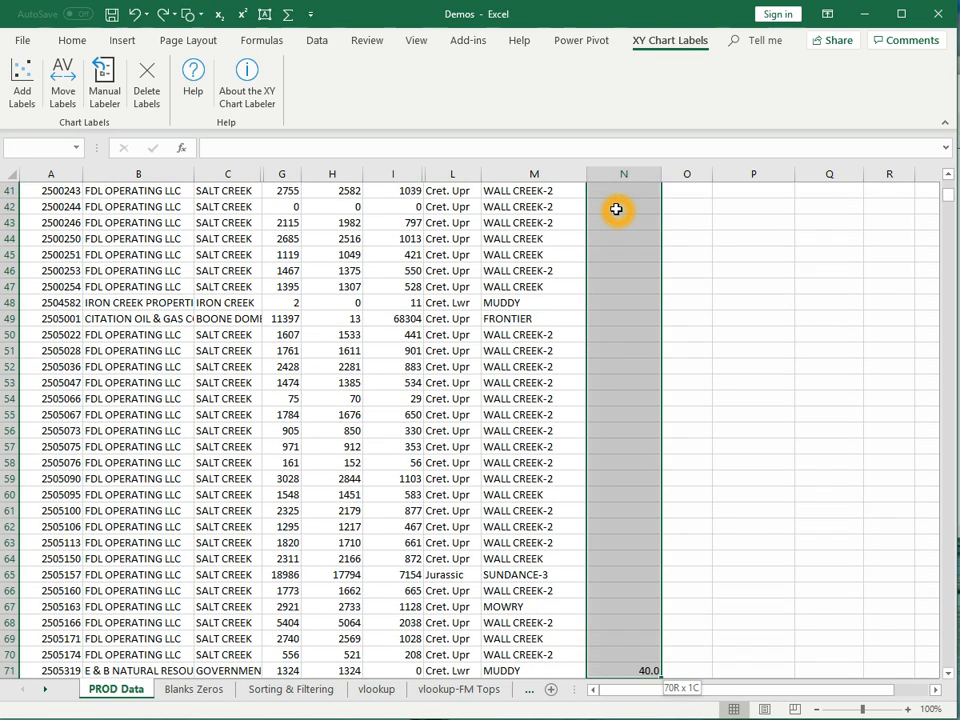
scroll(644, 305, down, 3)
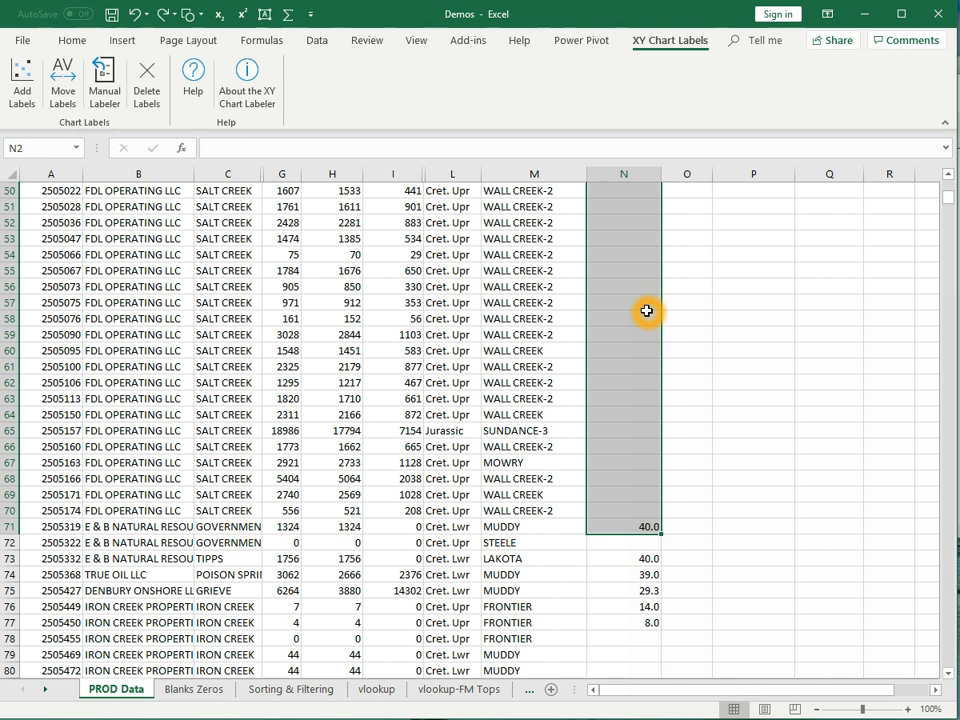
key(shift+Down)
key(shift+Down)
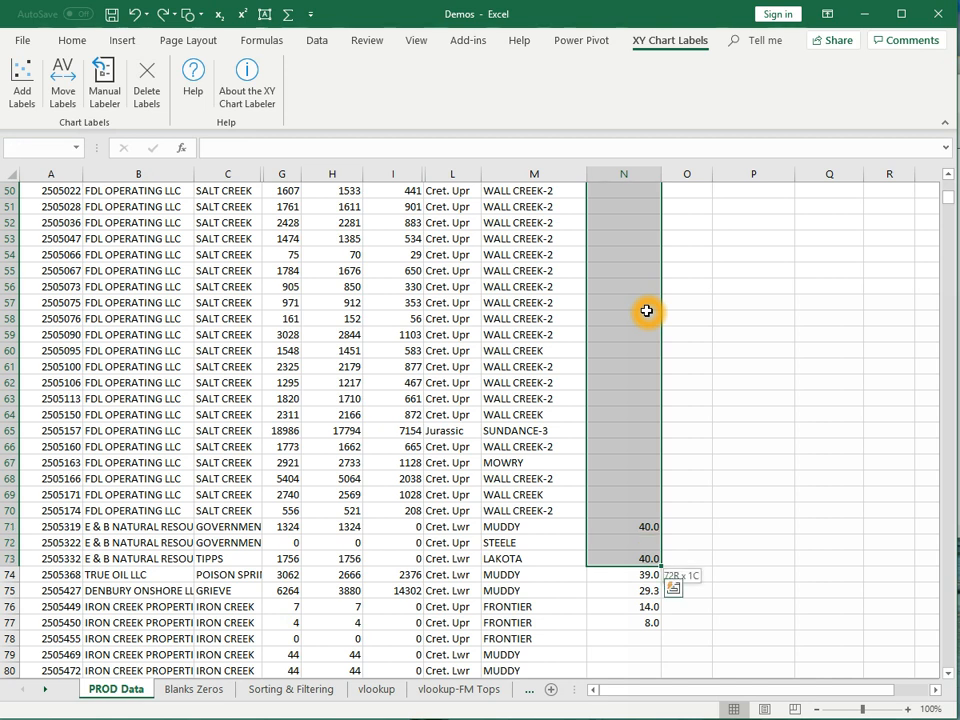
key(shift+Down)
key(shift+Down)
key(shift+Down)
key(shift+Down)
key(shift+Down)
key(shift+Down)
key(shift+Down)
key(shift+Down)
key(shift+Down)
key(shift+Down)
key(shift+Down)
key(shift+Down)
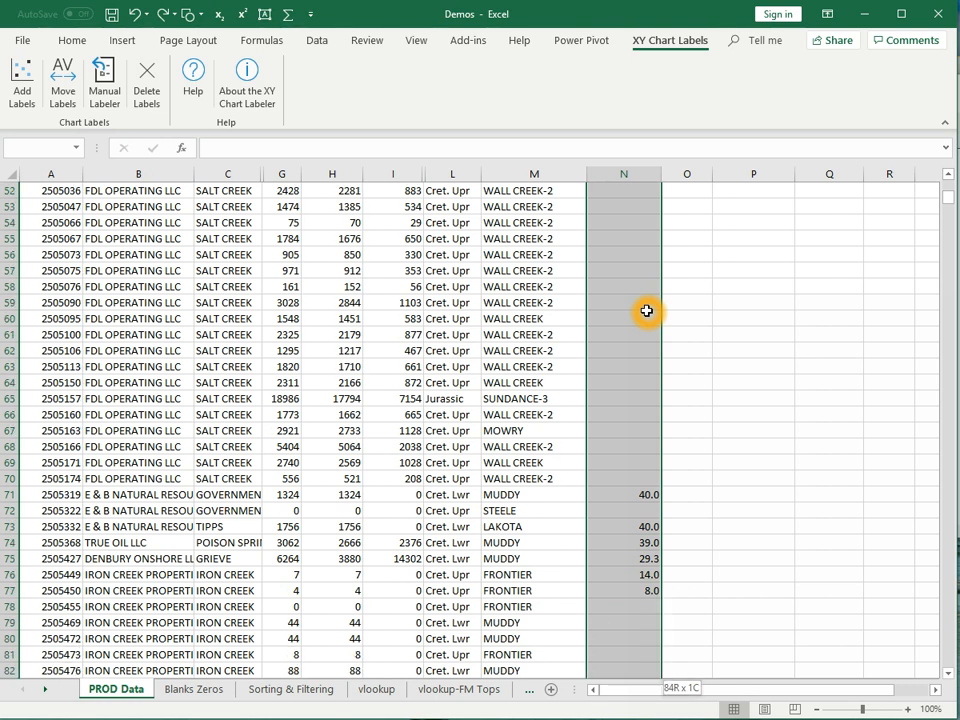
key(shift+Down)
key(shift+Down)
key(shift+Down)
key(shift+Down)
key(shift+Down)
key(shift+Down)
key(shift+Down)
key(shift+Down)
key(shift+Down)
key(shift+Down)
key(shift+Down)
key(shift+Down)
key(shift+Down)
key(shift+Down)
key(shift+Down)
key(shift+Down)
key(shift+Down)
key(shift+Down)
key(shift+Down)
key(shift+Down)
key(shift+Down)
key(shift+Down)
key(shift+Down)
key(shift+Down)
key(shift+Down)
key(shift+Down)
key(shift+Down)
key(shift+Down)
key(shift+Down)
key(shift+Down)
key(shift+Down)
key(shift+Down)
key(shift+Down)
key(shift+Down)
key(shift+Down)
key(shift+Down)
key(shift+Down)
key(shift+Down)
key(shift+Down)
key(shift+Down)
key(shift+Down)
key(shift+Down)
key(shift+Down)
key(shift+Down)
key(shift+Down)
key(shift+Down)
key(shift+Down)
key(shift+Down)
key(shift+Down)
key(shift+Down)
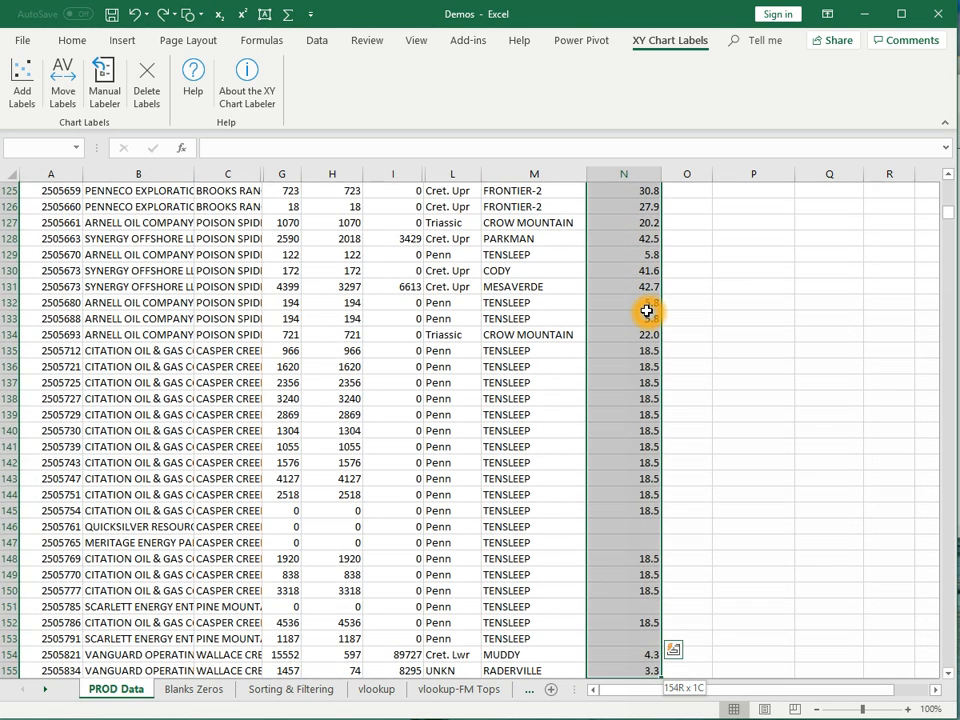
key(shift+Down)
key(shift+Down)
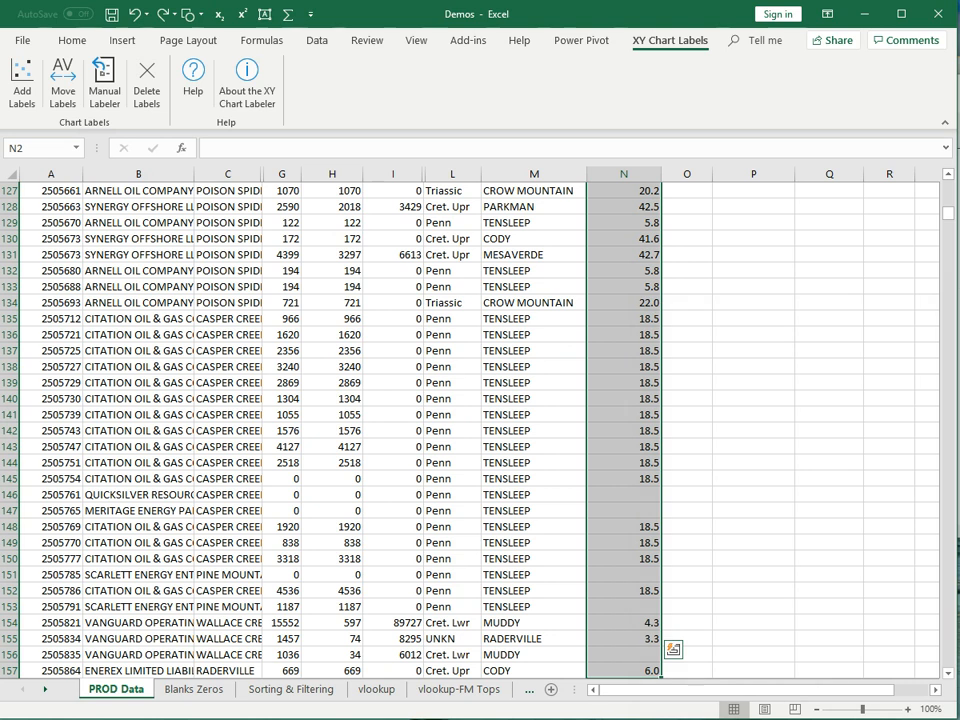
drag(948, 212, 945, 187)
click(58, 189)
key(ctrl+shift+Right)
key(ctrl+c)
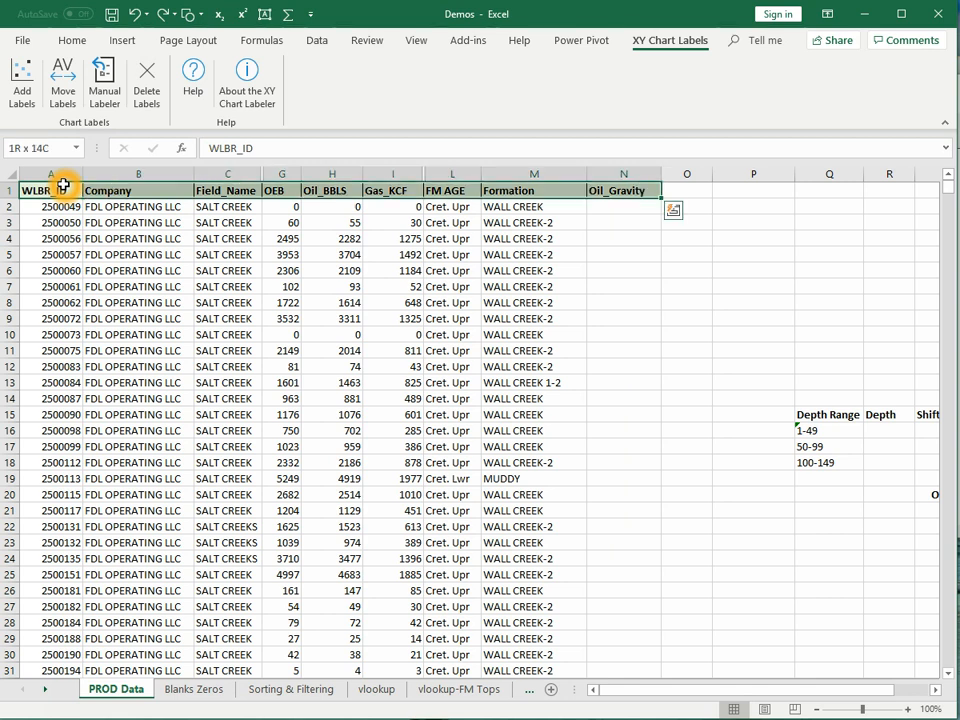
key(ctrl+shift+Down)
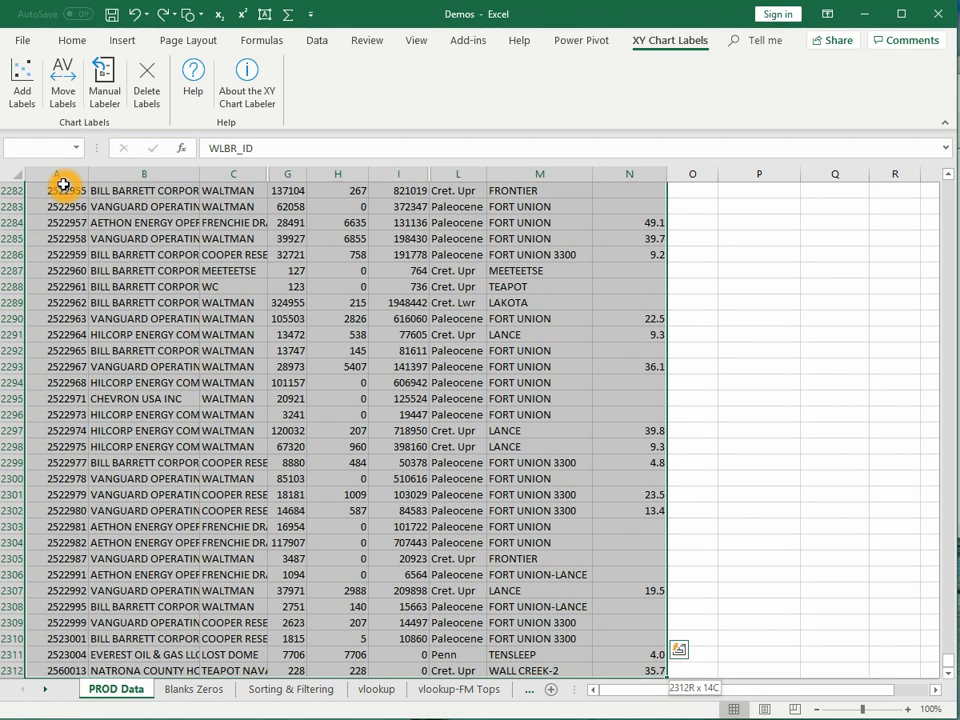
click(333, 397)
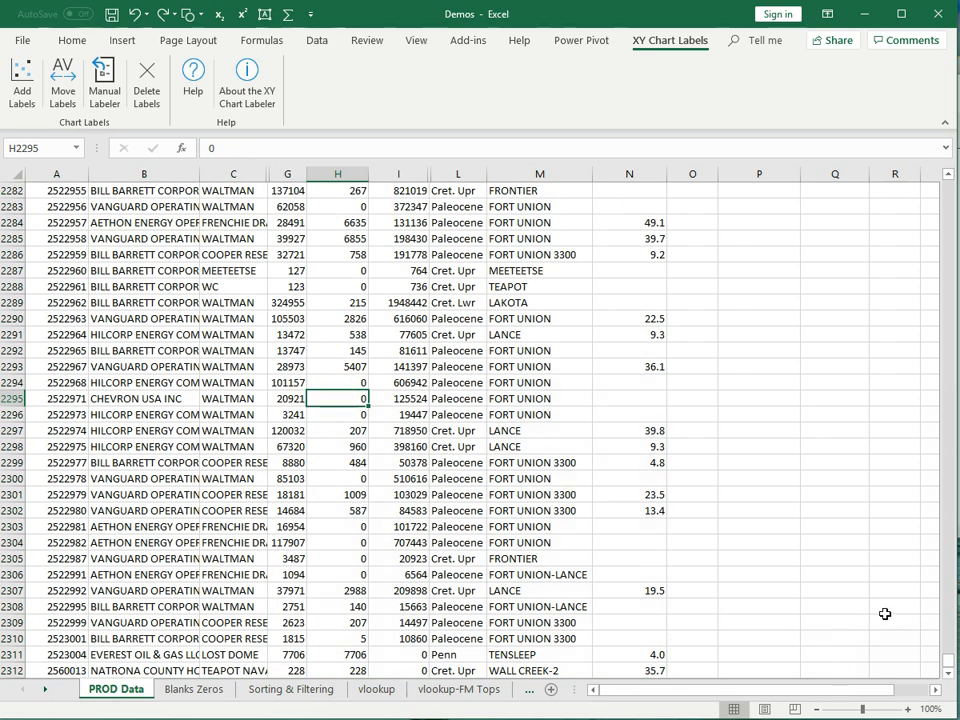
drag(947, 660, 948, 190)
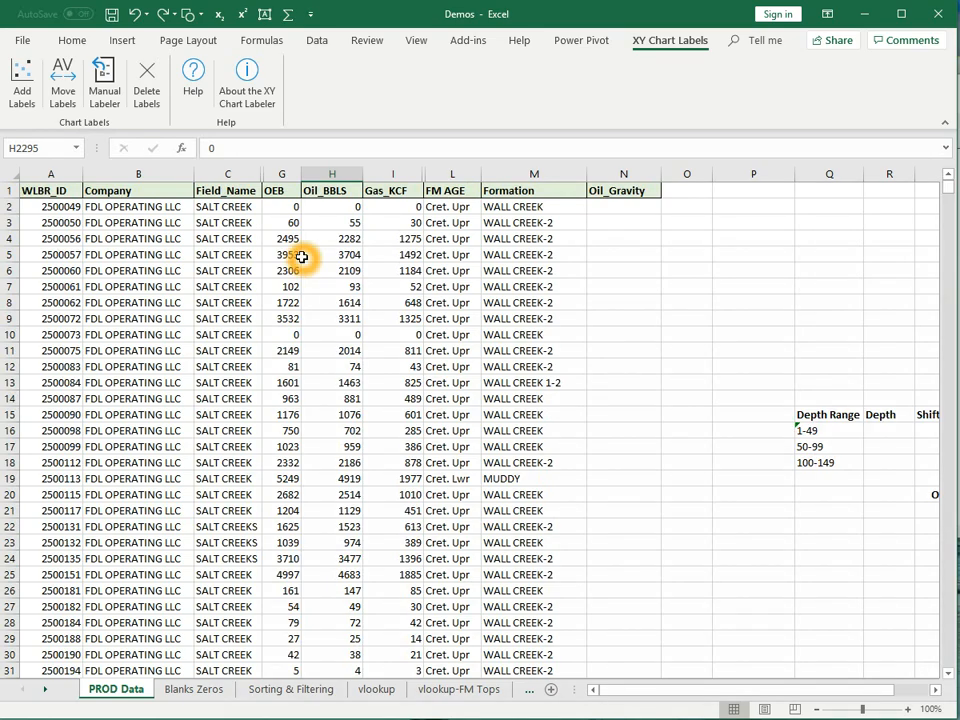
scroll(300, 257, down, 7)
scroll(308, 259, down, 20)
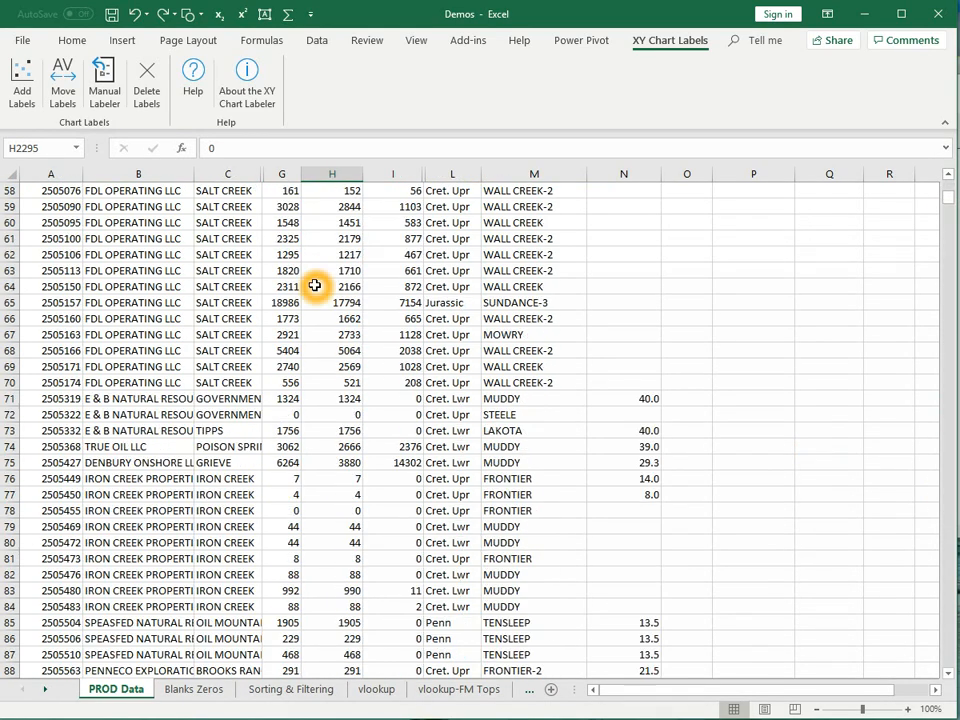
scroll(312, 290, down, 20)
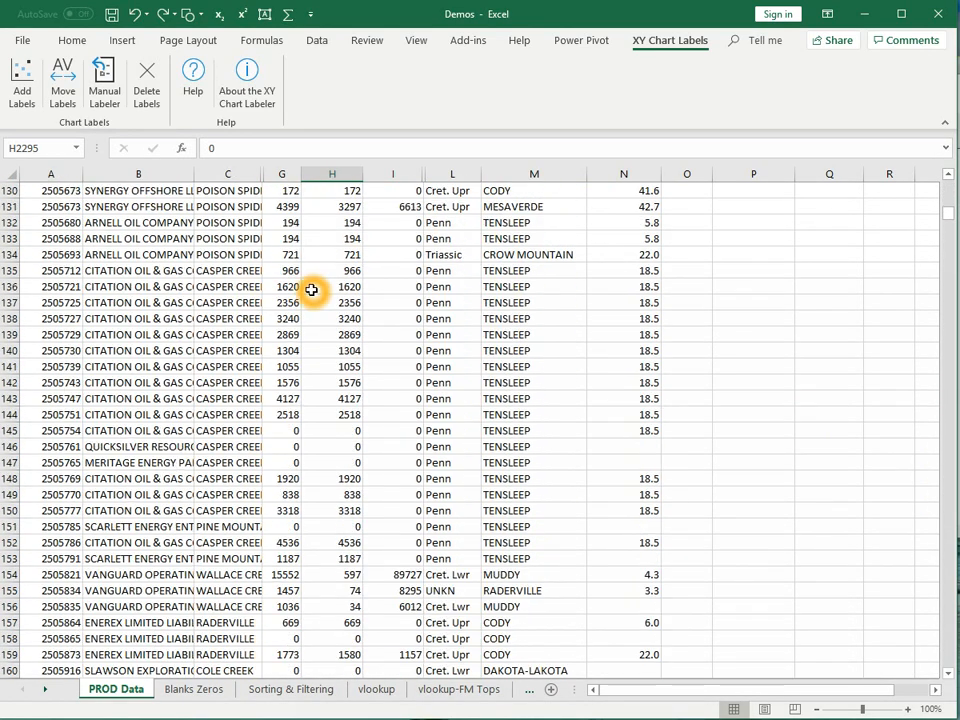
scroll(310, 293, down, 20)
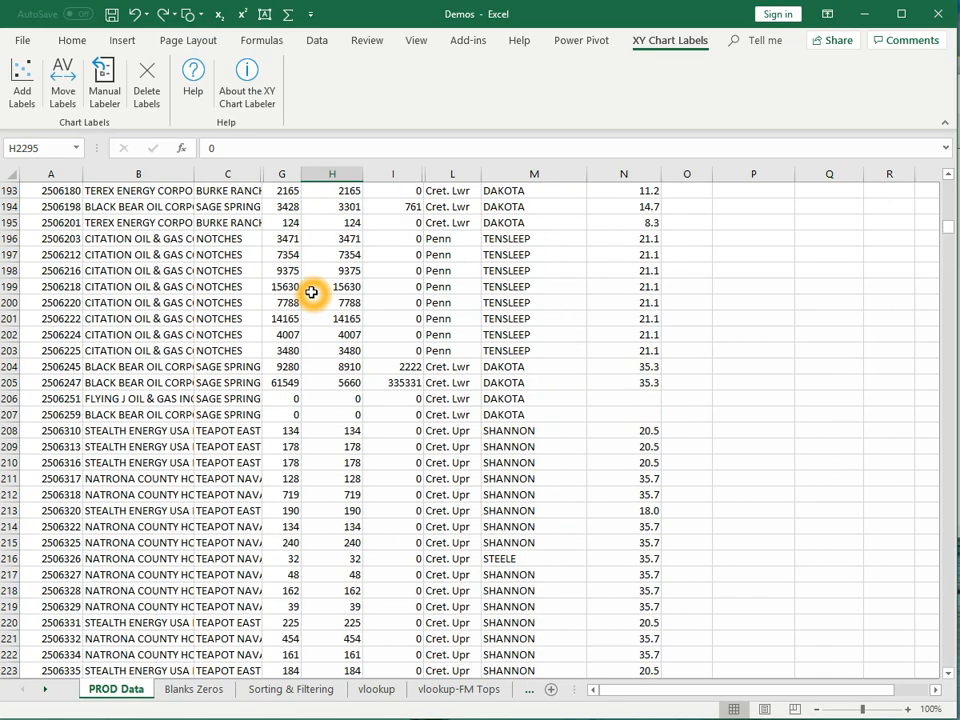
scroll(306, 293, down, 20)
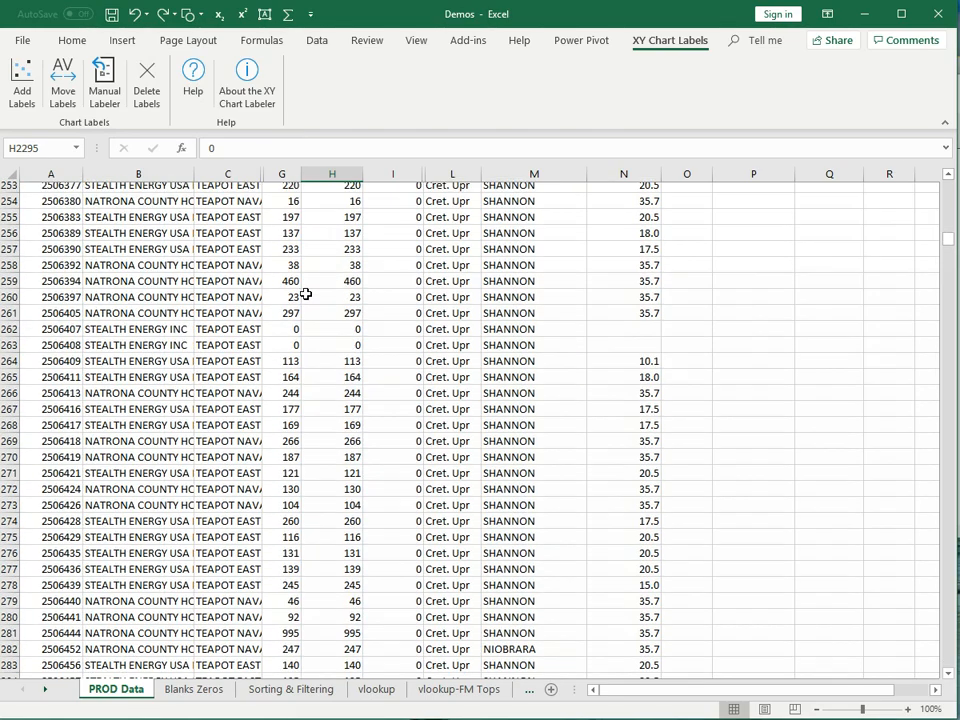
scroll(306, 293, down, 14)
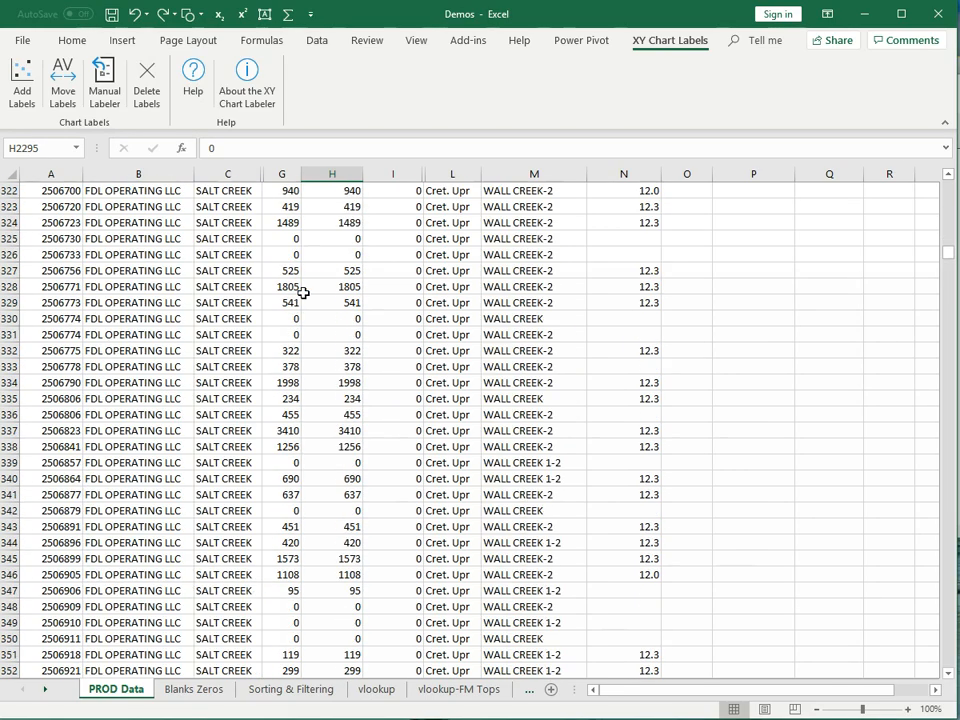
scroll(306, 289, up, 8)
scroll(333, 318, up, 20)
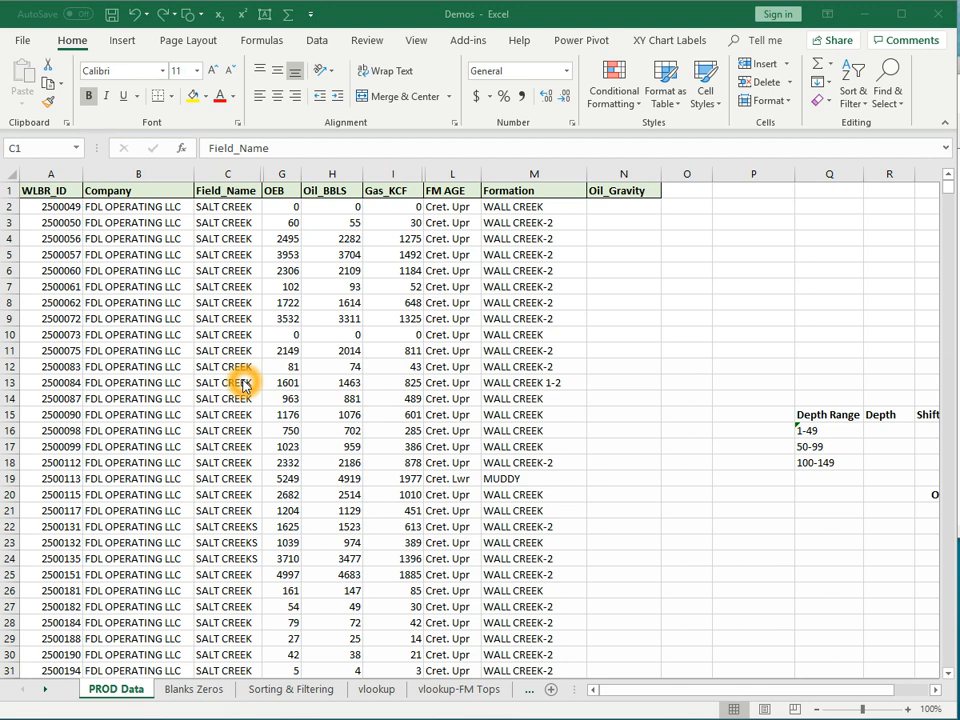
- On column C, set Replace to find SALT CREEKS and replace it with SALT CREEK
click(232, 175)
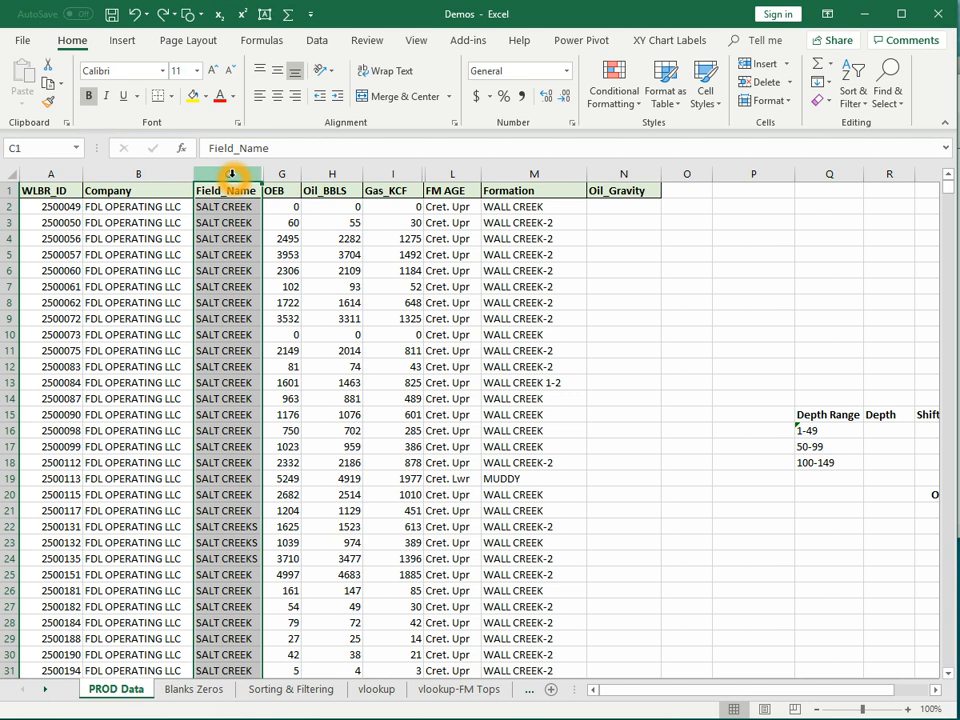
key(ctrl+f)
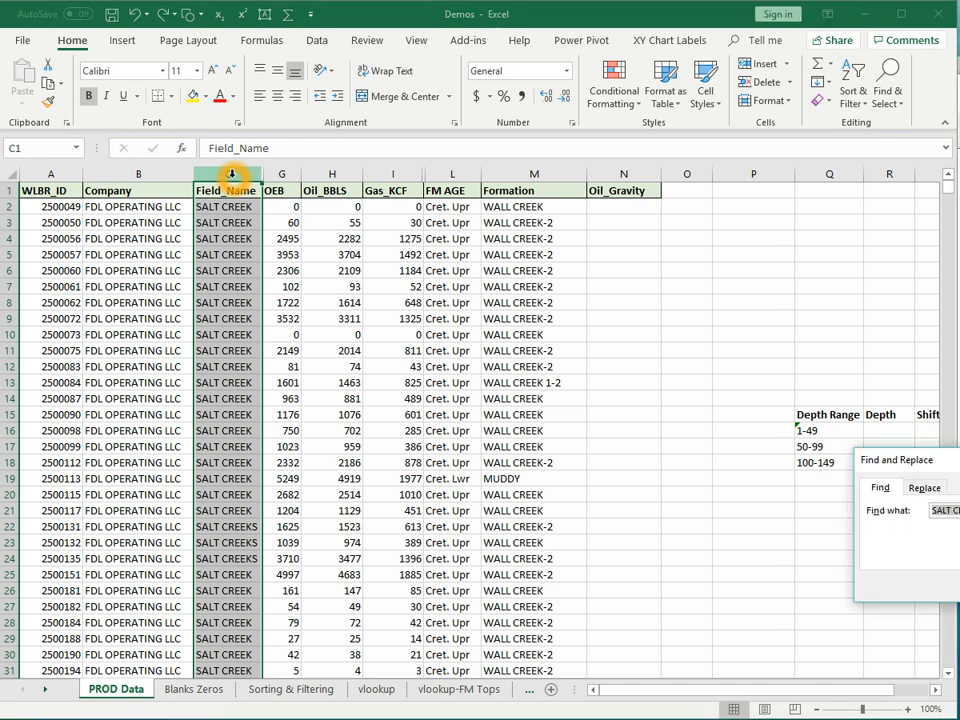
drag(945, 460, 783, 514)
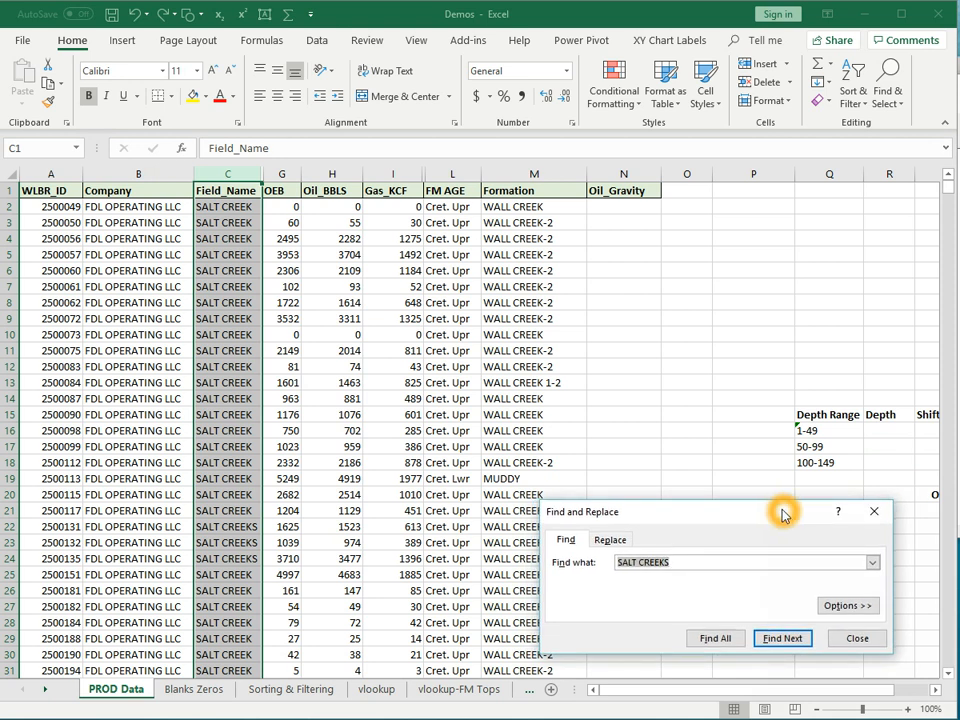
click(611, 541)
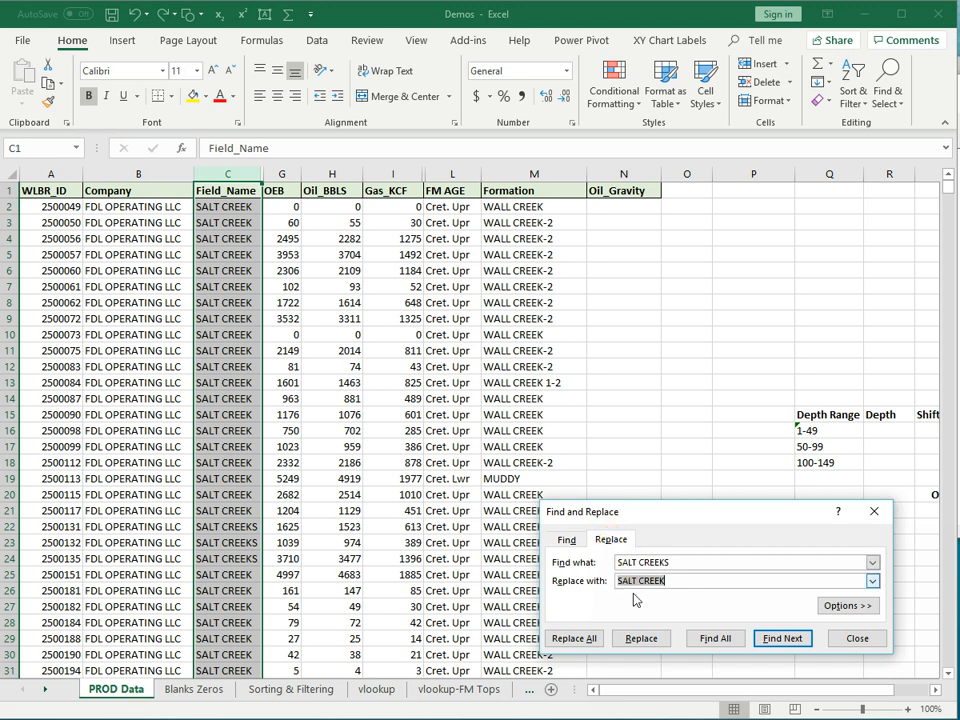
click(677, 562)
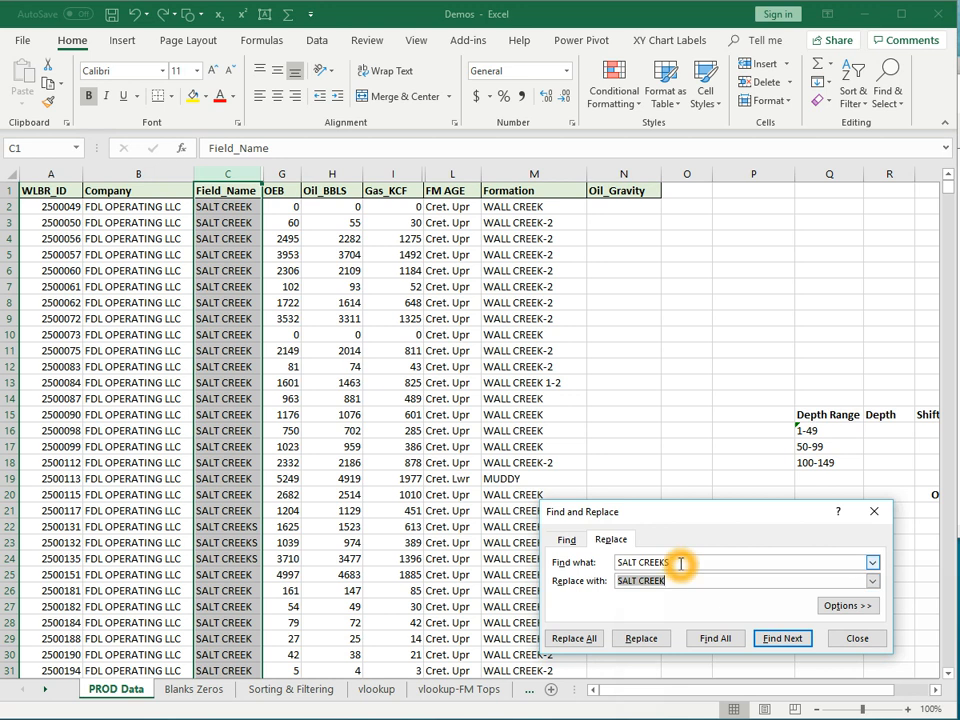
click(671, 586)
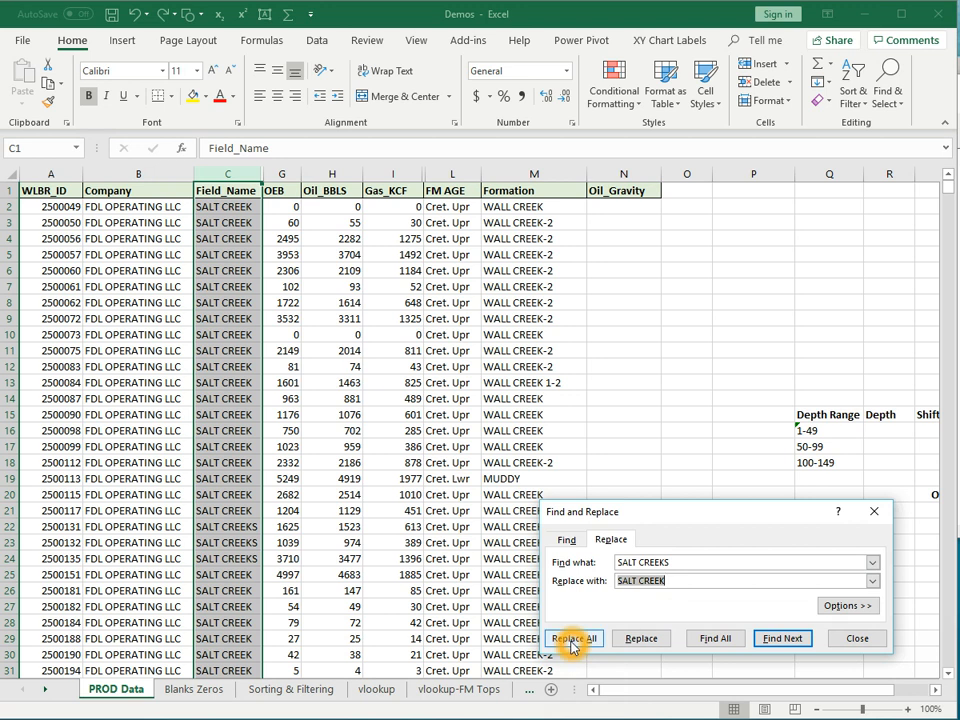
- Find all SALT CREEKS matches and replace C22, C23 and C24 with SALT CREEK individually
click(712, 639)
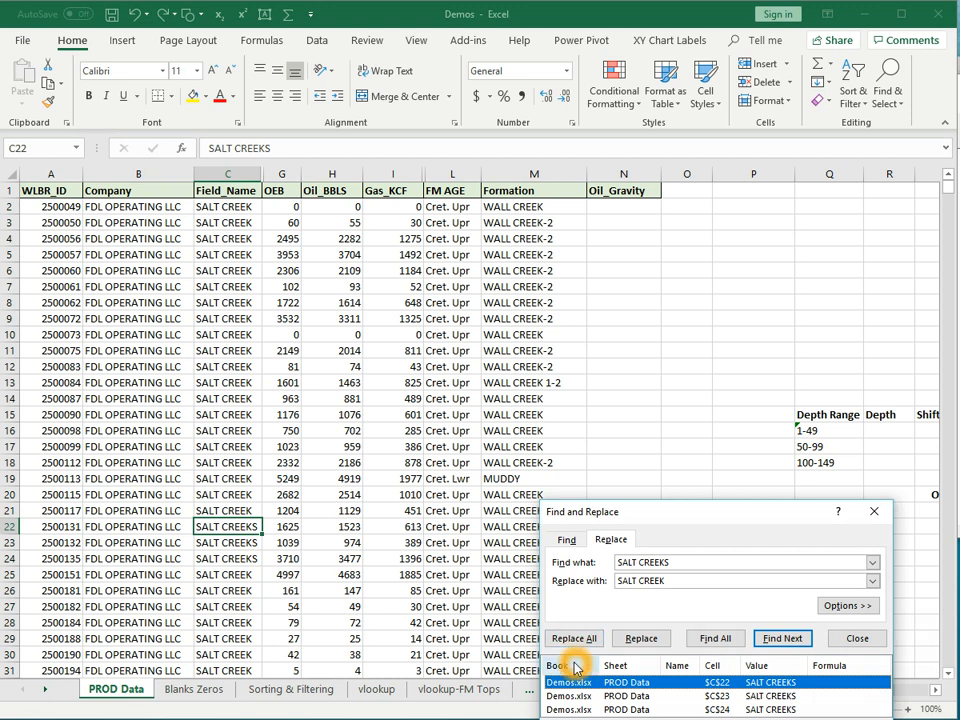
click(716, 642)
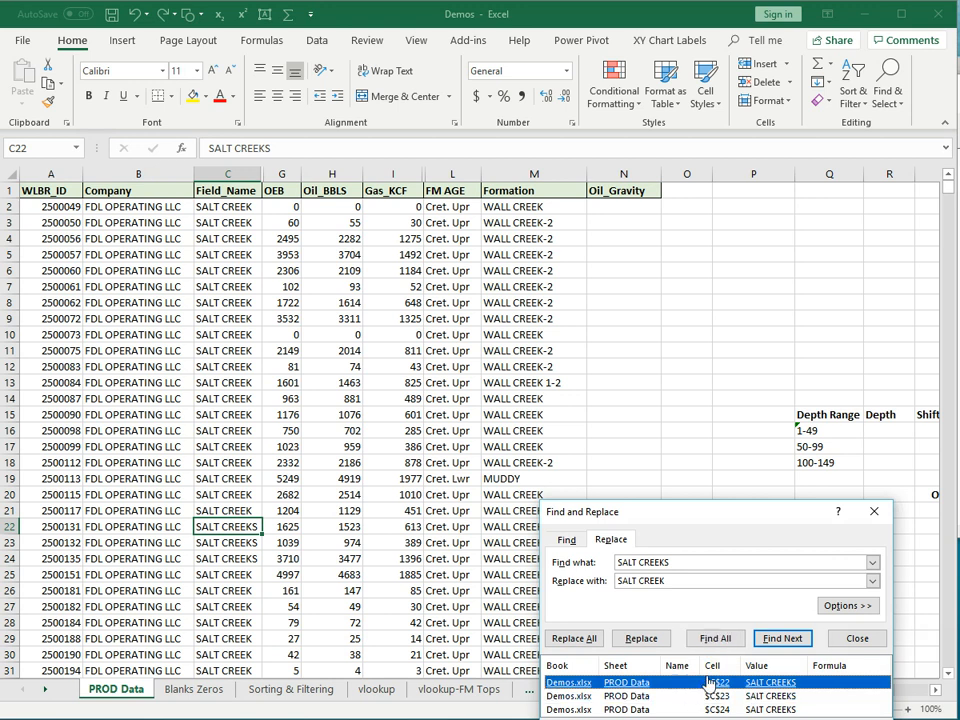
click(776, 641)
click(777, 641)
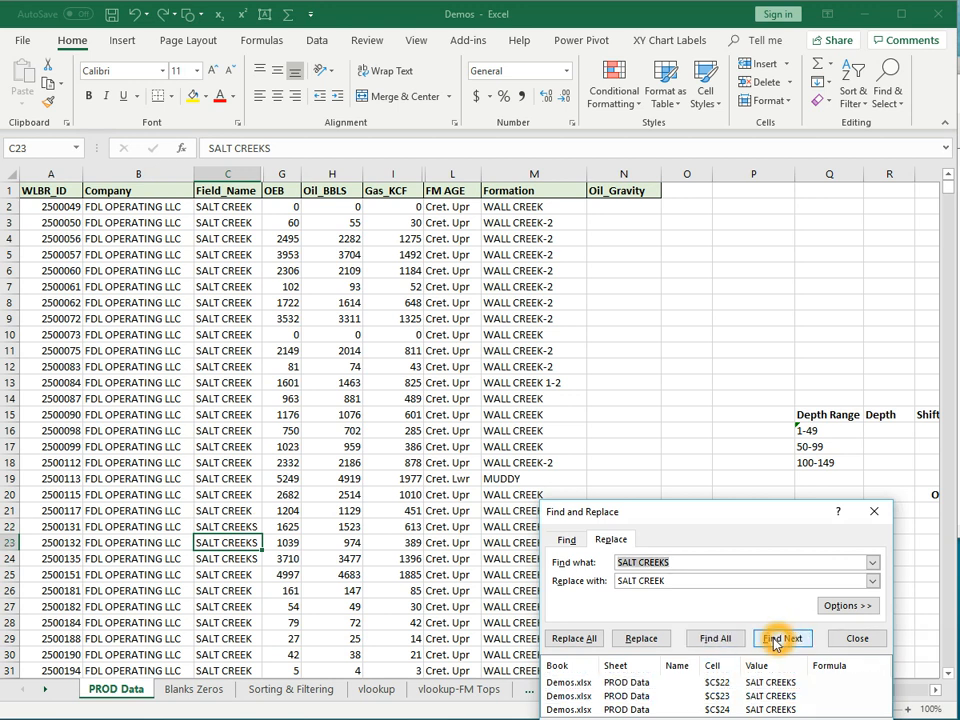
click(643, 637)
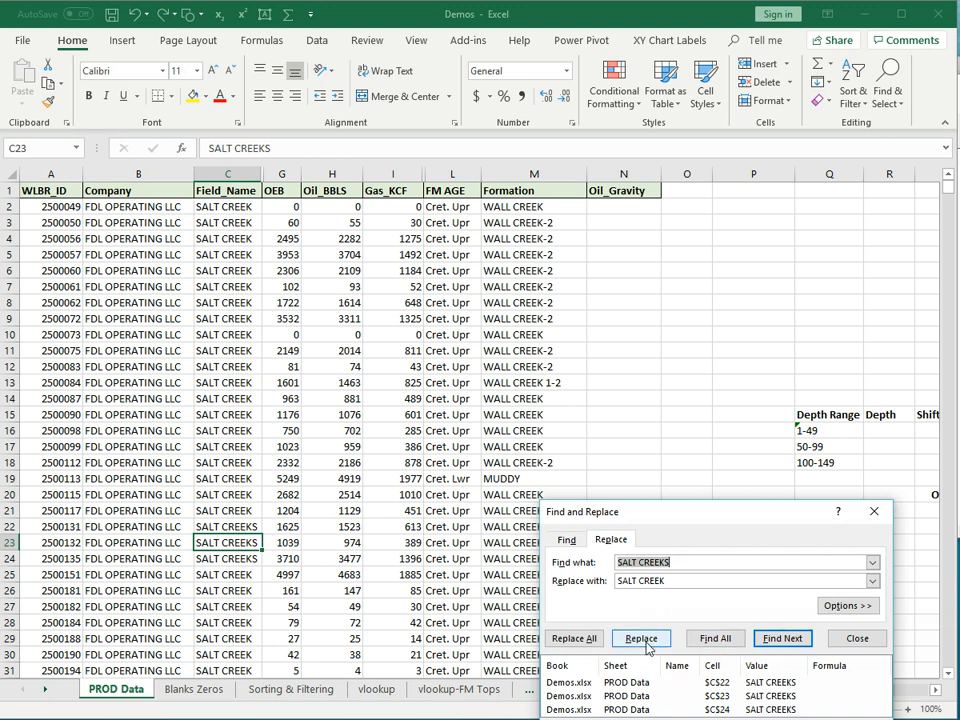
click(779, 645)
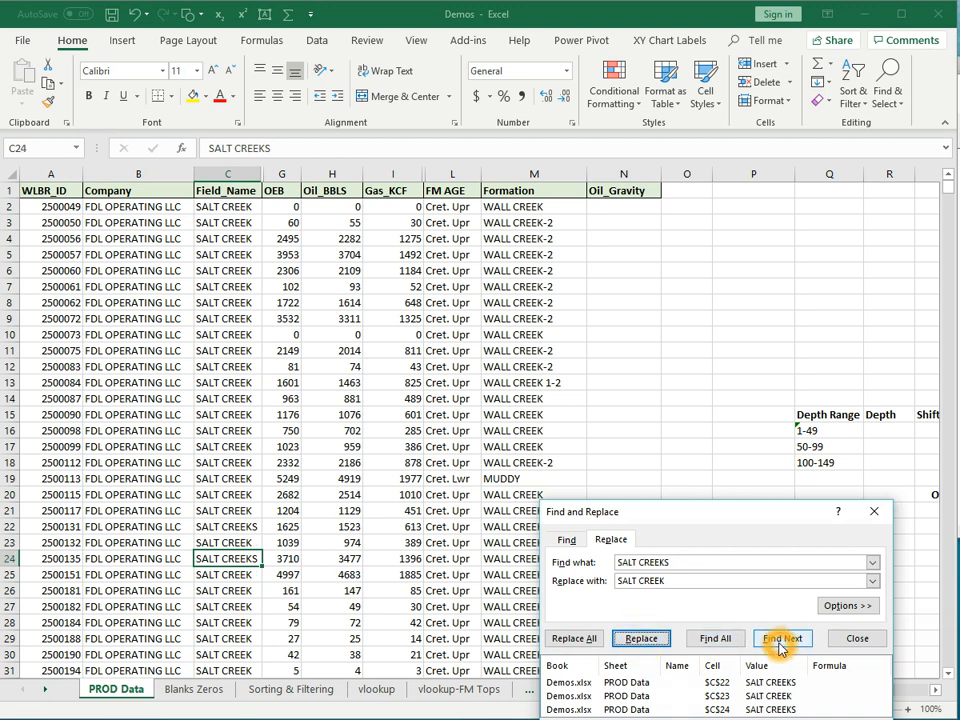
click(636, 638)
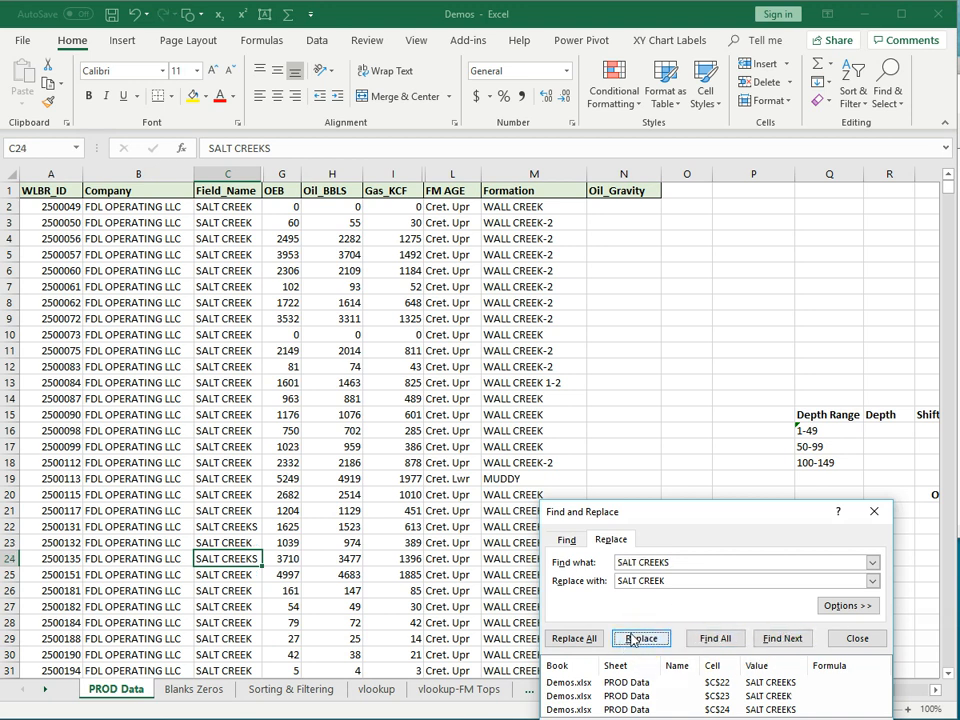
click(632, 638)
click(642, 638)
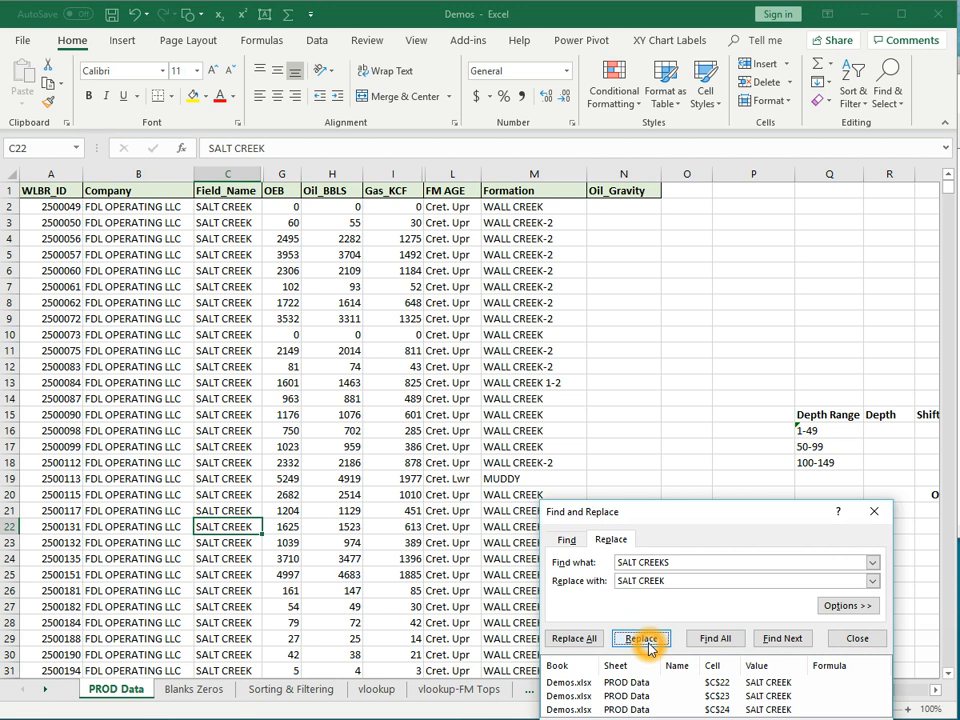
click(873, 512)
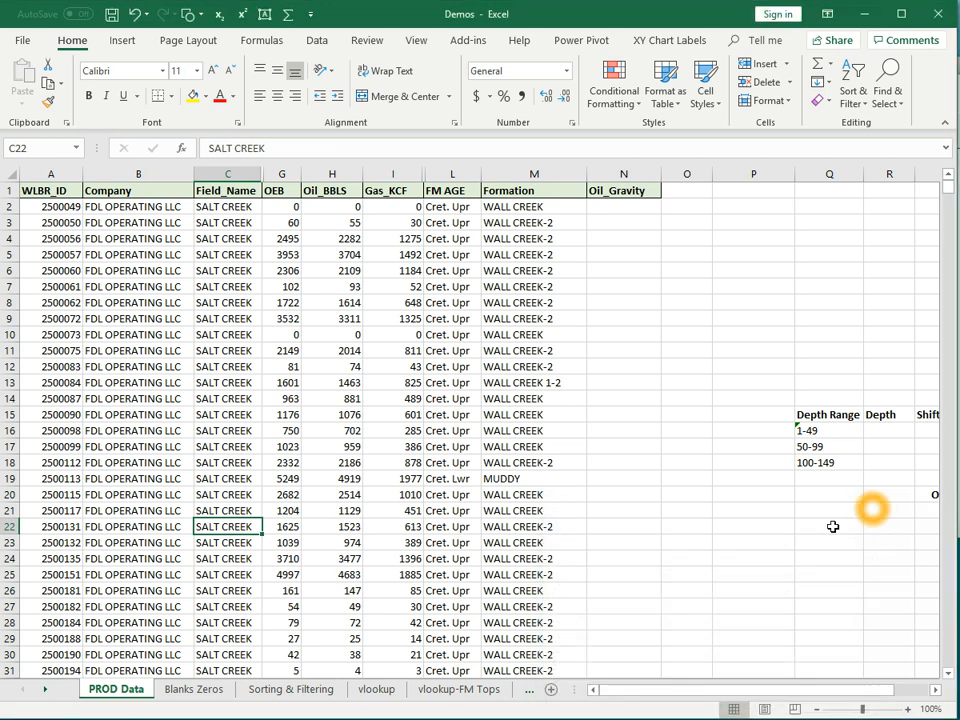
click(236, 176)
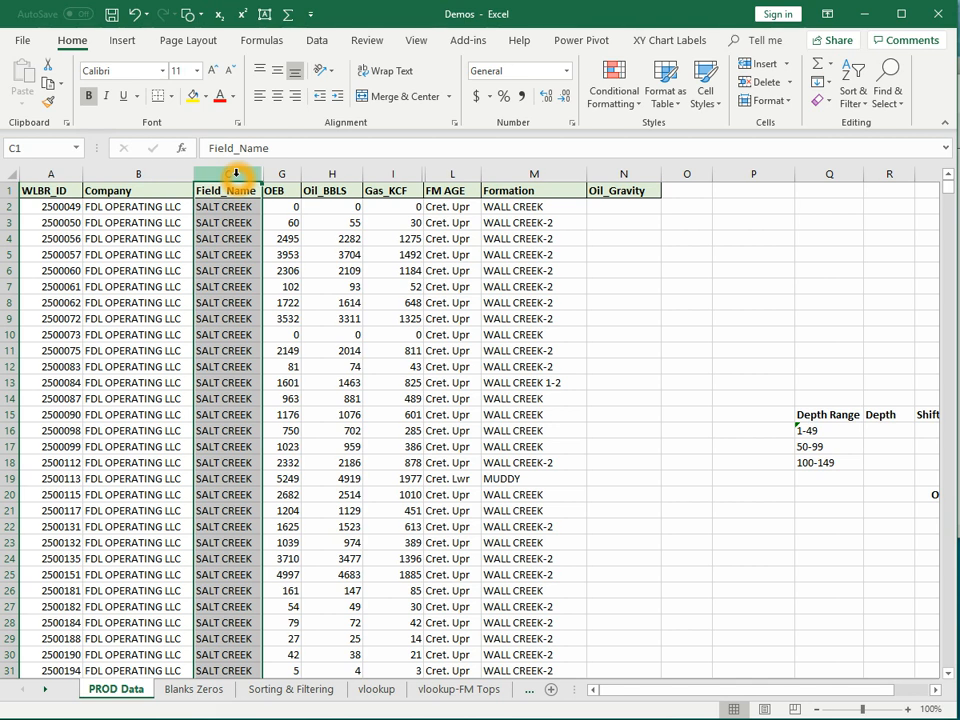
key(ctrl+h)
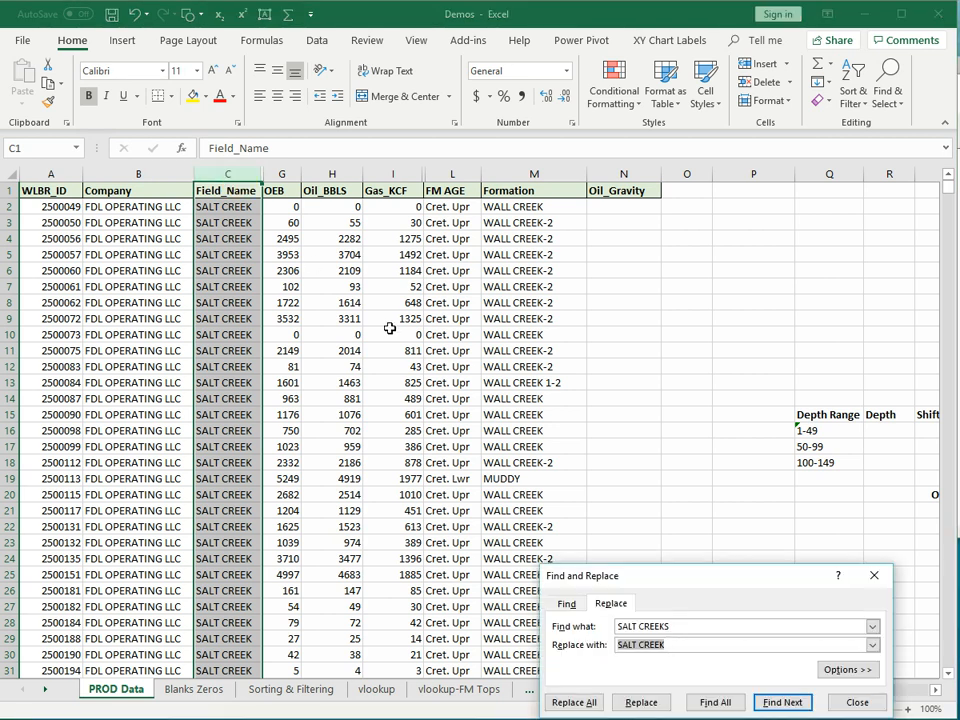
drag(764, 577, 775, 523)
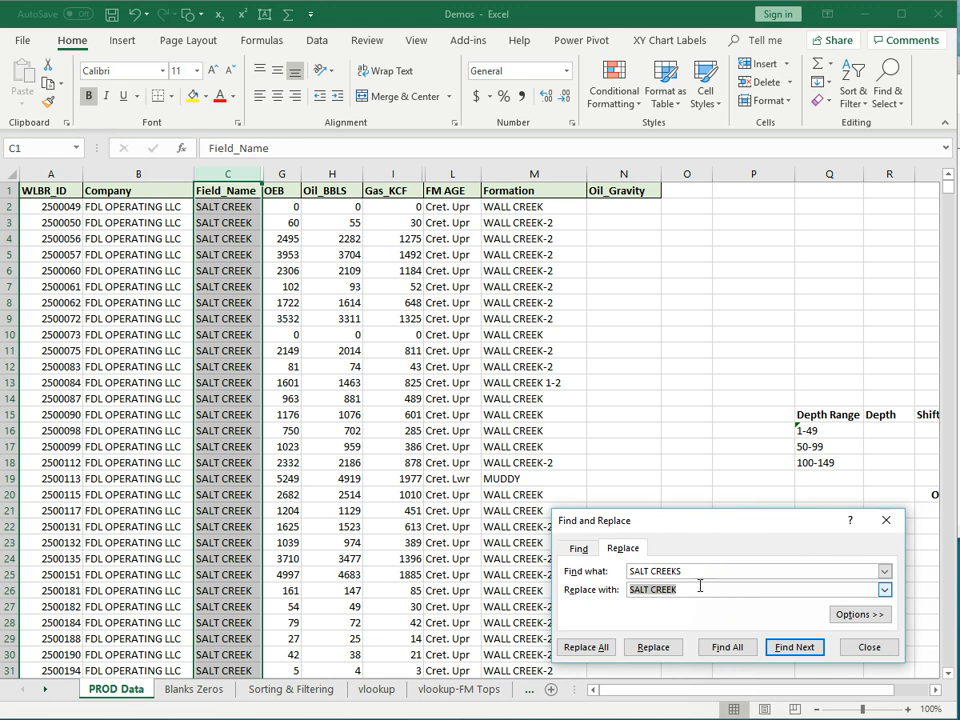
click(580, 549)
click(872, 649)
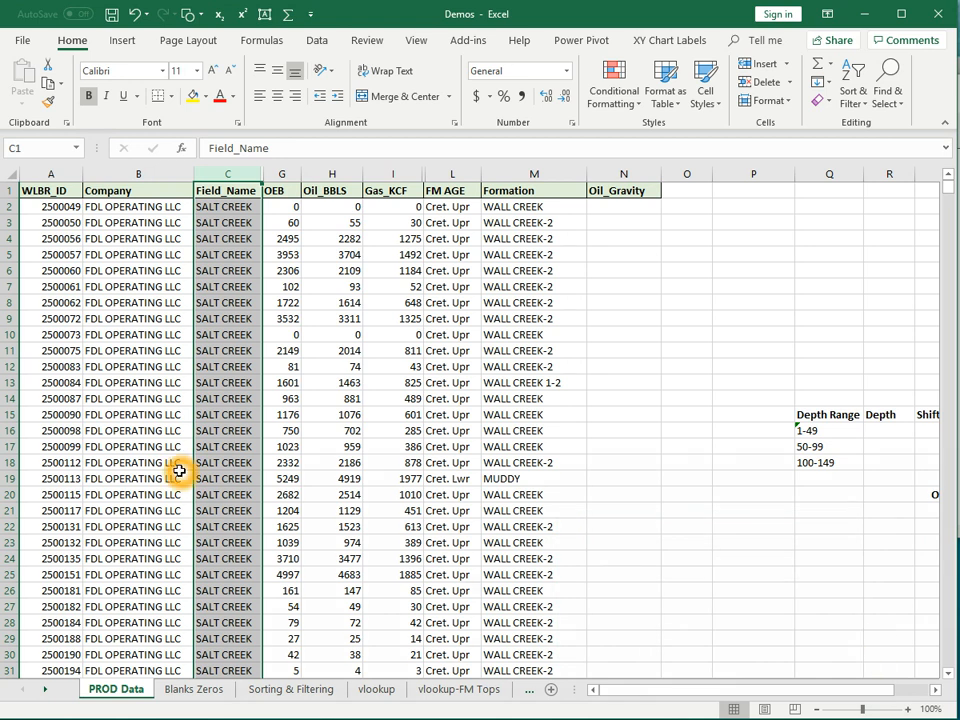
click(135, 20)
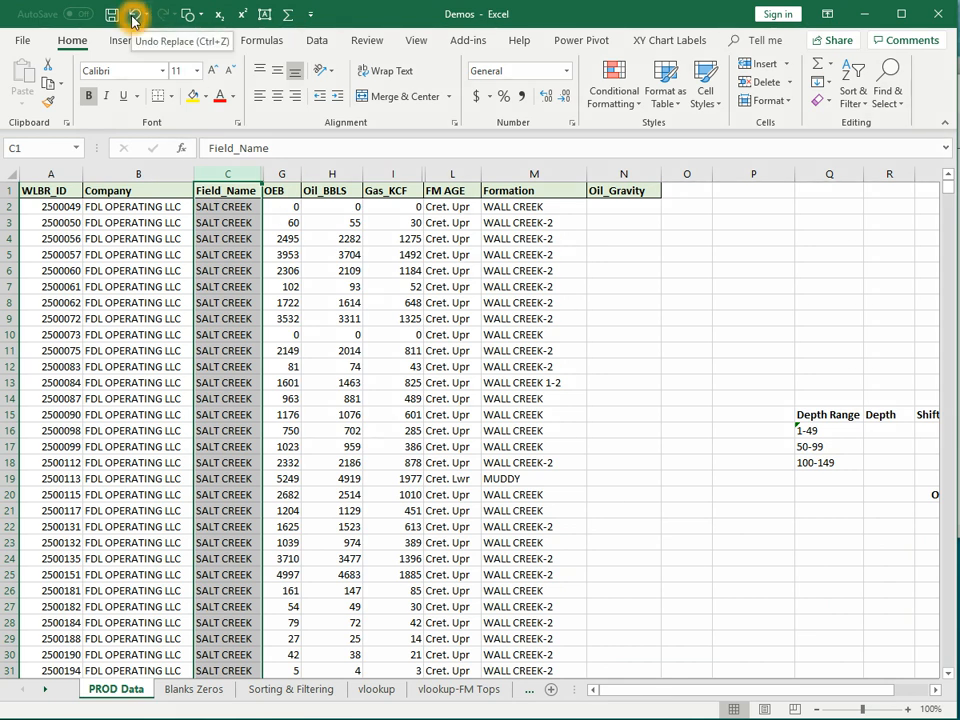
click(134, 16)
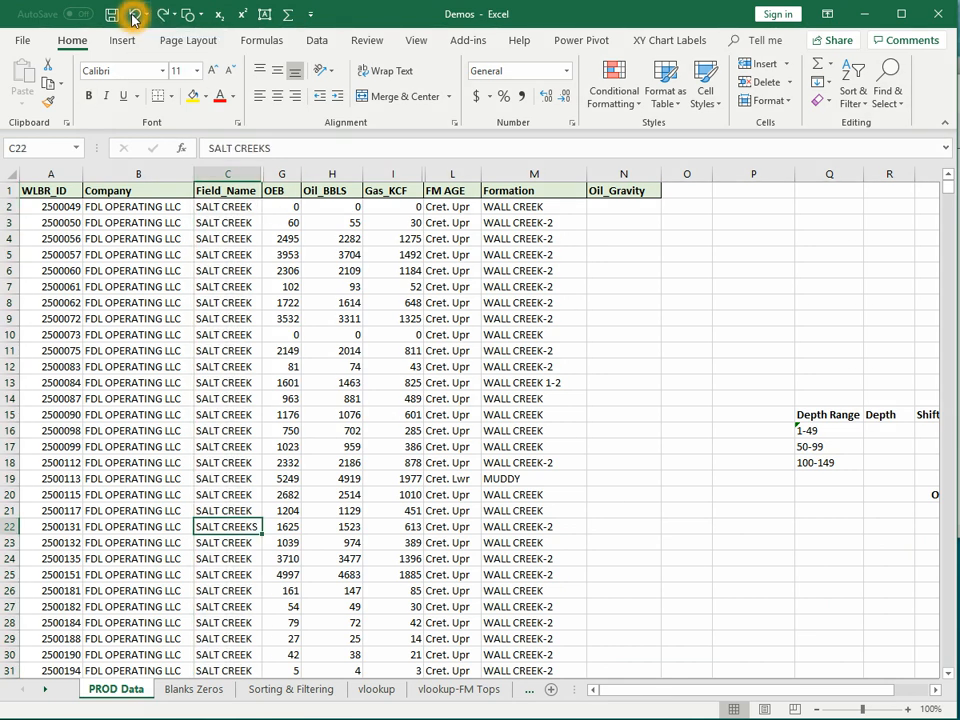
click(134, 16)
click(134, 16)
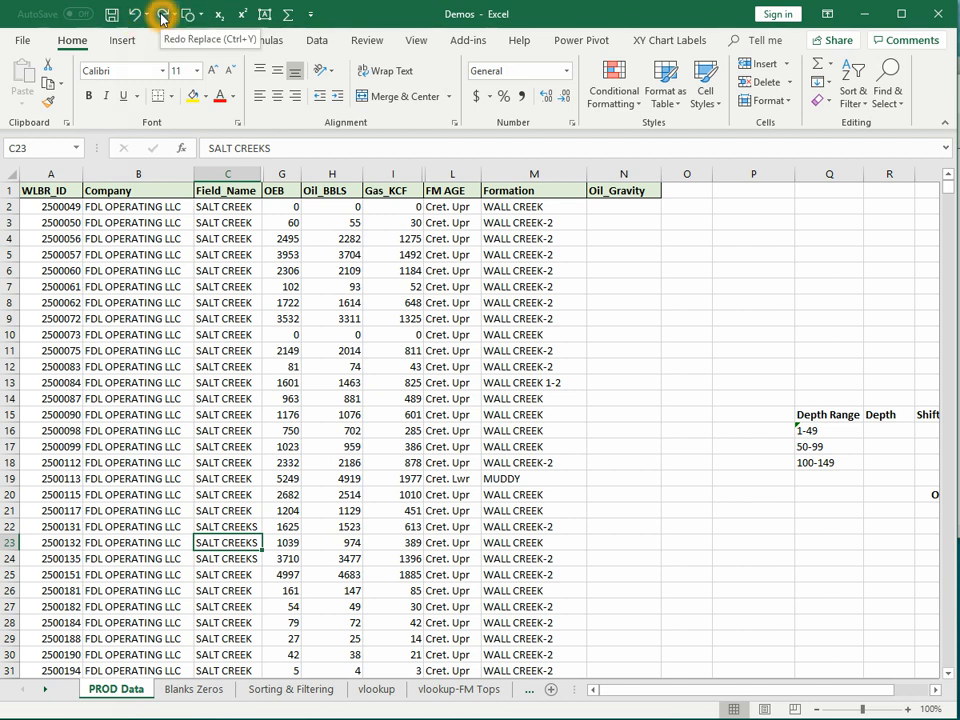
click(162, 15)
click(162, 15)
click(162, 15)
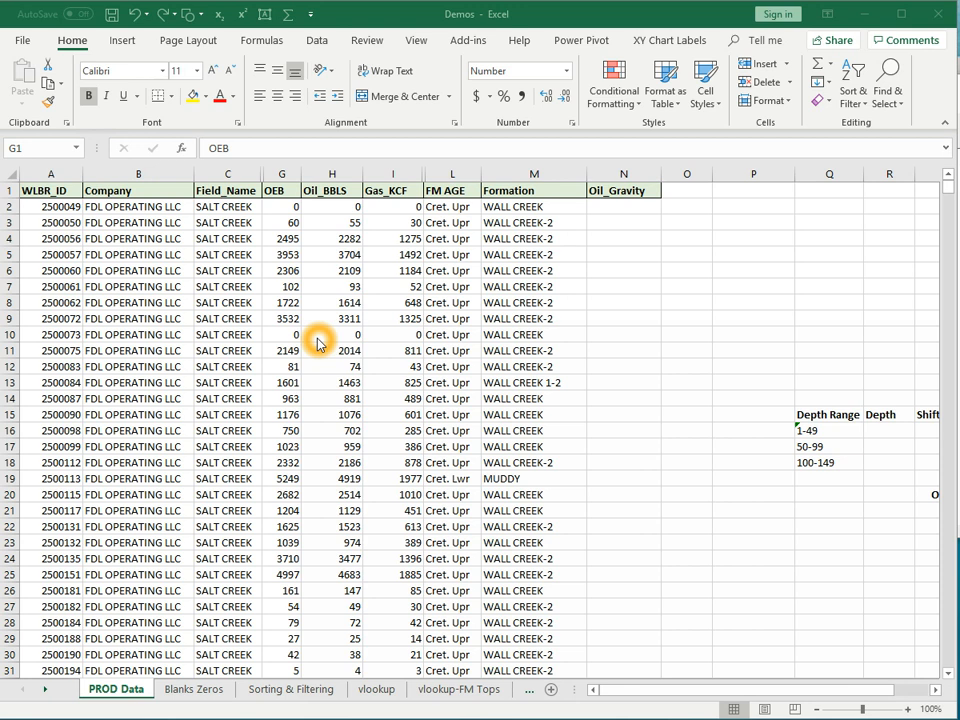
- Open Format Cells for OEB column G and browse the Currency, Alignment and Font tabs
click(283, 174)
right_click(284, 173)
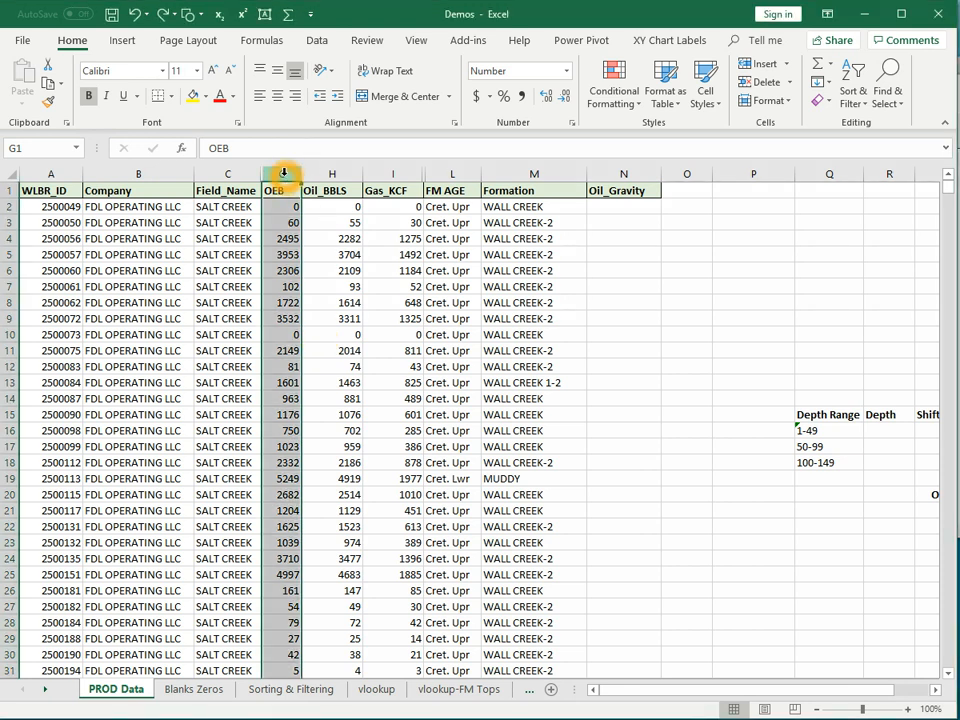
key(ctrl+1)
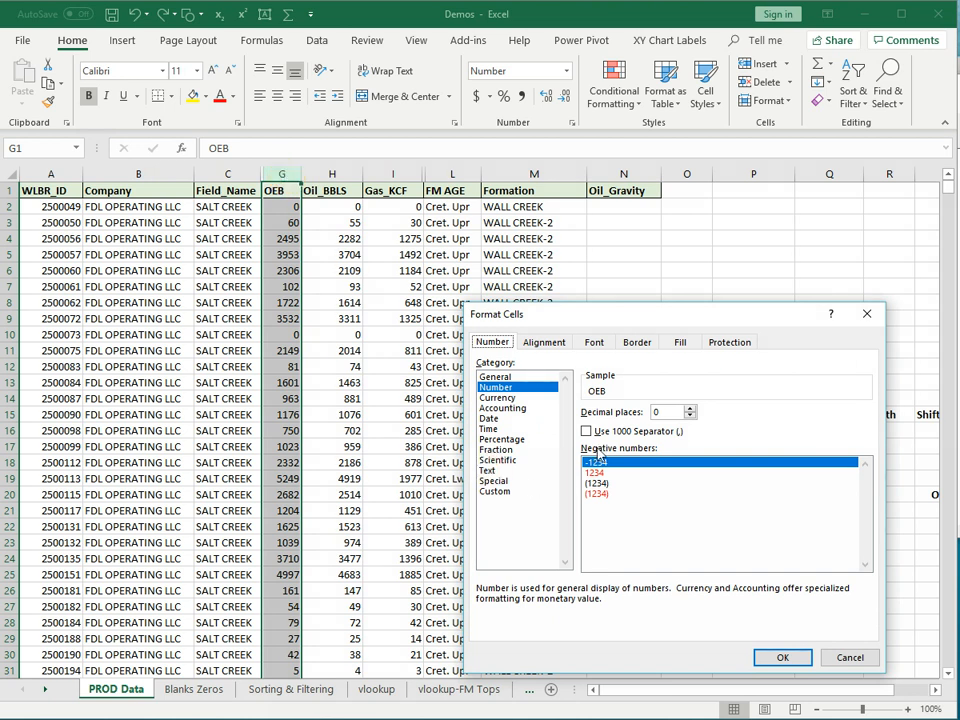
click(522, 398)
click(611, 464)
click(629, 516)
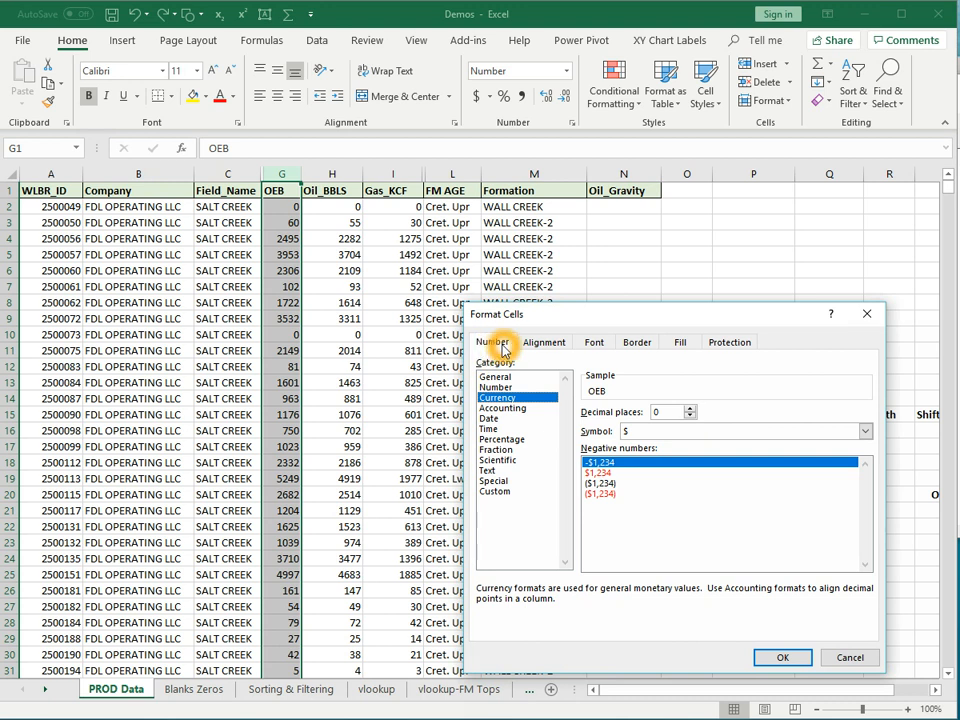
click(541, 345)
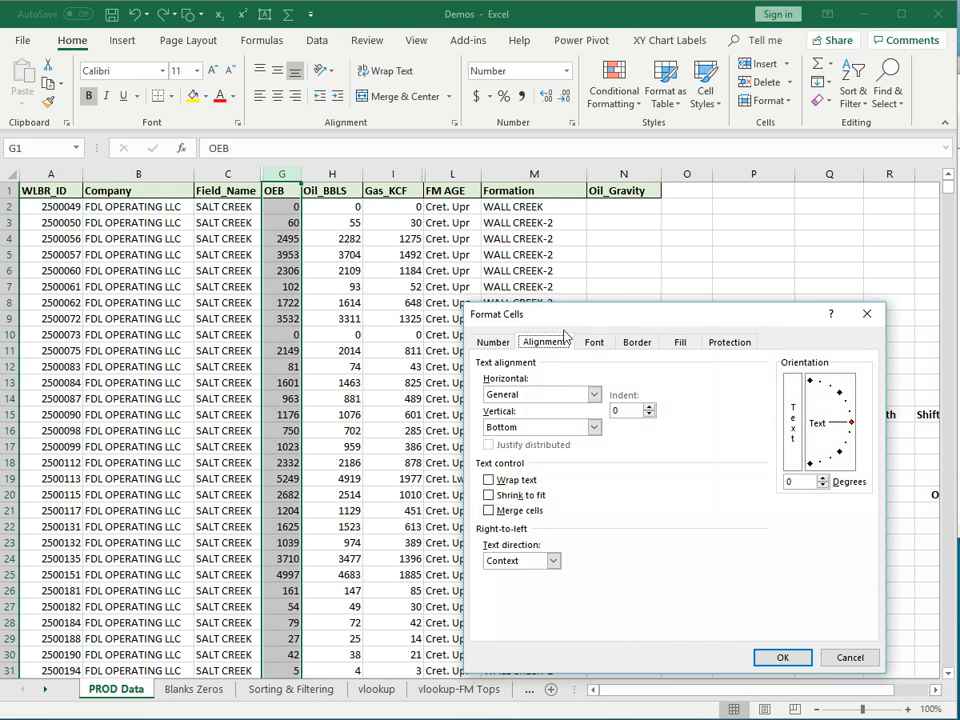
click(593, 343)
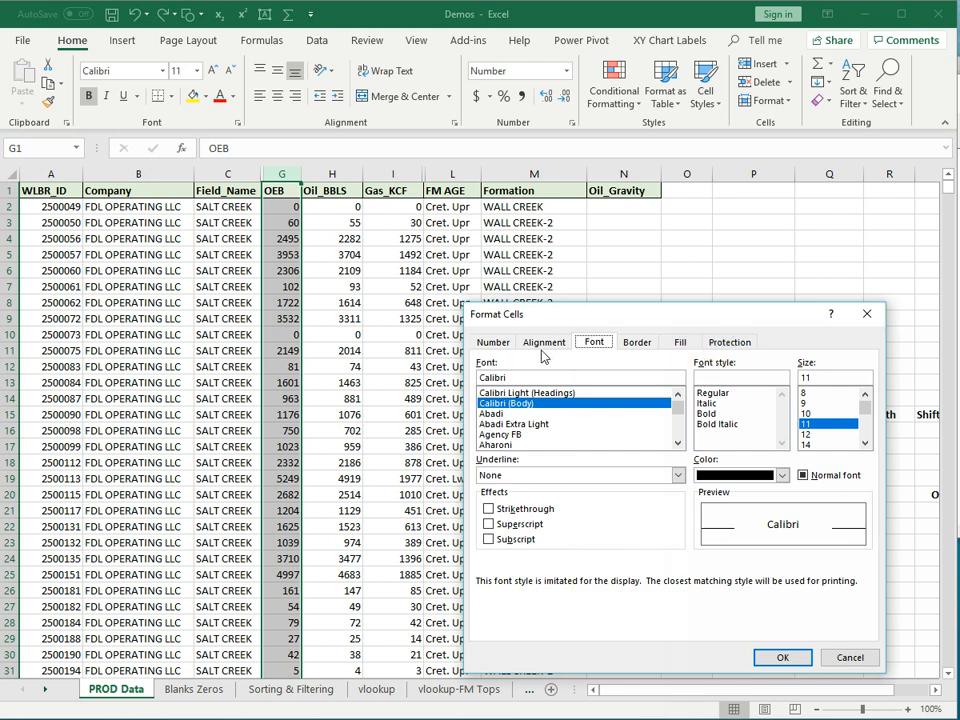
click(510, 343)
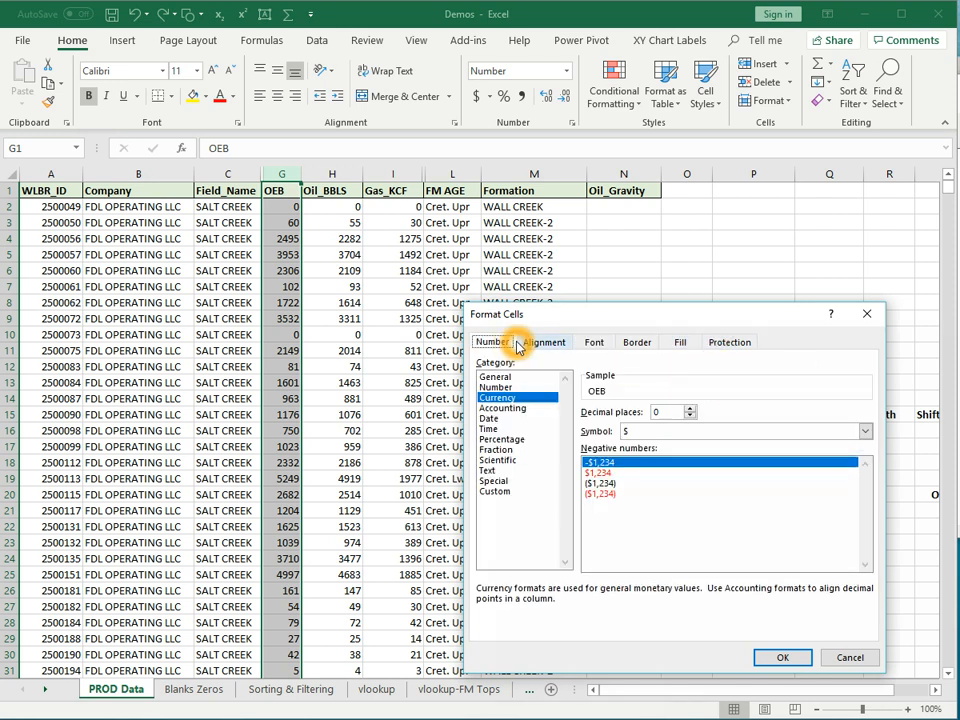
- Format column G as Number with 1 decimal place and a 1000 separator
click(508, 388)
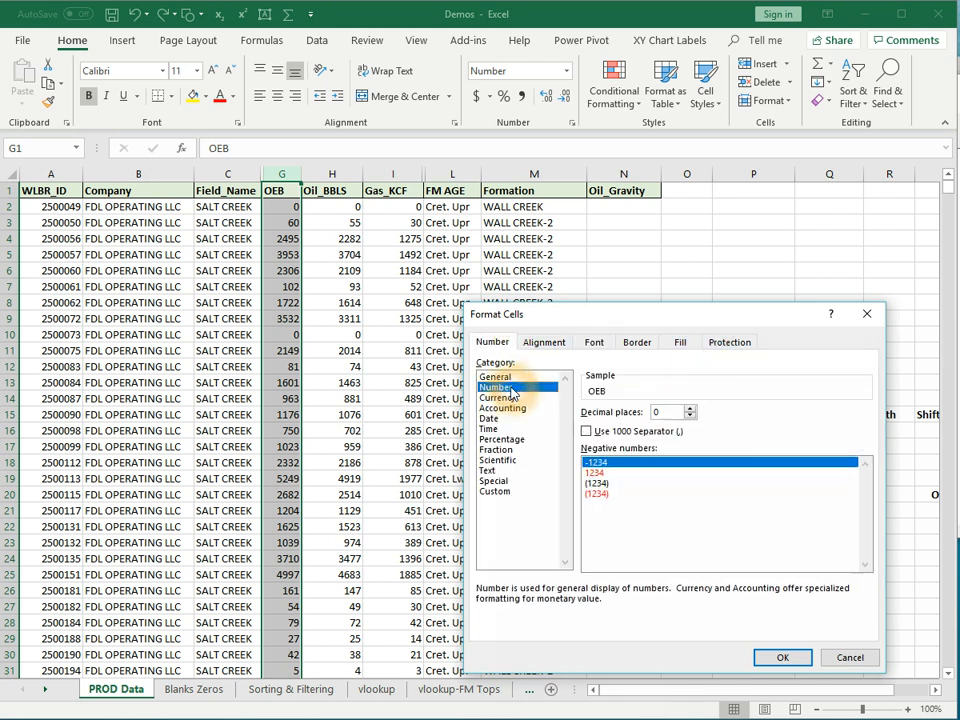
click(690, 408)
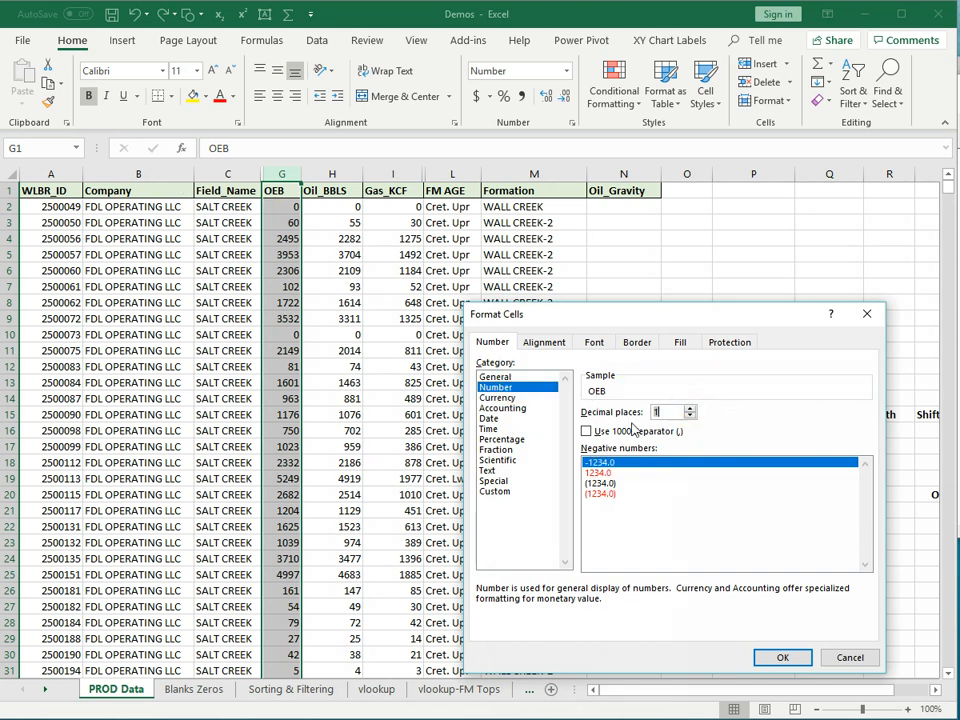
click(586, 433)
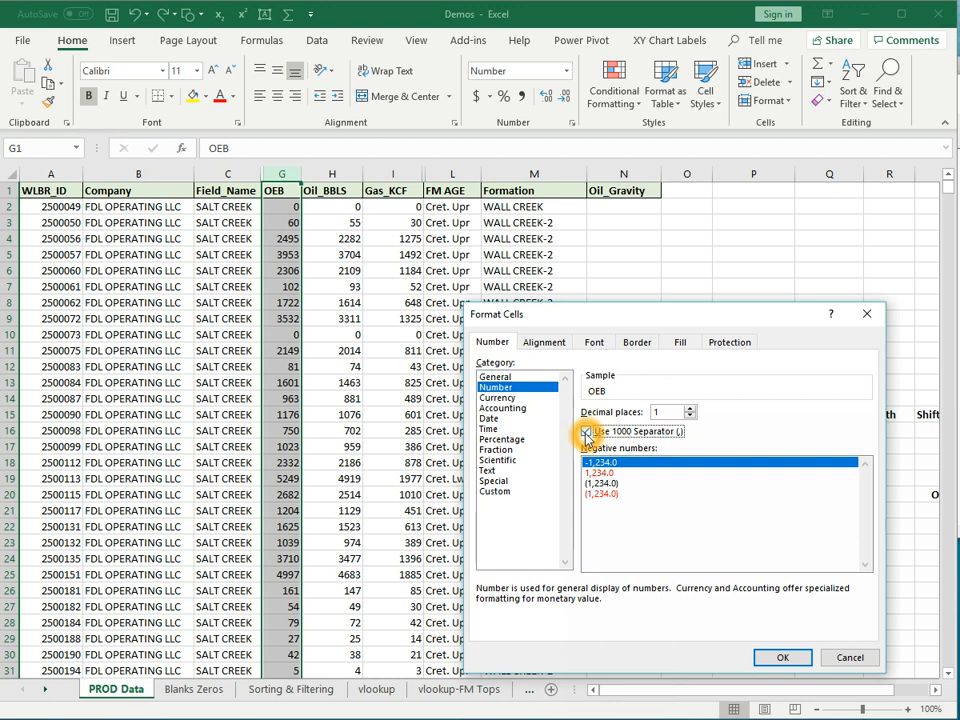
click(783, 659)
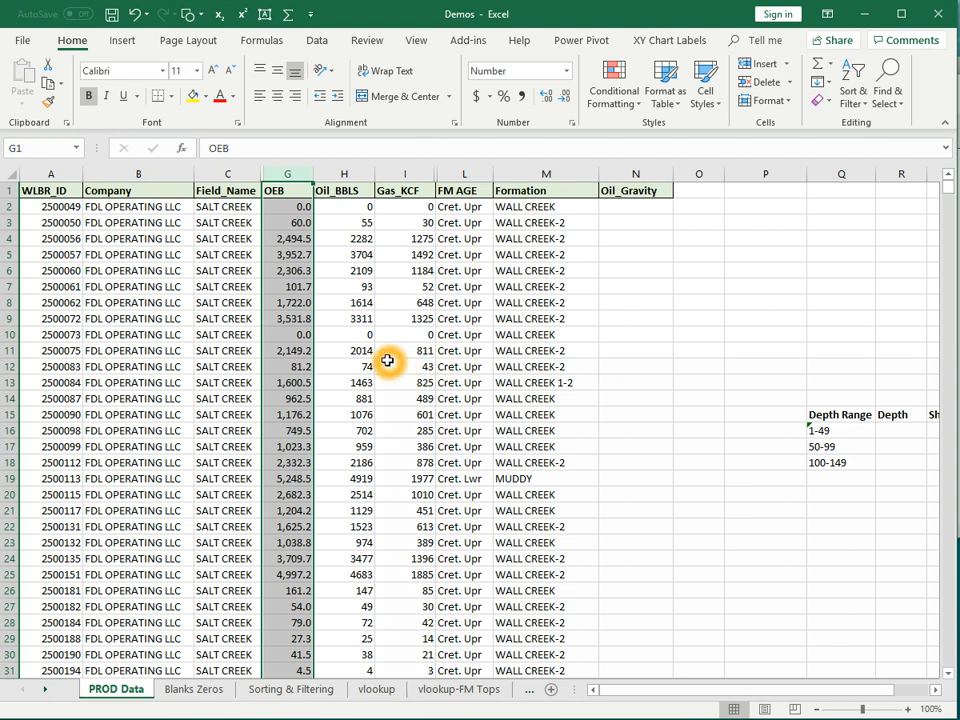
- Undo the OEB number formatting and enter the formula =G2 in cell O2
key(ctrl+z)
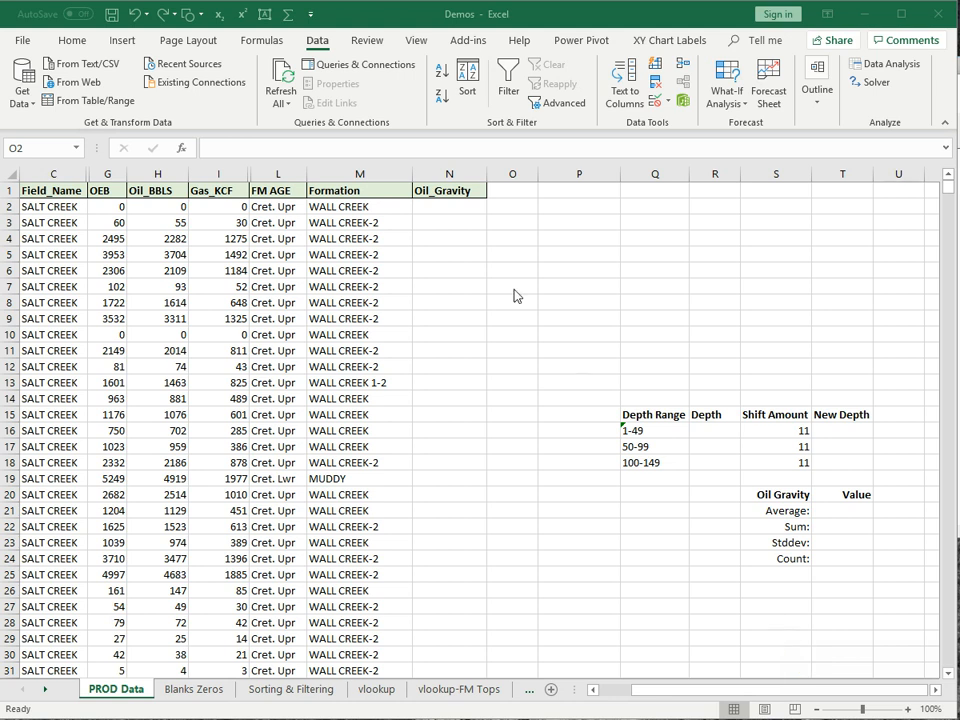
click(513, 206)
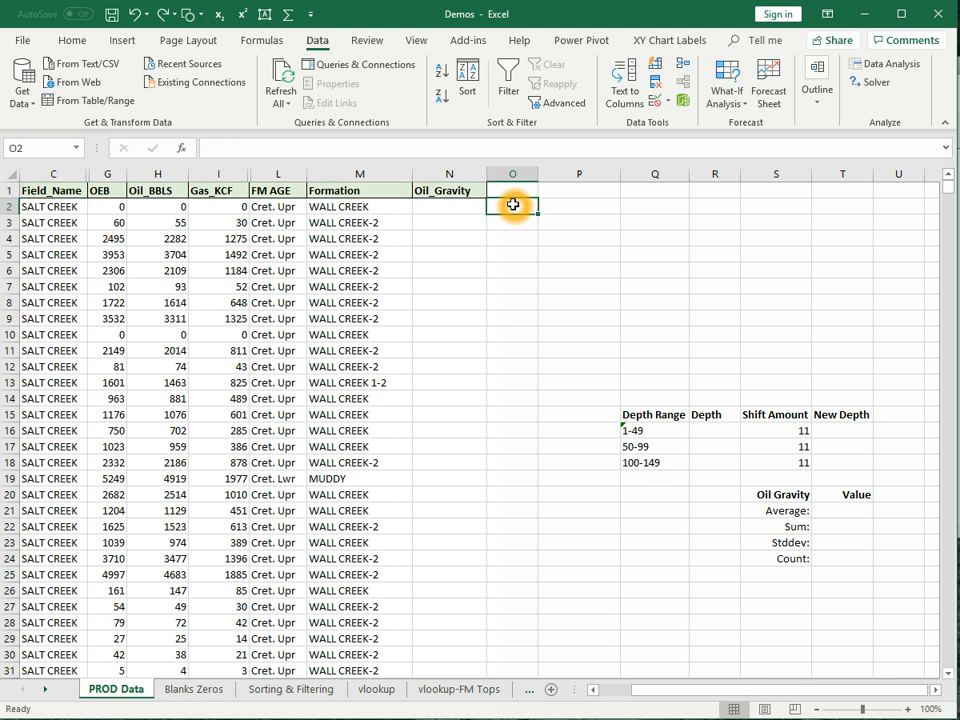
text(=)
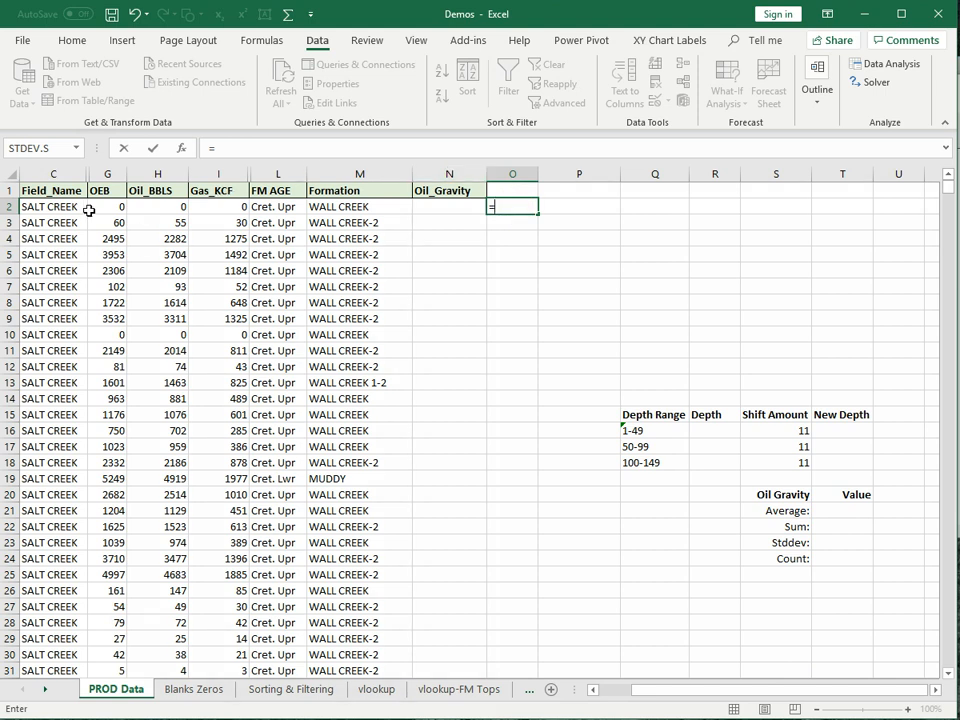
click(108, 211)
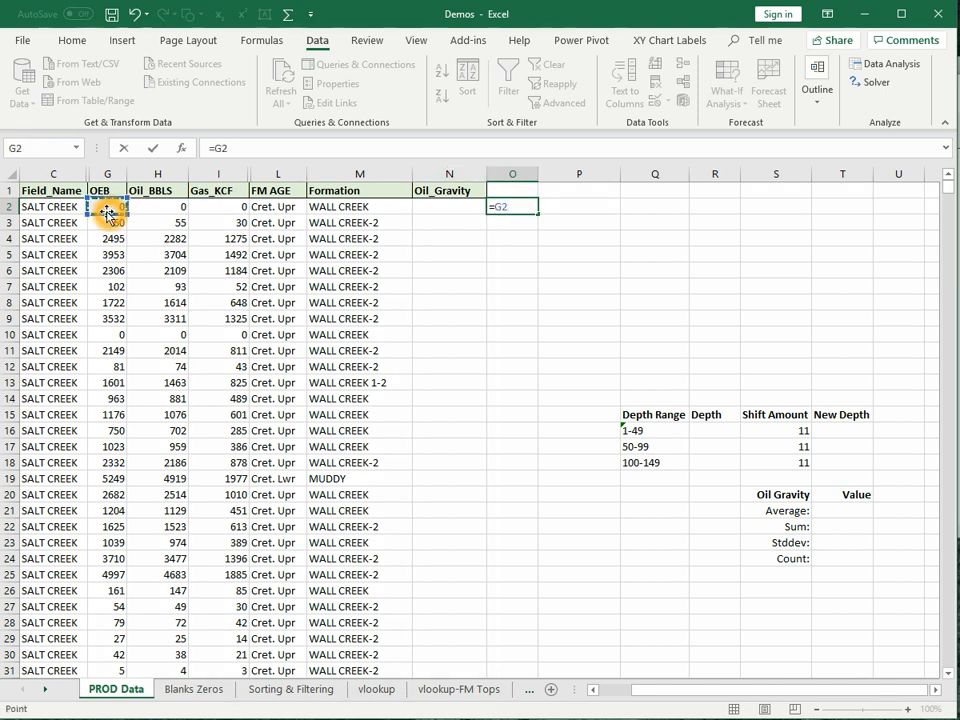
key(Return)
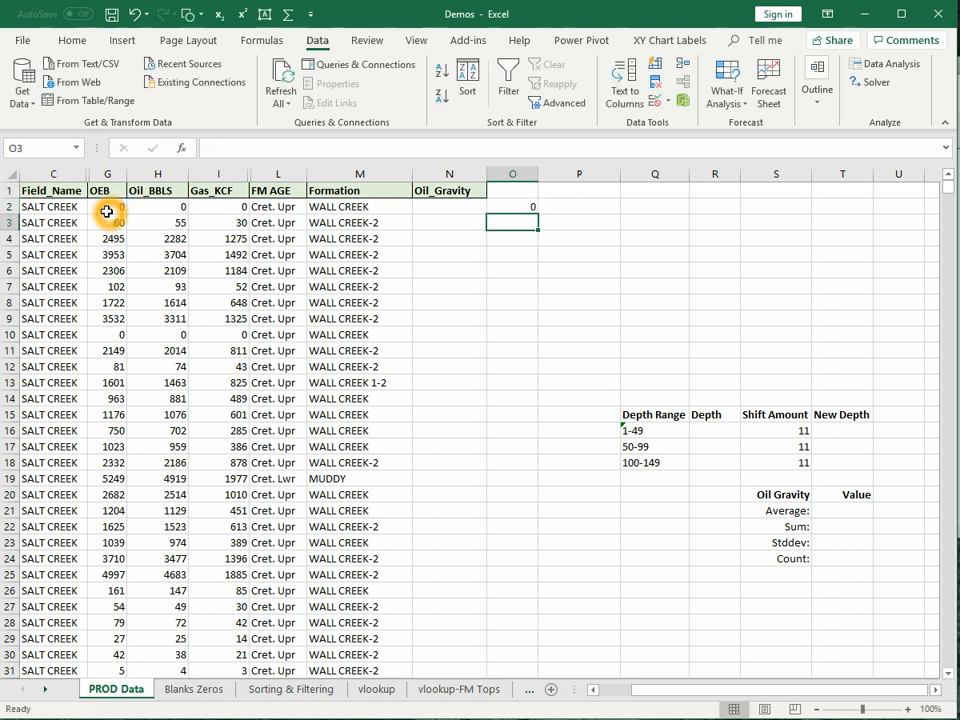
click(503, 207)
drag(537, 213, 548, 334)
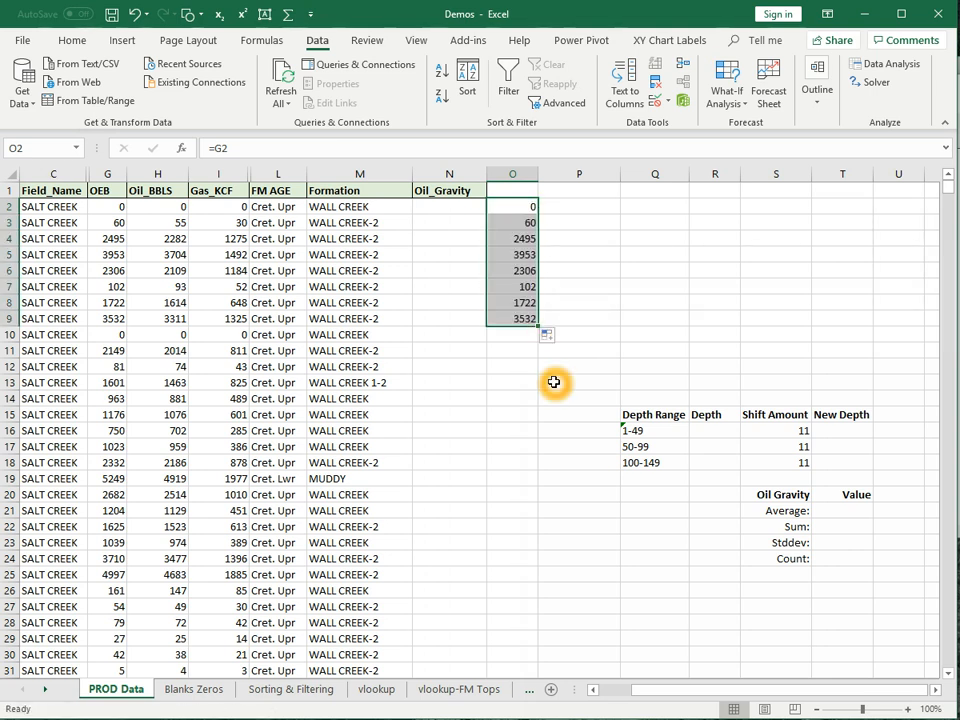
click(530, 221)
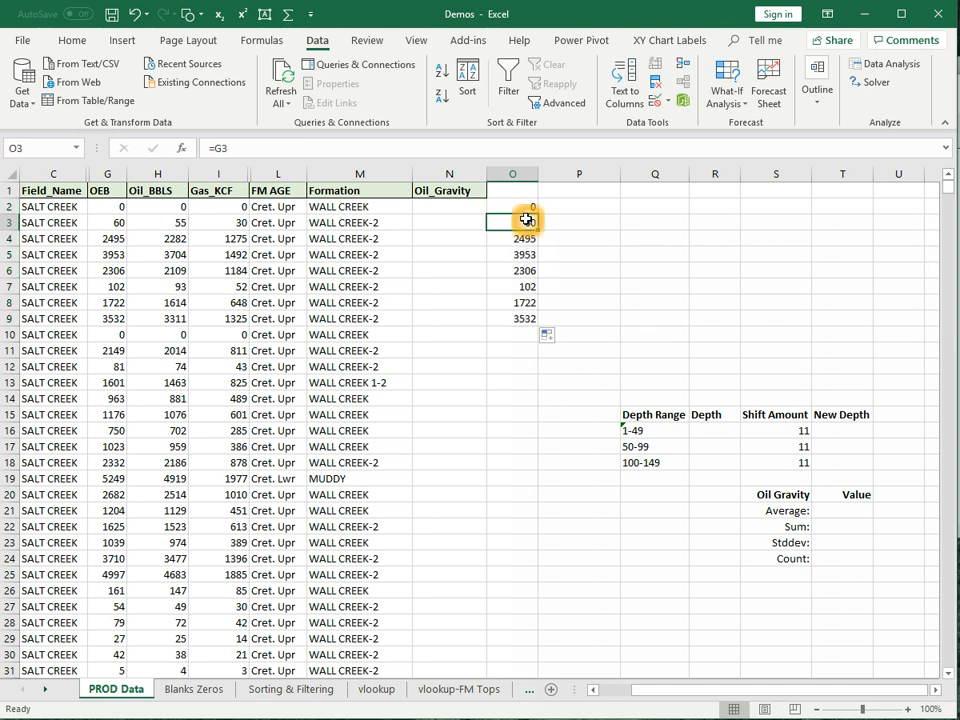
key(Down)
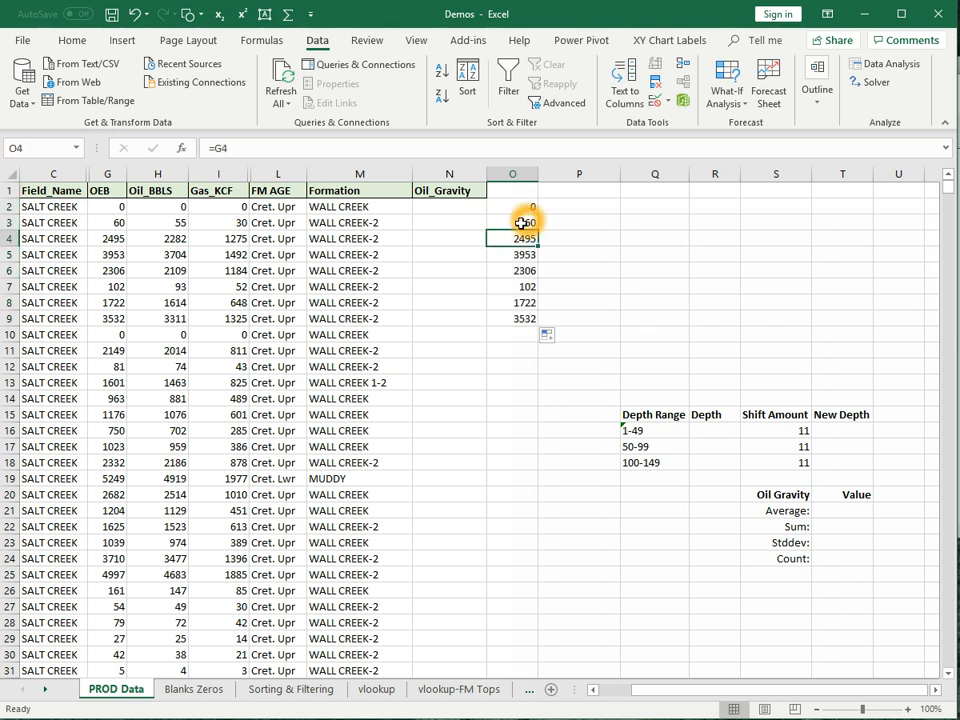
key(Down)
key(Down)
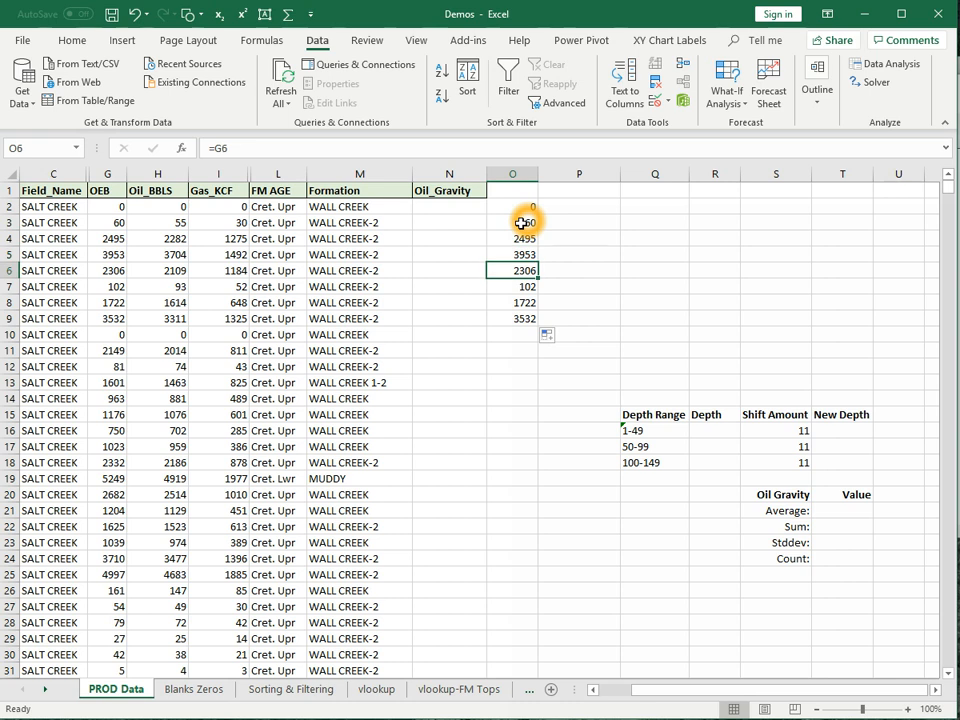
drag(524, 212, 521, 318)
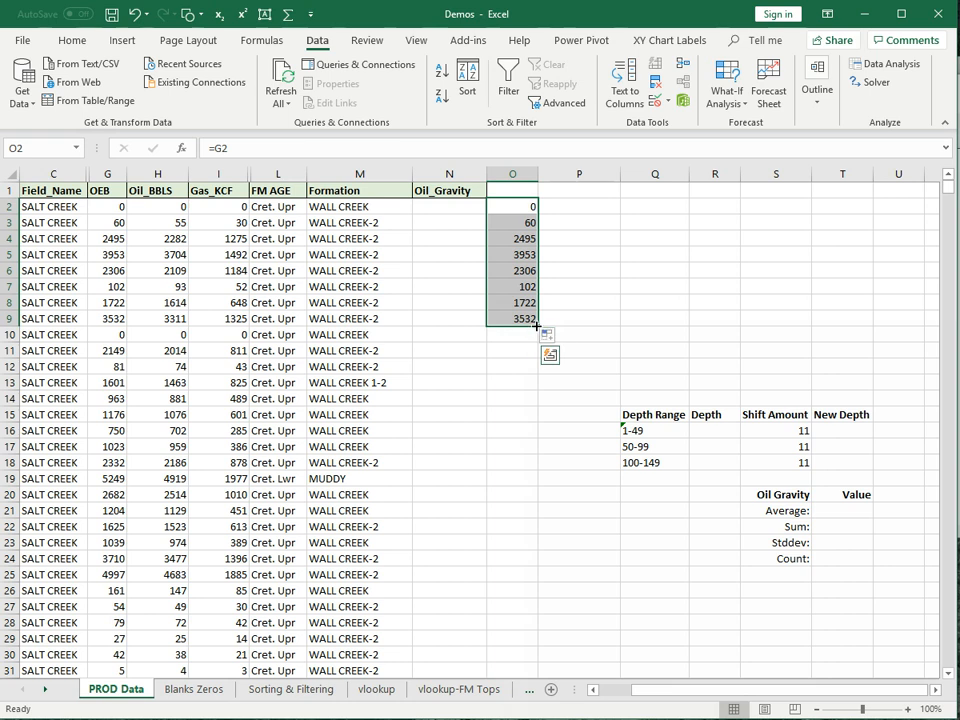
drag(570, 324, 588, 331)
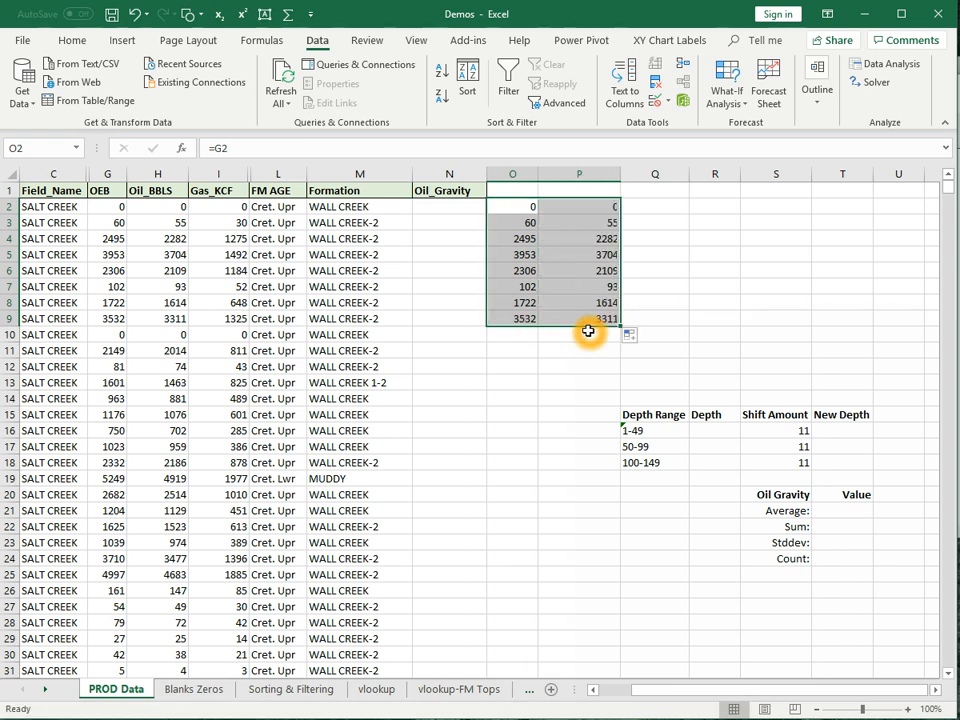
click(574, 386)
click(583, 202)
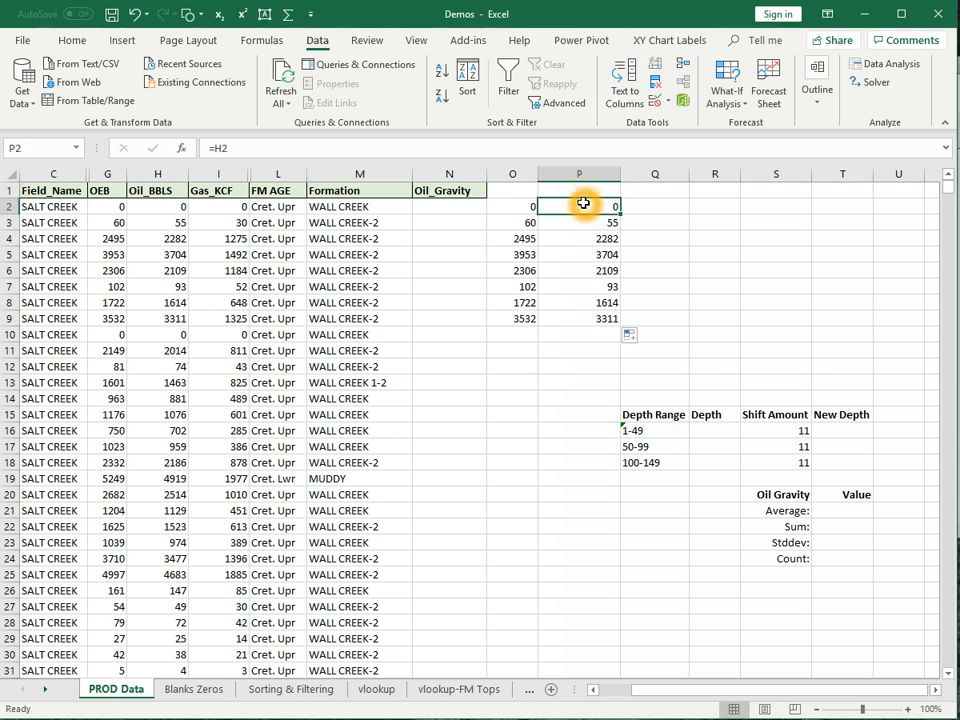
key(Down)
key(Down)
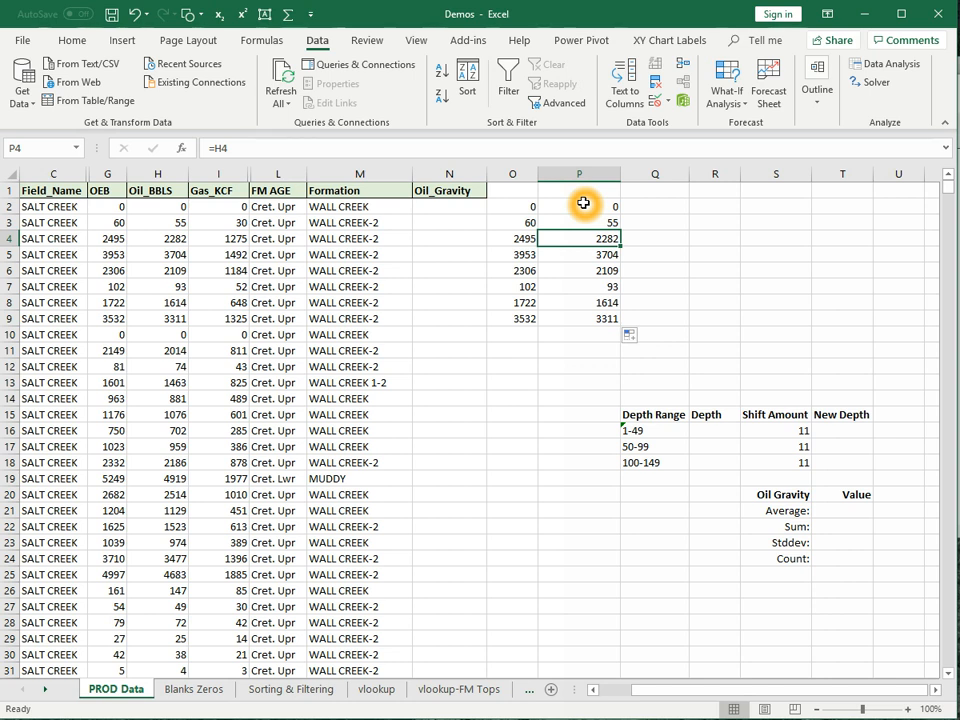
drag(583, 204, 603, 315)
key(Delete)
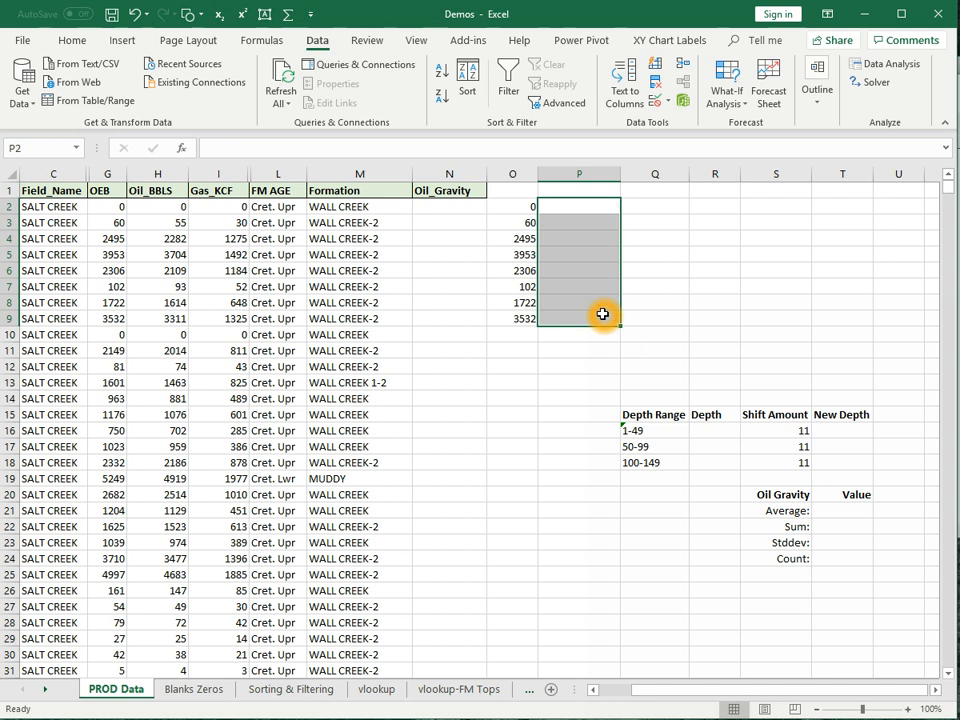
drag(529, 222, 529, 318)
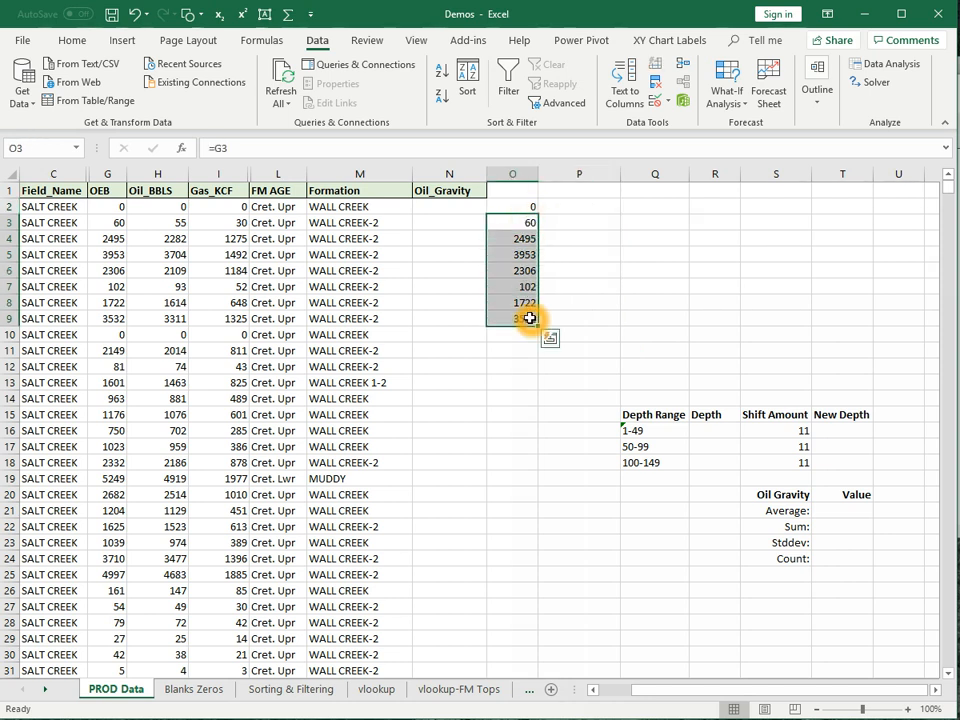
key(Delete)
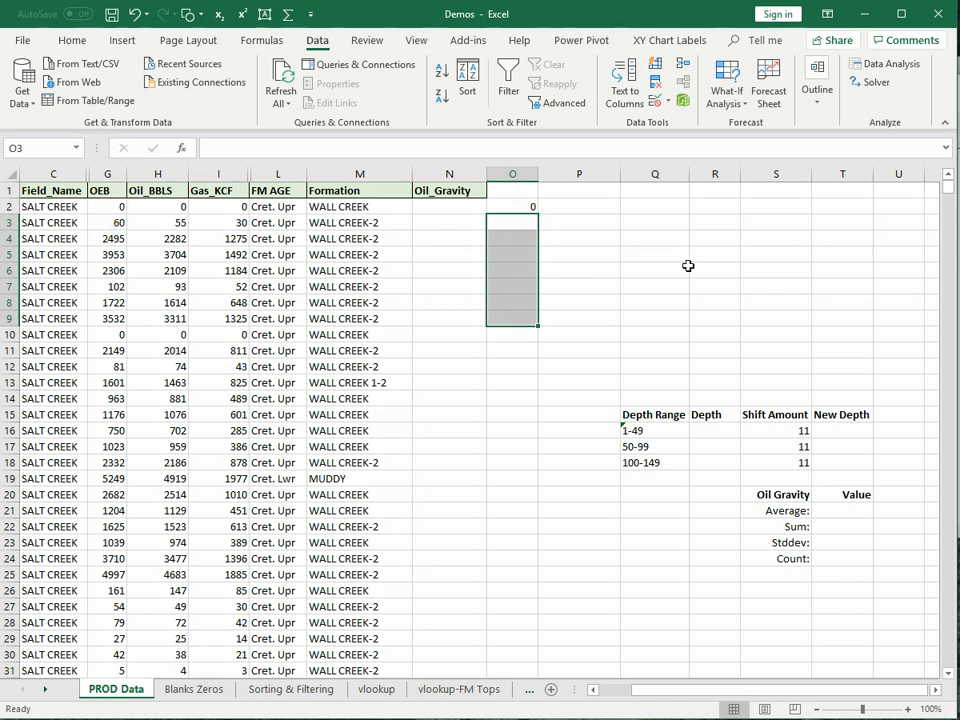
click(518, 204)
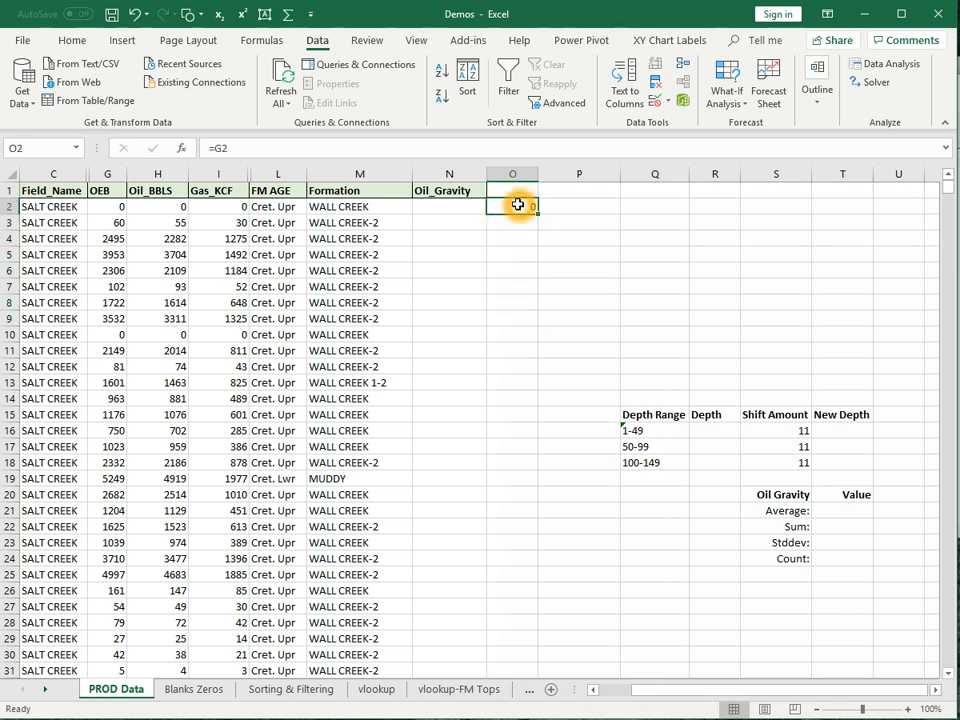
click(219, 149)
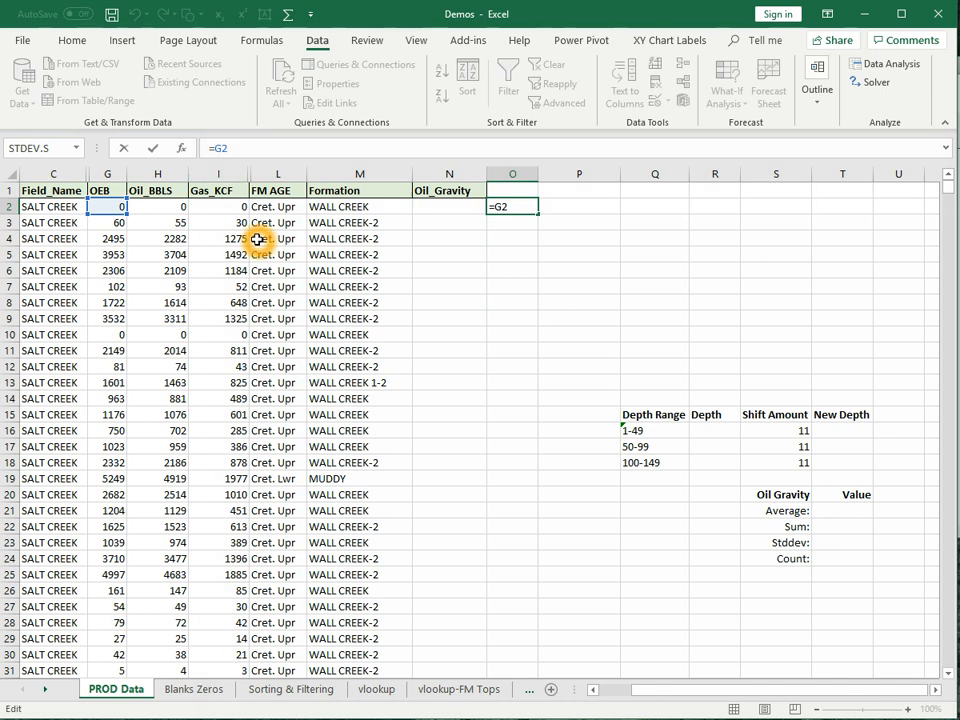
text($G$)
drag(244, 147, 212, 144)
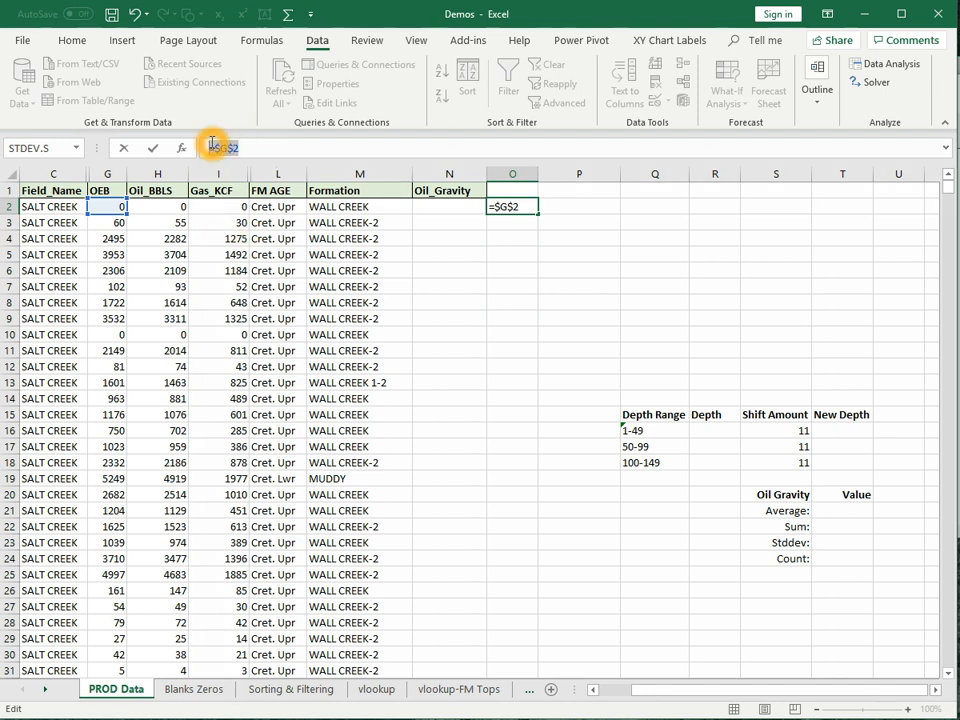
text(=g)
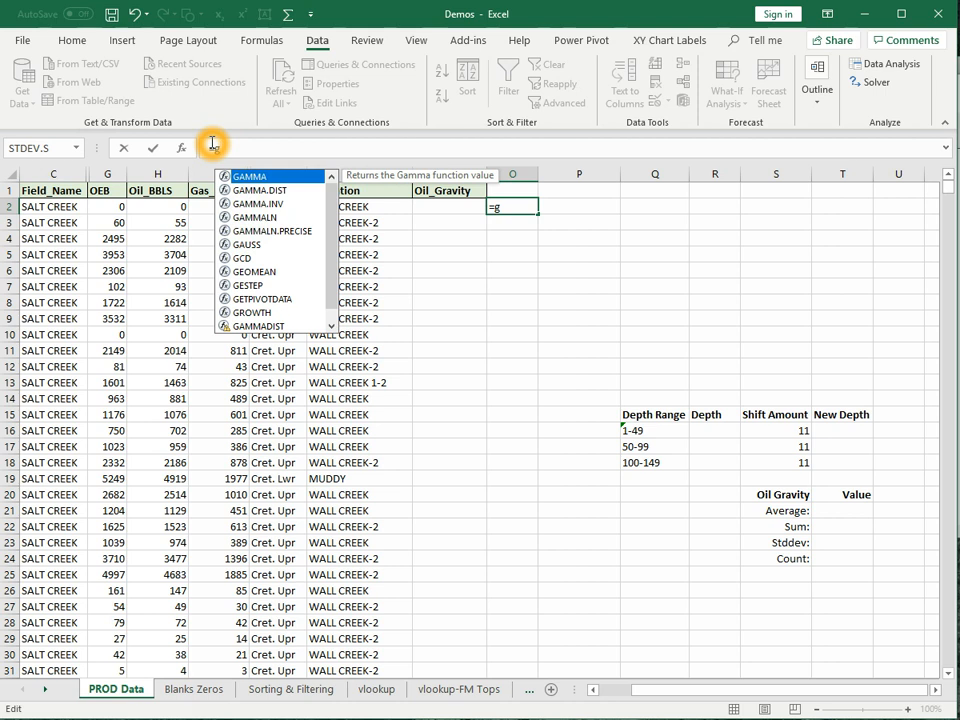
text(2)
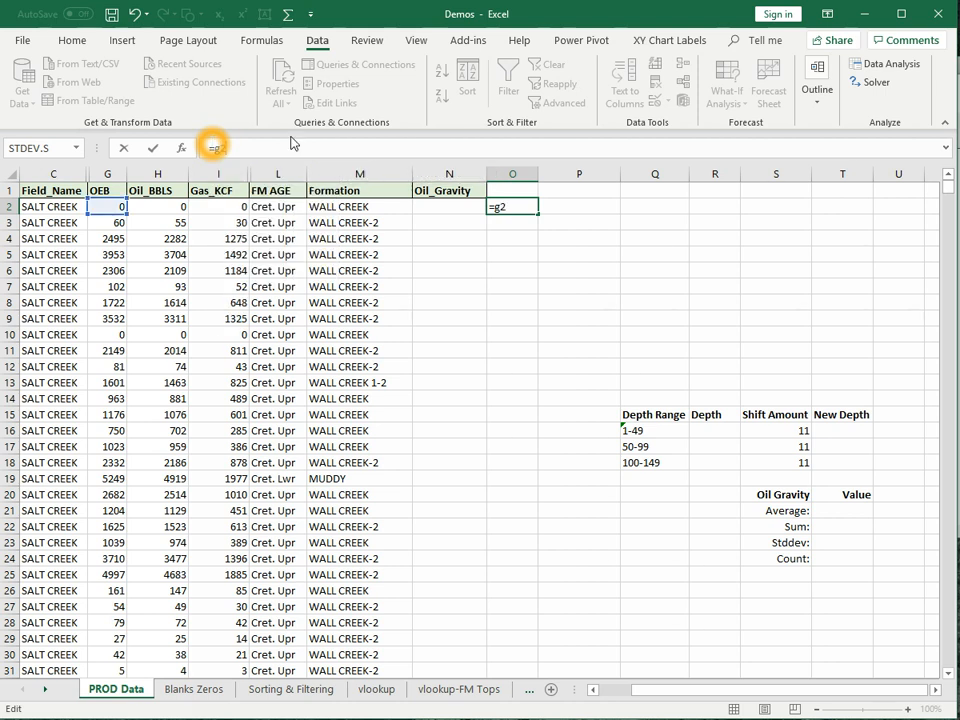
key(F4)
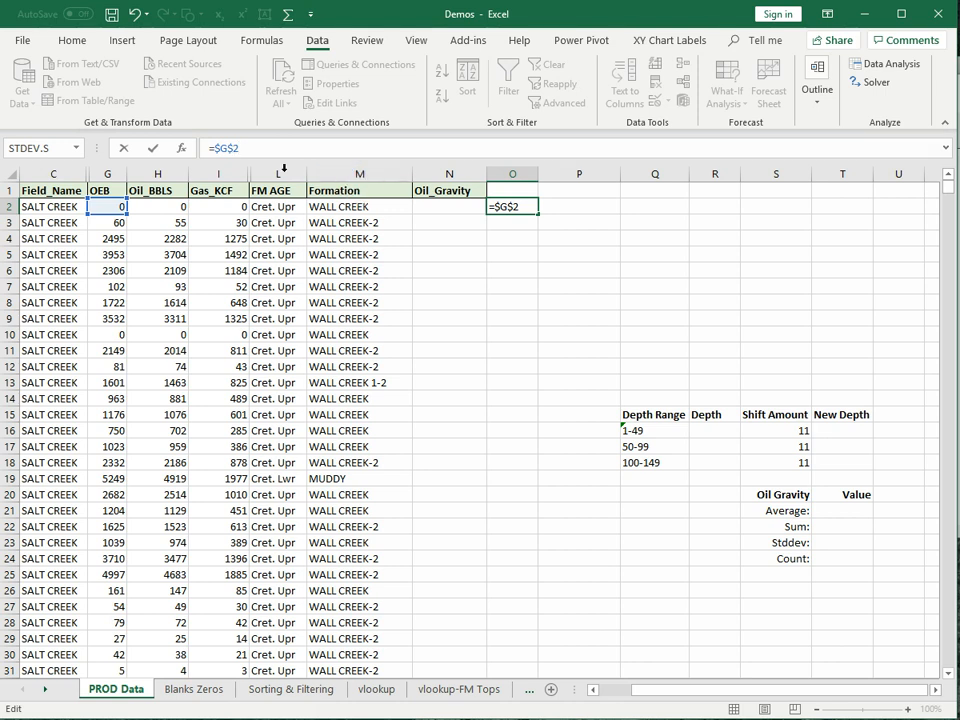
click(152, 148)
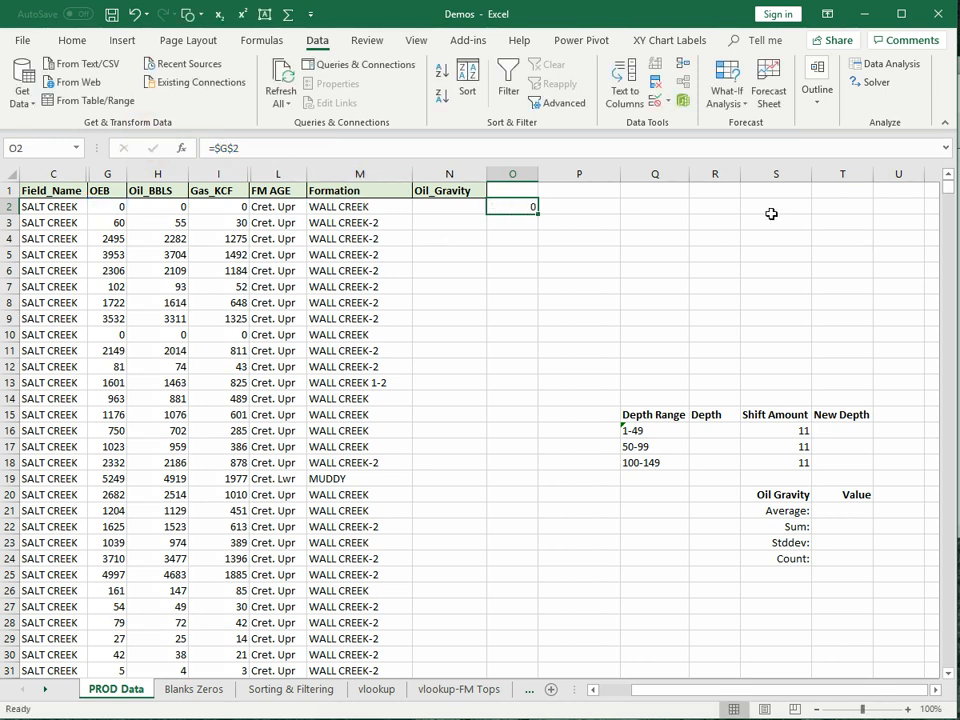
click(538, 212)
drag(538, 212, 649, 339)
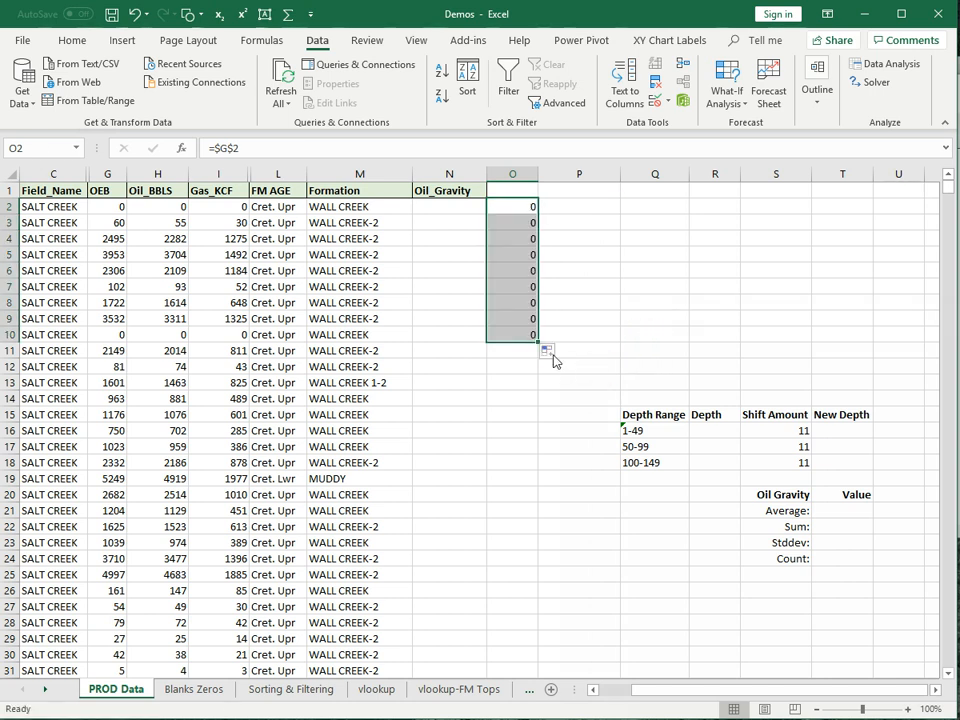
drag(538, 342, 600, 360)
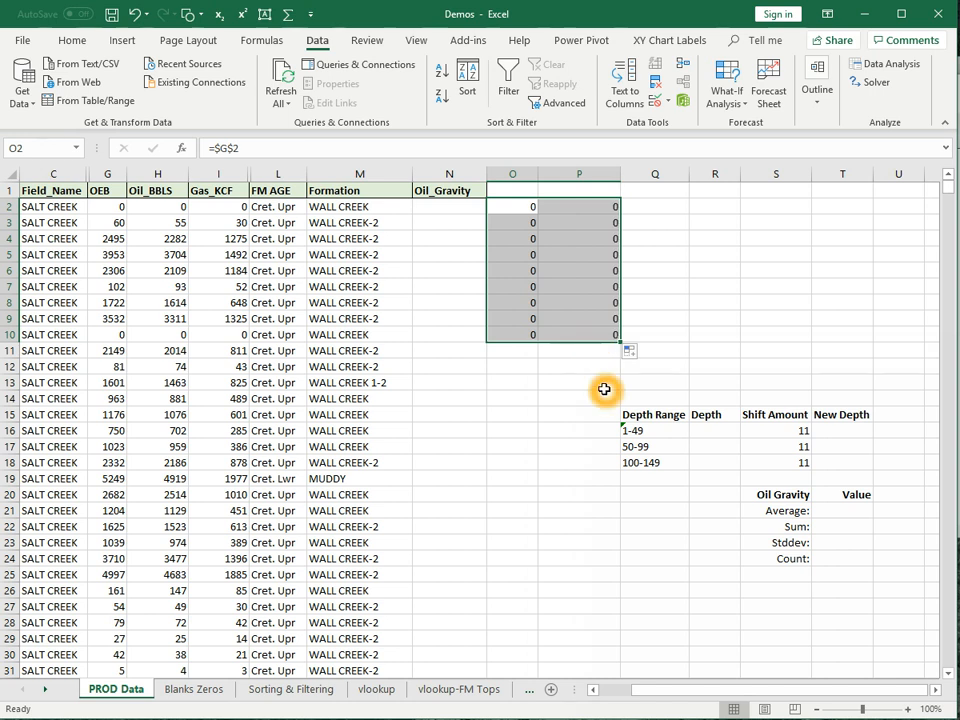
click(602, 333)
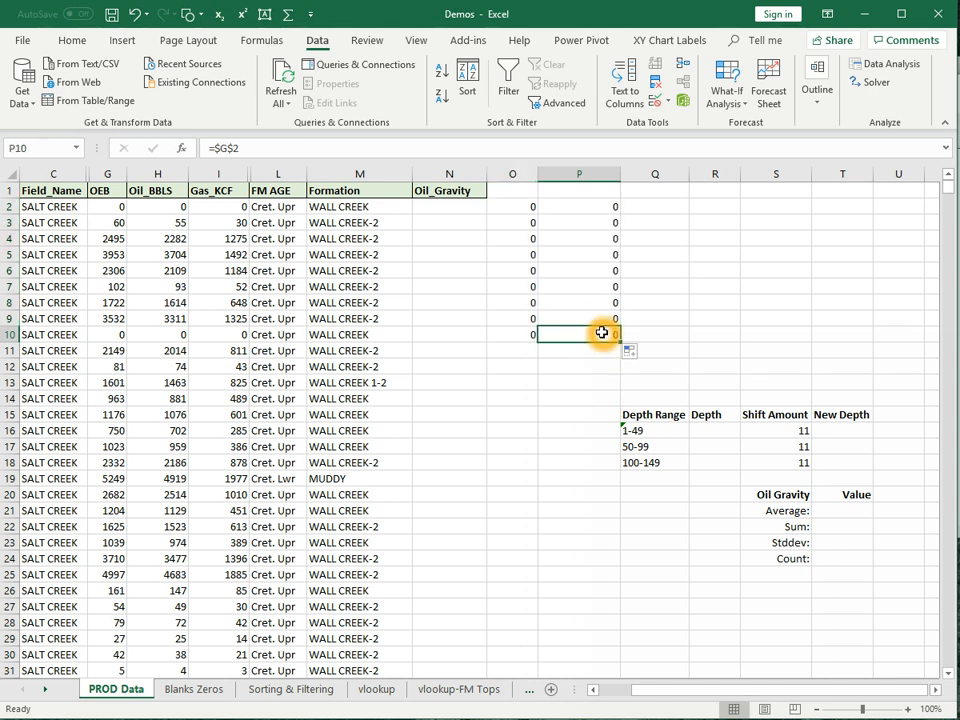
click(588, 270)
click(589, 255)
click(585, 223)
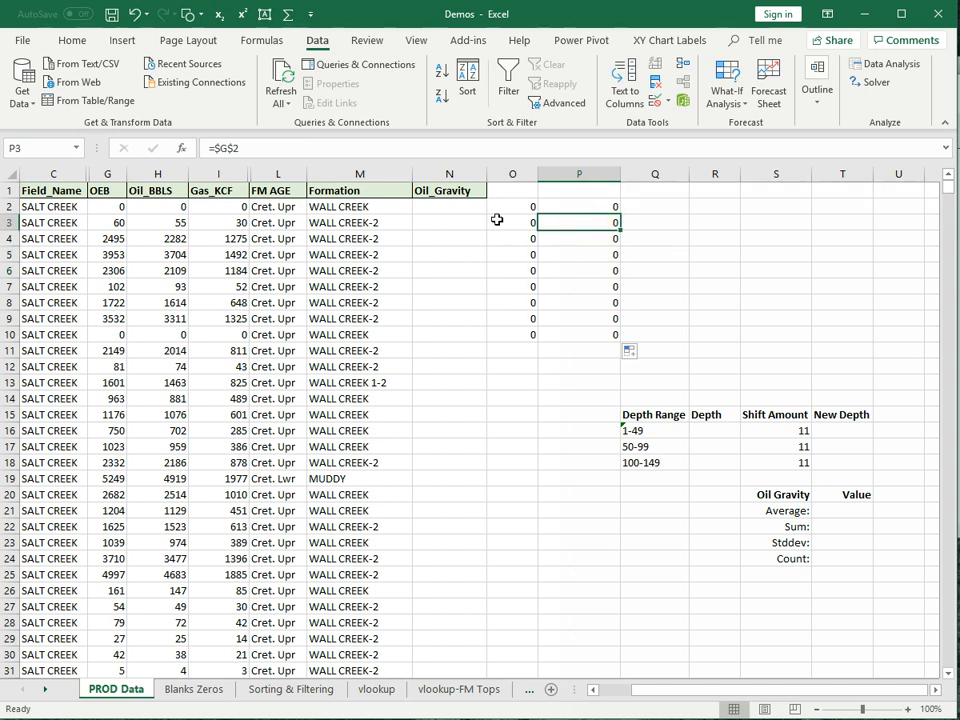
drag(525, 210, 606, 335)
key(Delete)
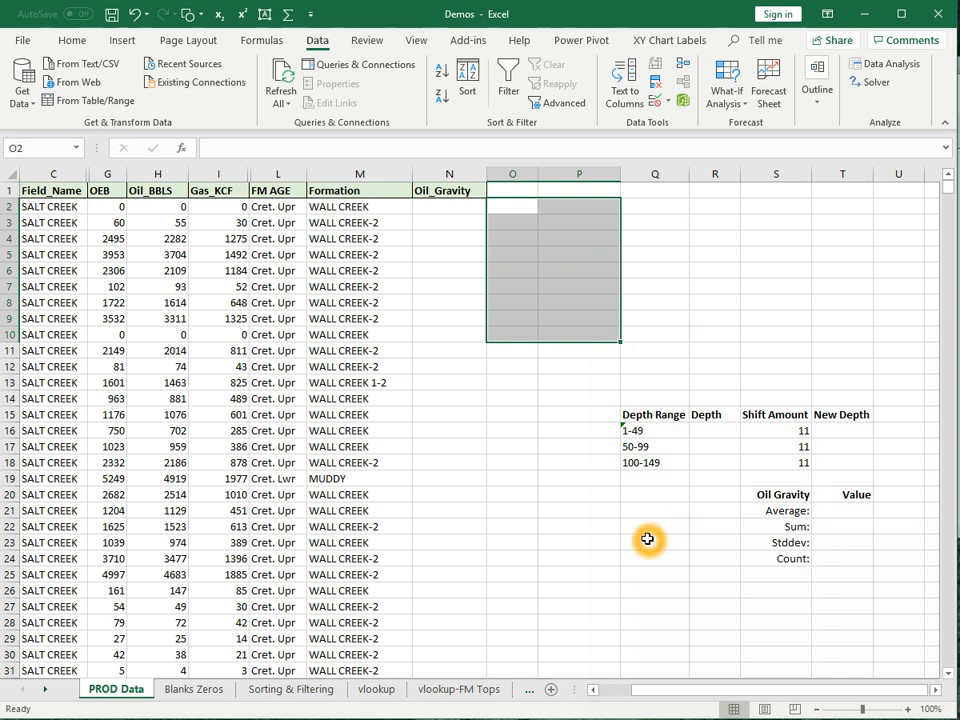
right_click(663, 462)
- Split the Q16:Q18 depth ranges with Text to Columns, using '-' as the delimiter
key(Escape)
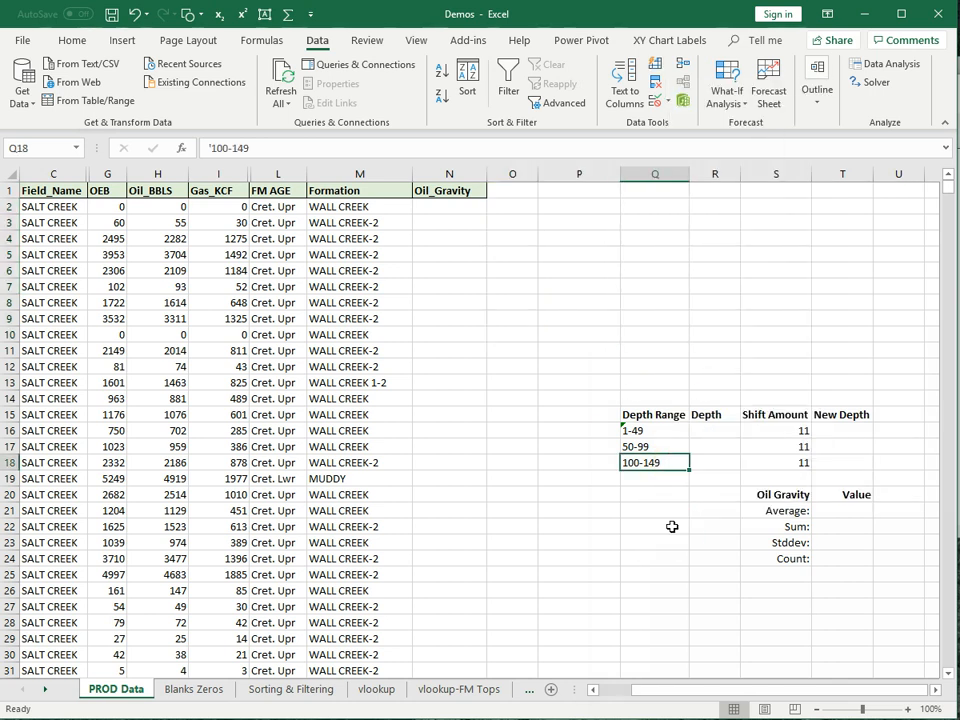
click(655, 430)
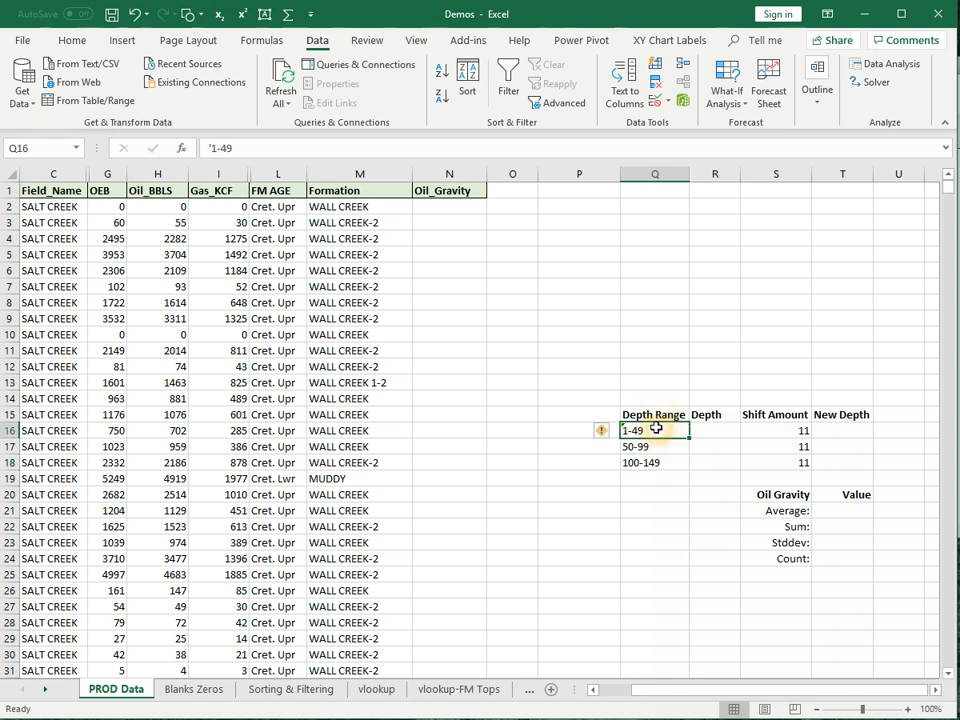
drag(658, 431, 662, 466)
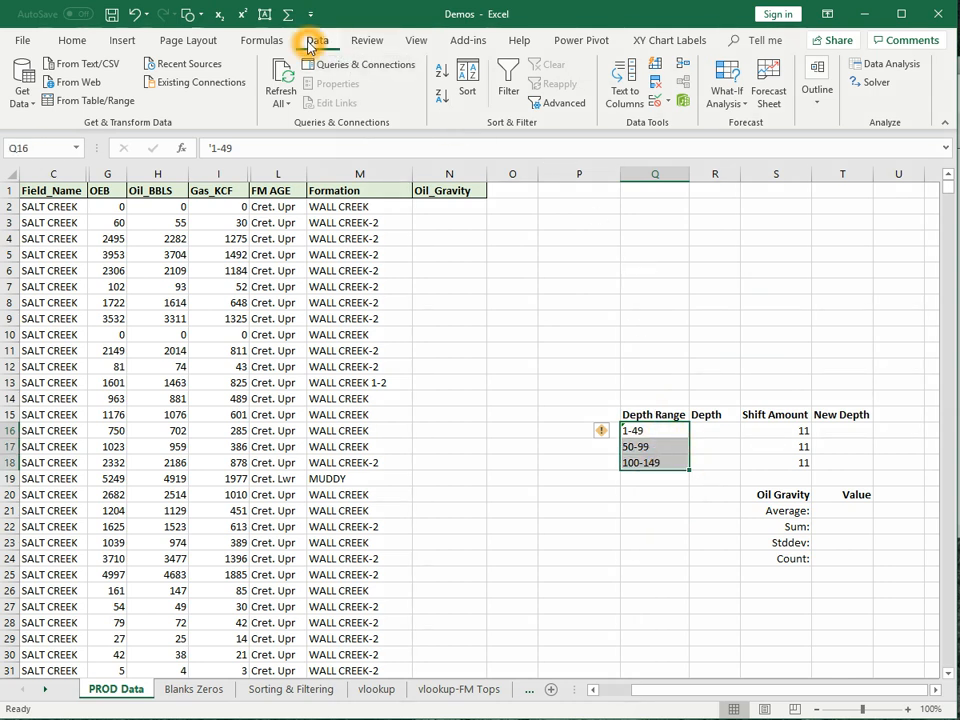
click(631, 97)
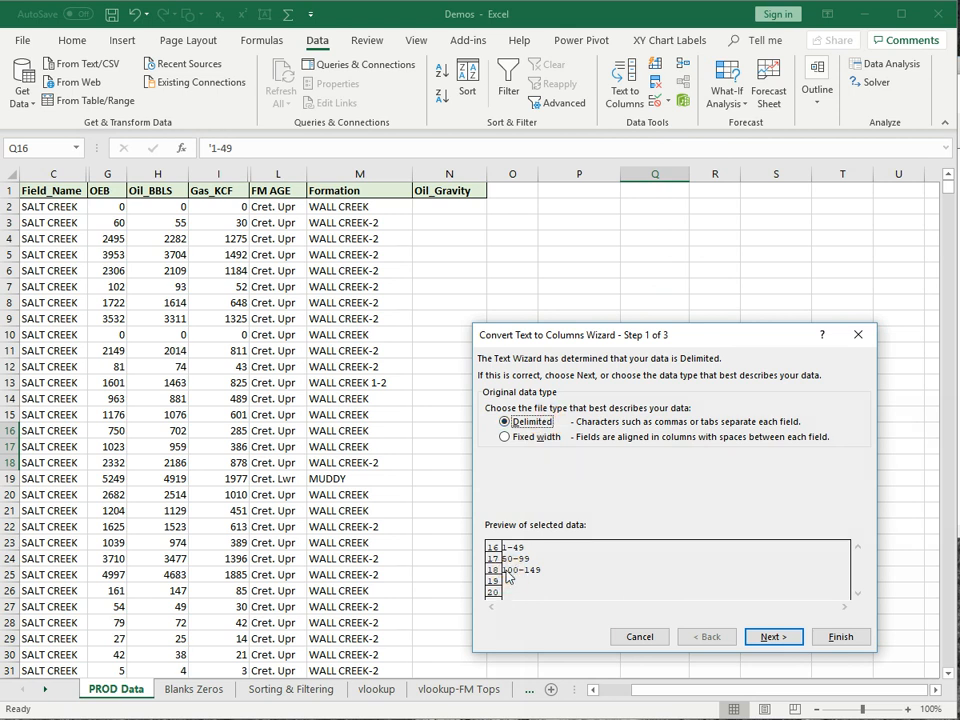
click(760, 634)
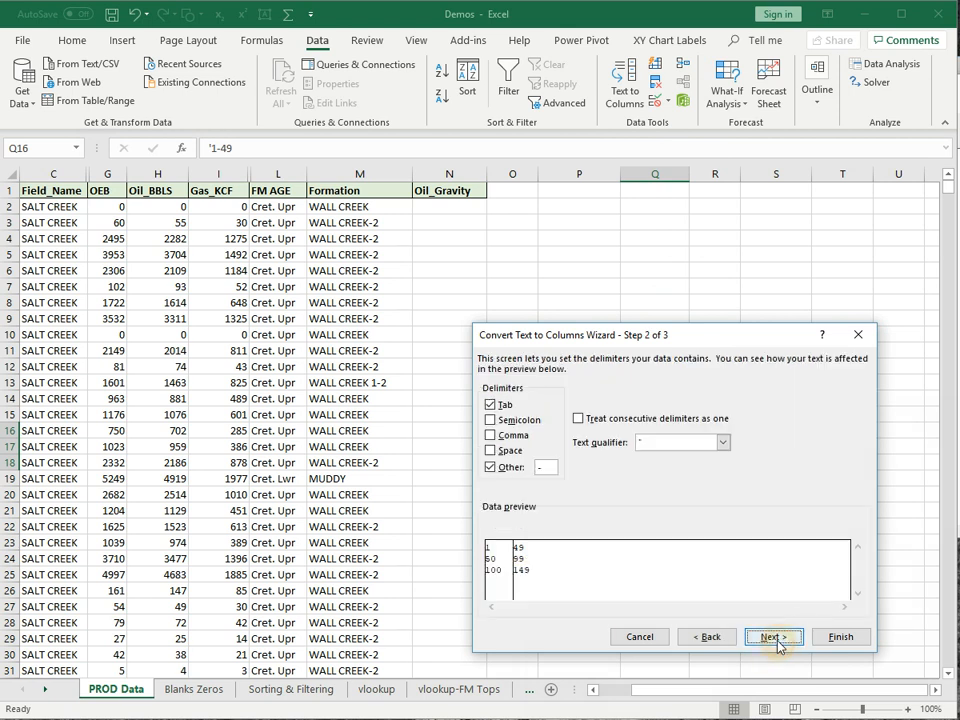
click(543, 463)
text(-)
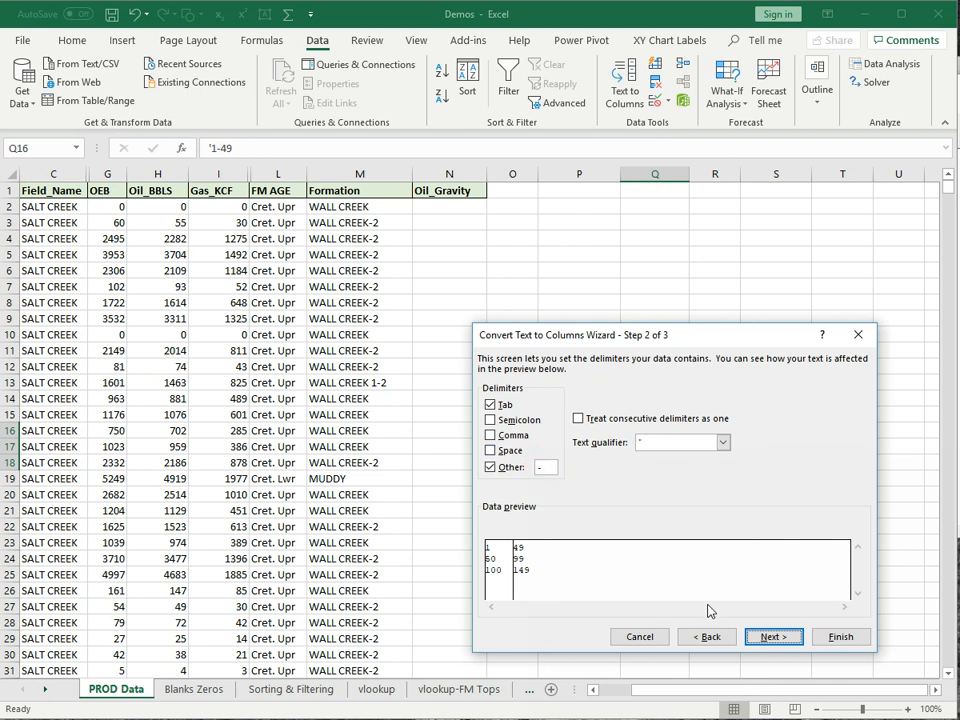
click(758, 637)
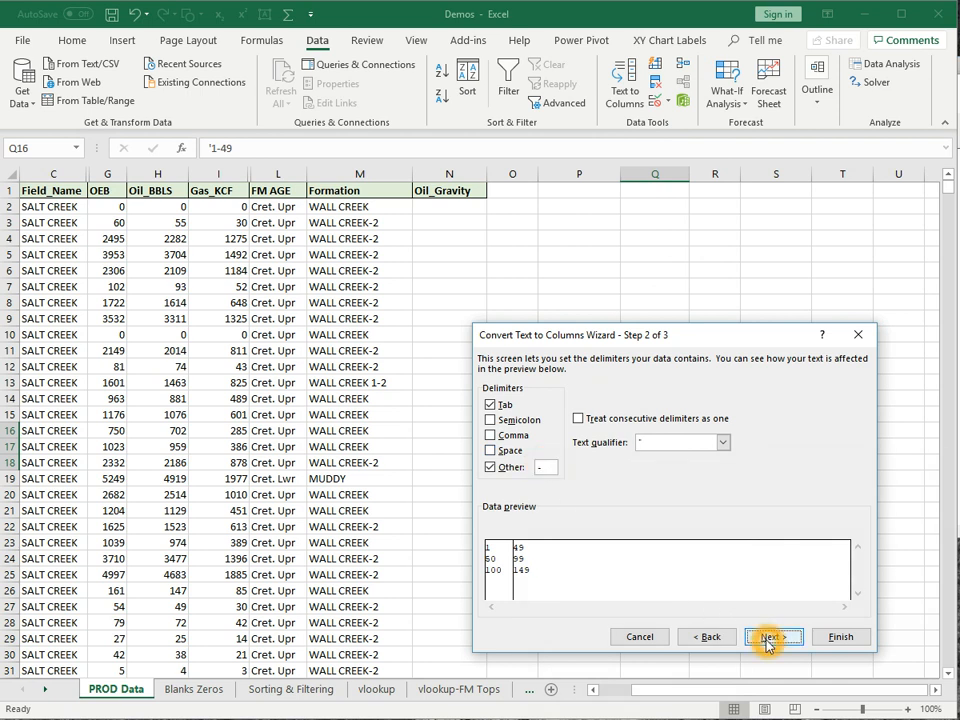
click(849, 640)
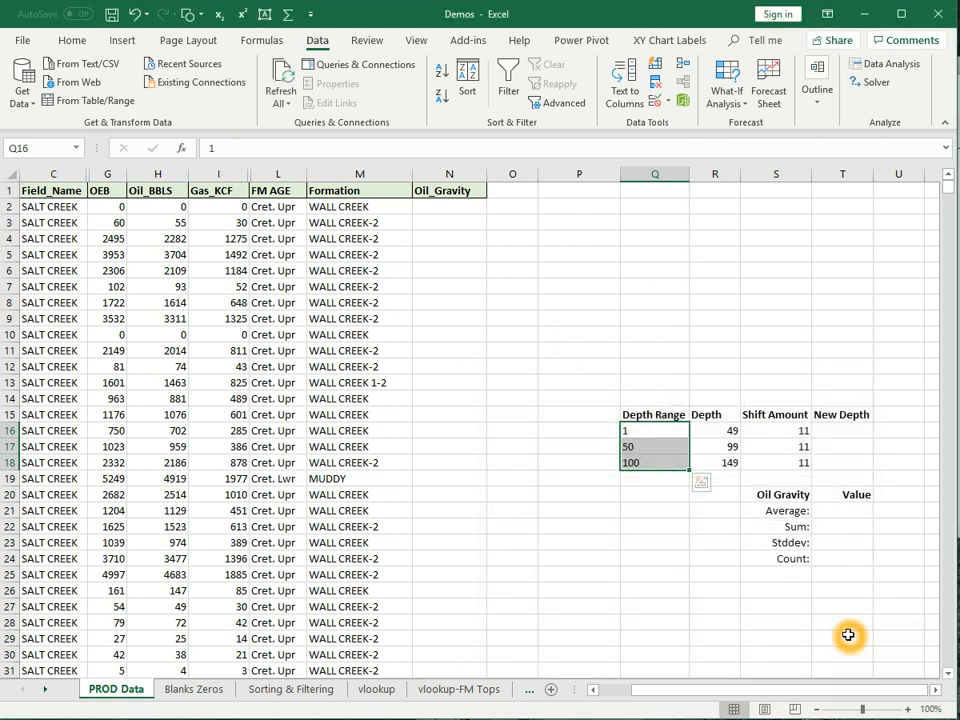
click(711, 553)
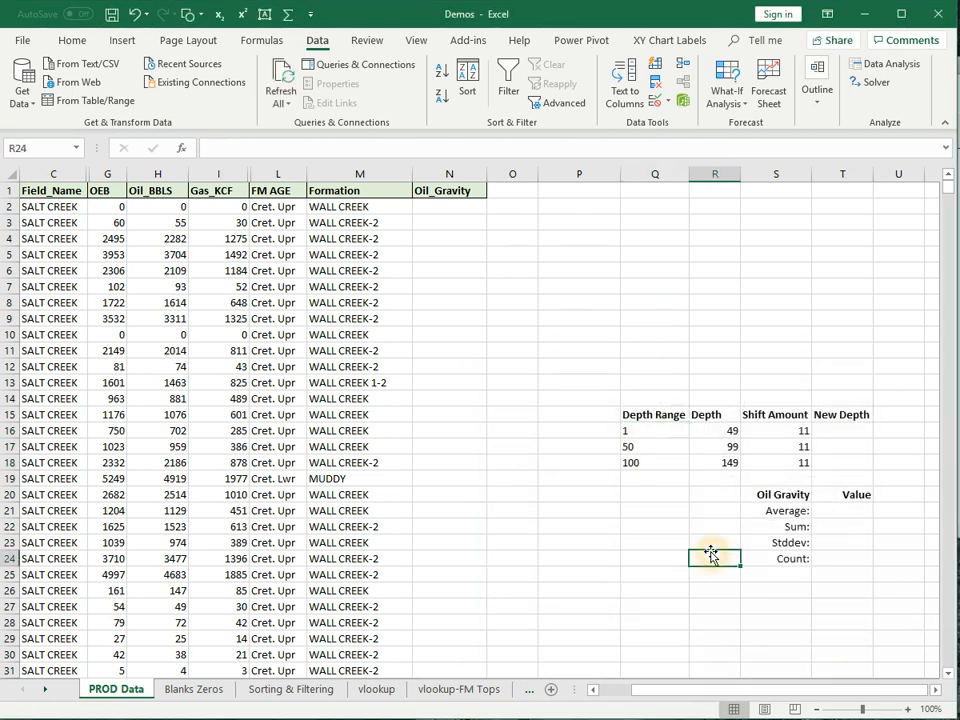
right_click(858, 434)
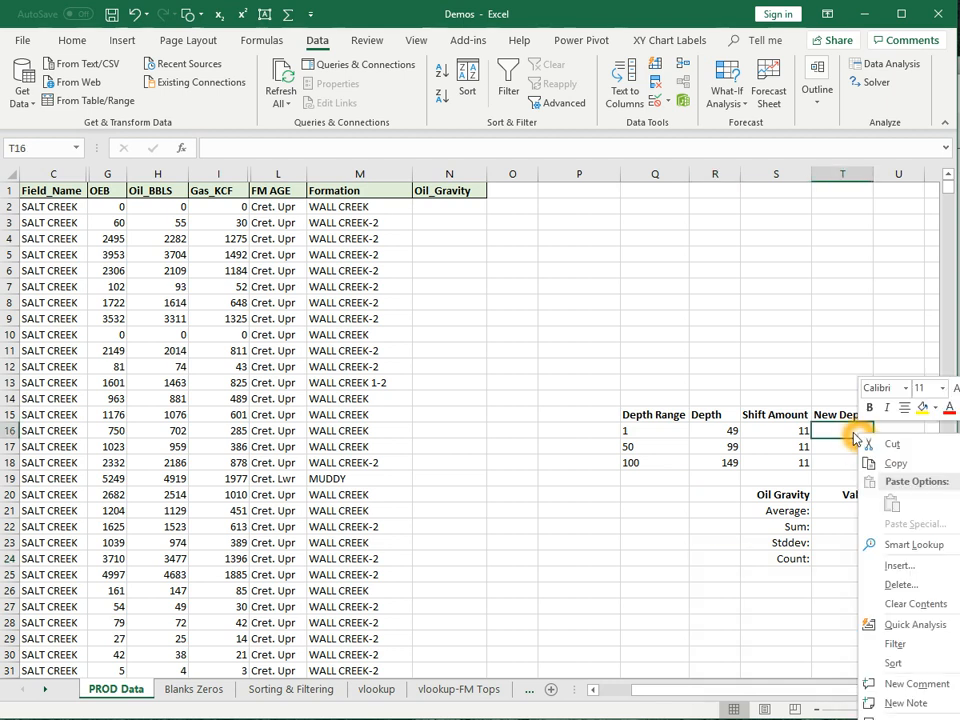
click(849, 431)
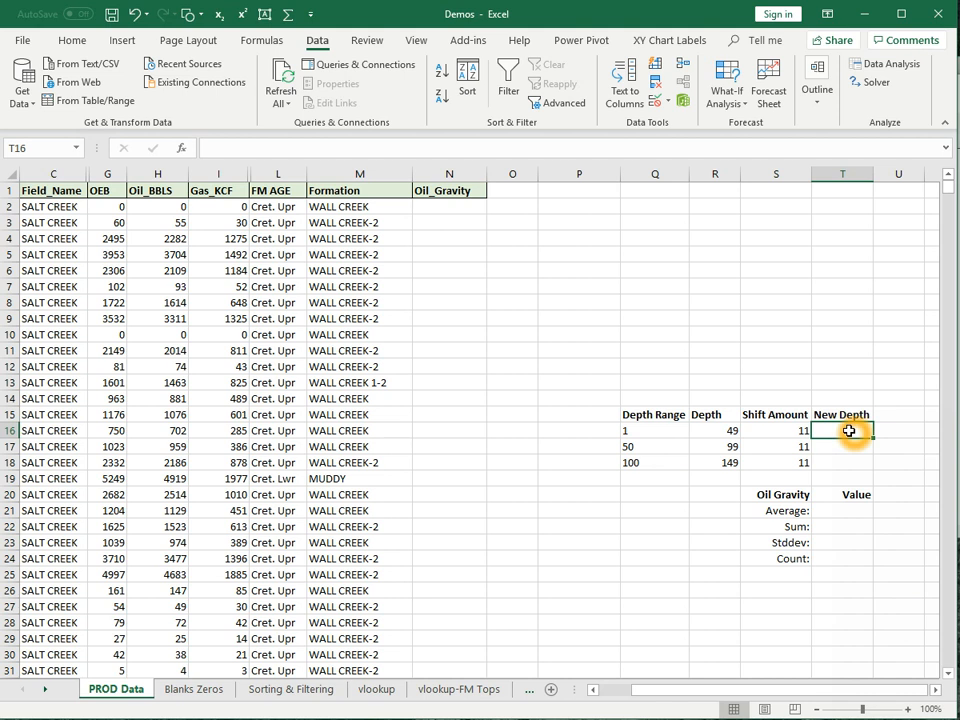
text(=)
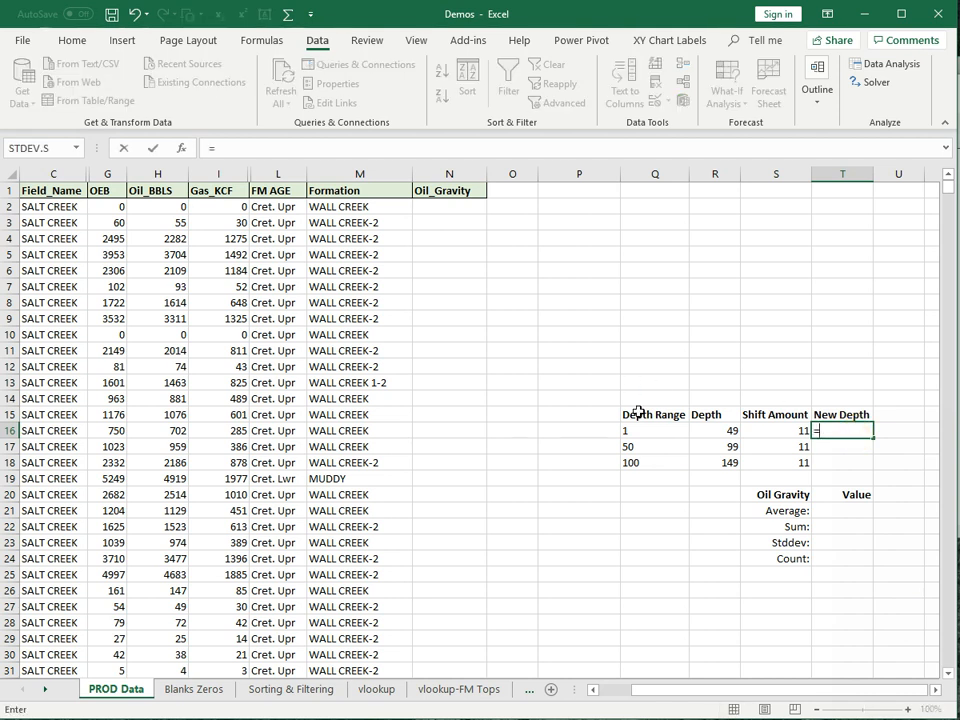
click(720, 433)
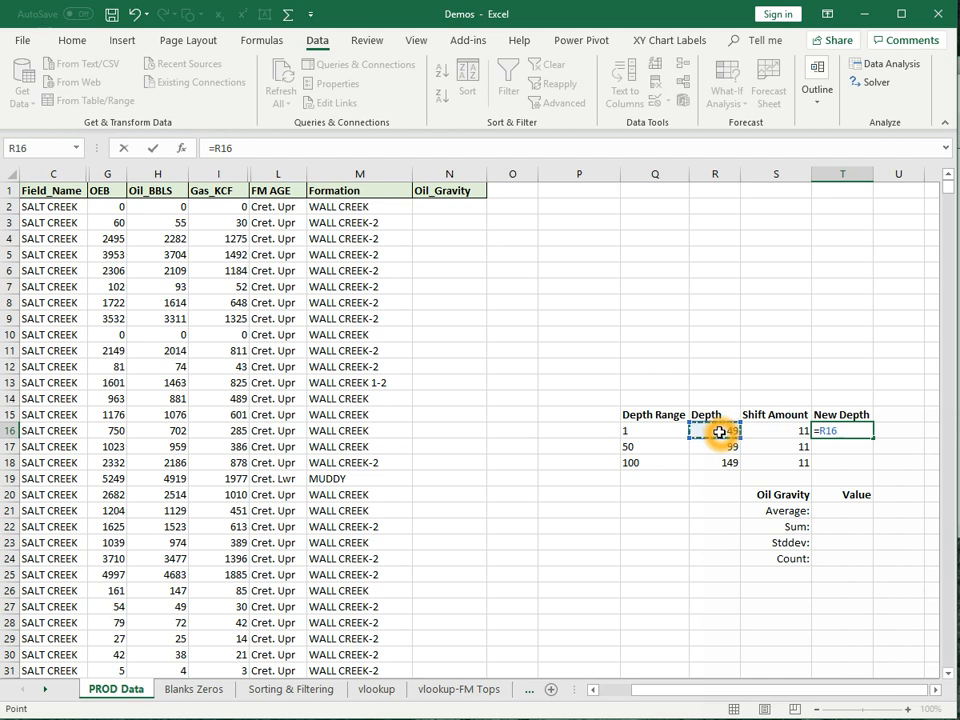
text(+)
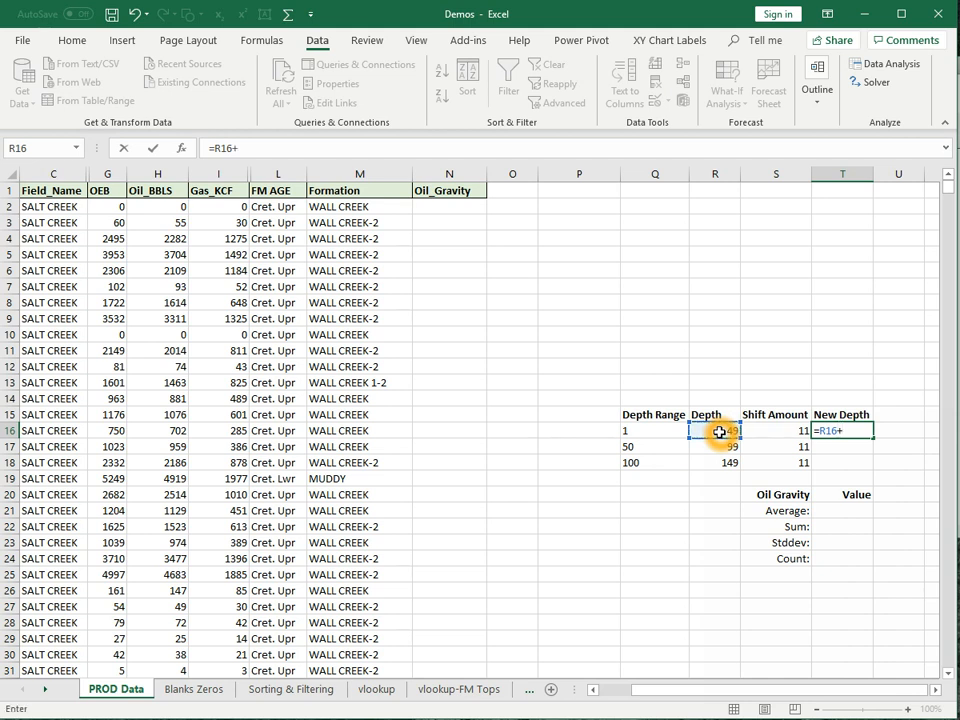
click(777, 430)
key(Return)
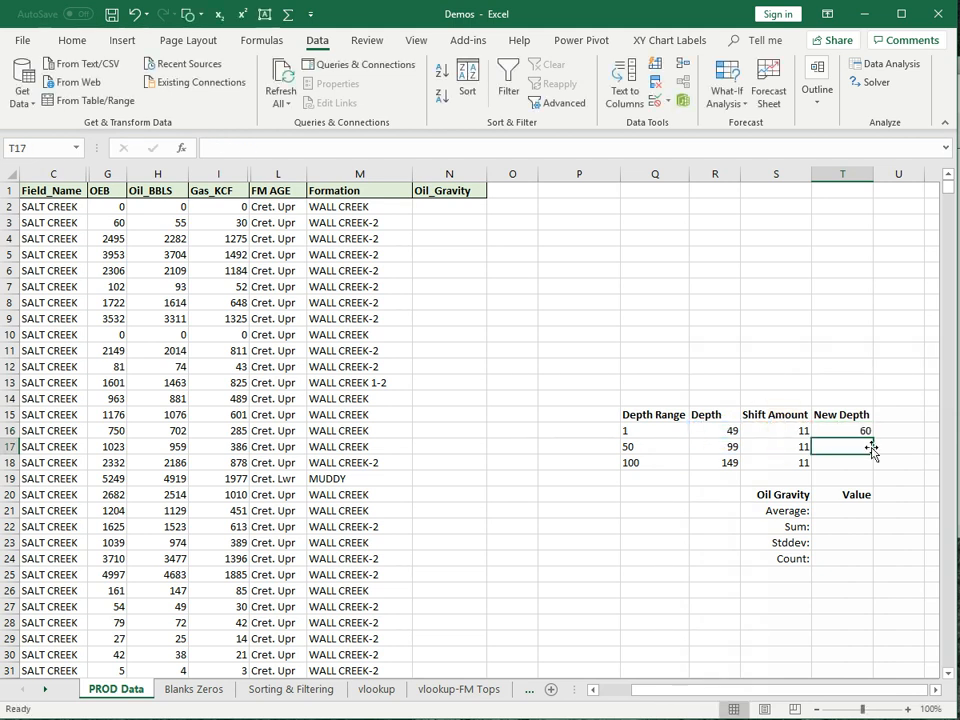
click(838, 435)
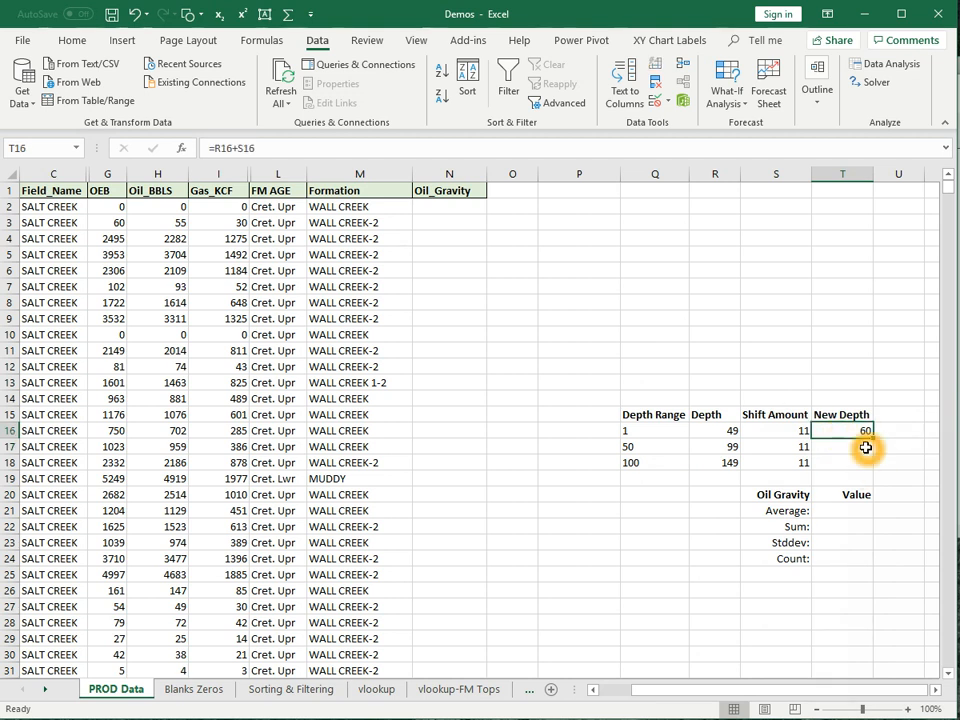
drag(870, 439, 869, 467)
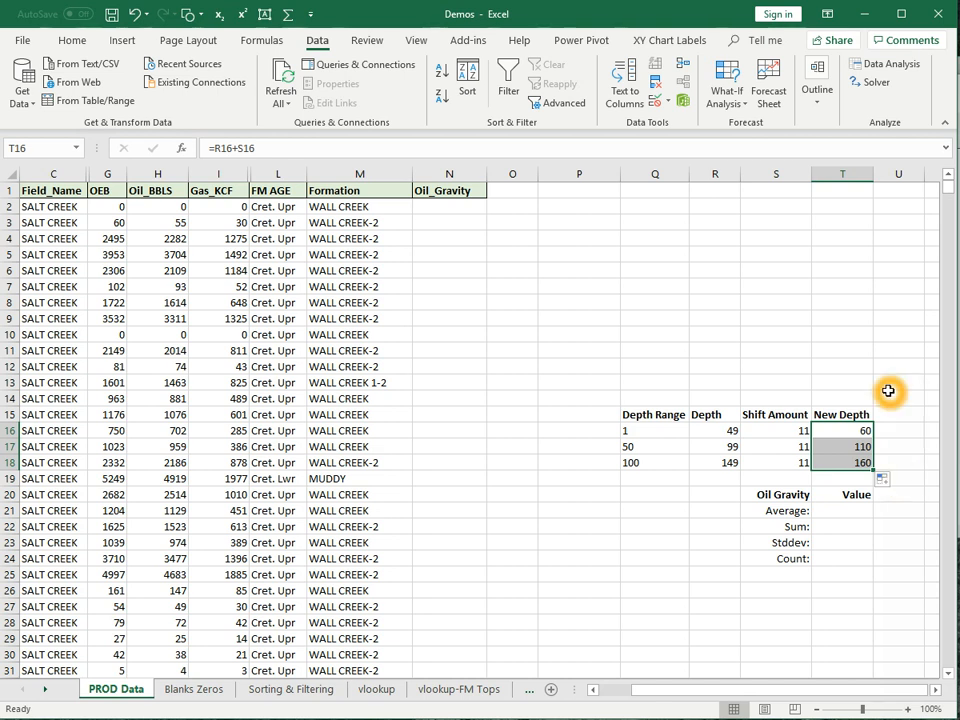
key(Delete)
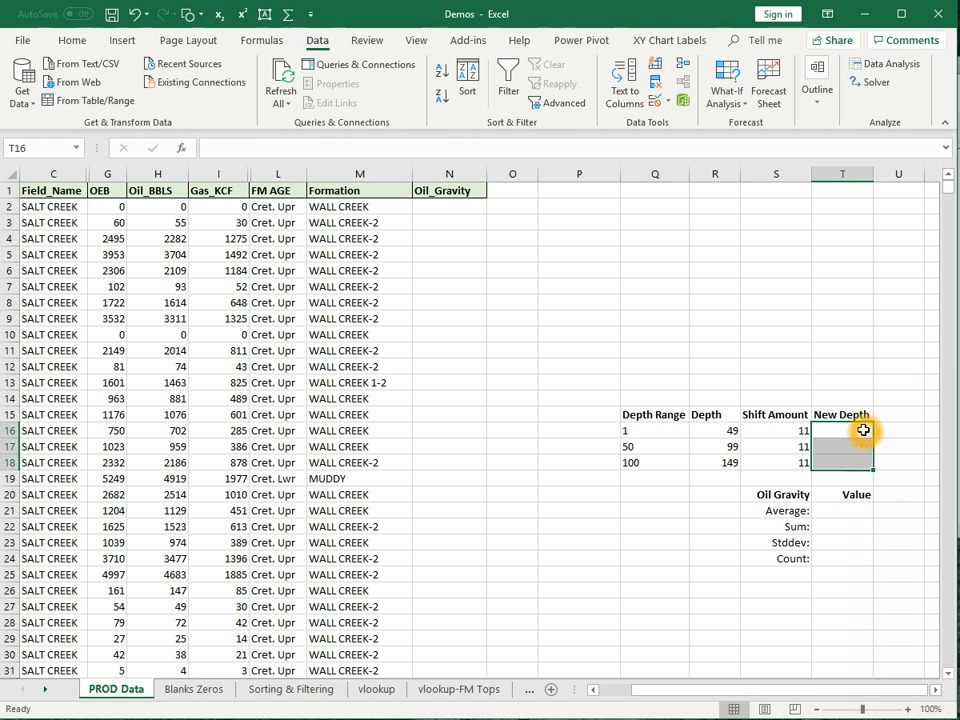
- Delete the Shift Amount cells S15:S18, shifting cells left
drag(790, 416, 785, 453)
right_click(785, 453)
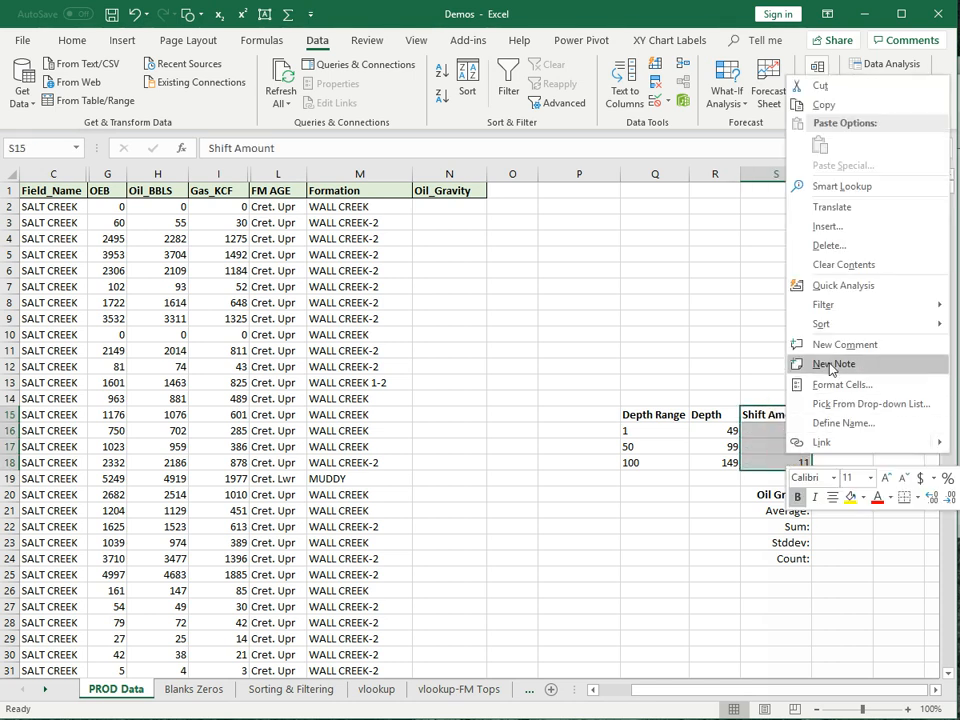
click(893, 248)
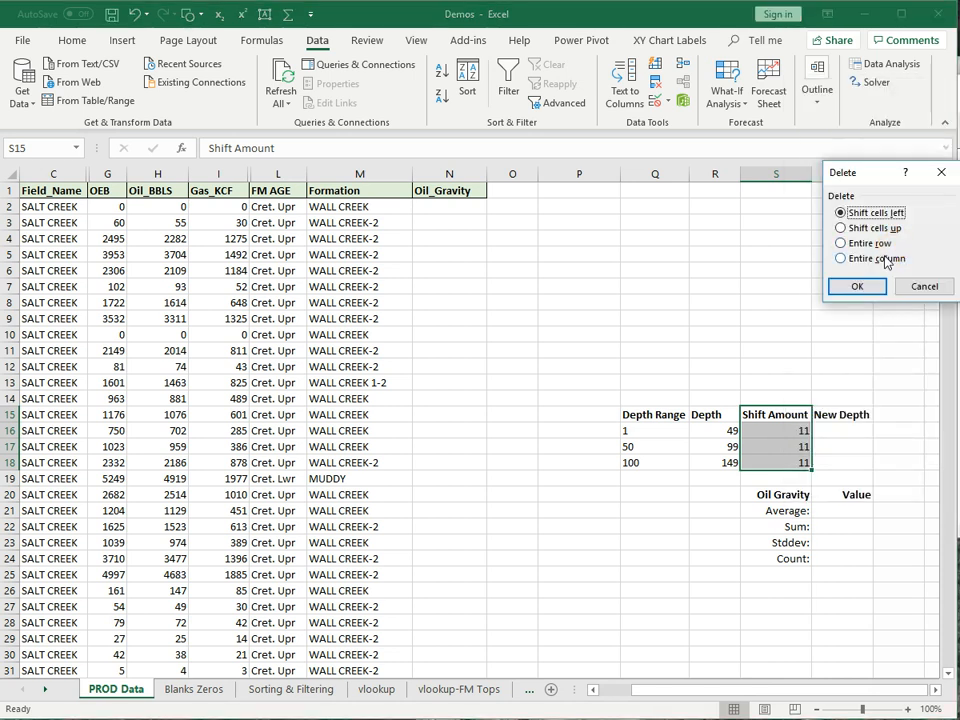
click(843, 287)
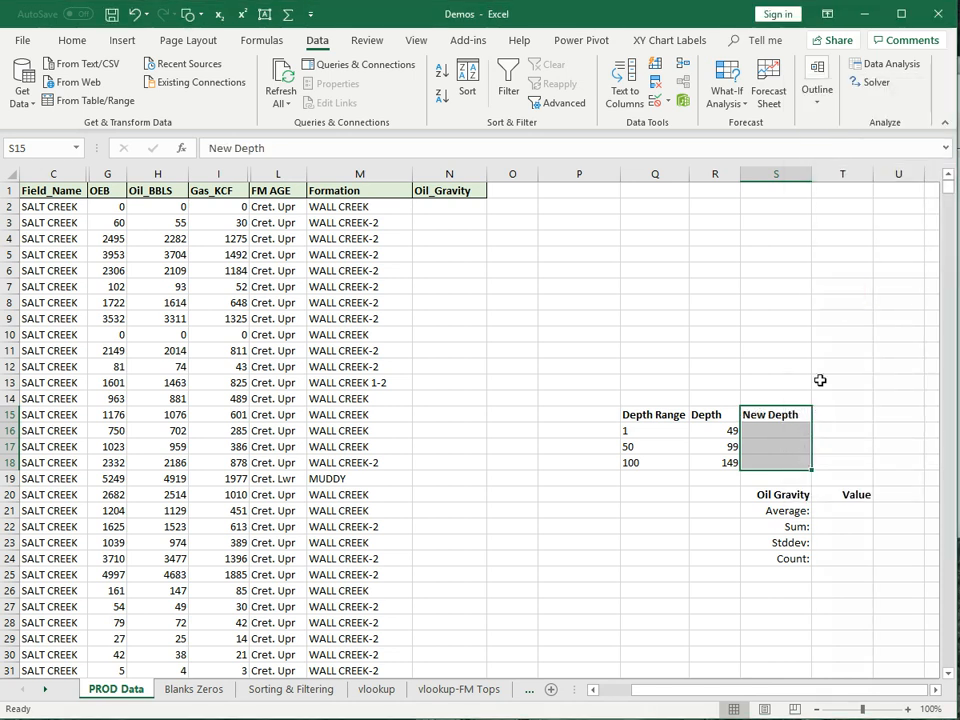
- Enter the shift value 11 in cell Q13
click(652, 380)
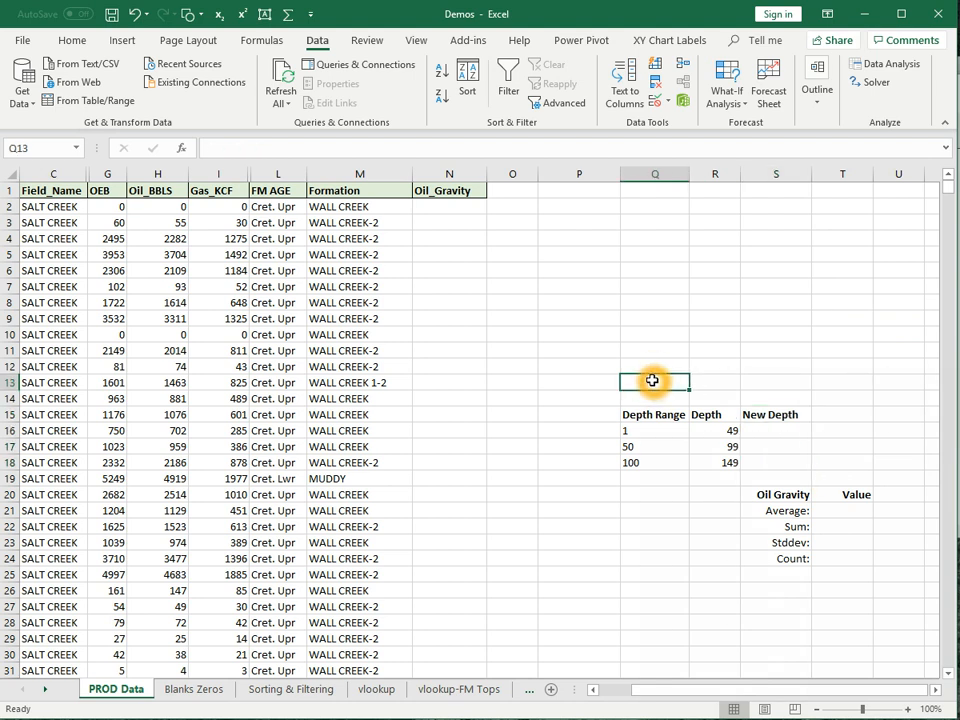
text(11)
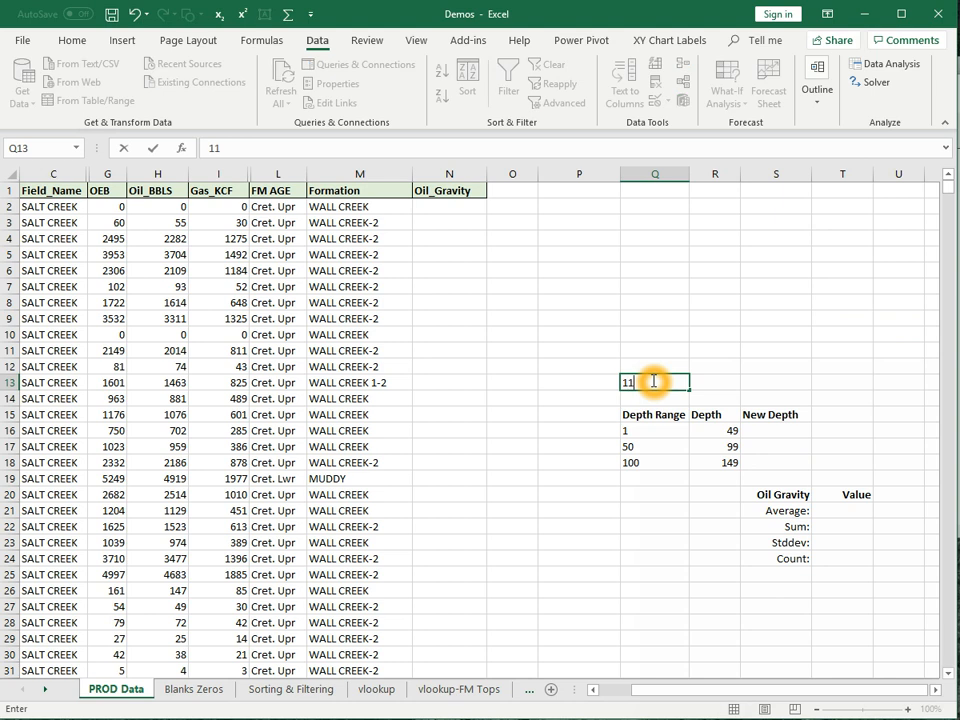
click(785, 319)
click(766, 432)
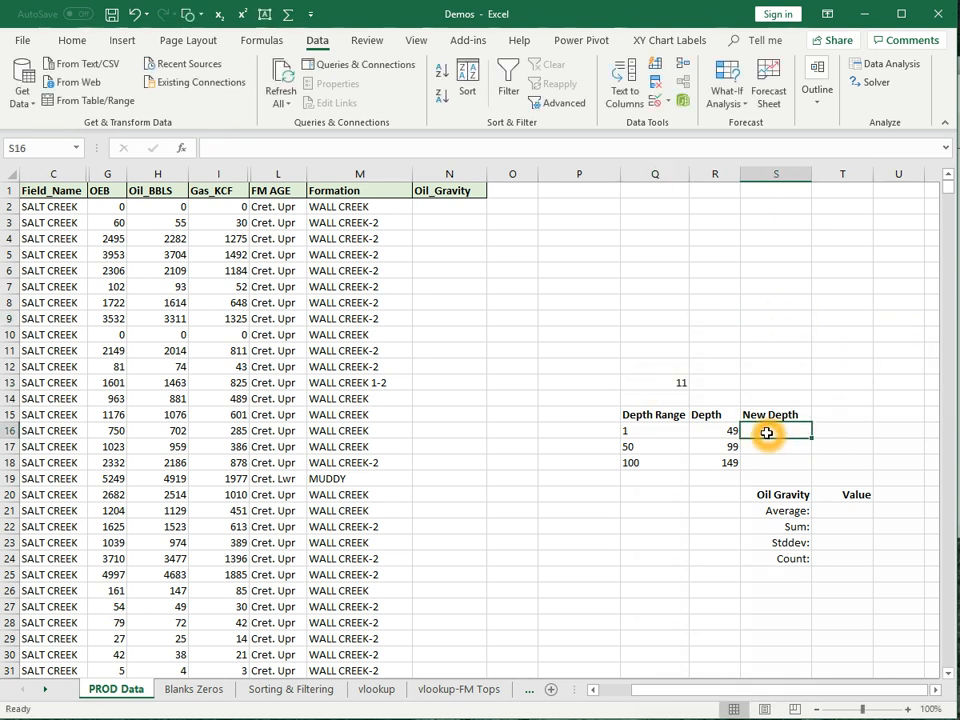
- Enter =R16+Q13 in S16 to get a New Depth of 60
text(=)
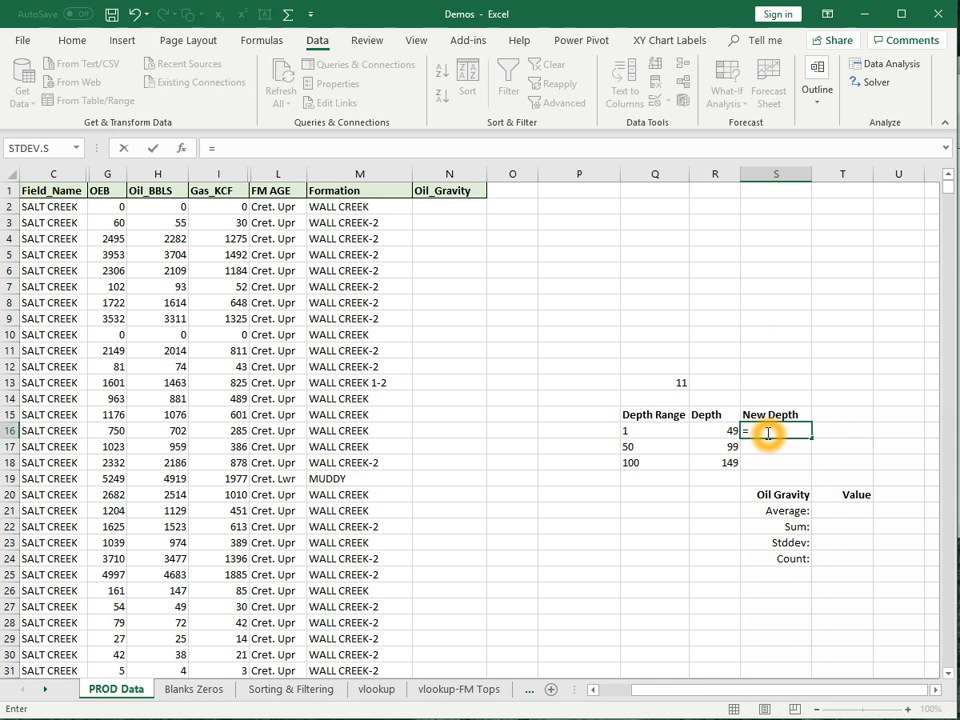
click(713, 433)
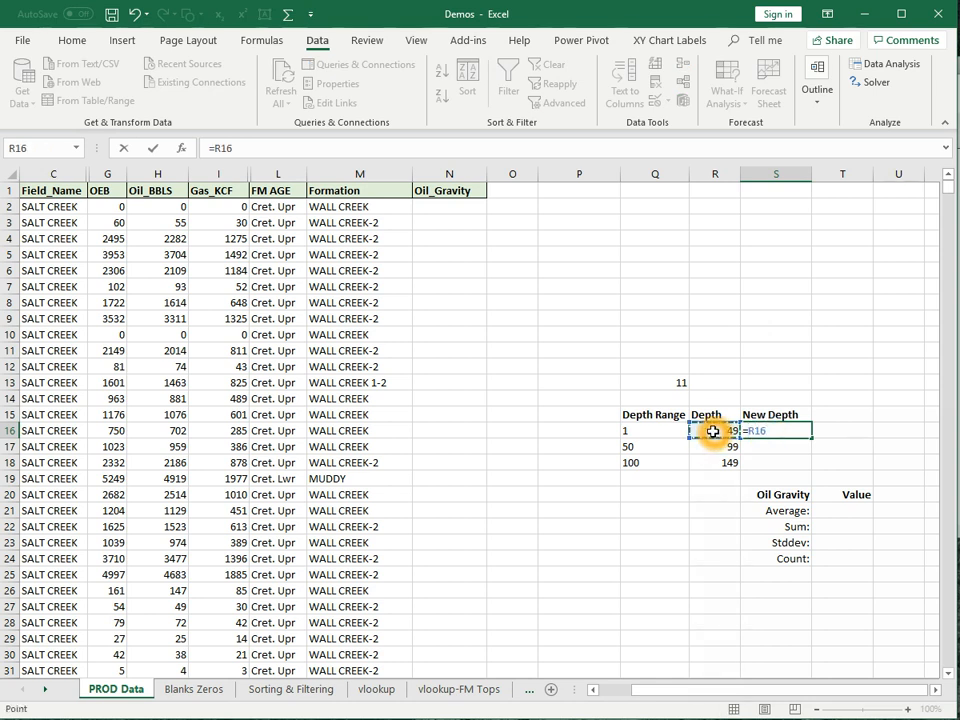
text(+)
click(662, 382)
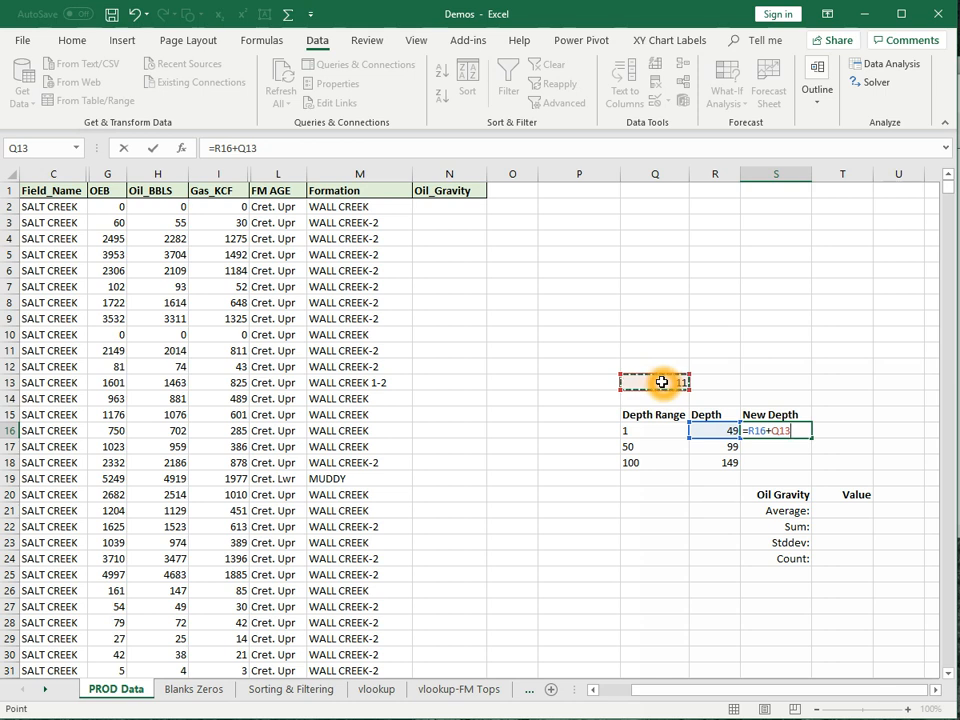
key(Return)
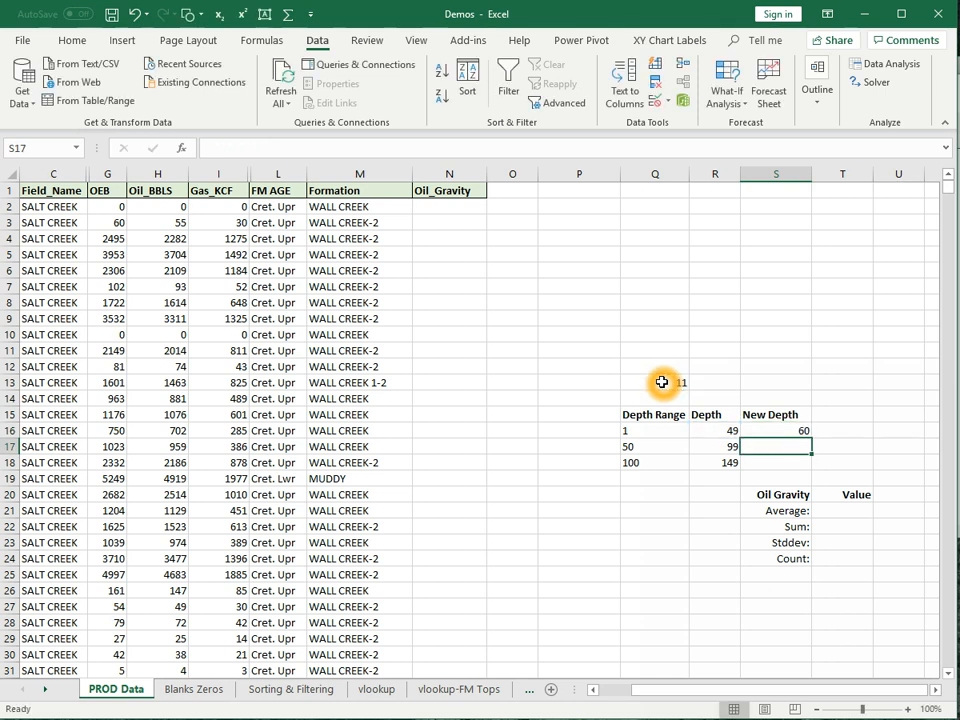
click(802, 433)
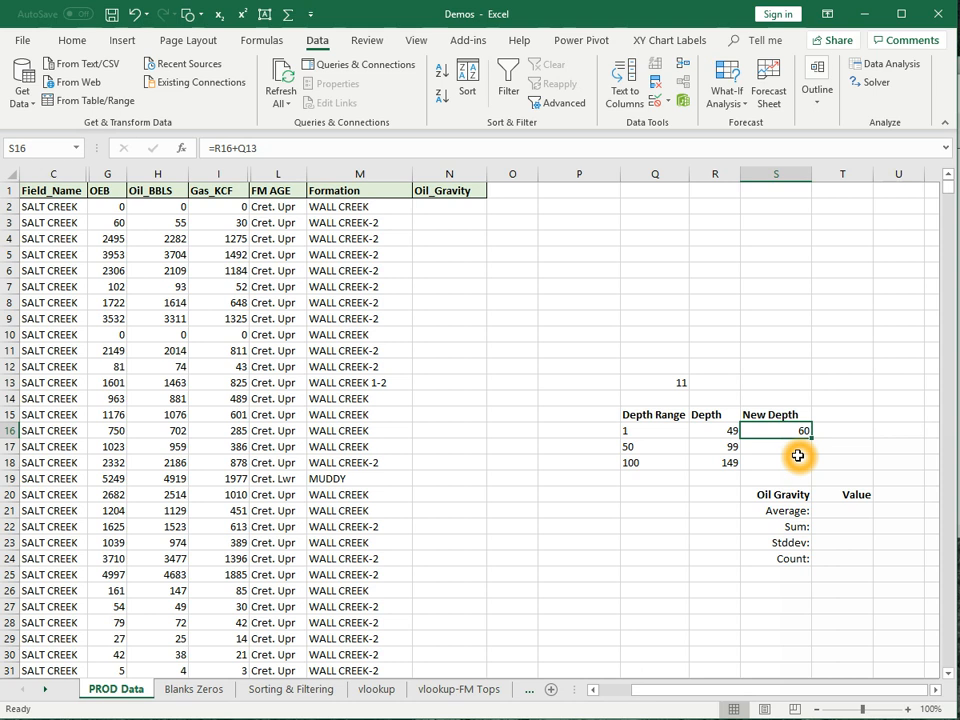
- Fill S16's formula down to S18 and inspect the #VALUE! error referencing Q15
drag(812, 437, 814, 465)
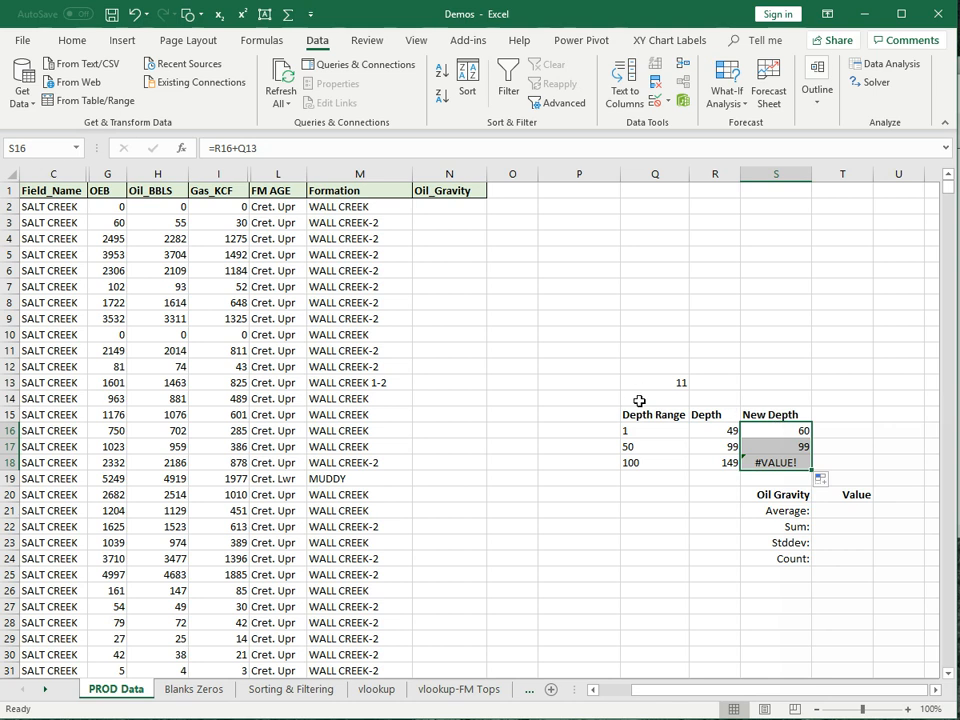
click(762, 463)
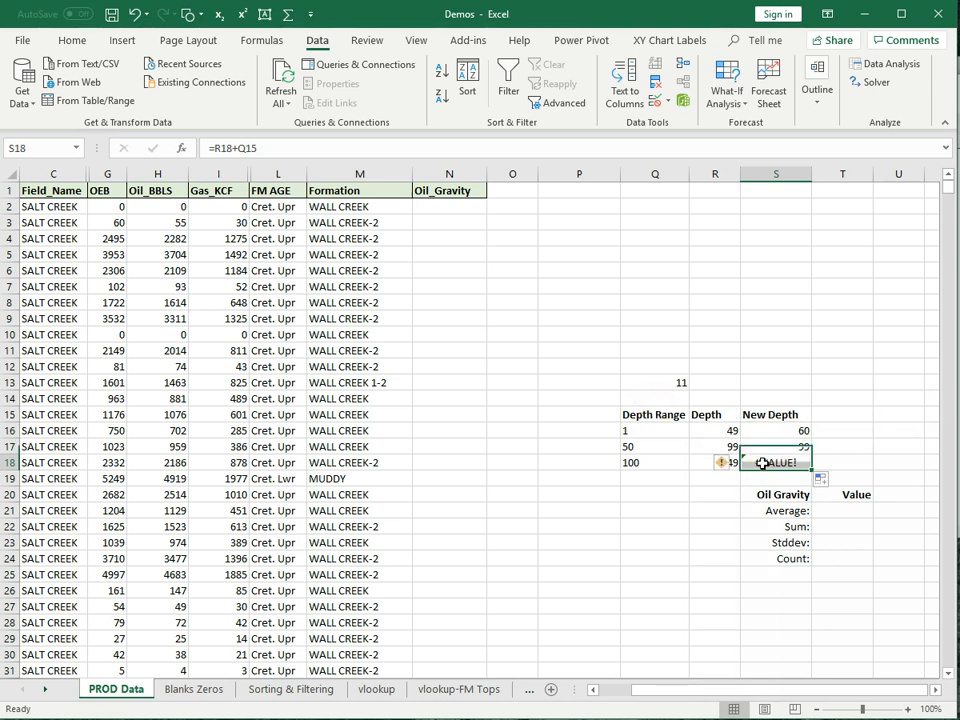
click(676, 411)
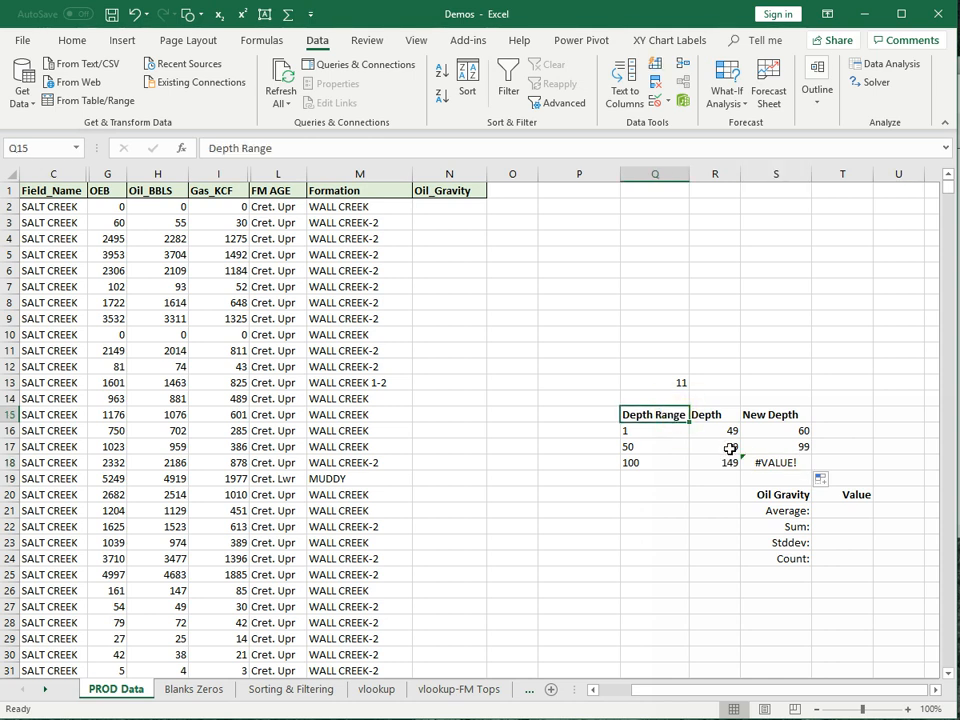
- Change S16 to =R16+$Q$13 and fill it down to S18, giving 60, 110, 160
click(795, 429)
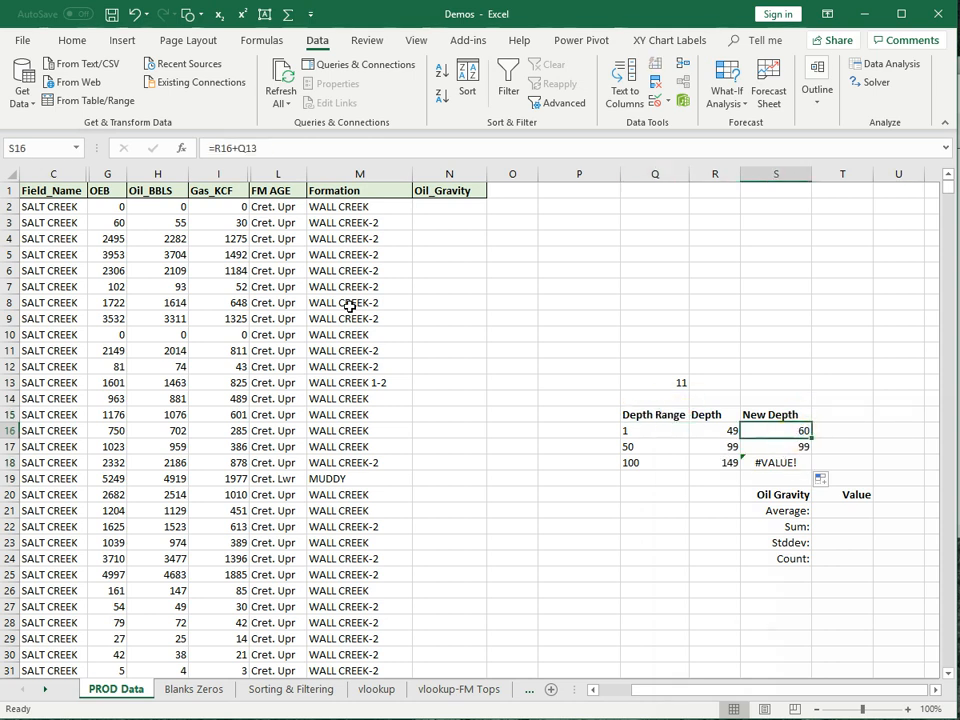
click(262, 148)
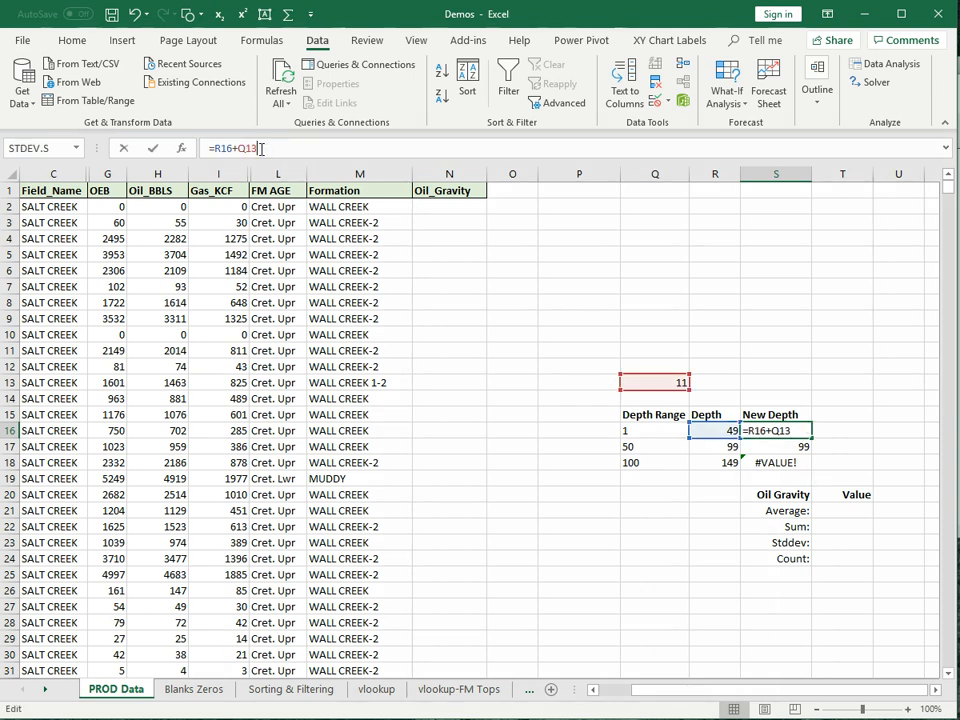
key(F4)
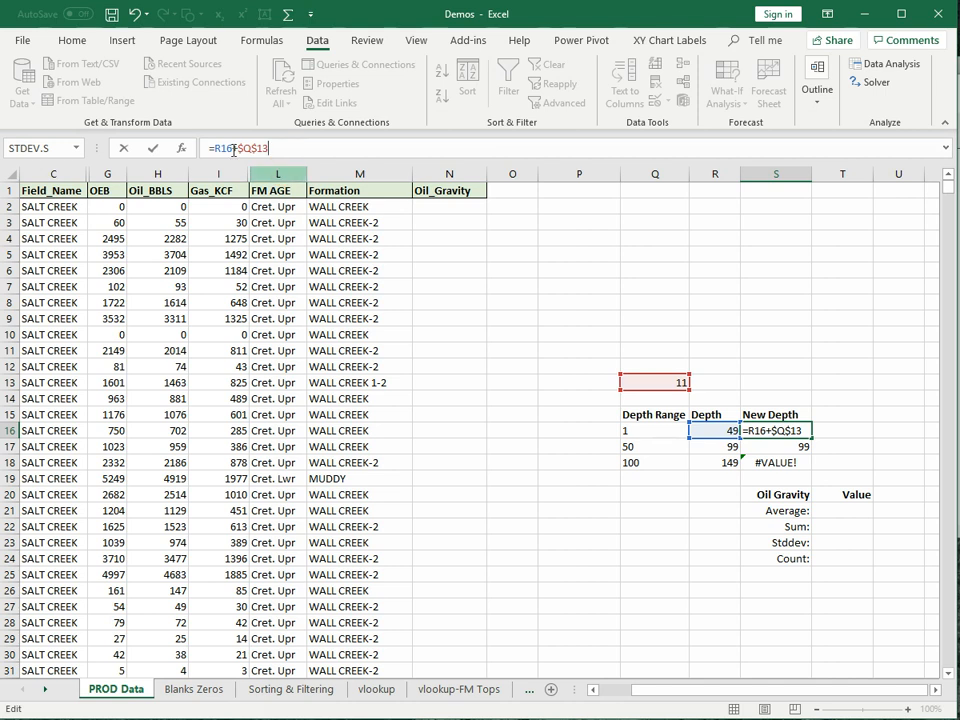
click(154, 148)
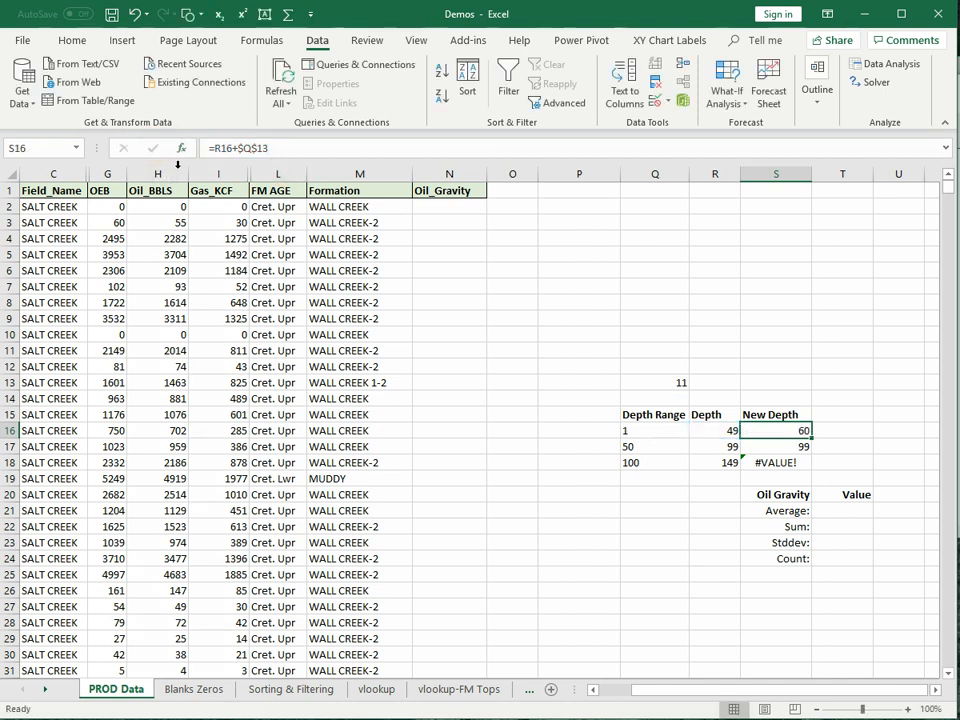
click(811, 437)
drag(808, 436, 810, 462)
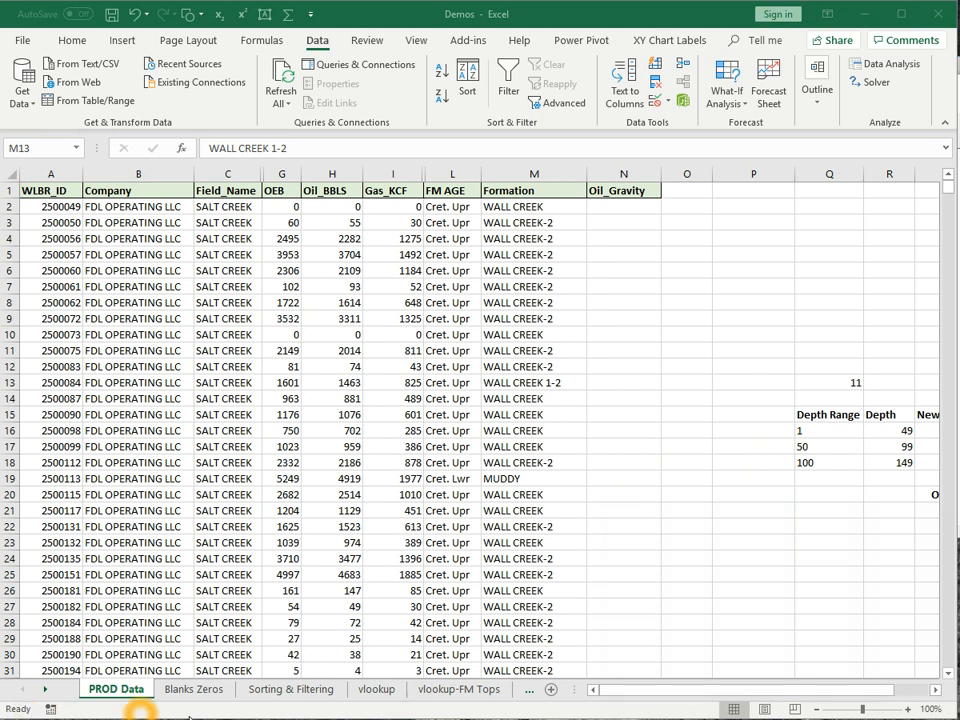
- Tick Average, Count, Numerical Count, Minimum, Maximum and Sum in the status bar's customization menu
click(30, 710)
click(35, 711)
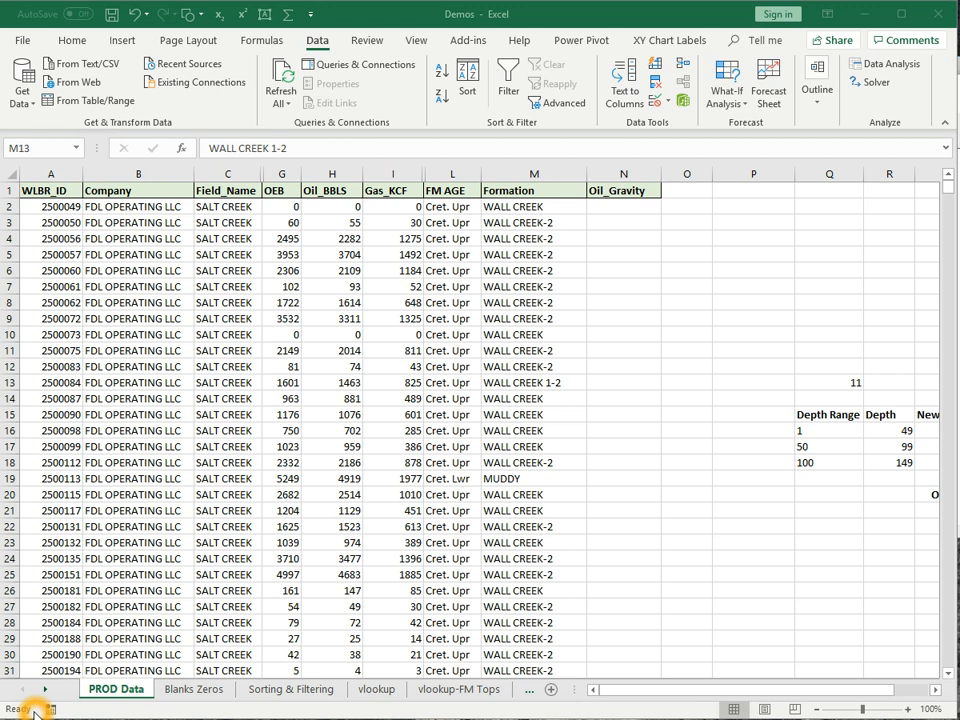
click(627, 715)
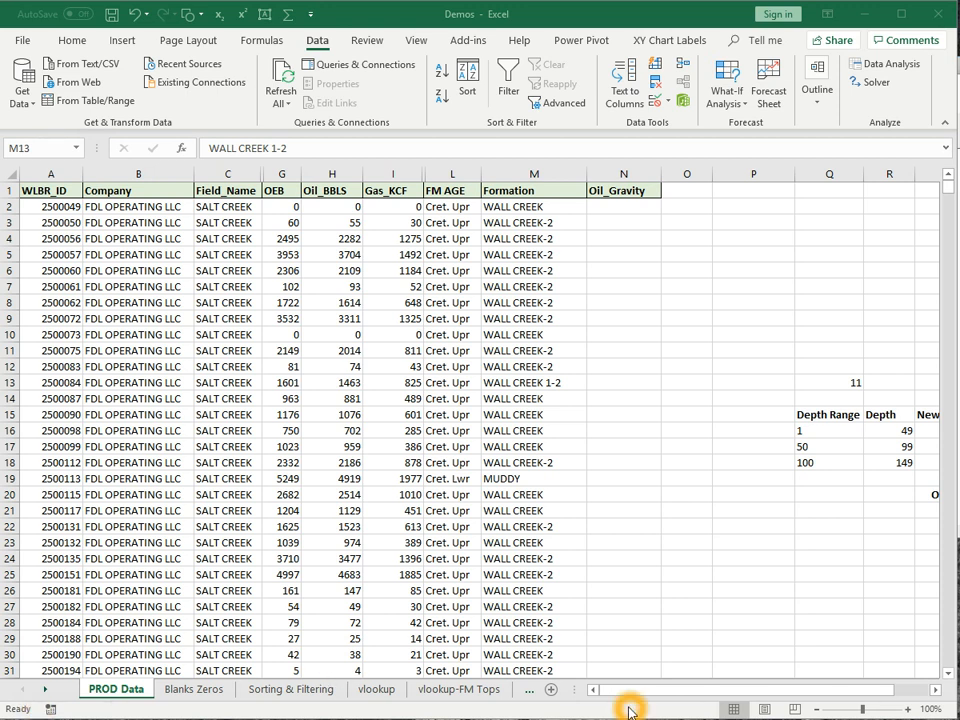
right_click(629, 711)
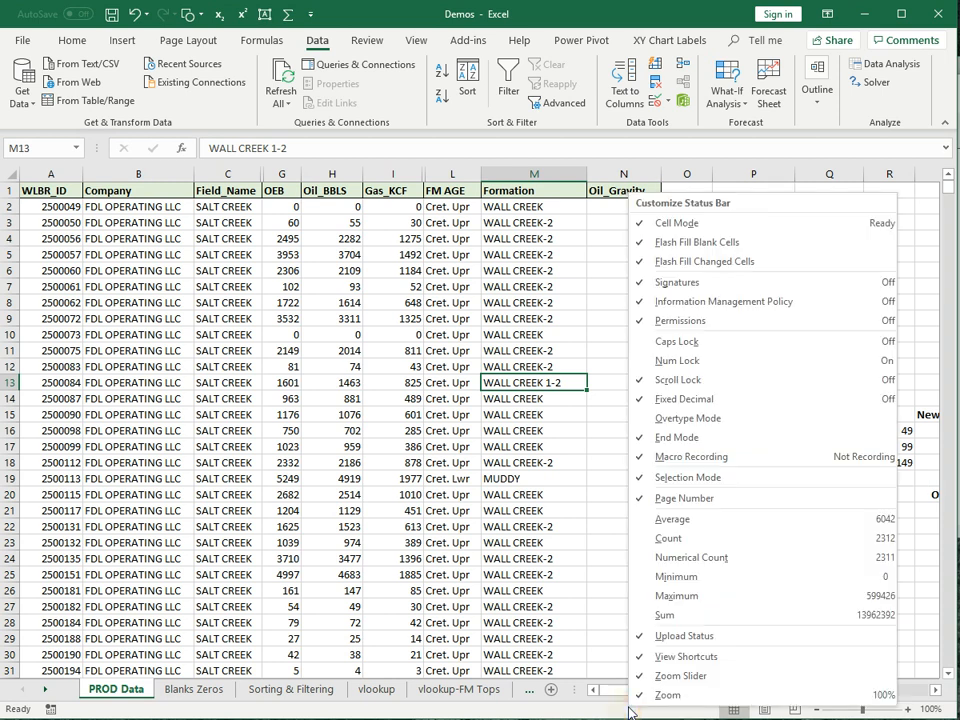
click(687, 522)
click(686, 538)
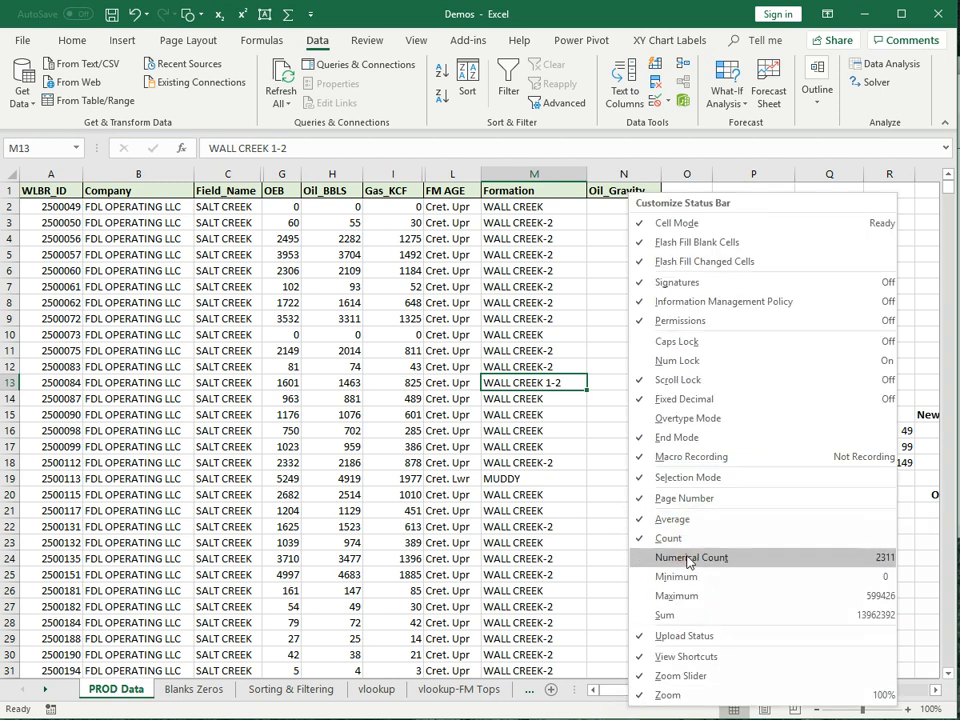
click(688, 558)
click(688, 576)
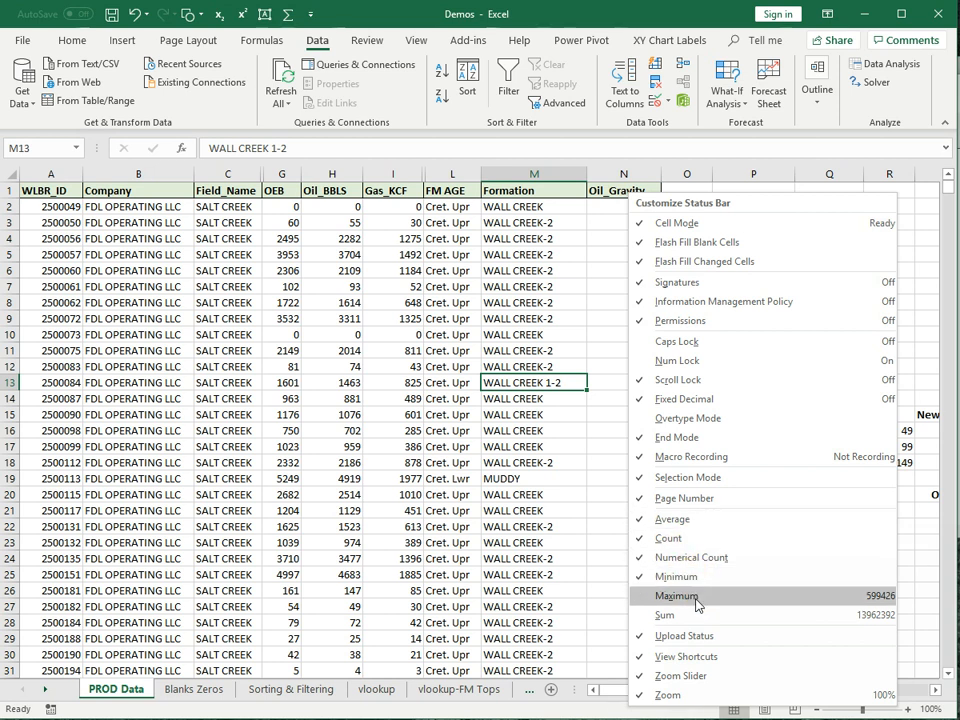
click(697, 600)
click(684, 615)
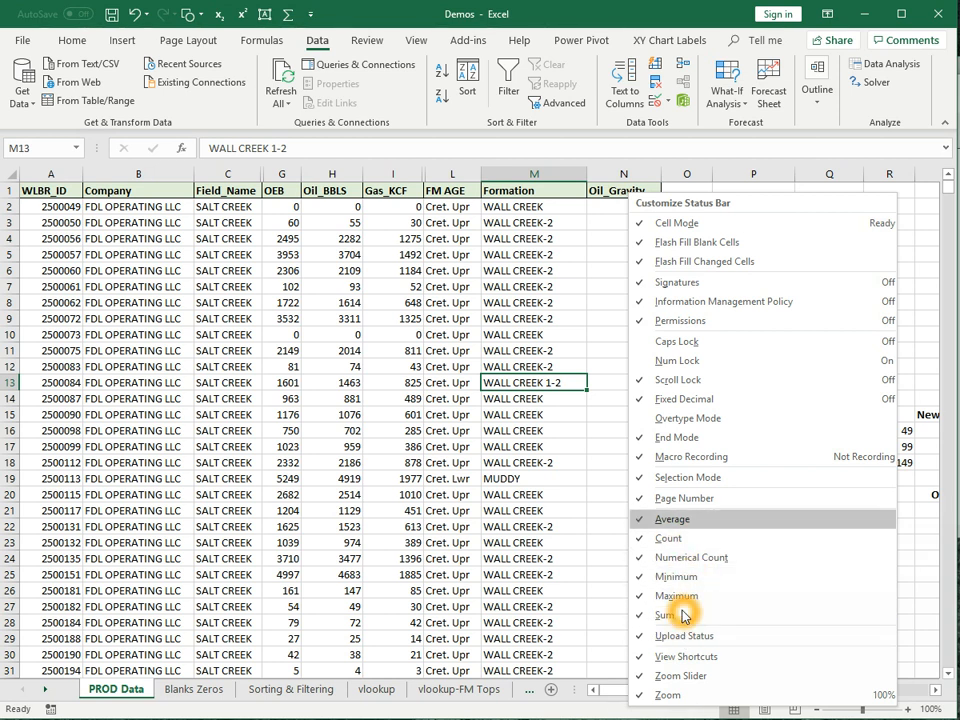
click(601, 501)
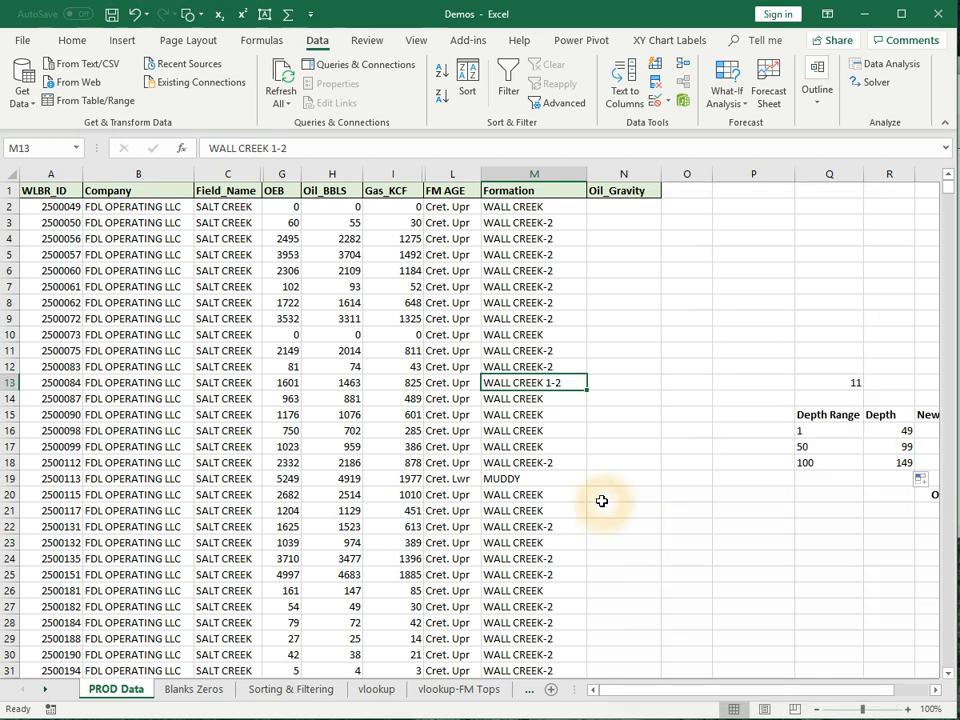
- Select G2:G12, then the whole OEB column G, reading Average 6042, Count 2312, Sum 13962392
click(285, 212)
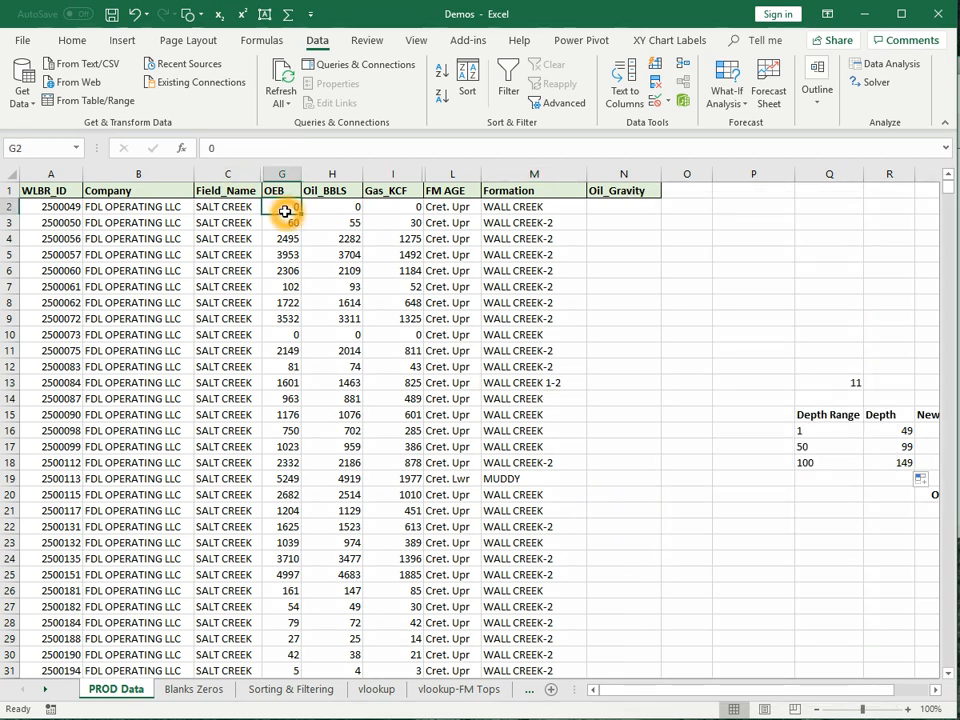
drag(285, 212, 275, 371)
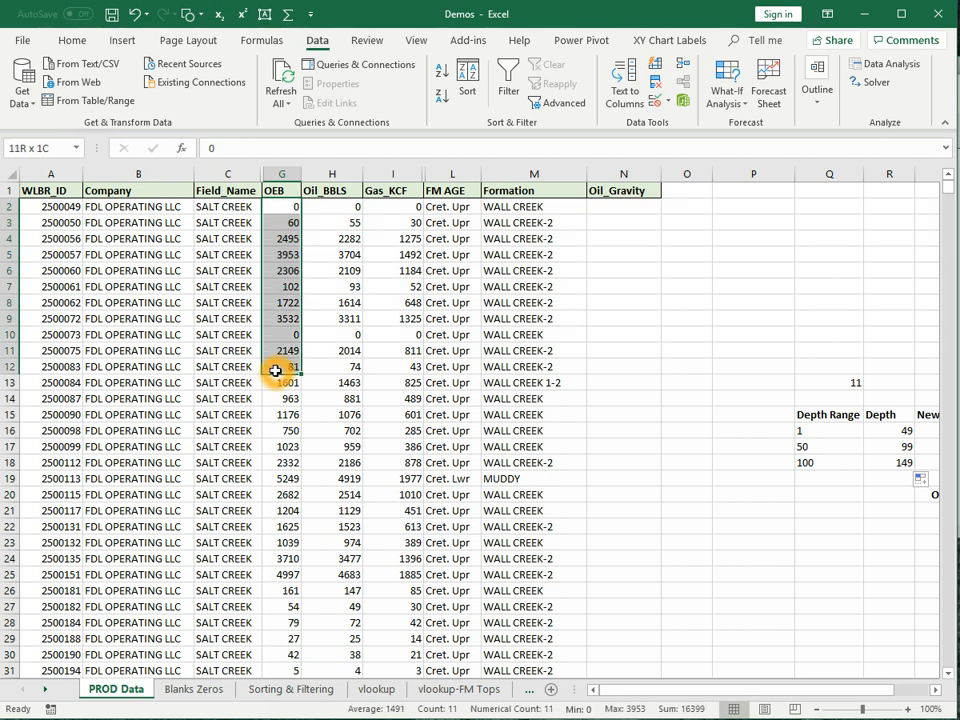
drag(275, 371, 275, 371)
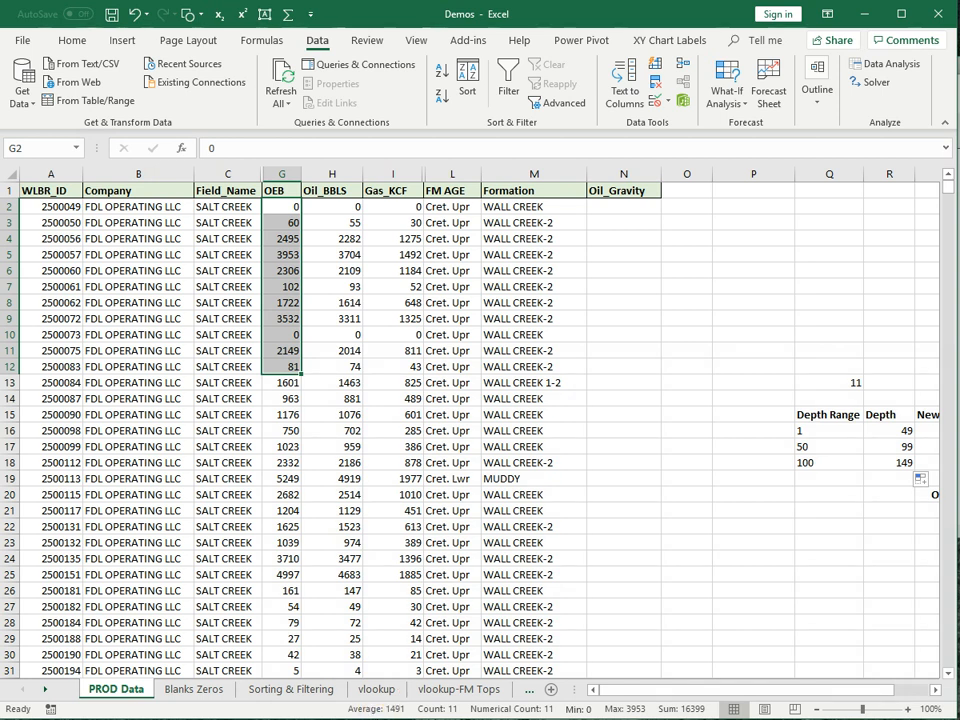
click(376, 710)
click(451, 710)
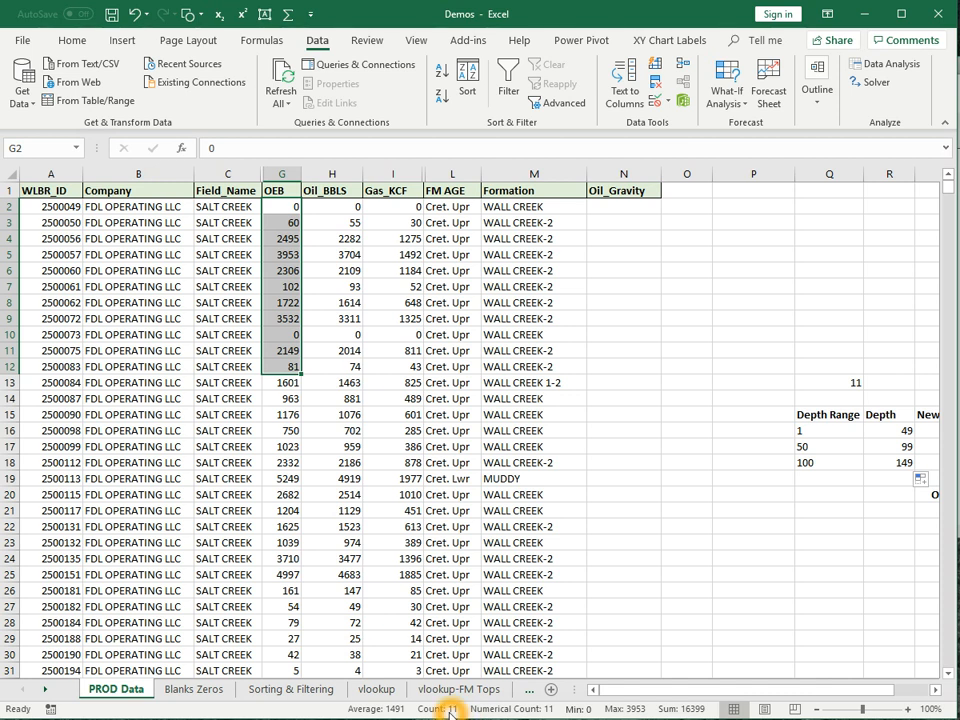
click(513, 707)
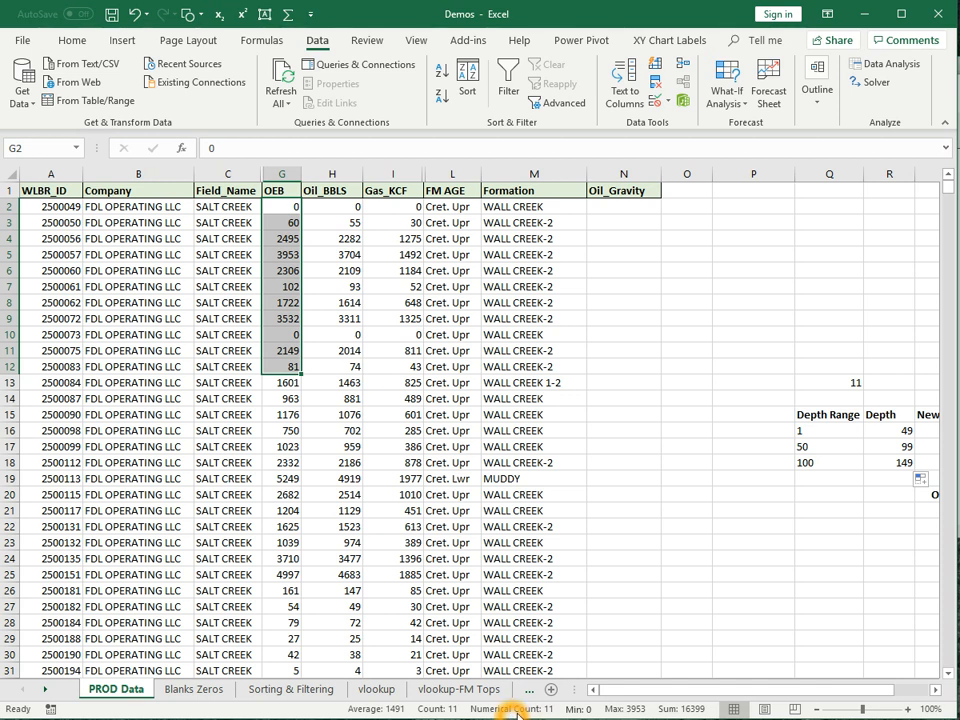
click(437, 709)
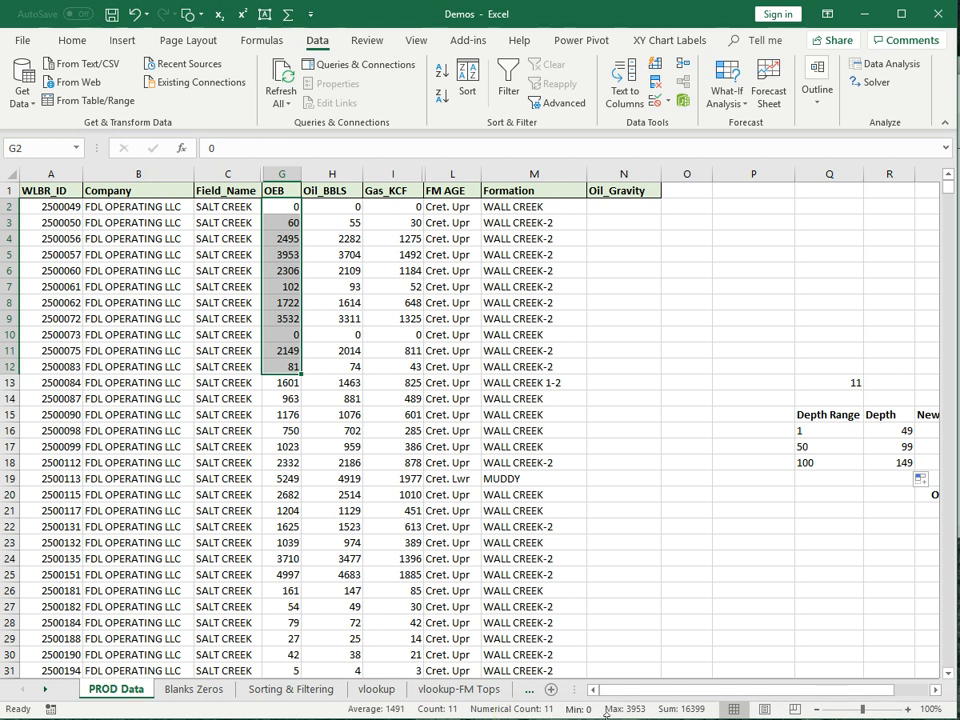
click(669, 710)
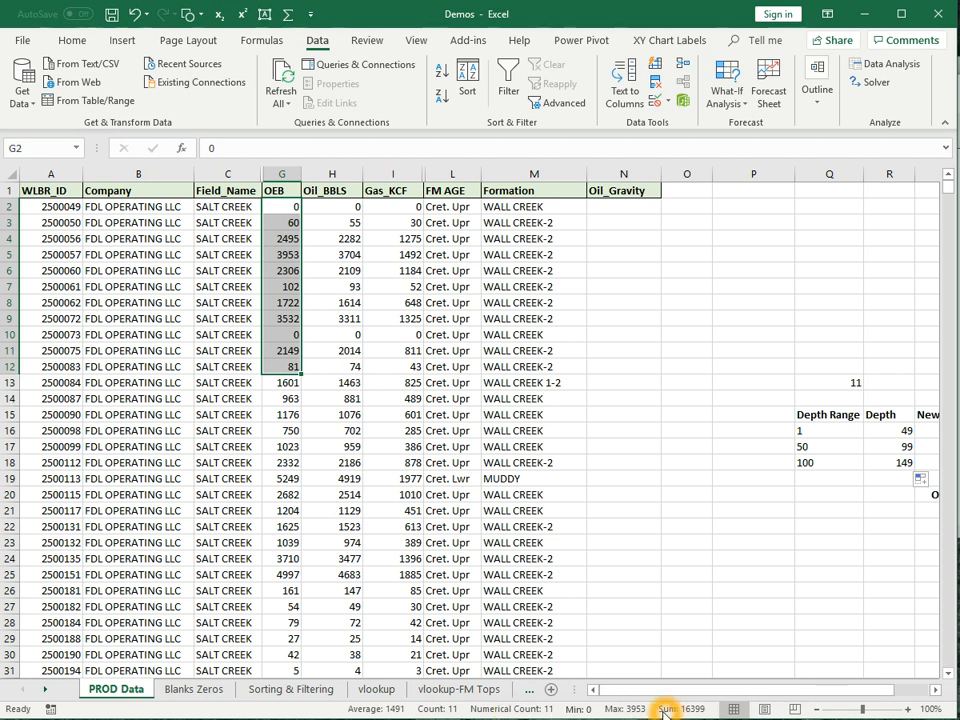
click(274, 151)
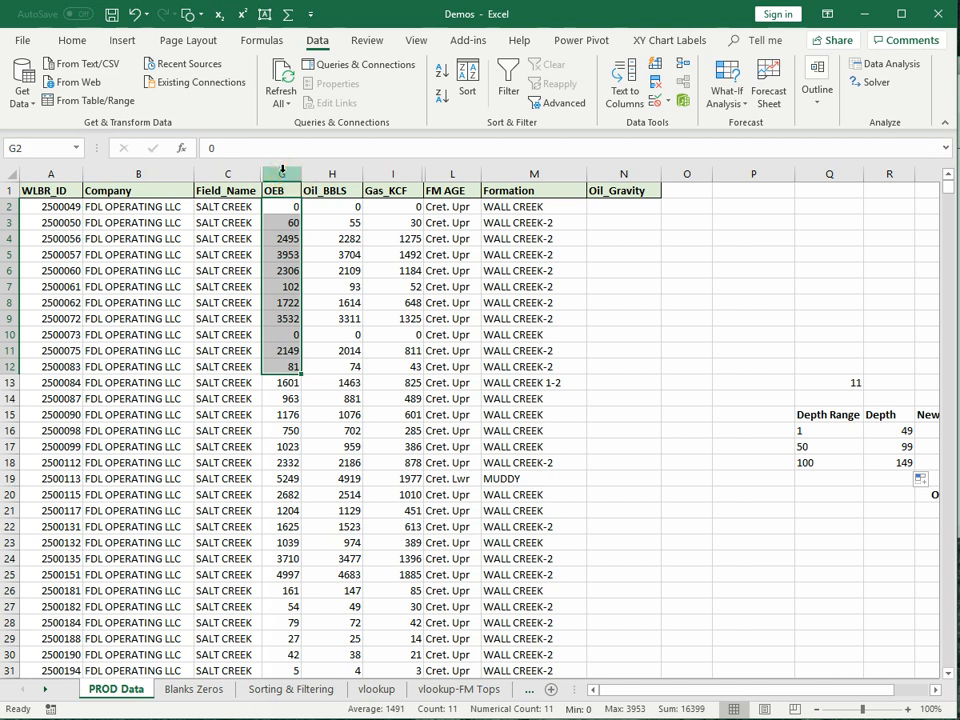
click(282, 174)
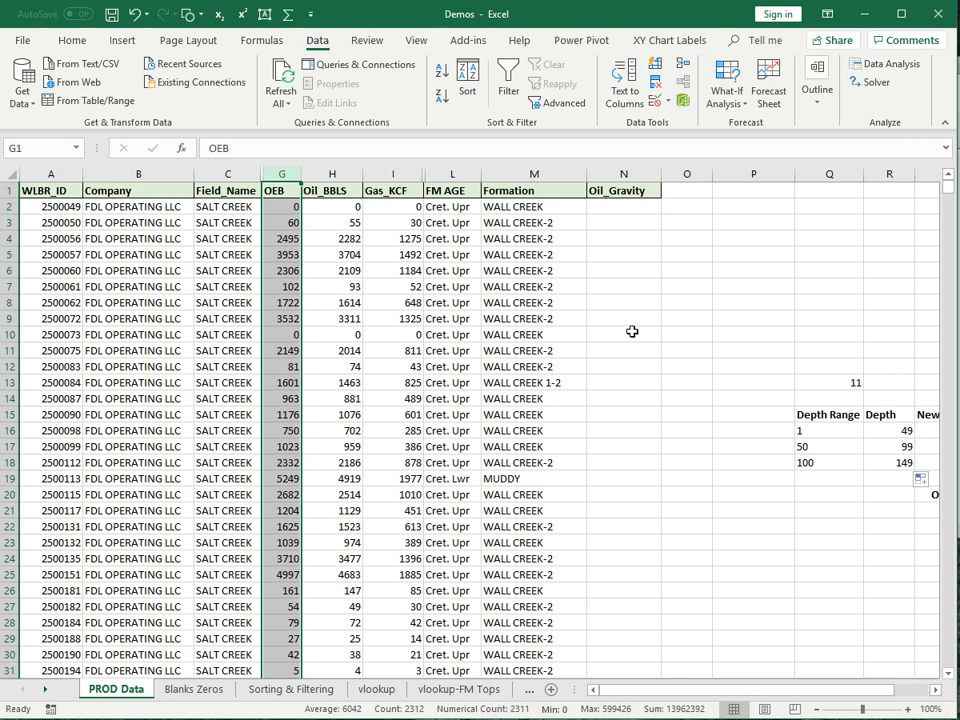
click(632, 172)
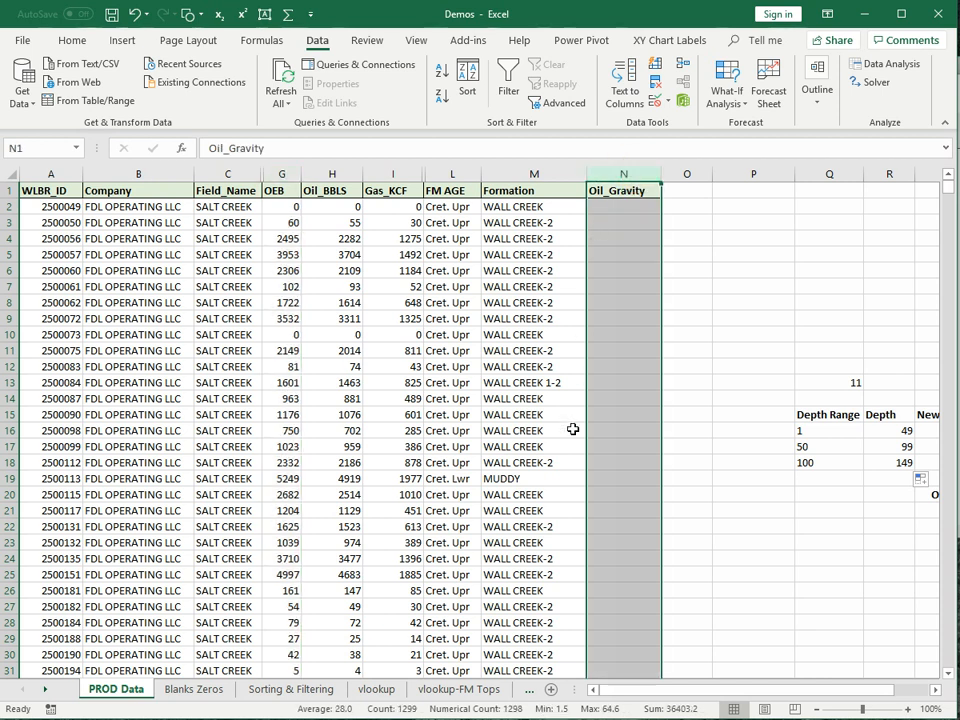
click(346, 709)
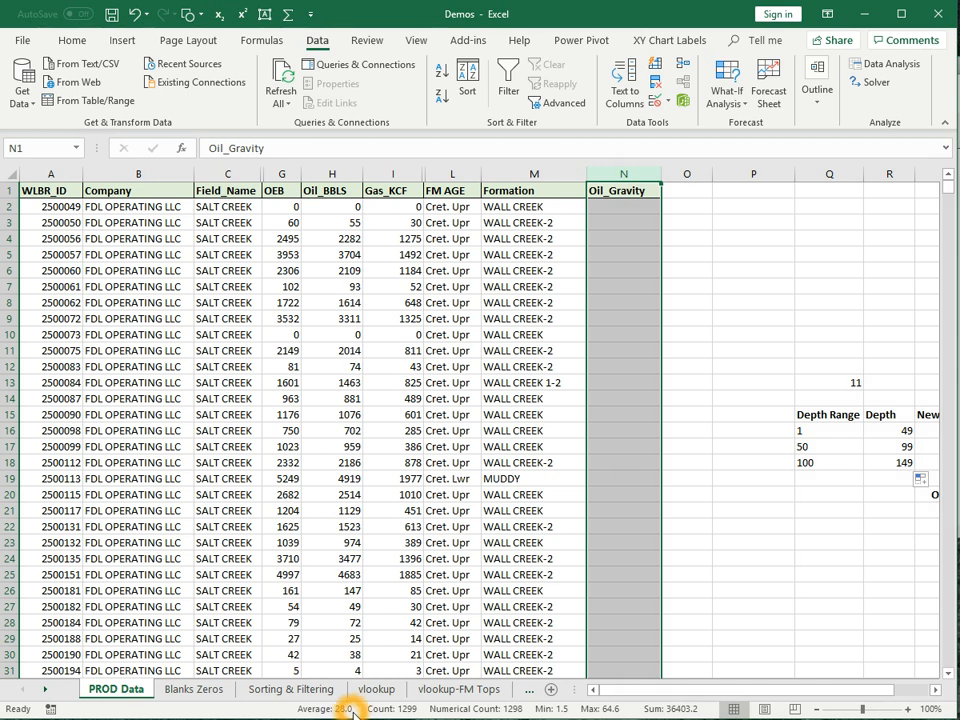
click(402, 710)
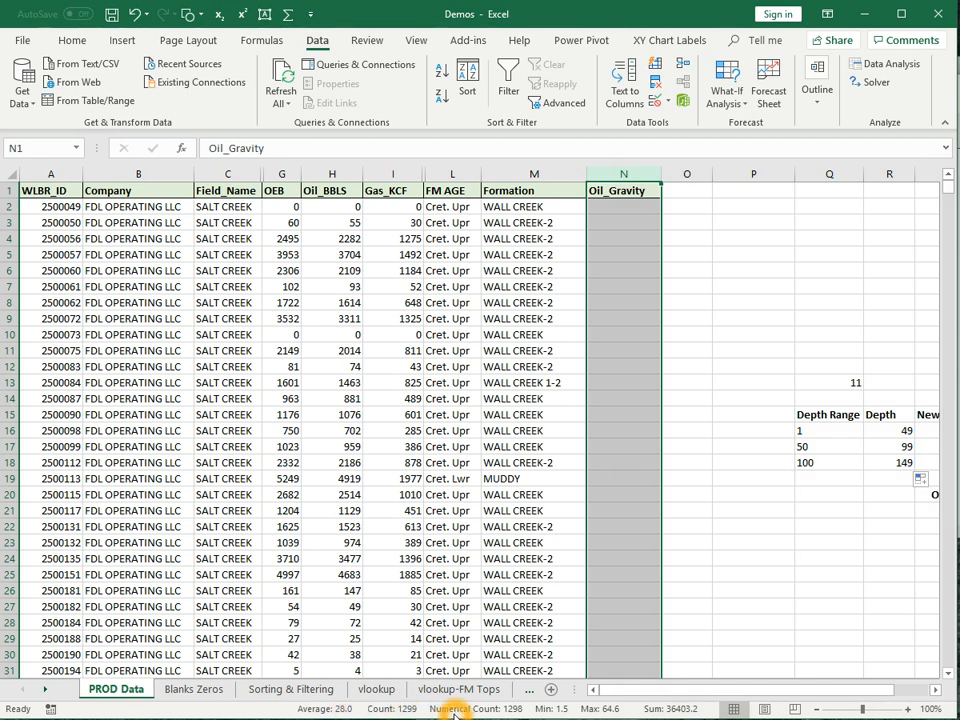
click(530, 710)
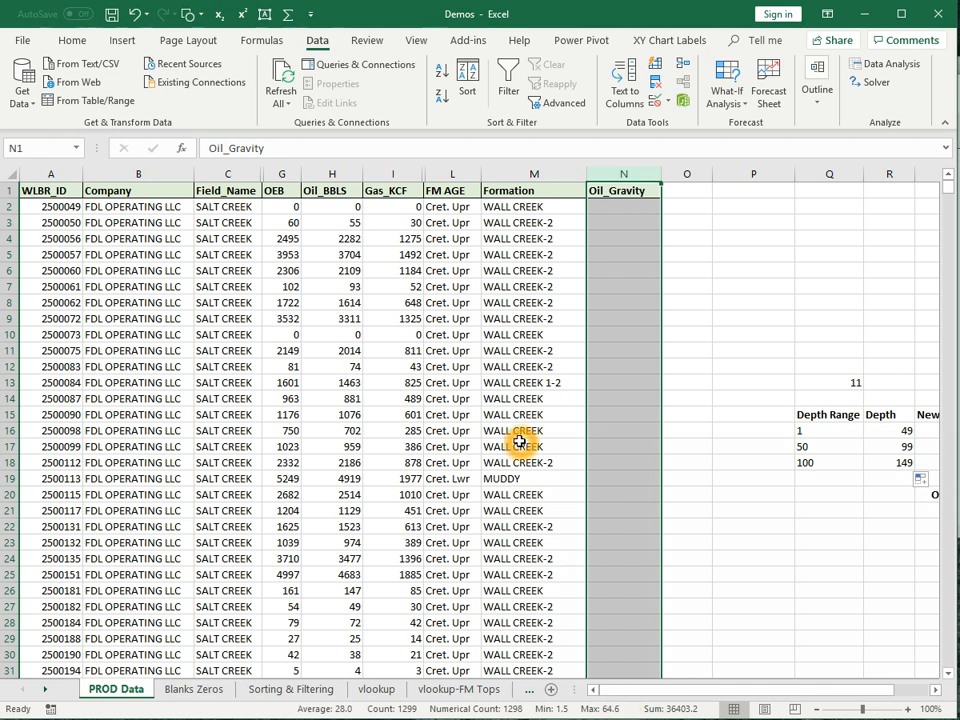
click(289, 174)
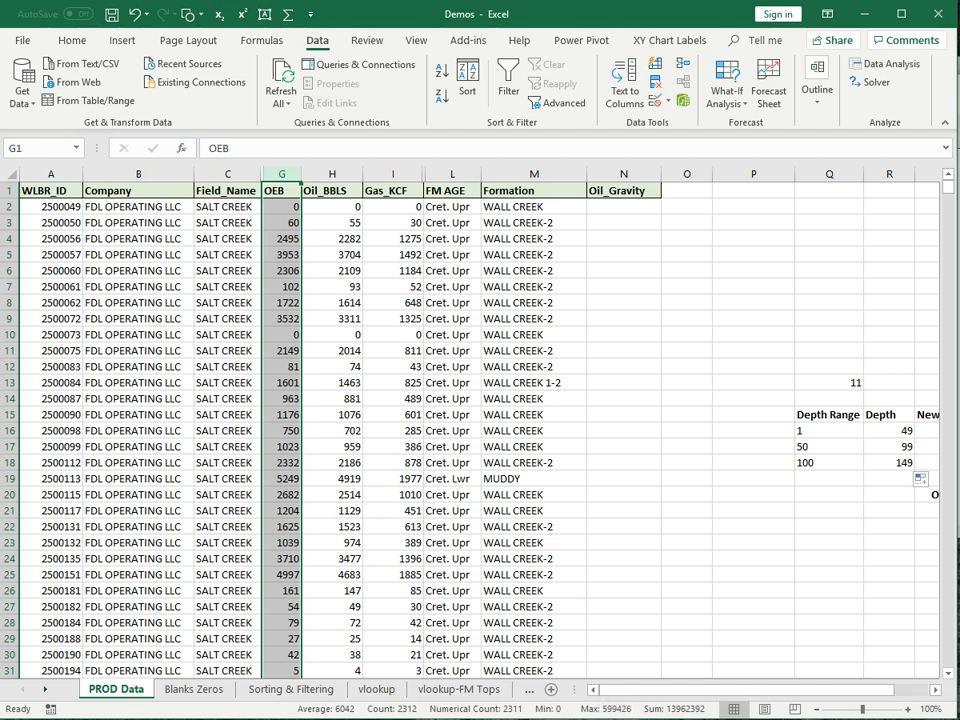
click(712, 520)
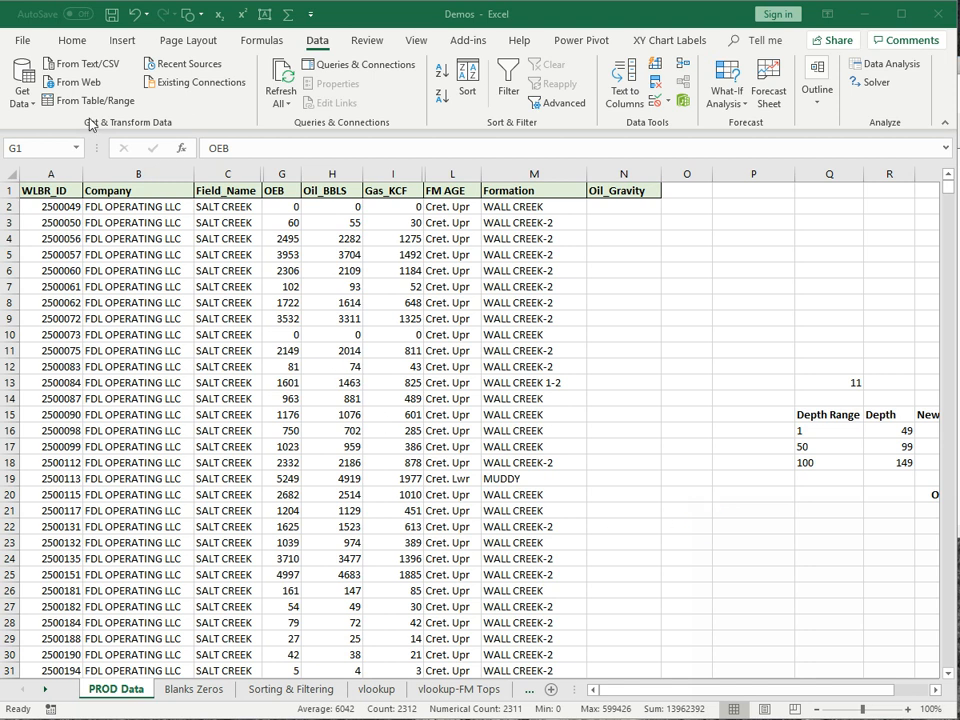
- Add filter arrows to the PROD Data header row via Home > Sort & Filter > Filter
click(67, 45)
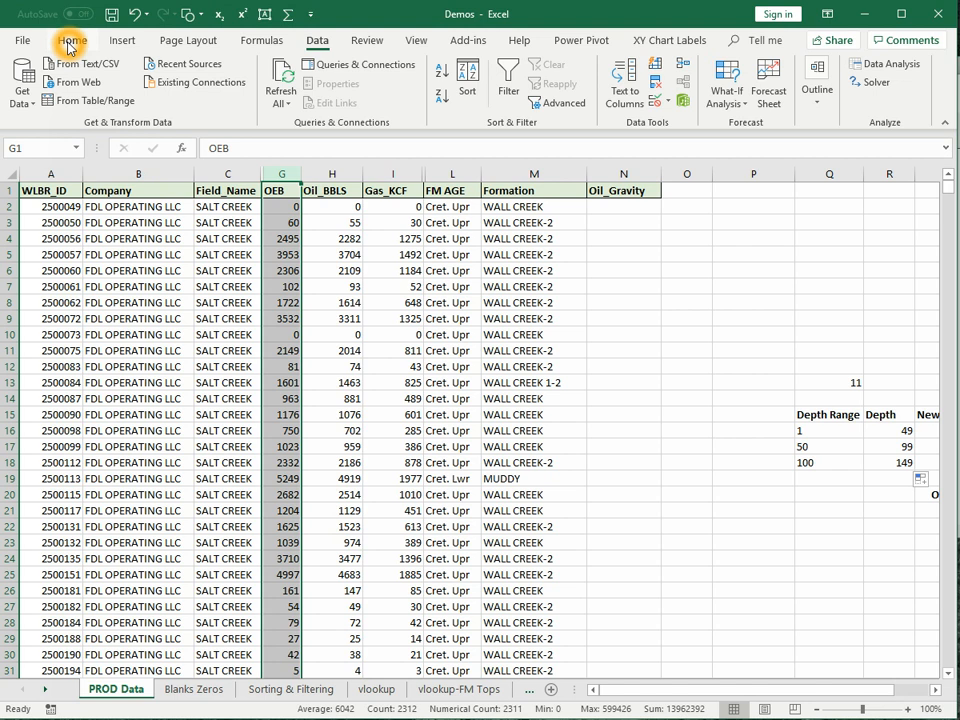
click(71, 41)
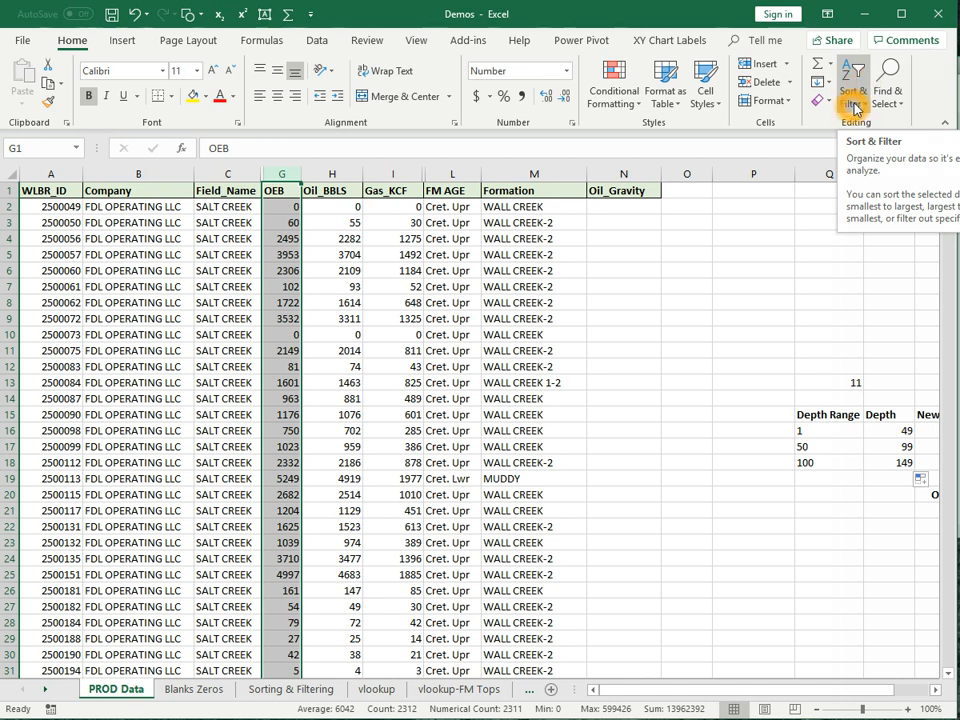
click(729, 336)
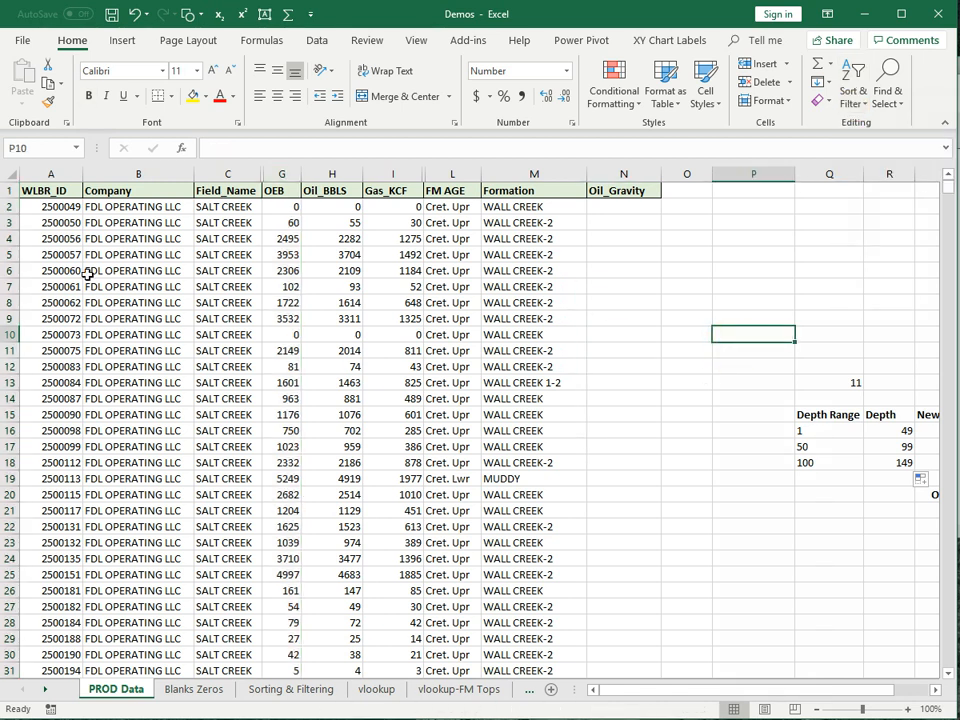
click(50, 191)
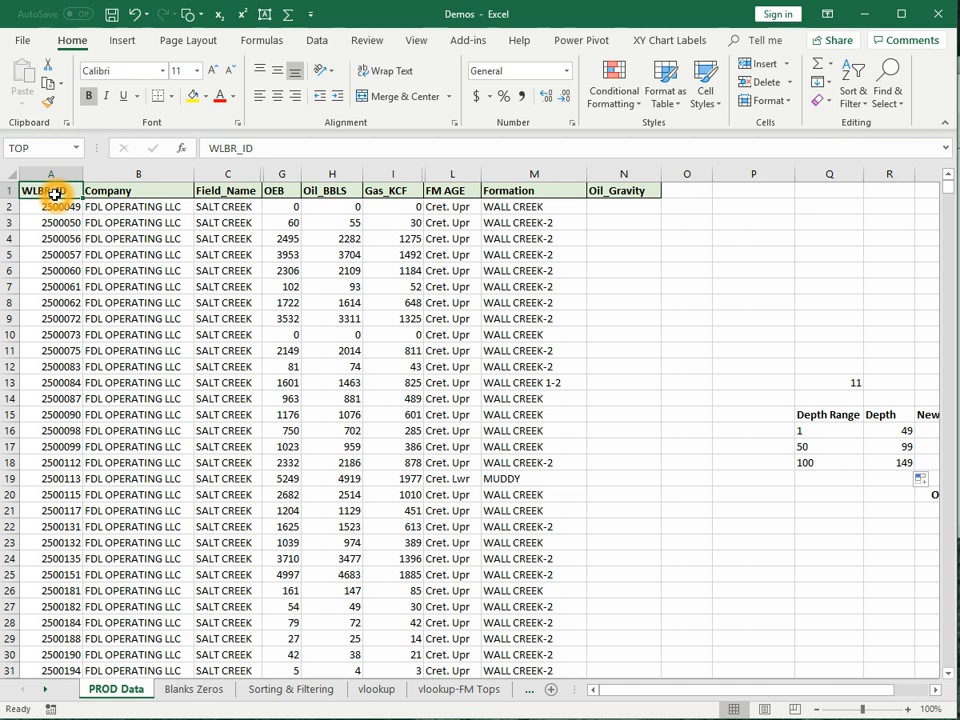
click(855, 100)
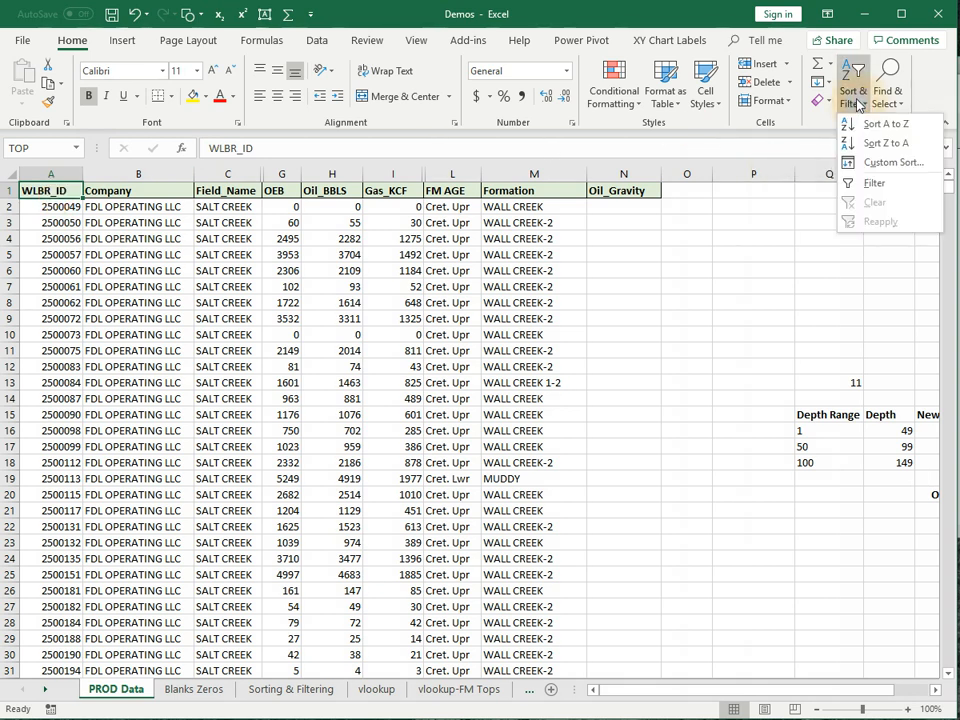
click(861, 186)
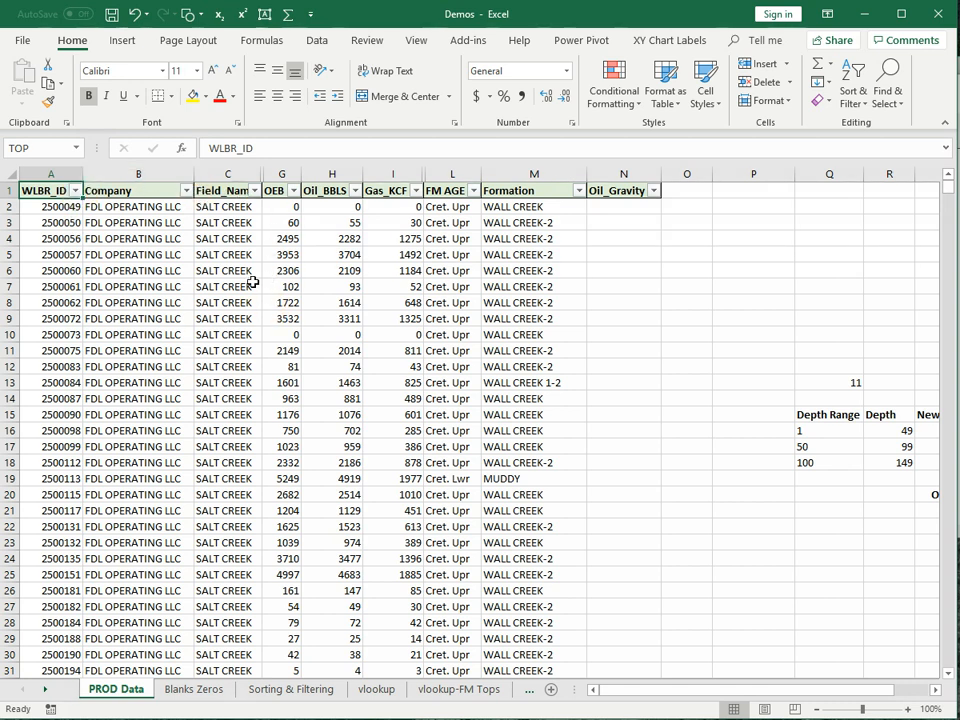
- Filter Field_Name to only SMOKEY GAP and SMOKY GAP, leaving 37 of 2311 records
click(254, 191)
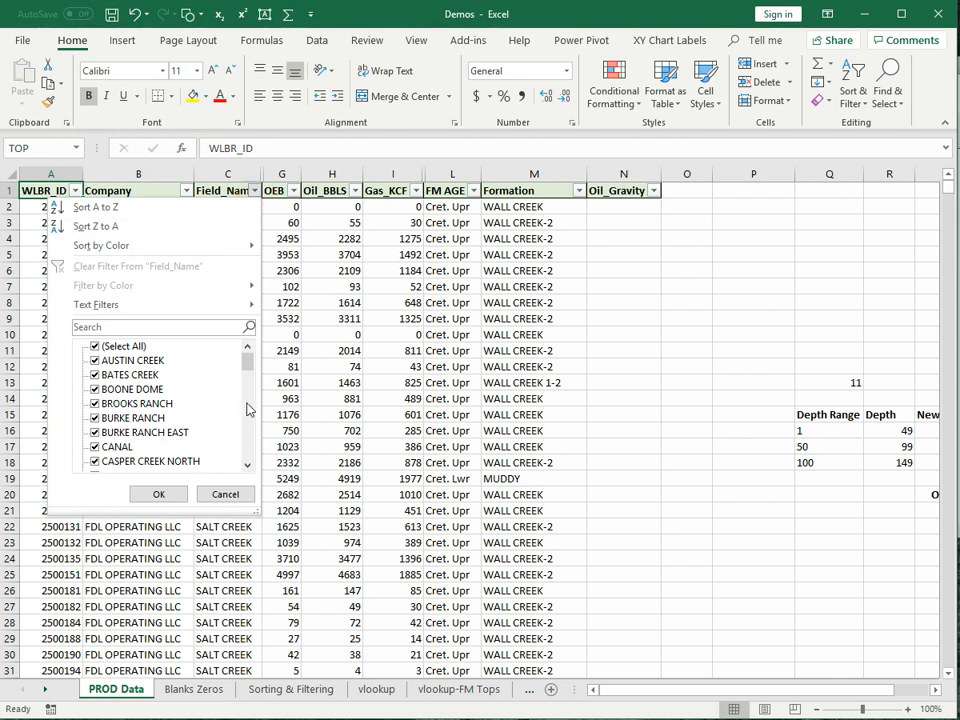
mouse_move(250, 362)
mouse_down()
mouse_move(243, 478)
mouse_move(253, 360)
mouse_up()
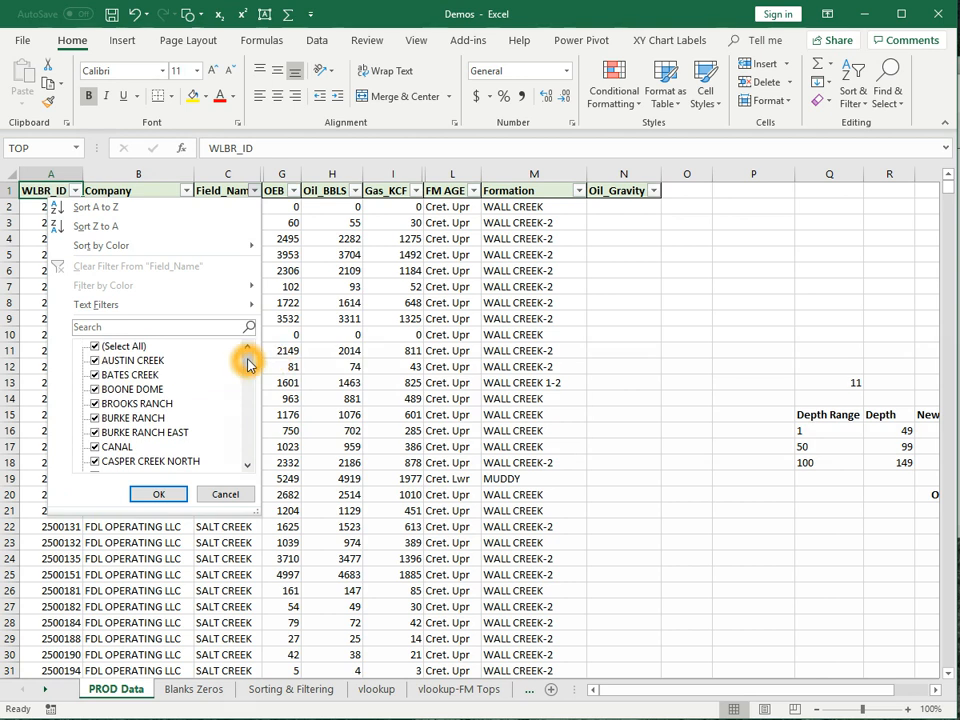
drag(249, 362, 250, 375)
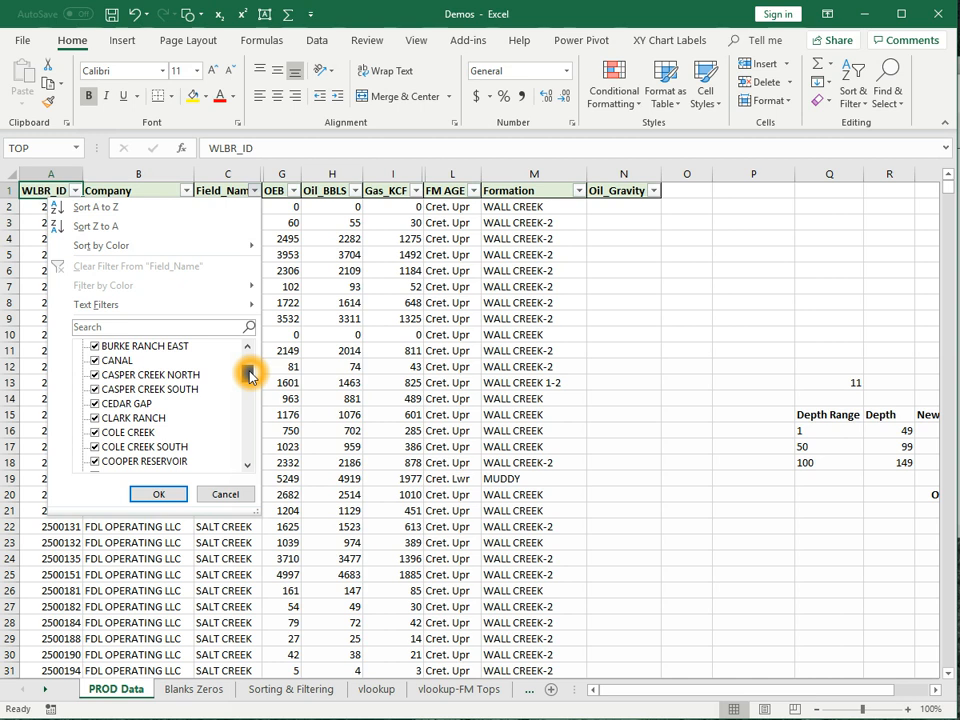
drag(250, 375, 246, 420)
scroll(204, 450, down, 2)
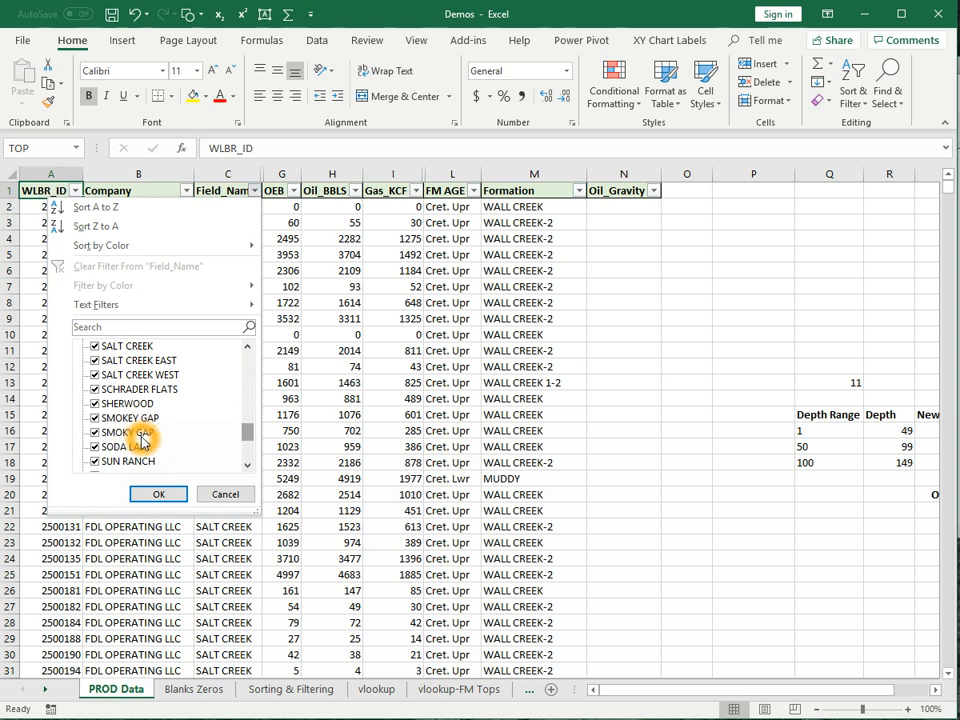
scroll(245, 432, up, 15)
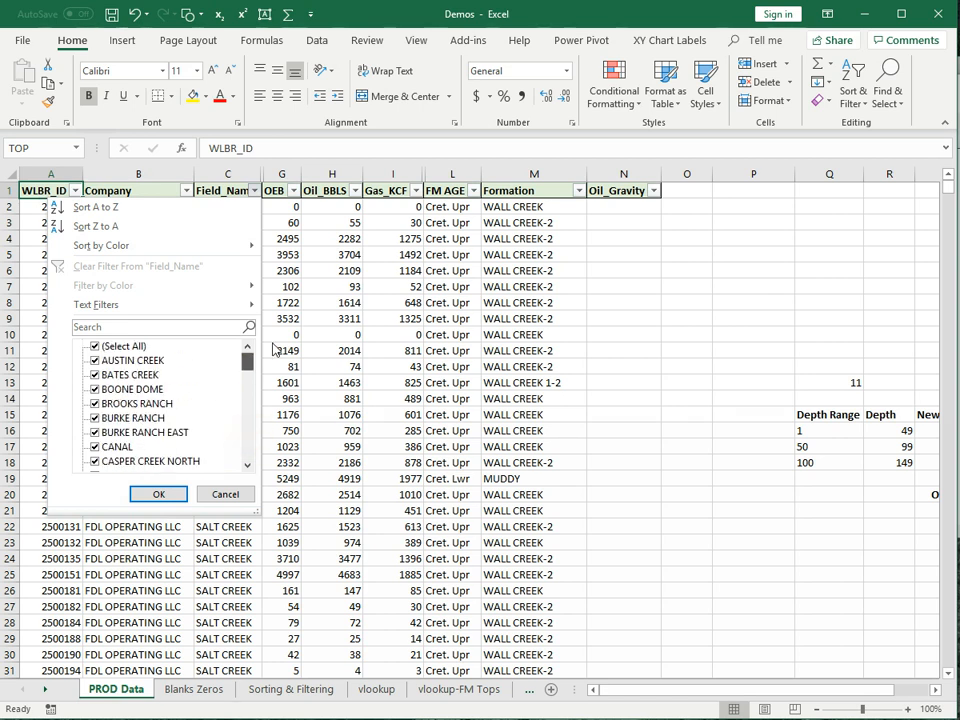
click(96, 347)
drag(247, 370, 216, 426)
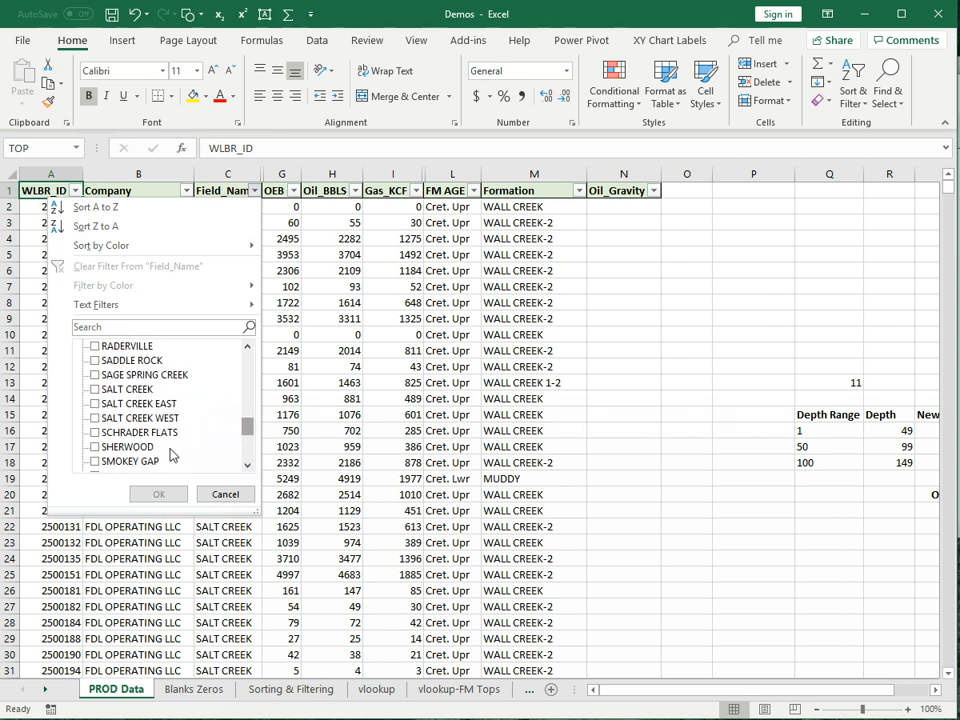
scroll(137, 440, down, 1)
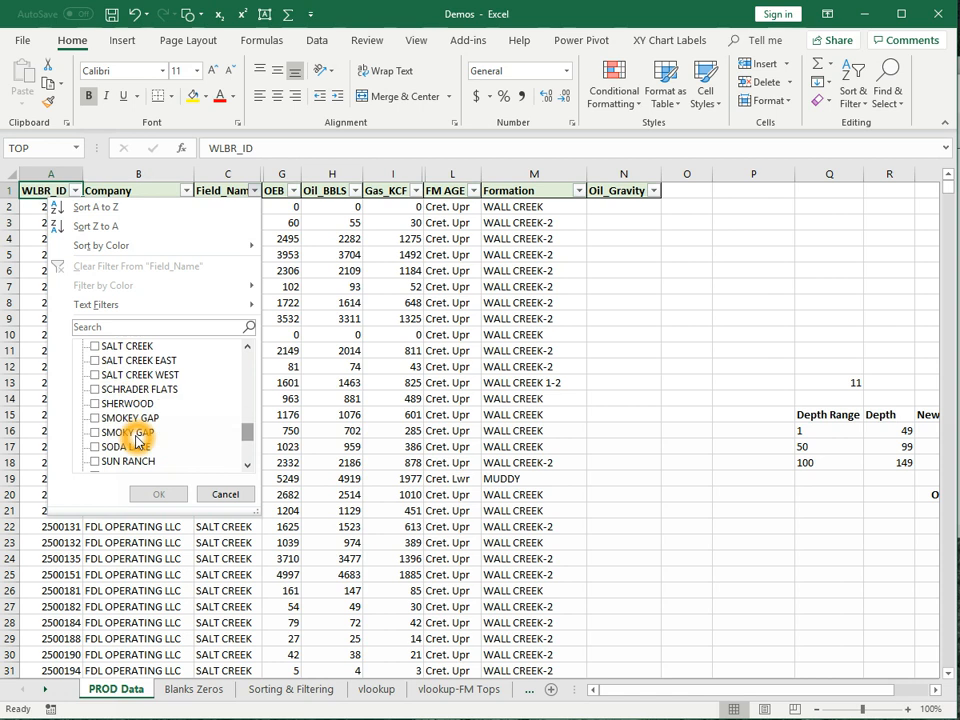
click(103, 419)
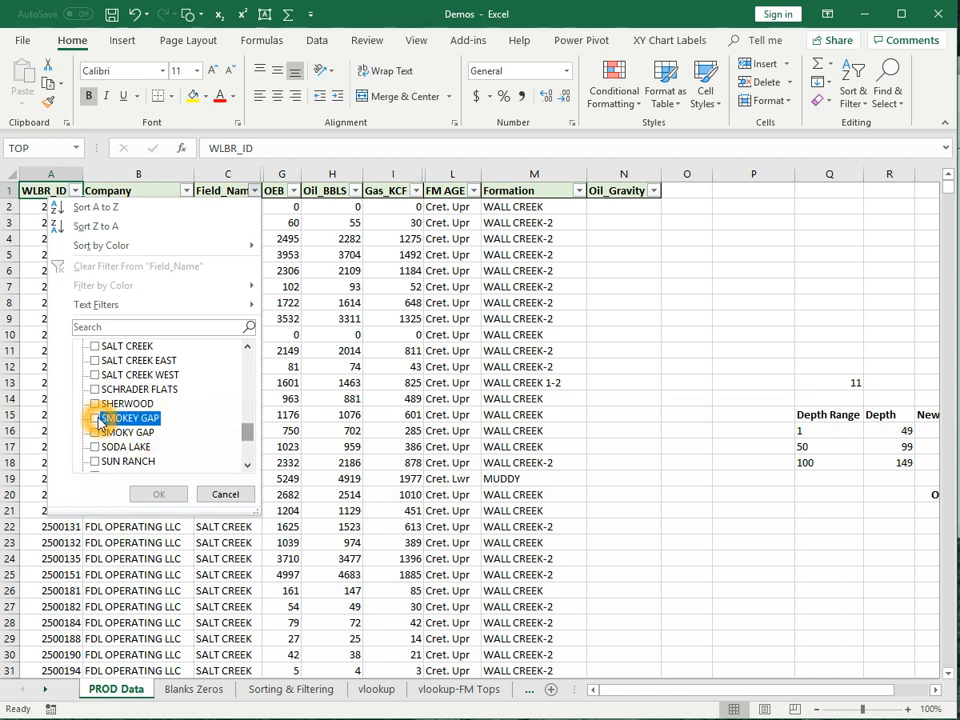
click(95, 433)
click(168, 496)
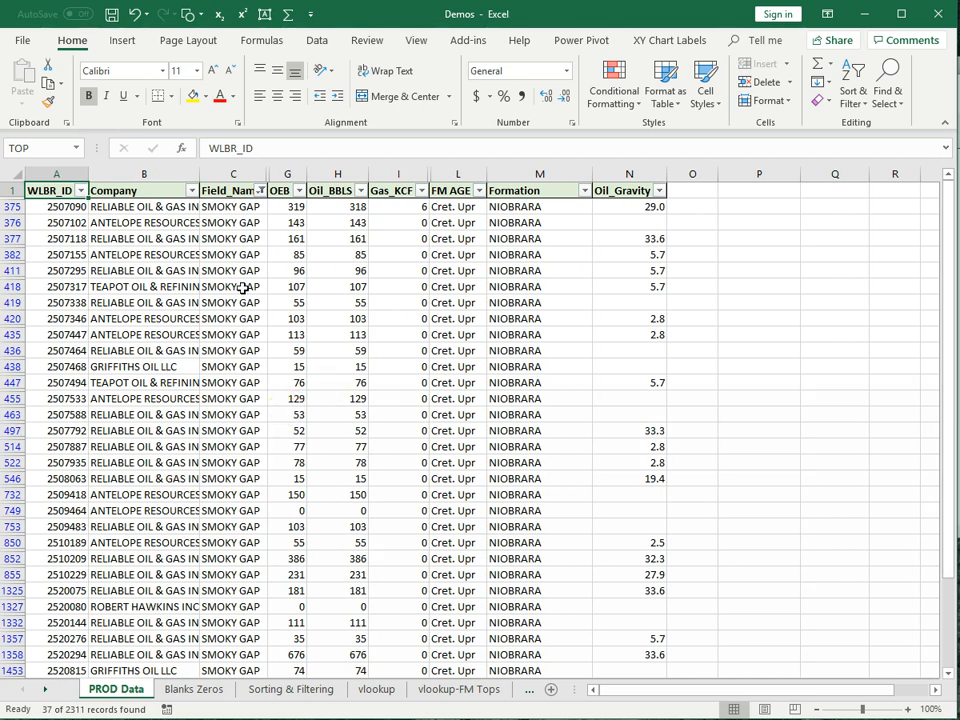
scroll(246, 306, down, 4)
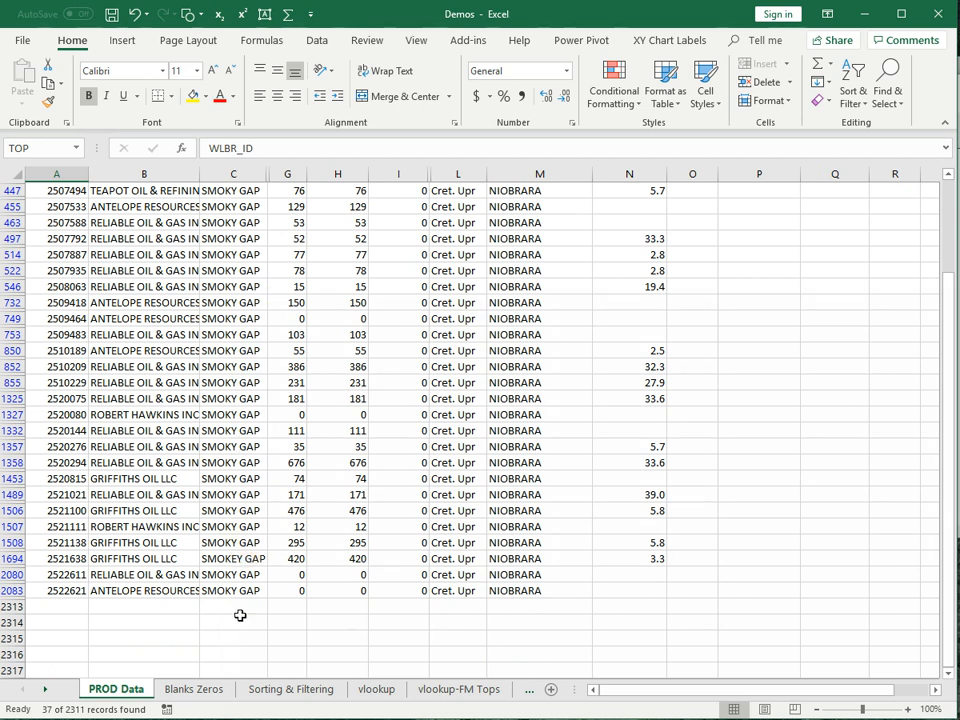
click(233, 562)
double_click(232, 559)
text(E)
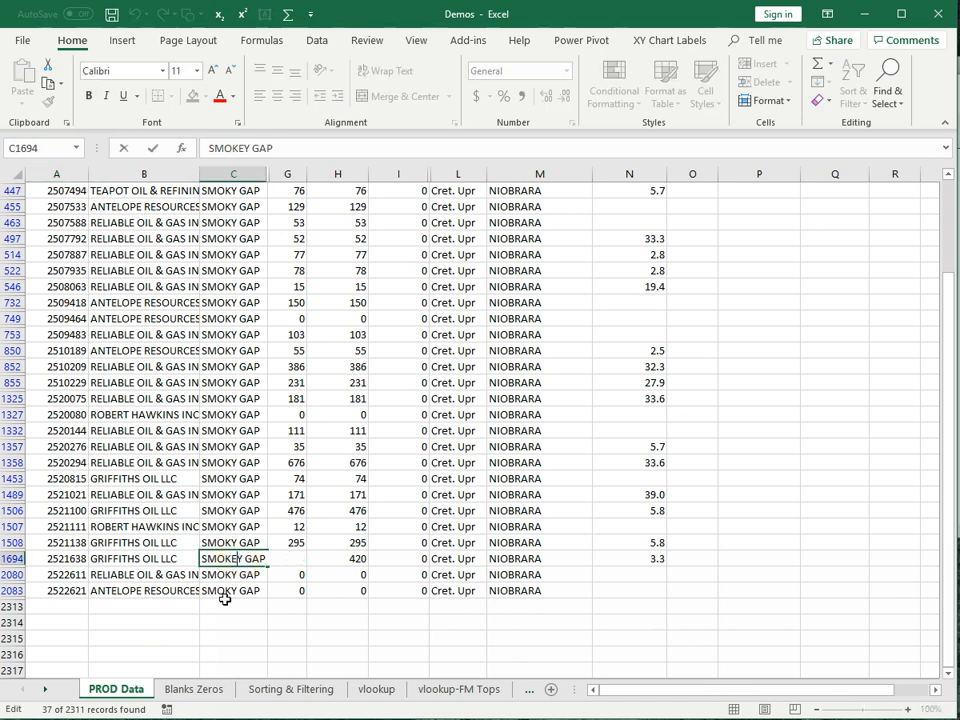
key(BackSpace)
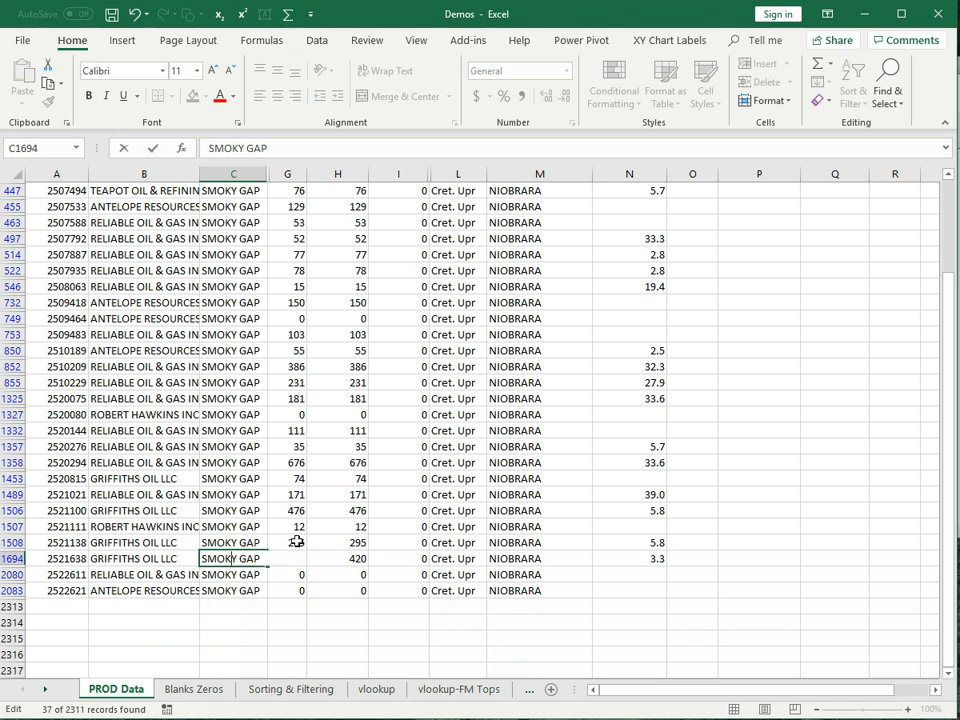
scroll(285, 545, up, 3)
scroll(280, 546, up, 2)
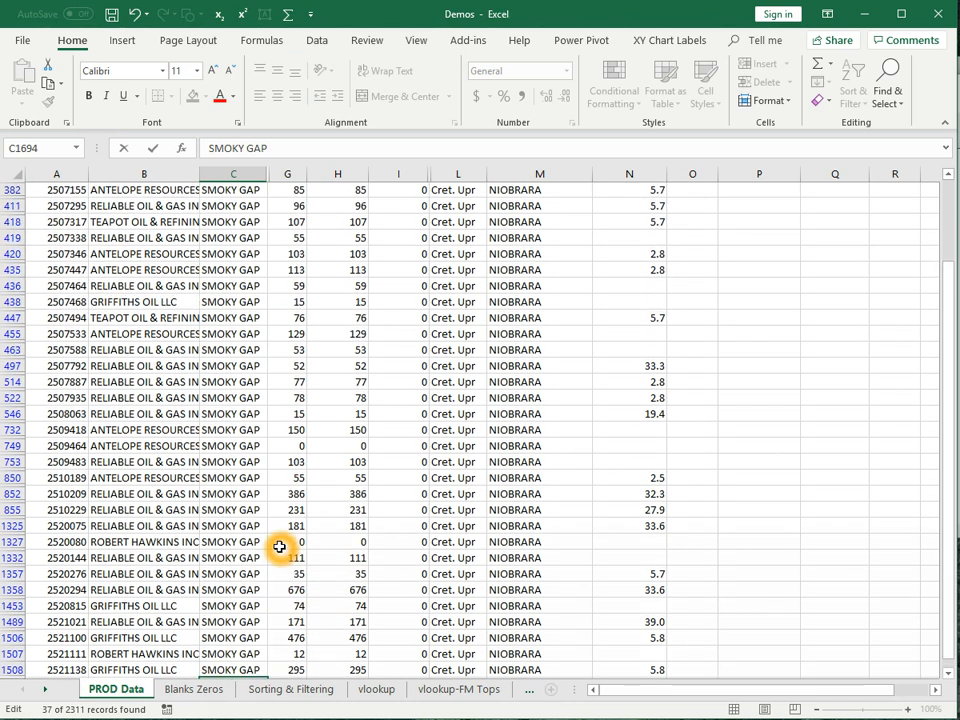
scroll(280, 548, down, 4)
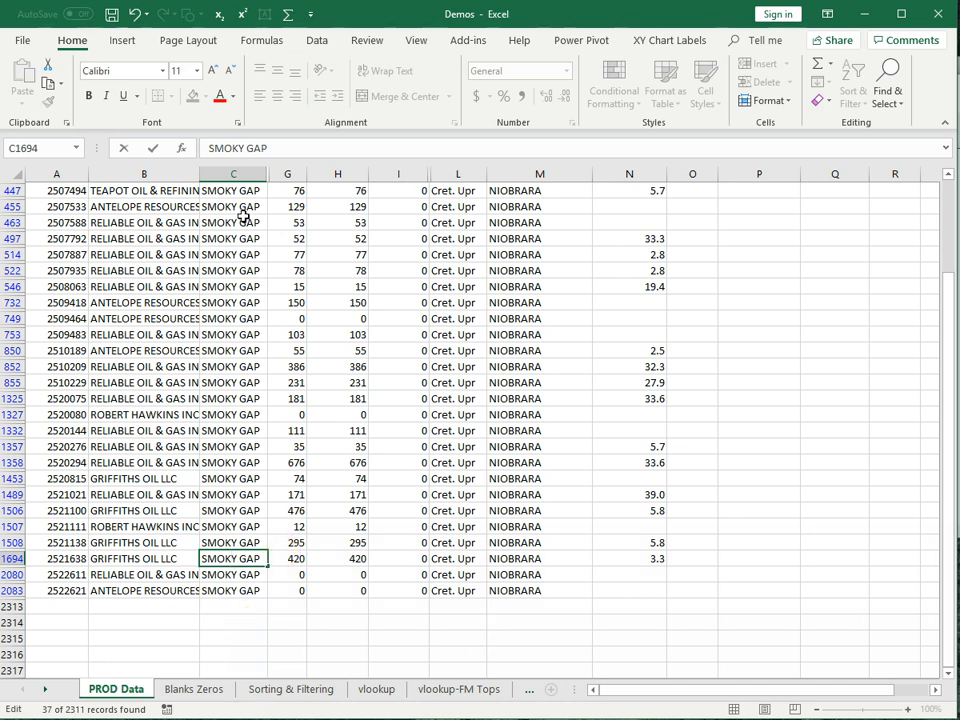
scroll(288, 413, up, 4)
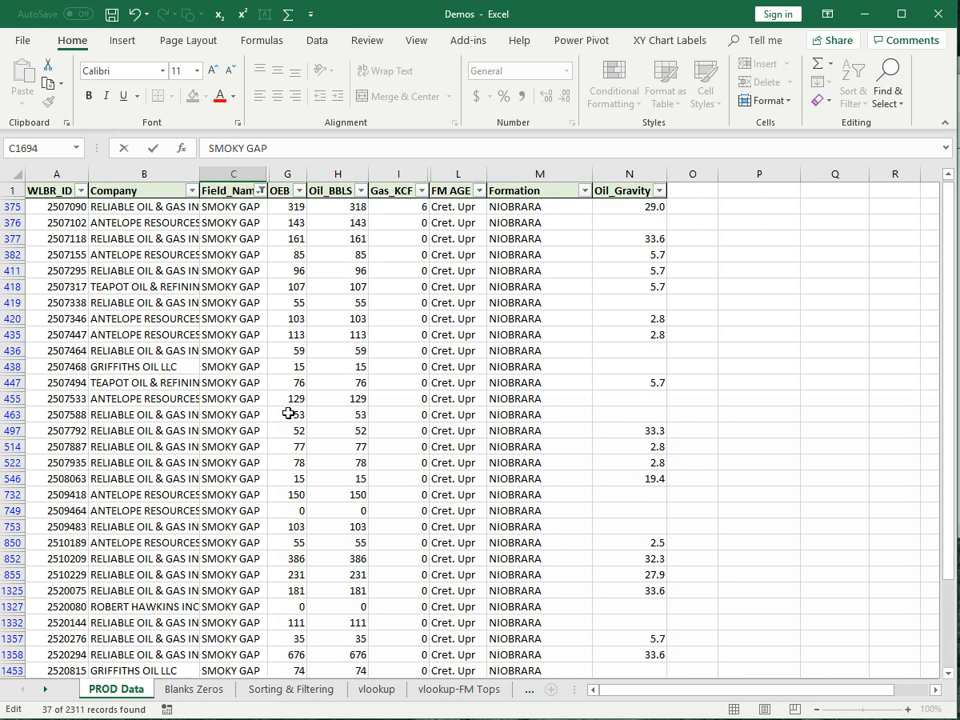
- Reopen the Field_Name filter and browse through its value checklist
click(259, 190)
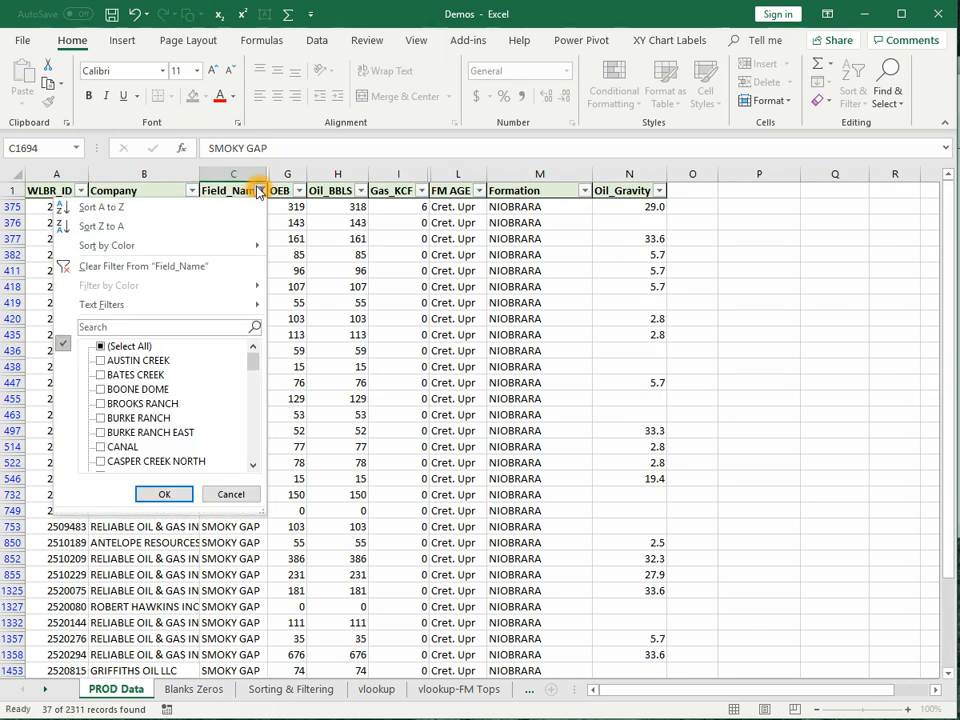
drag(253, 364, 243, 436)
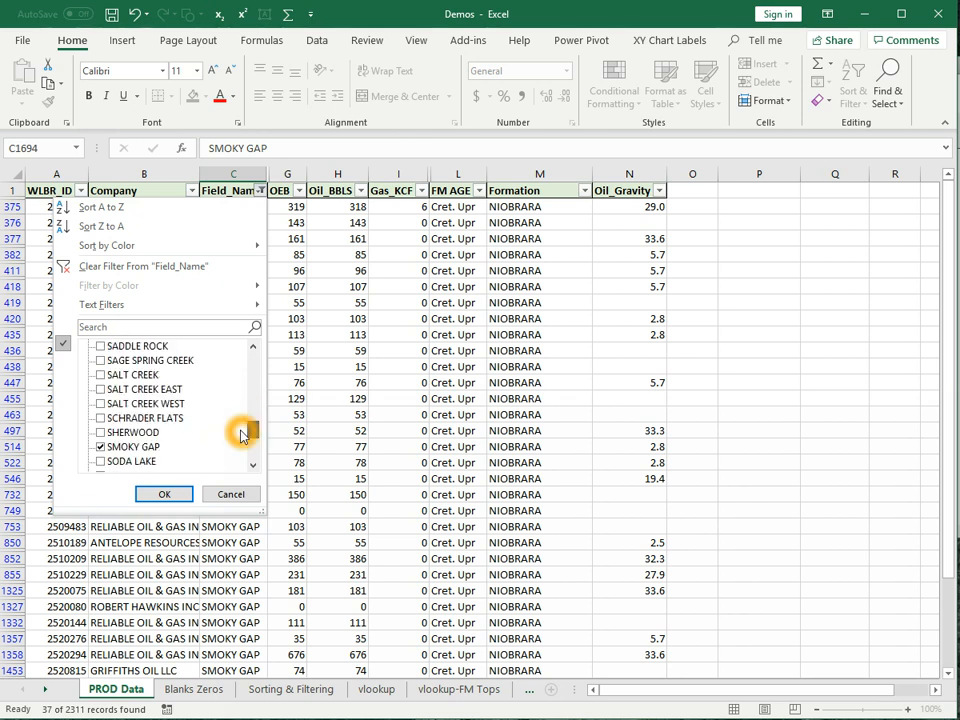
click(126, 450)
click(97, 462)
click(133, 447)
click(251, 428)
drag(251, 431, 257, 333)
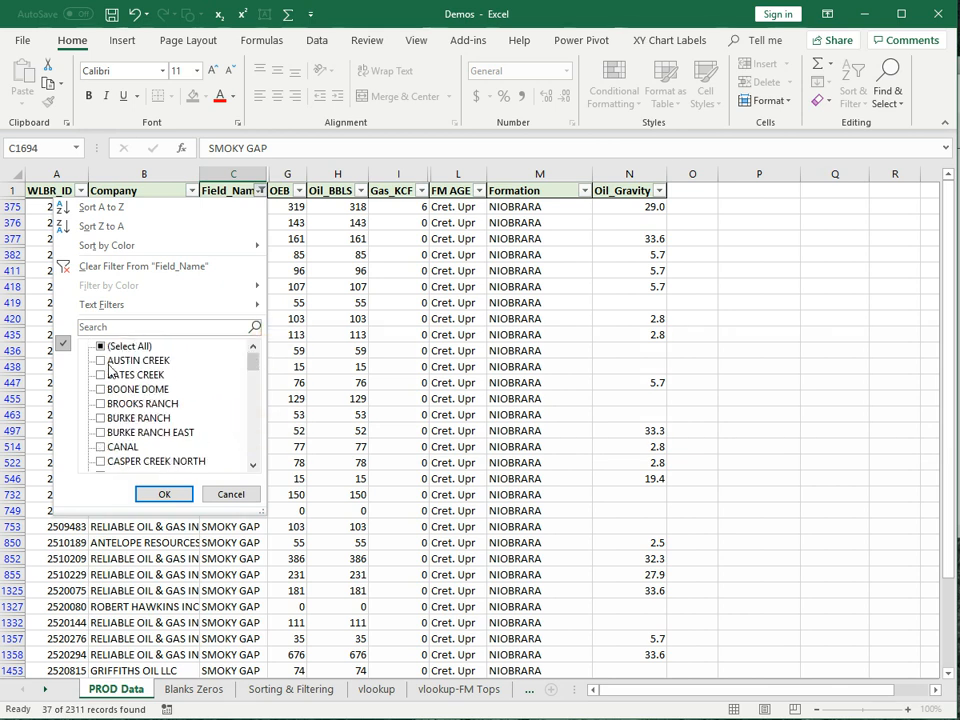
click(101, 348)
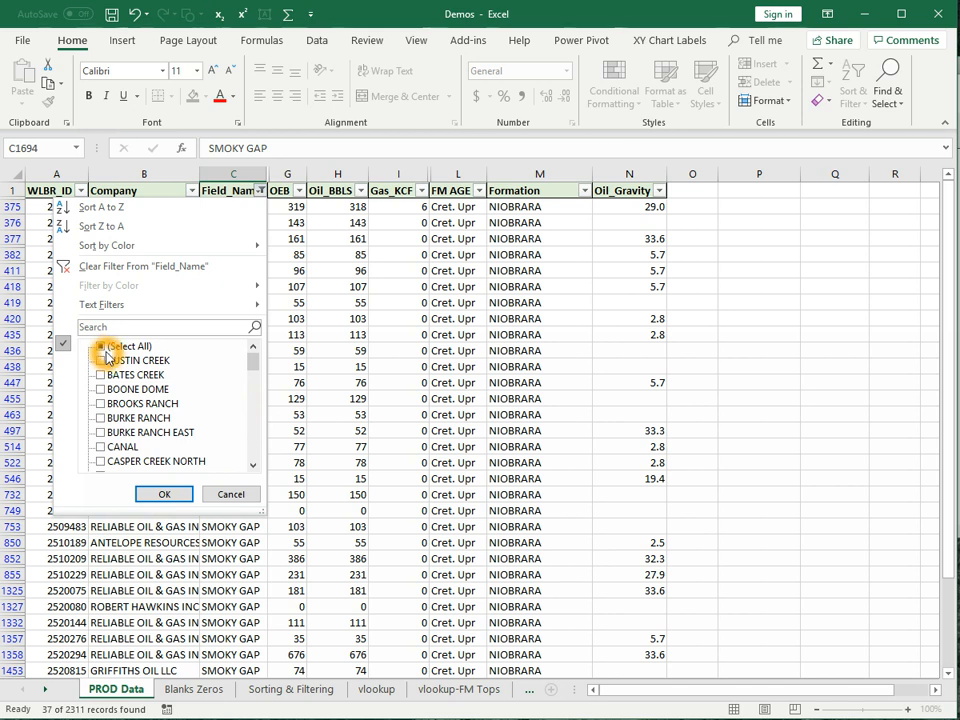
click(15, 219)
click(15, 219)
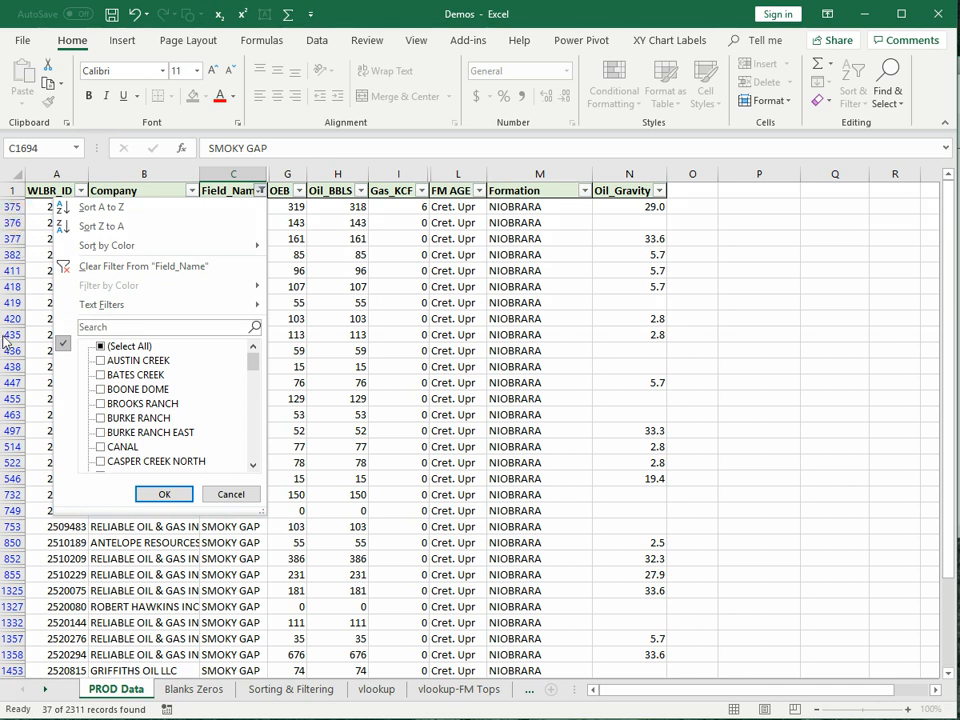
click(34, 532)
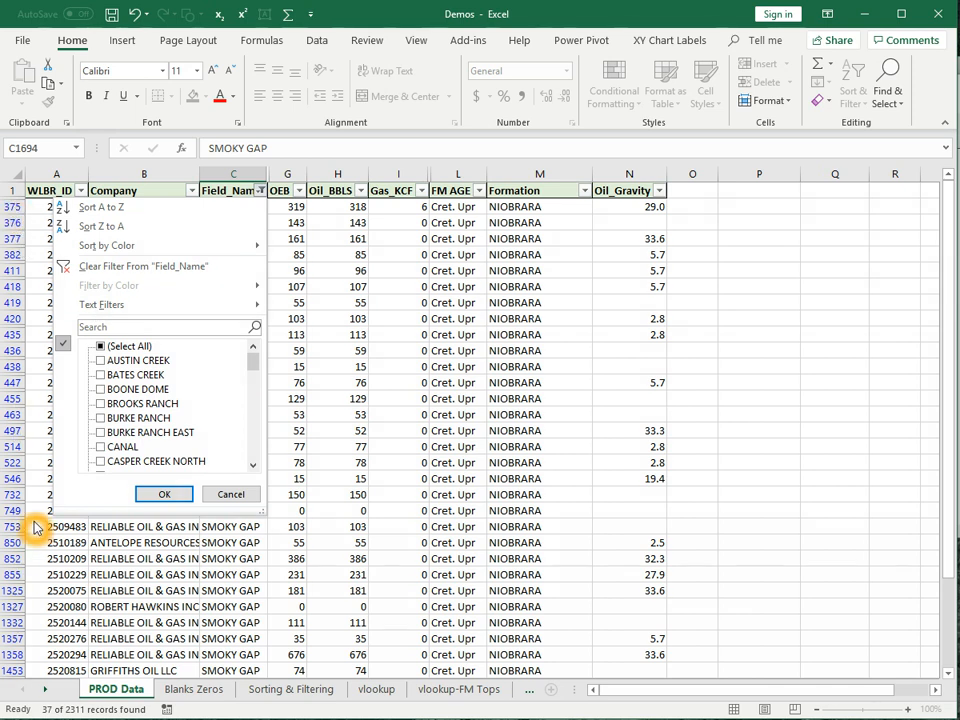
click(26, 470)
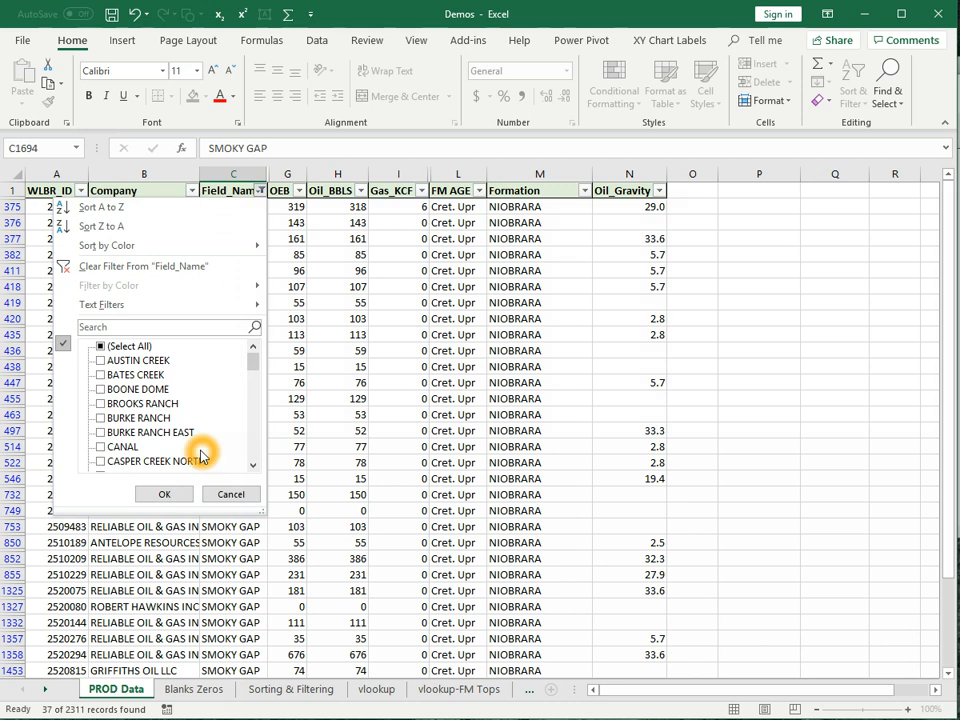
drag(257, 364, 238, 482)
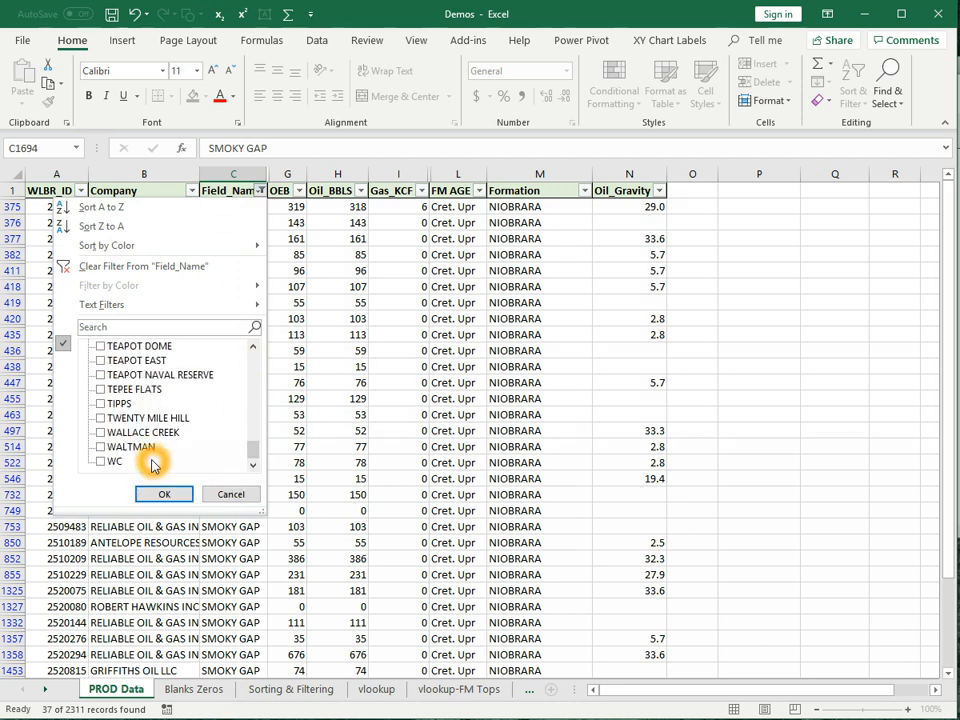
click(187, 498)
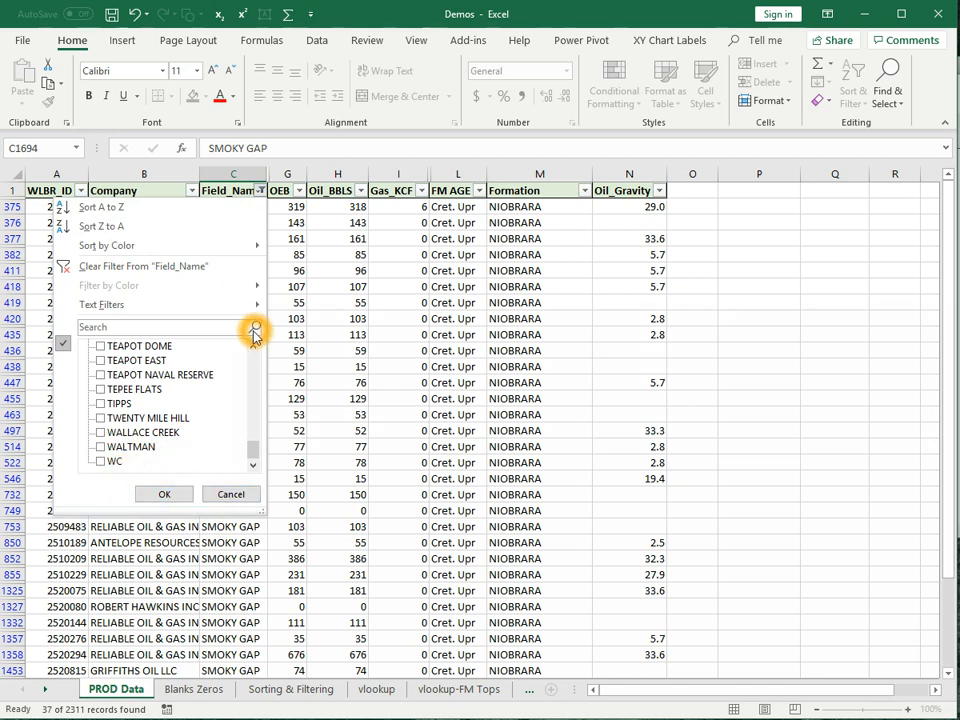
- Look at the filter's Search box and the Text Filters conditions
click(160, 324)
click(160, 325)
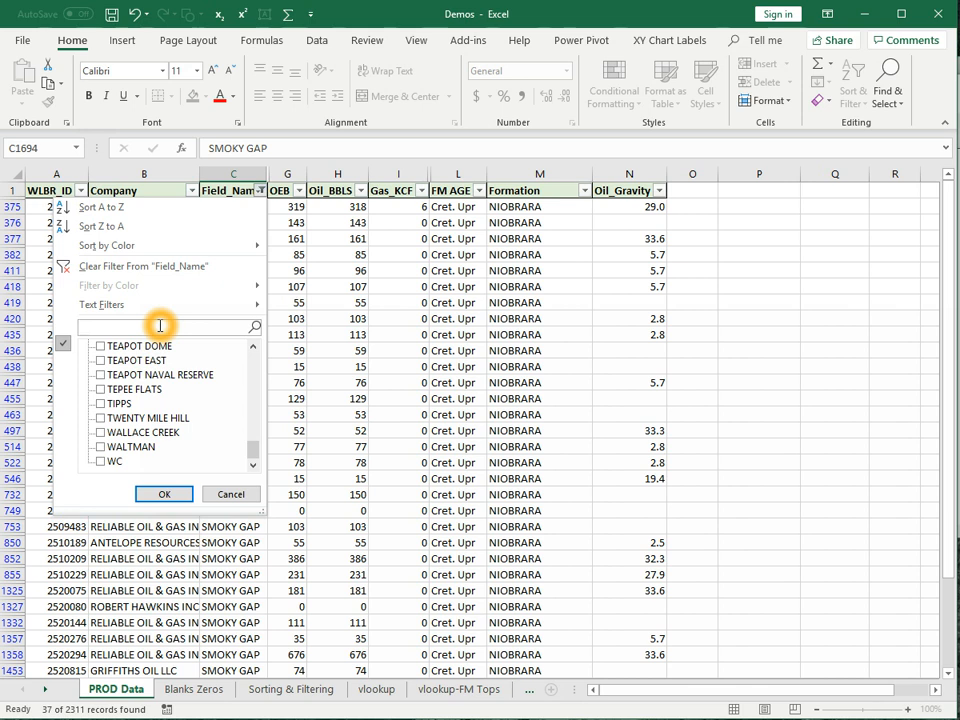
click(127, 306)
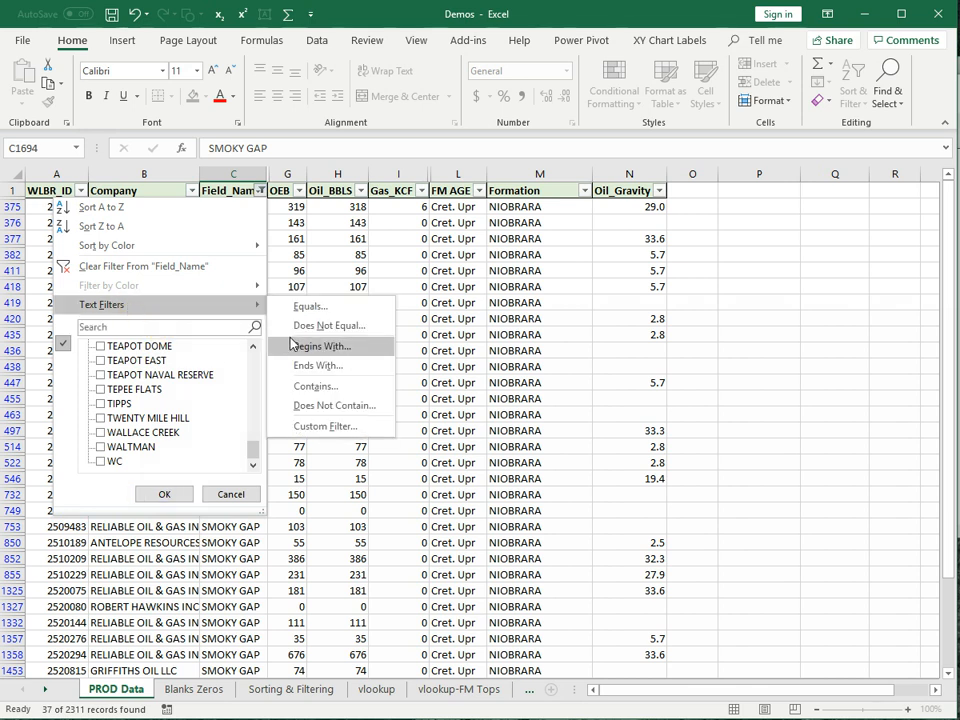
click(226, 495)
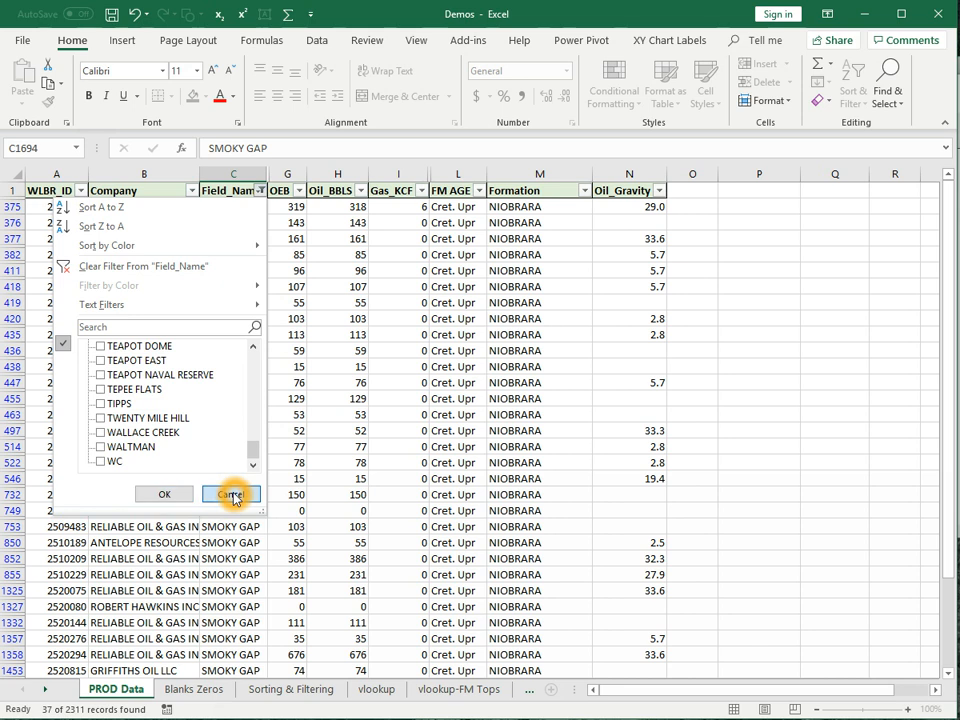
- Re-tick (Select All) and apply, restoring all rows starting with SALT CREEK
drag(251, 446, 276, 352)
click(103, 346)
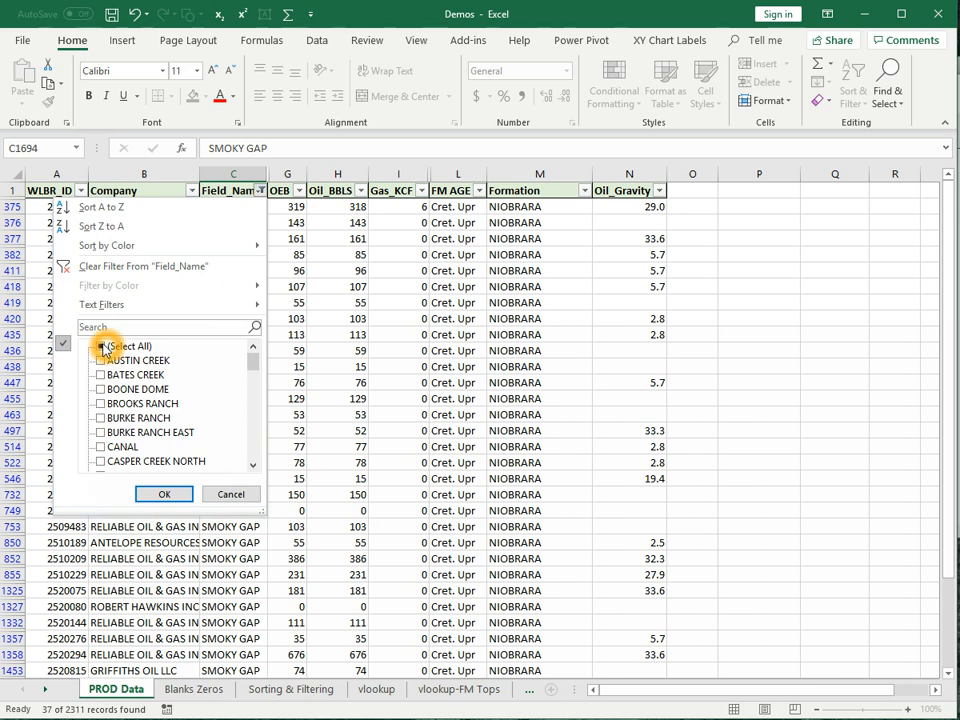
click(164, 494)
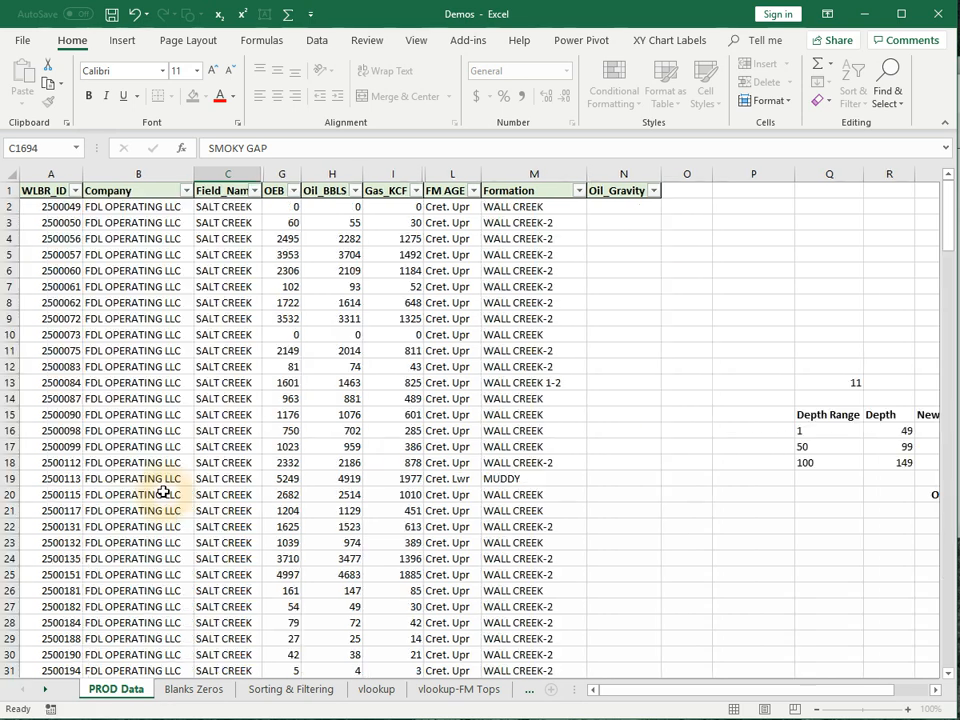
- Filter Oil_Gravity to exclude (Blanks), leaving 1298 of 2311 records
click(388, 603)
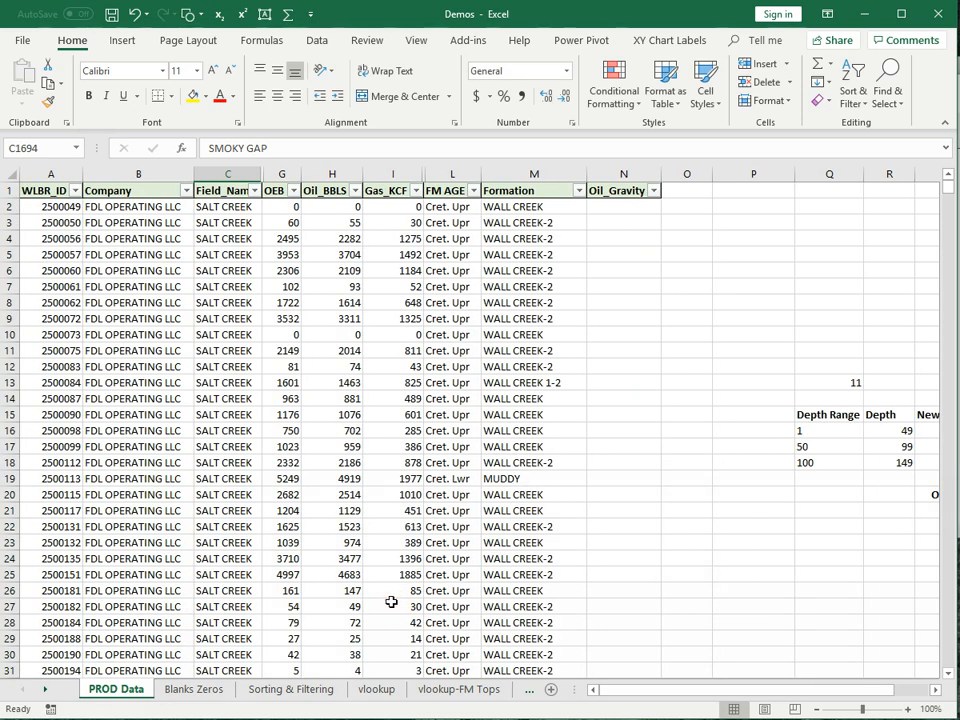
click(655, 192)
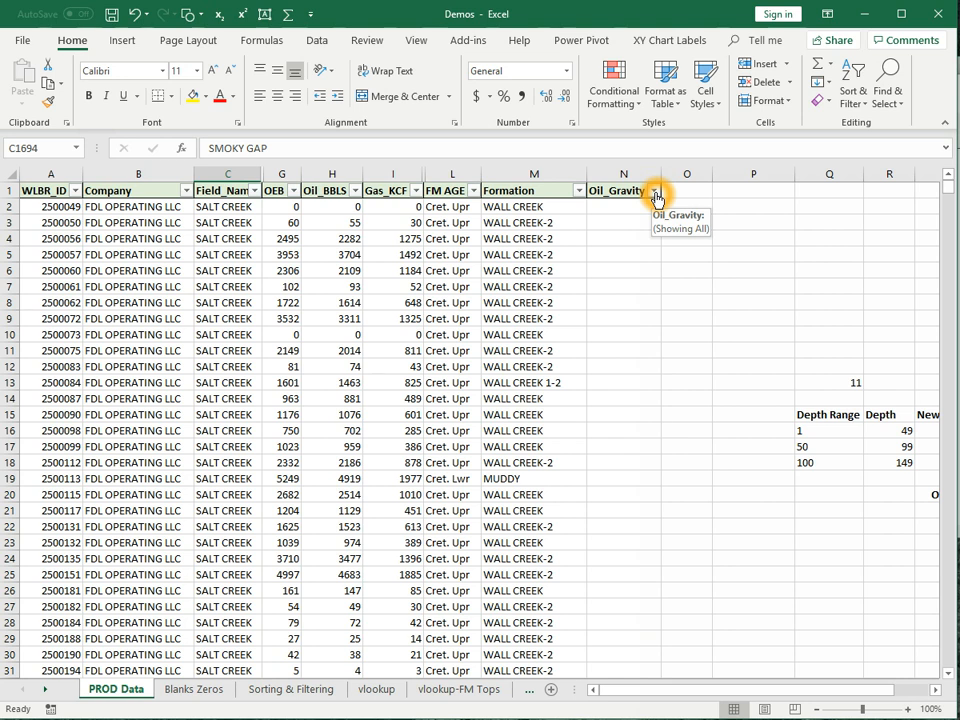
click(655, 192)
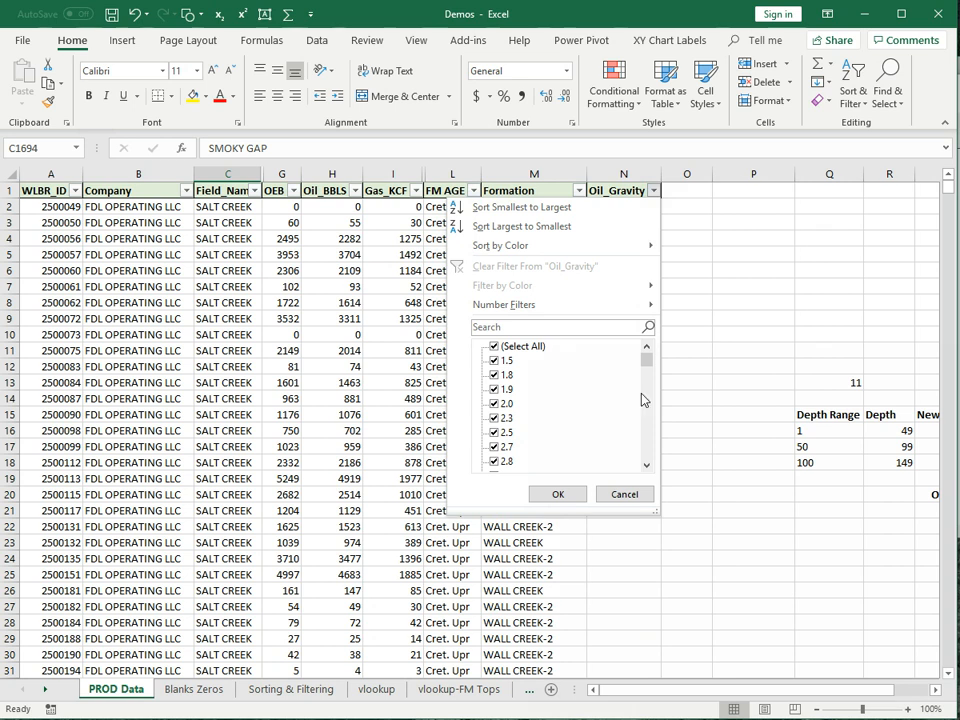
drag(645, 365, 604, 476)
click(494, 463)
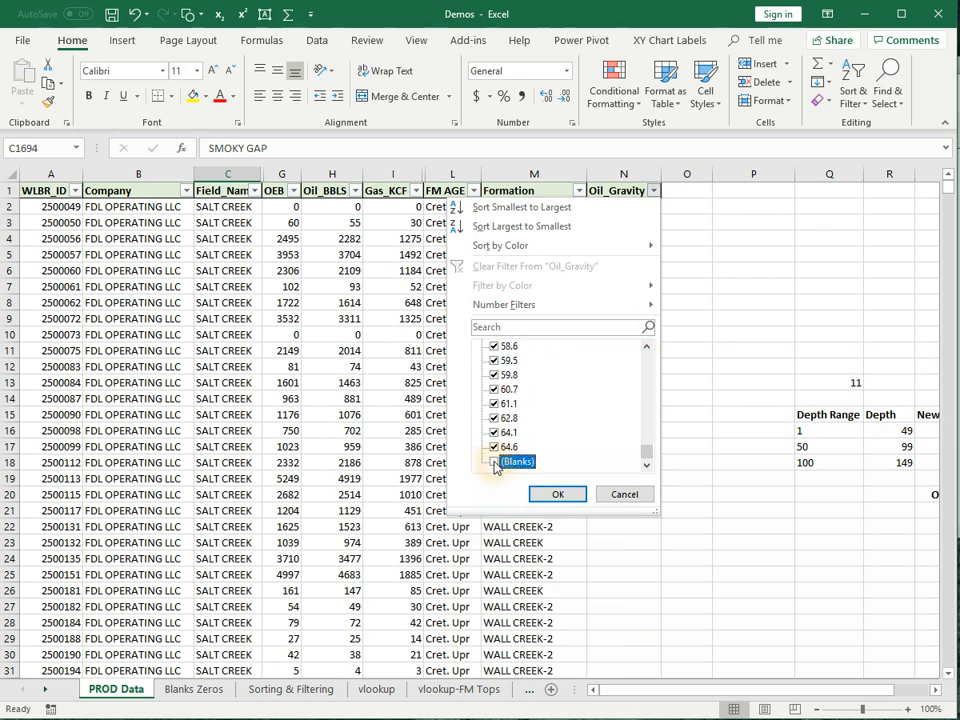
click(572, 498)
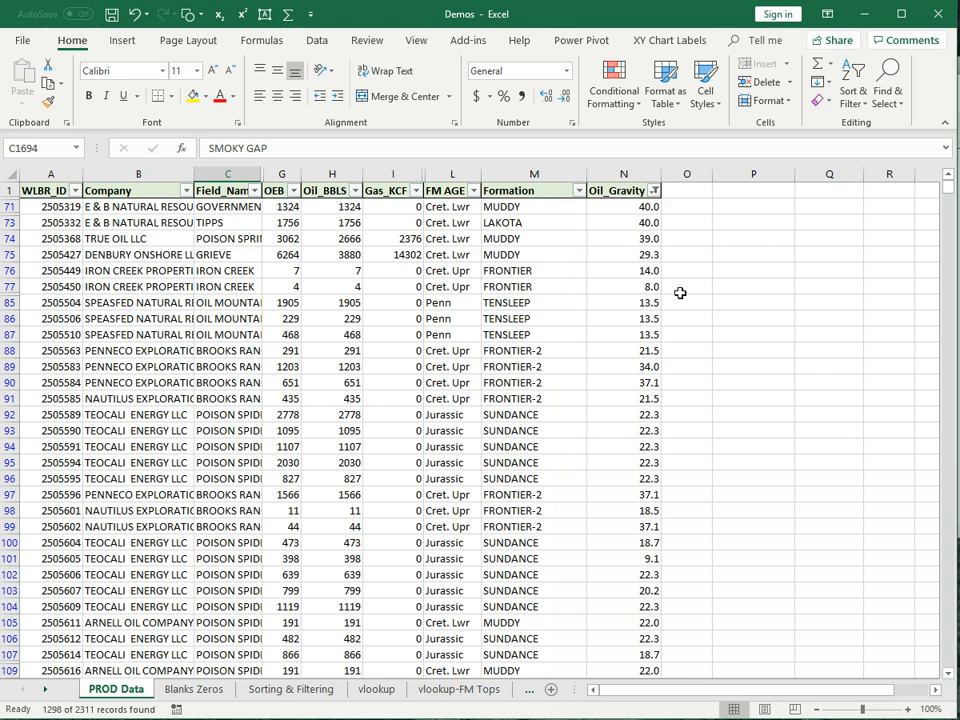
- Select the whole Oil_Gravity column N to read its status-bar average of 28.0
scroll(662, 270, down, 7)
scroll(686, 294, up, 7)
click(617, 175)
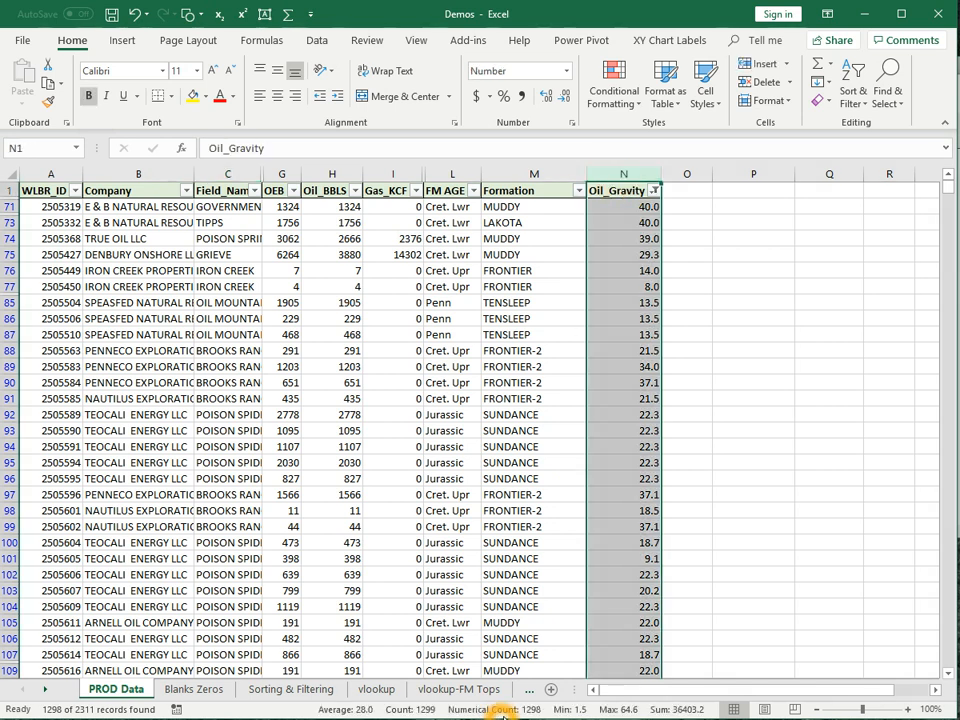
- Select the record rows from row 71 down to the last record, then scroll back up
click(728, 414)
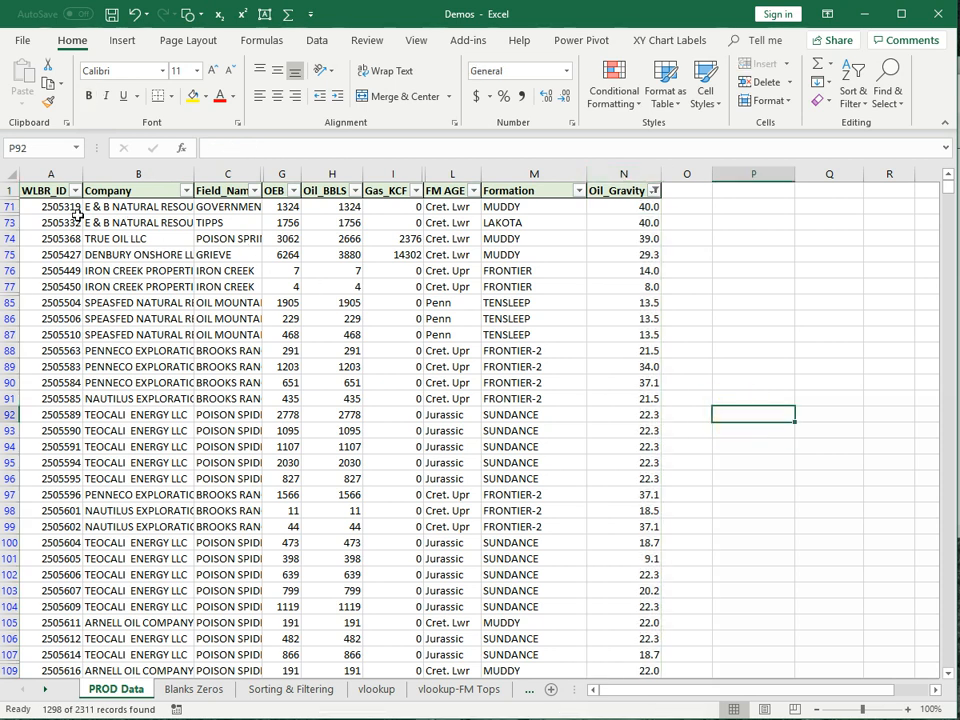
drag(64, 207, 596, 210)
key(ctrl+shift+Down)
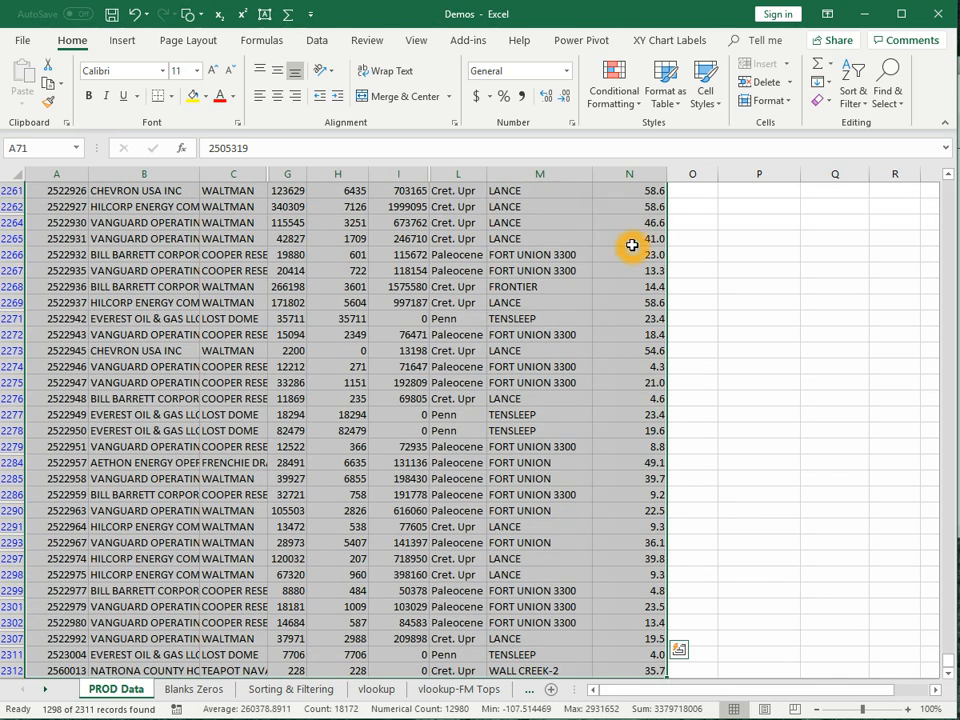
scroll(632, 250, down, 3)
scroll(650, 260, up, 11)
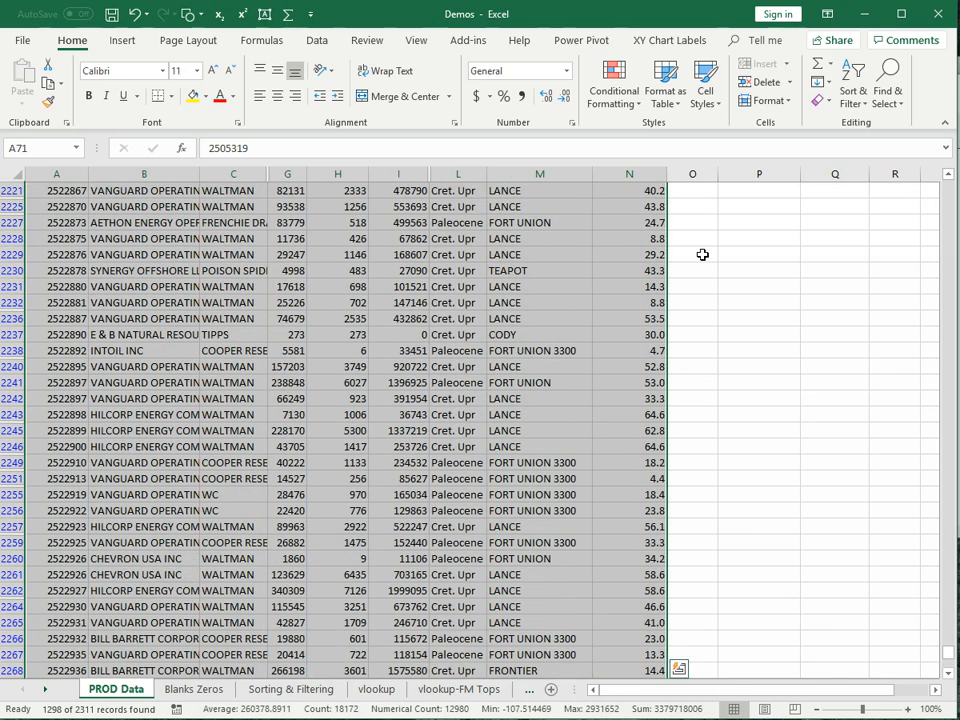
scroll(702, 254, up, 20)
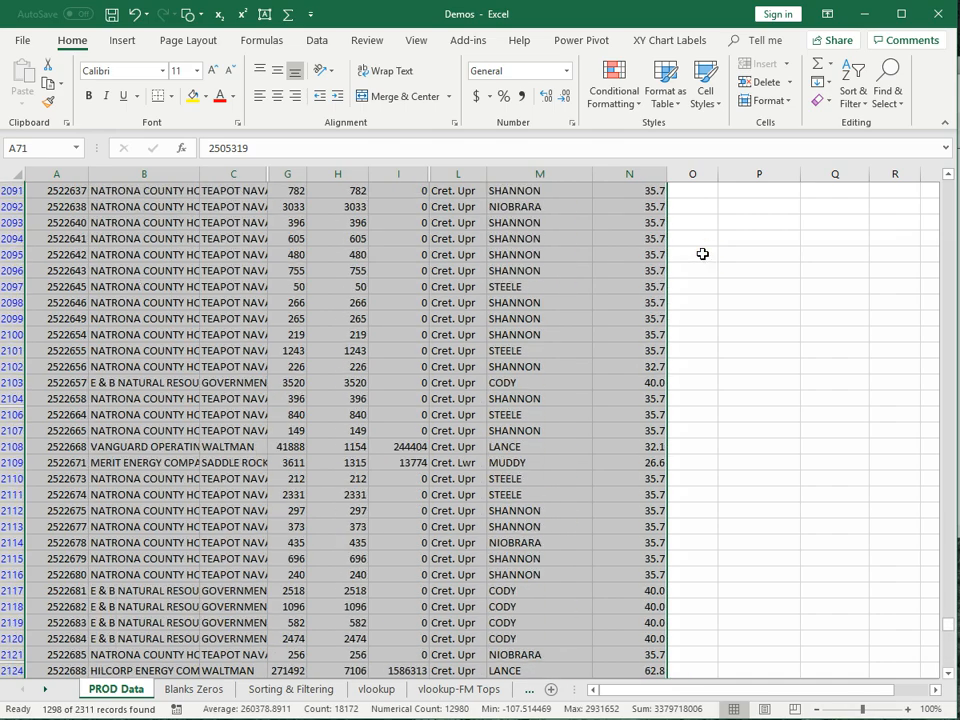
scroll(702, 254, up, 20)
scroll(702, 254, up, 20)
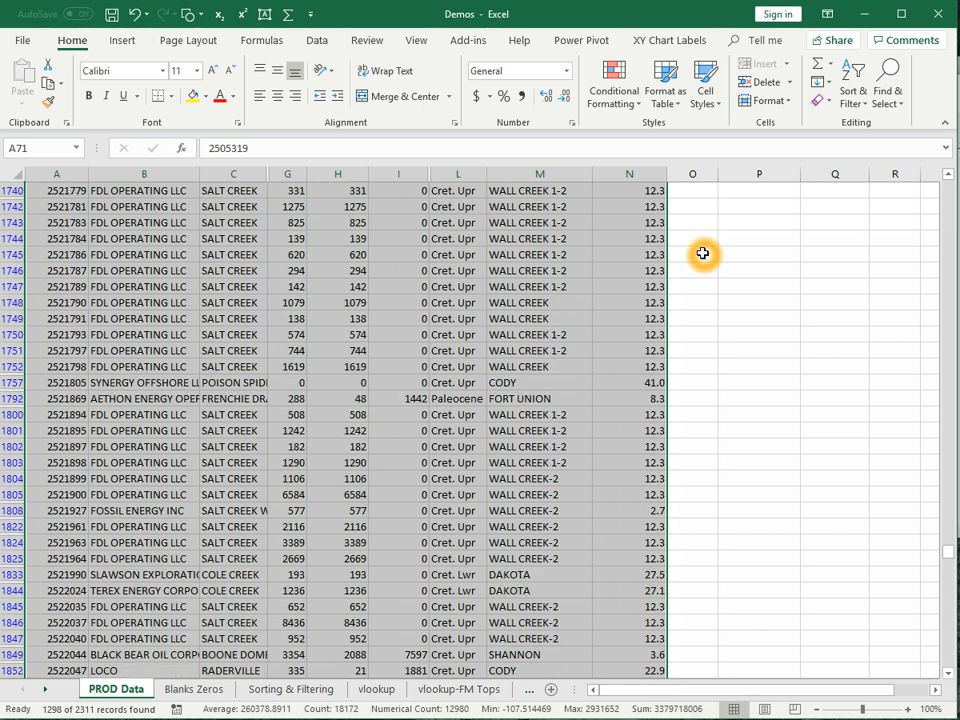
scroll(703, 254, up, 5)
scroll(702, 254, up, 4)
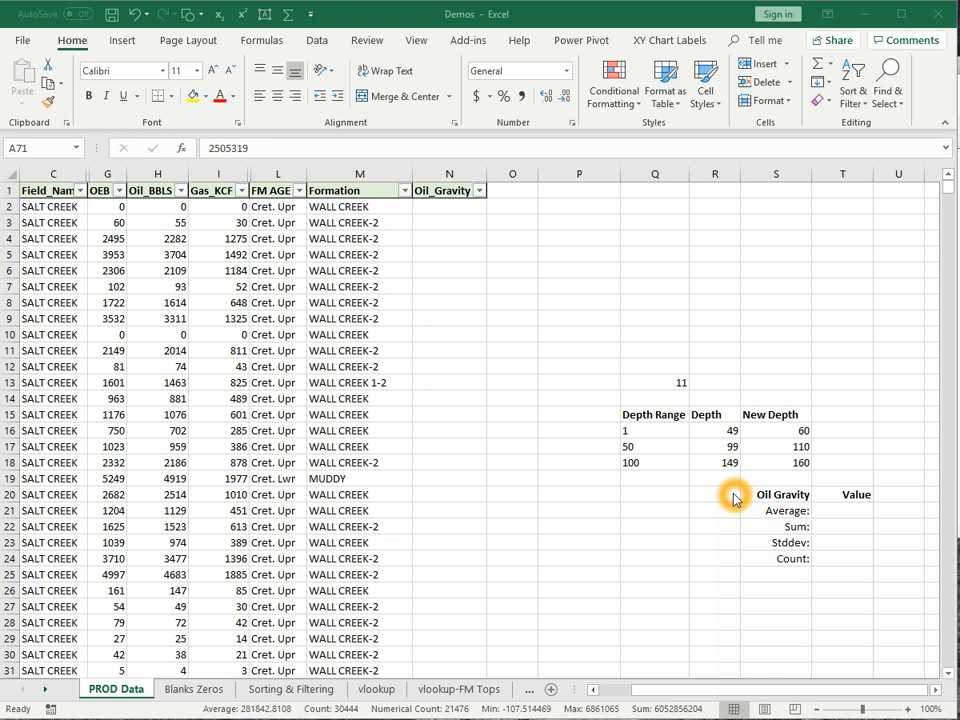
- Enter =AVERAGE(G2:G12) in T21 as the Oil Gravity average, showing 1491
click(855, 511)
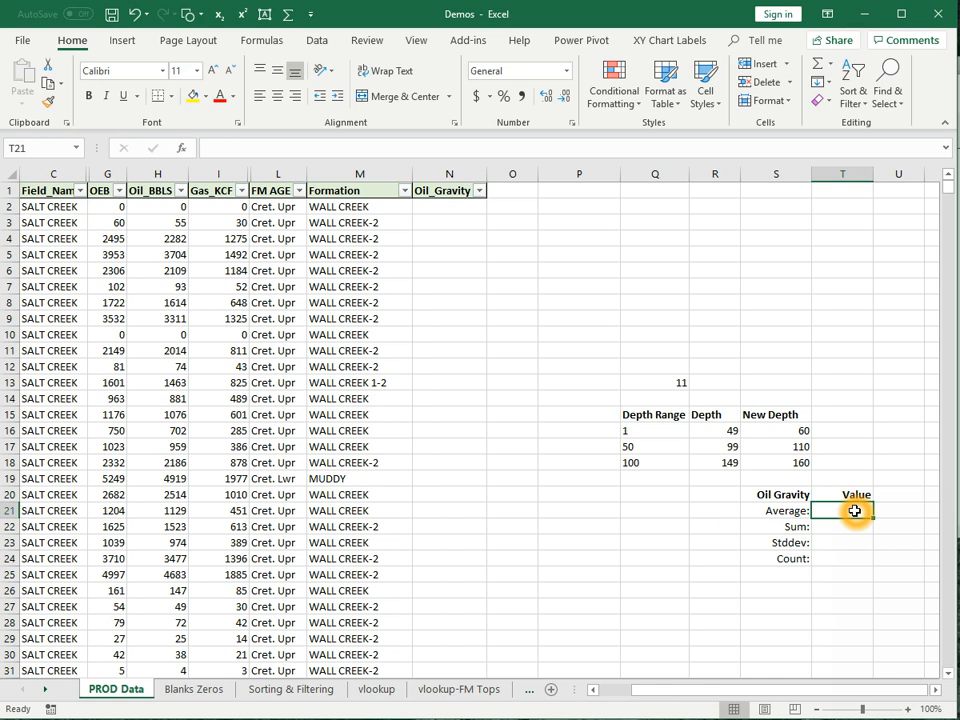
text(=aver)
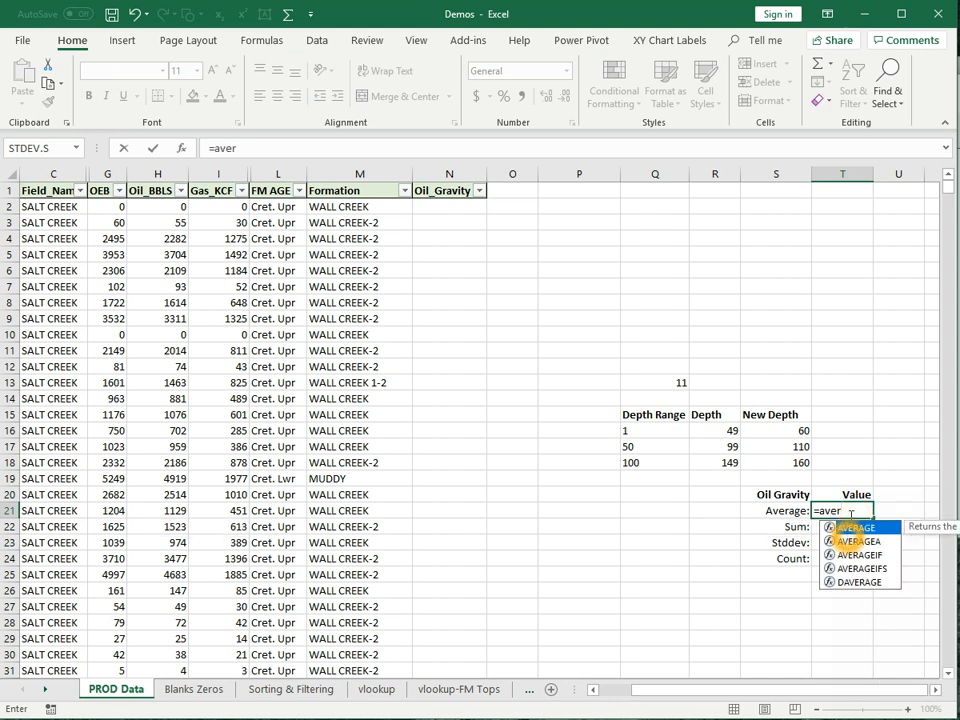
double_click(849, 527)
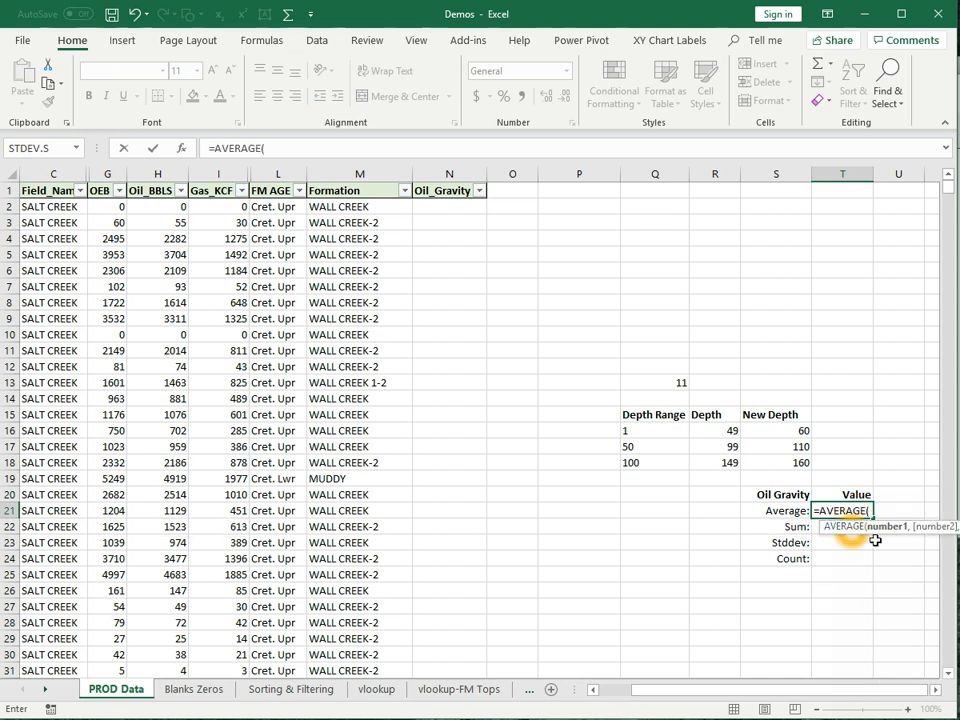
drag(115, 208, 116, 370)
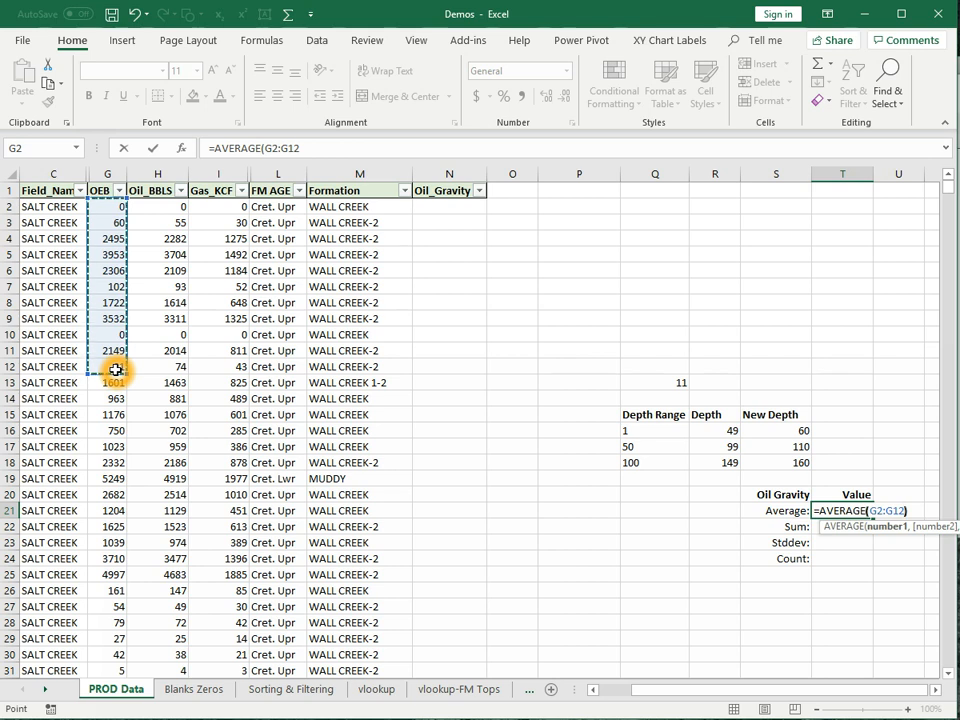
key(Return)
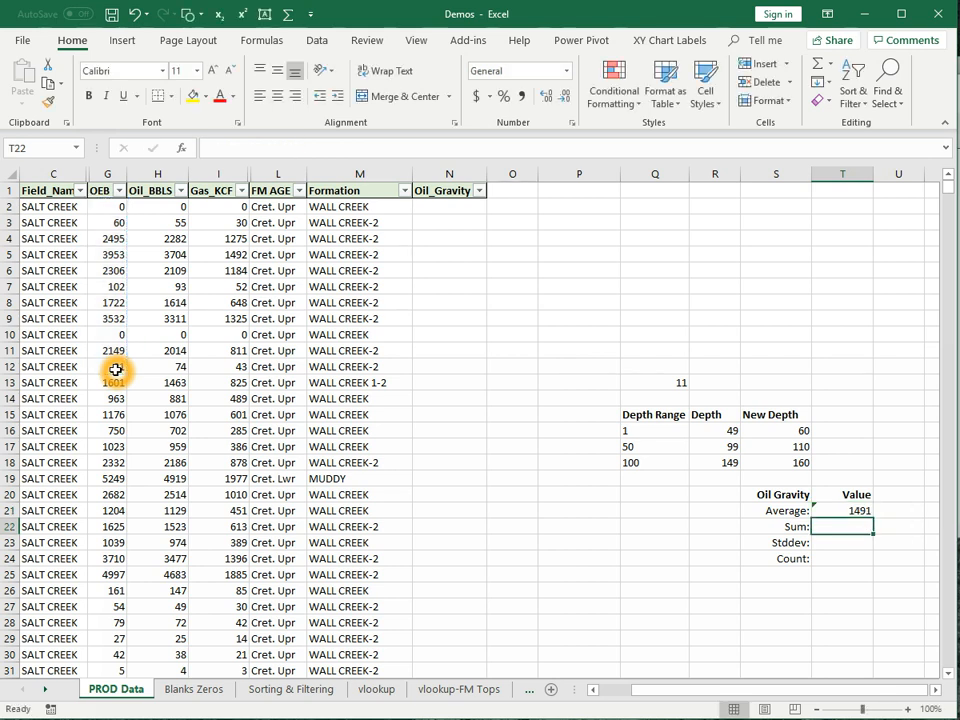
click(835, 512)
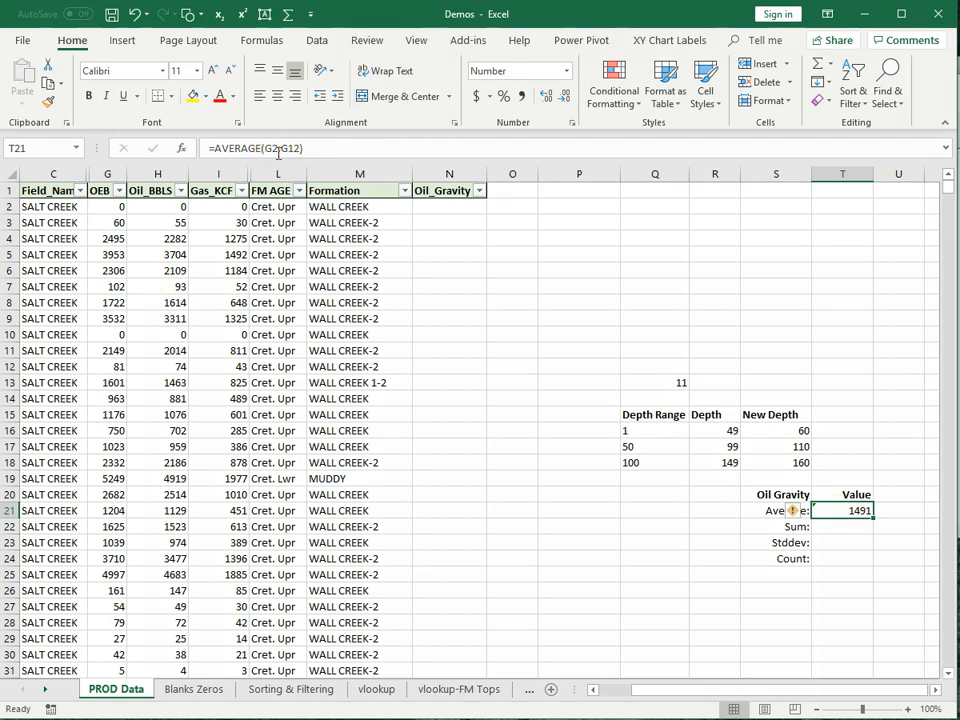
- Widen the T21 average formula's range to G2:G2312
drag(268, 150, 296, 155)
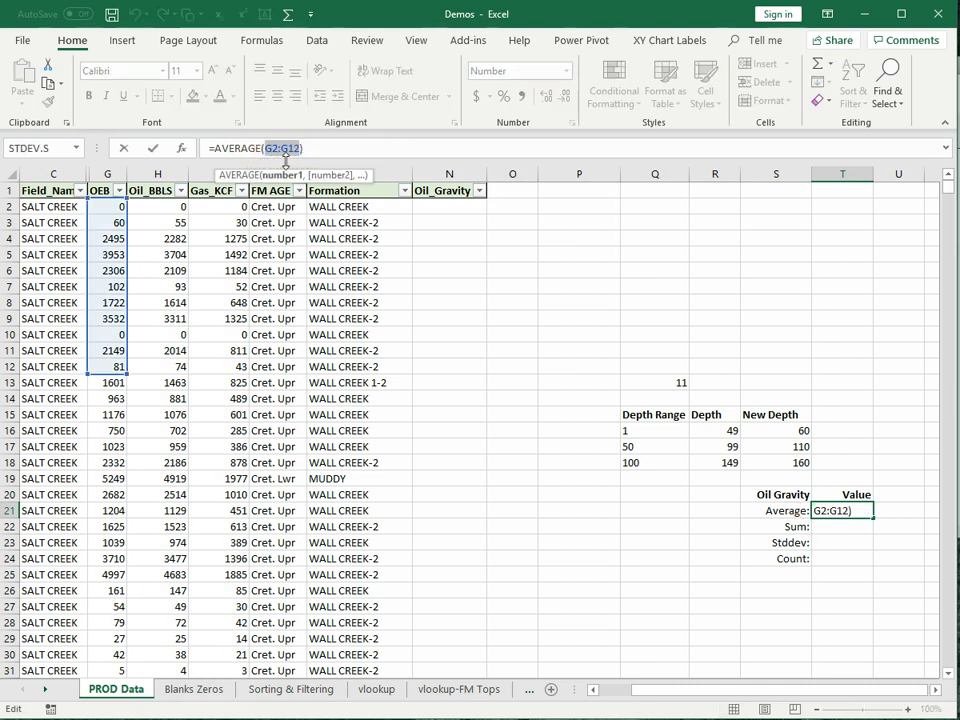
click(119, 206)
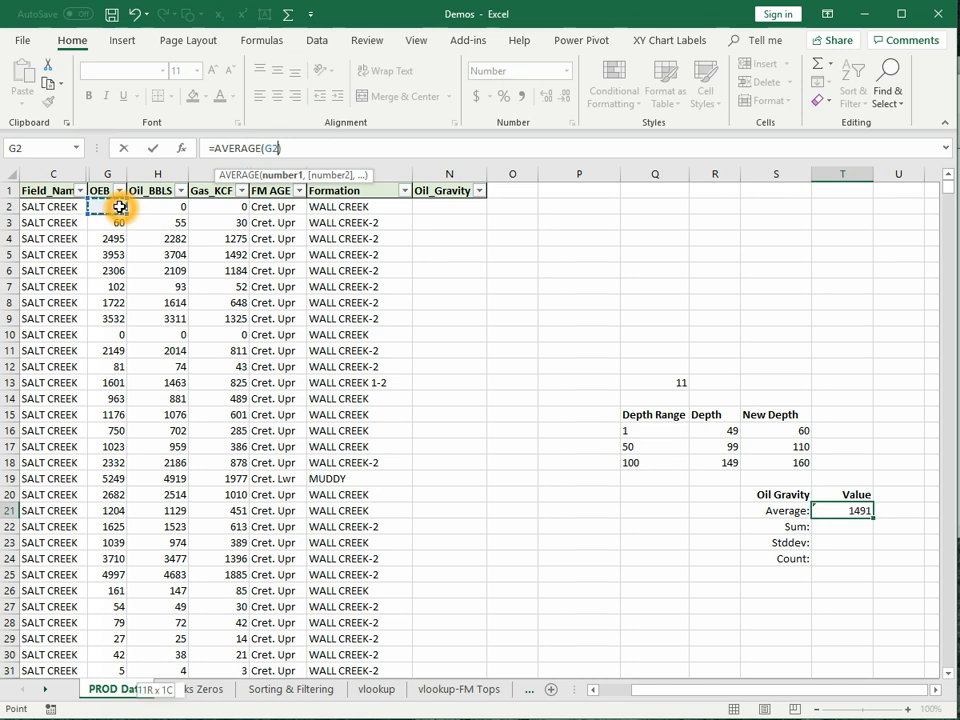
key(ctrl+shift+Down)
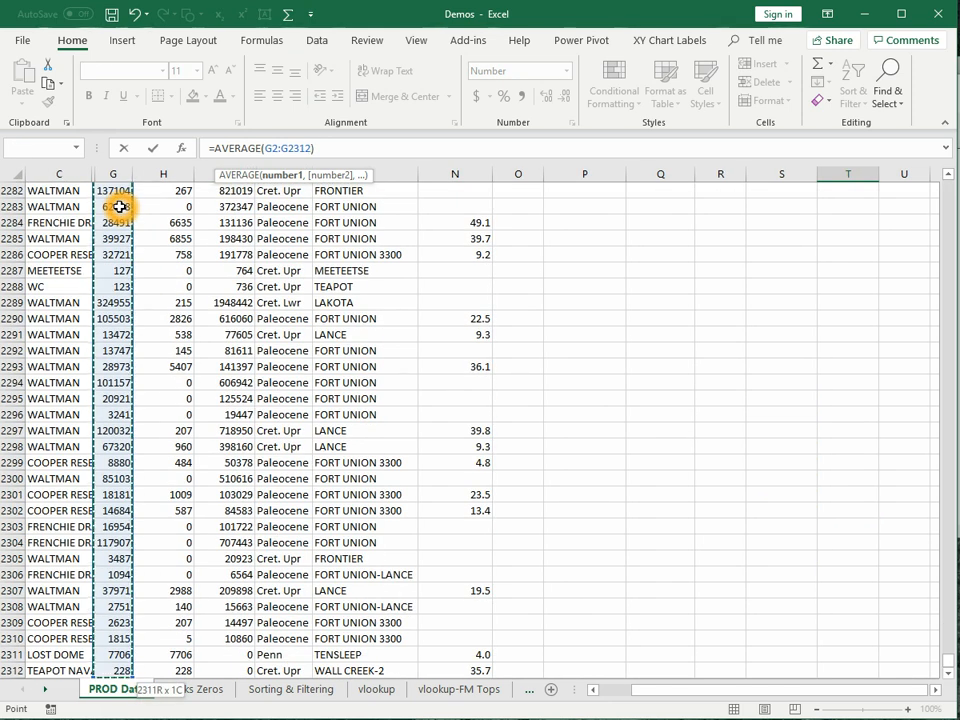
click(152, 149)
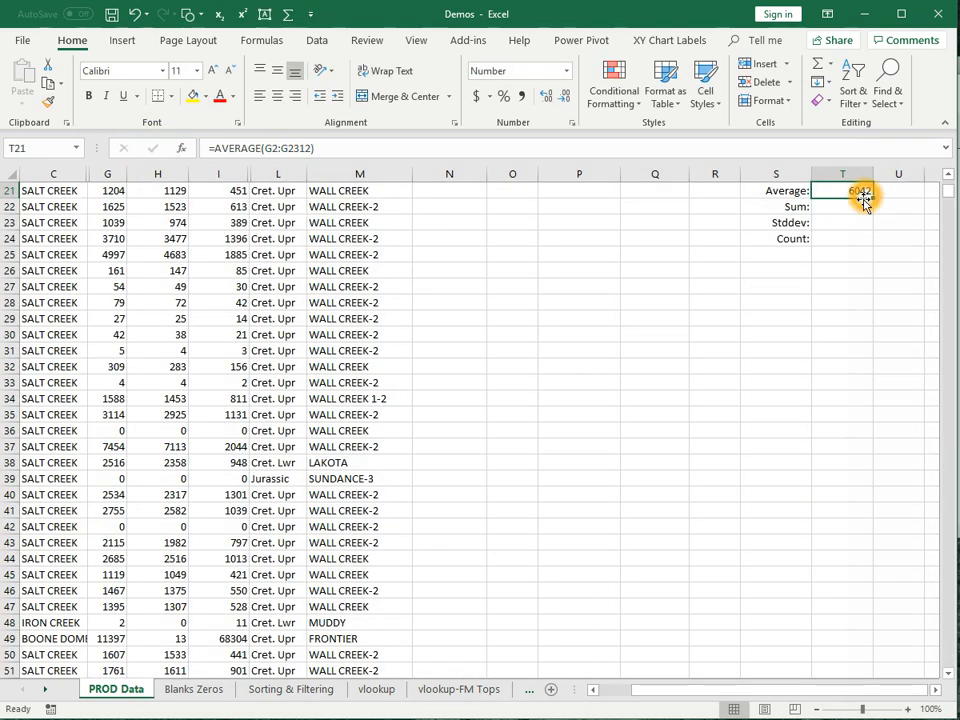
- Replace the range with G:G so T21 reads =AVERAGE(G:G), showing 6042
scroll(857, 210, up, 2)
click(840, 288)
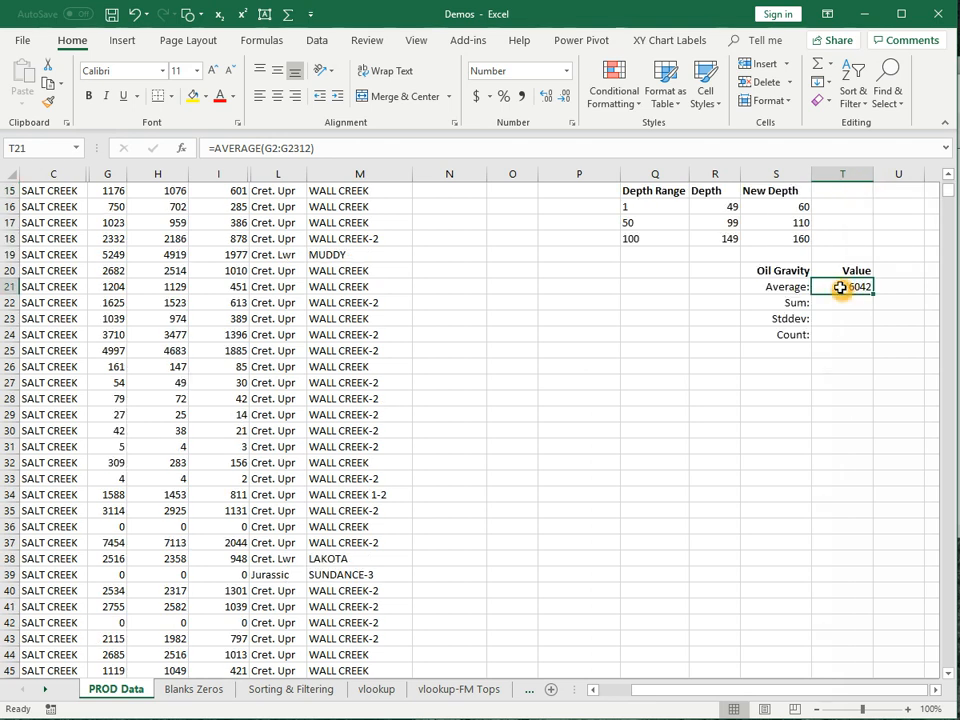
double_click(268, 148)
drag(279, 148, 306, 150)
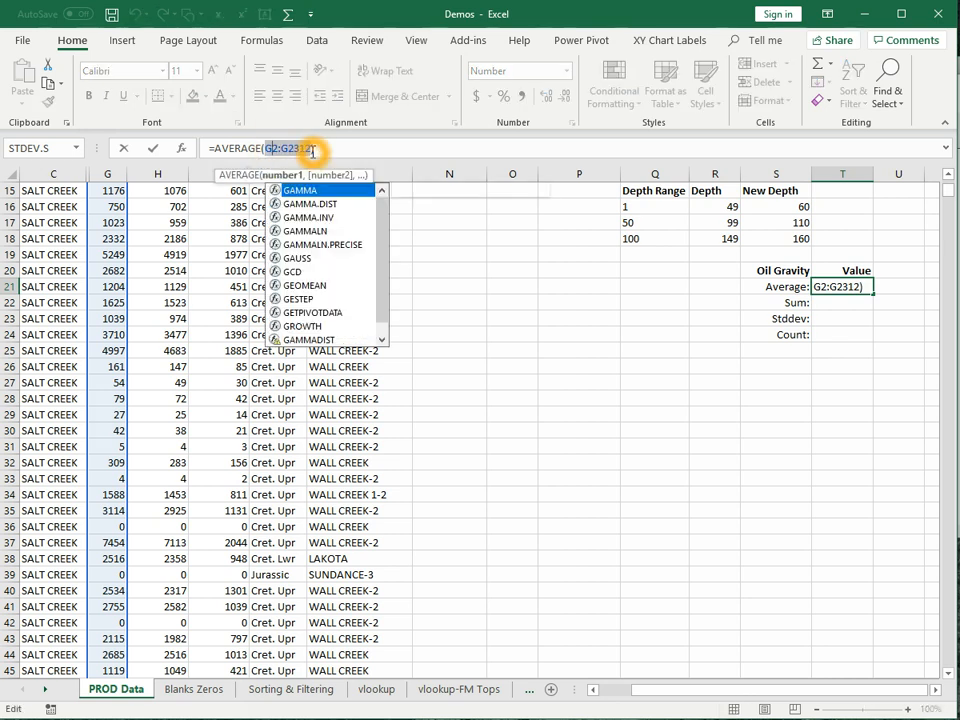
text(G:G)
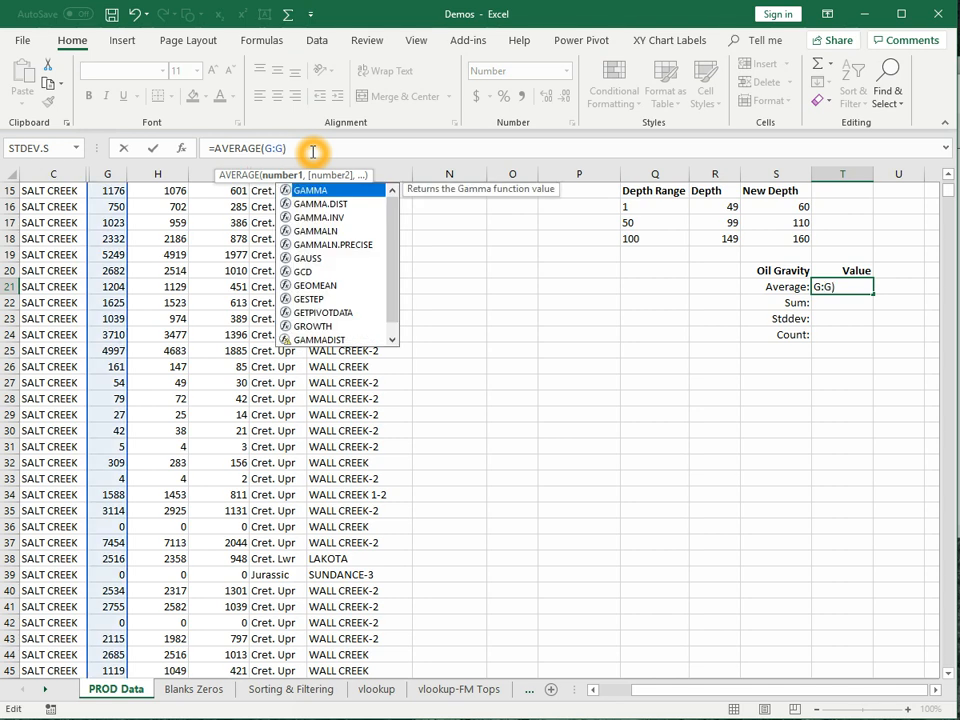
key(Return)
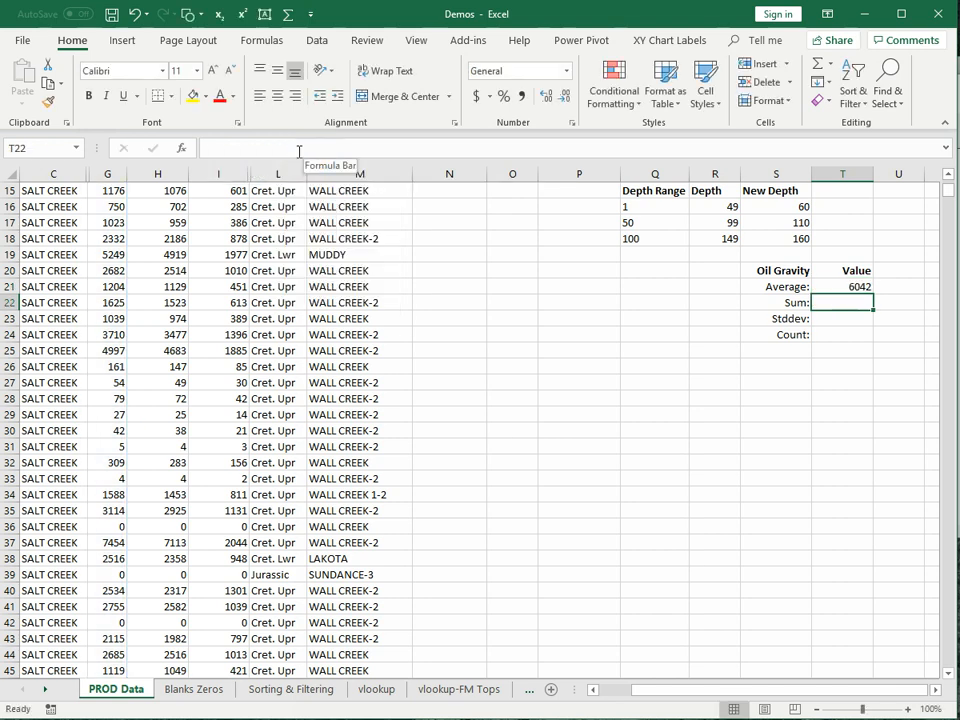
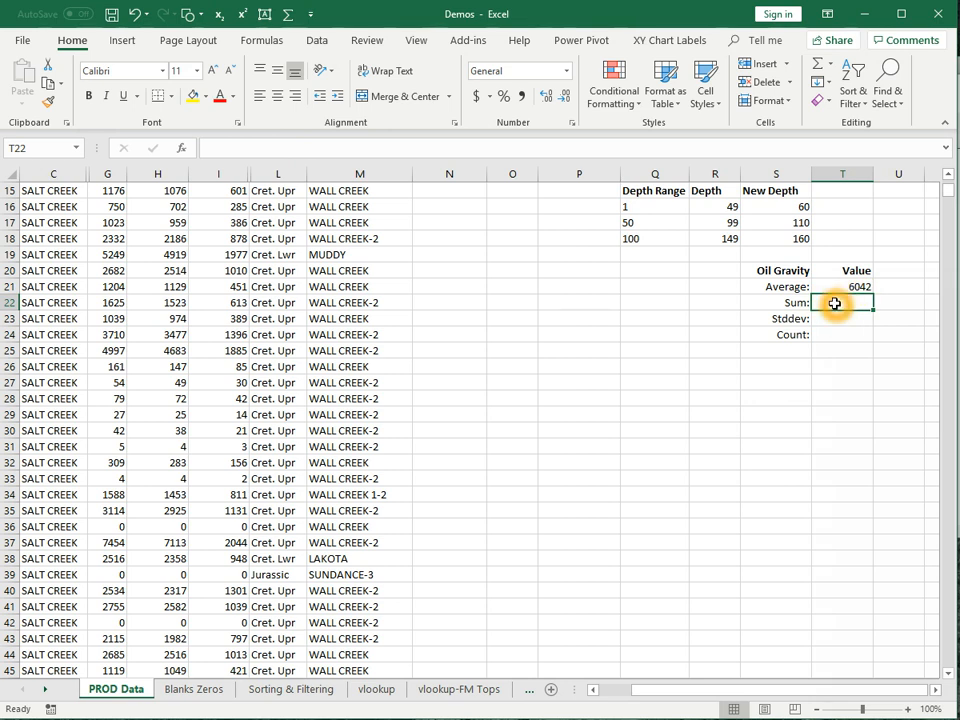
- Enter =SUM(G:G) in T22 and =STDEV.S(G:G) in T23
text(=)
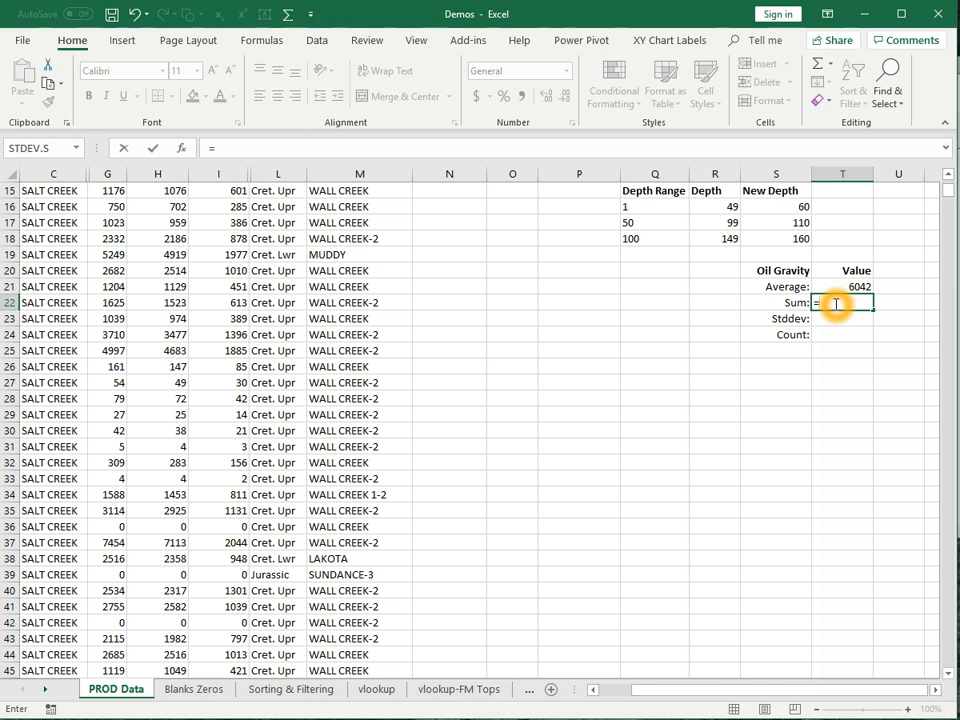
text(sum)
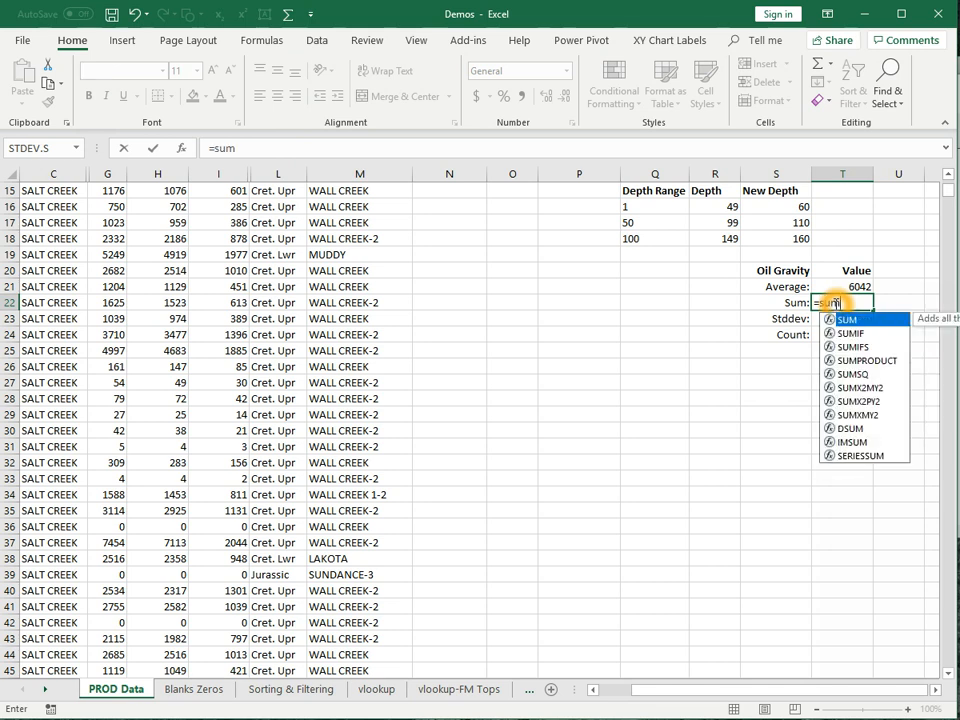
text((G:)
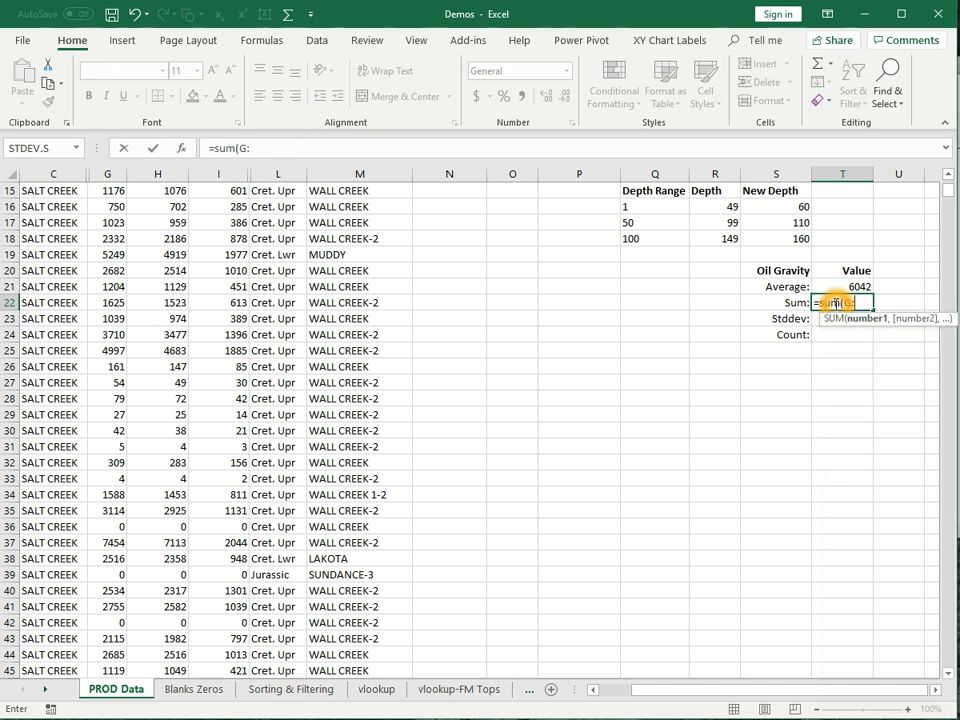
text(G))
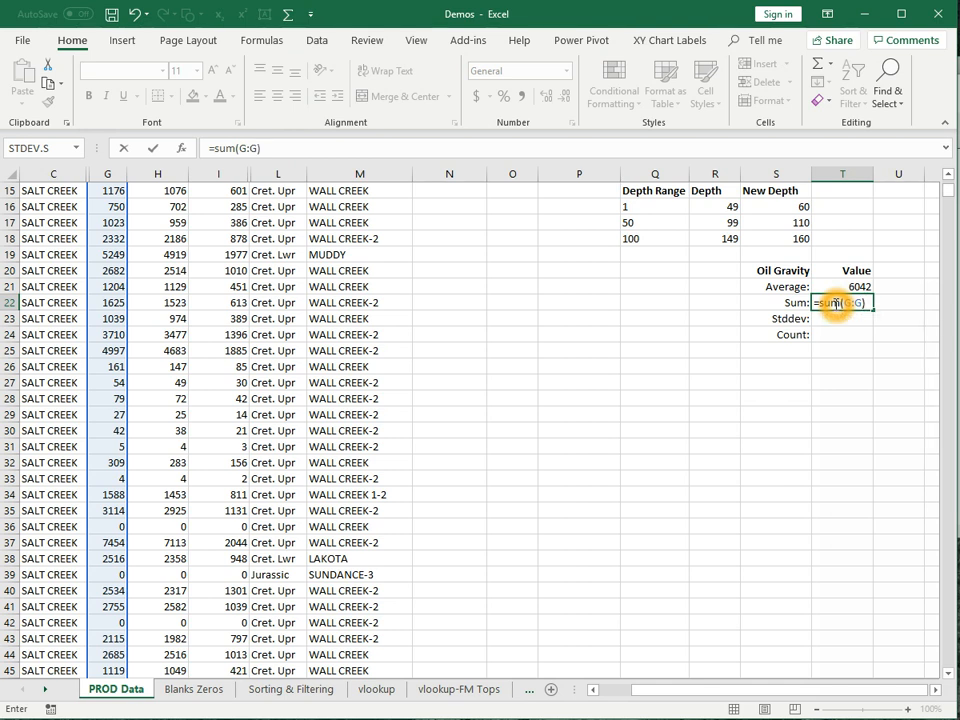
key(Return)
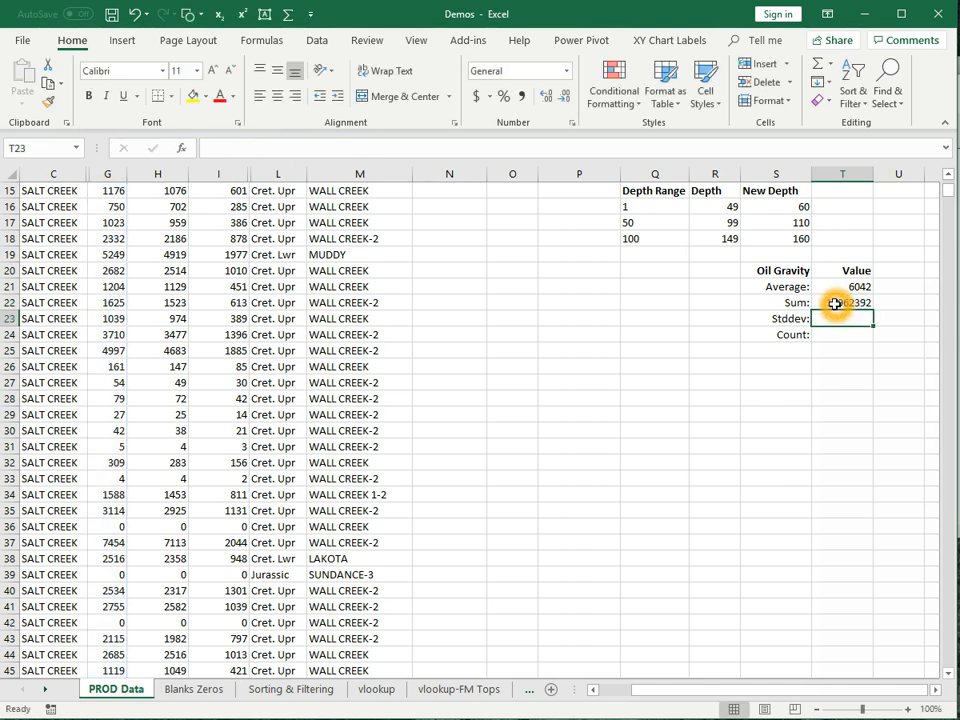
text(Std)
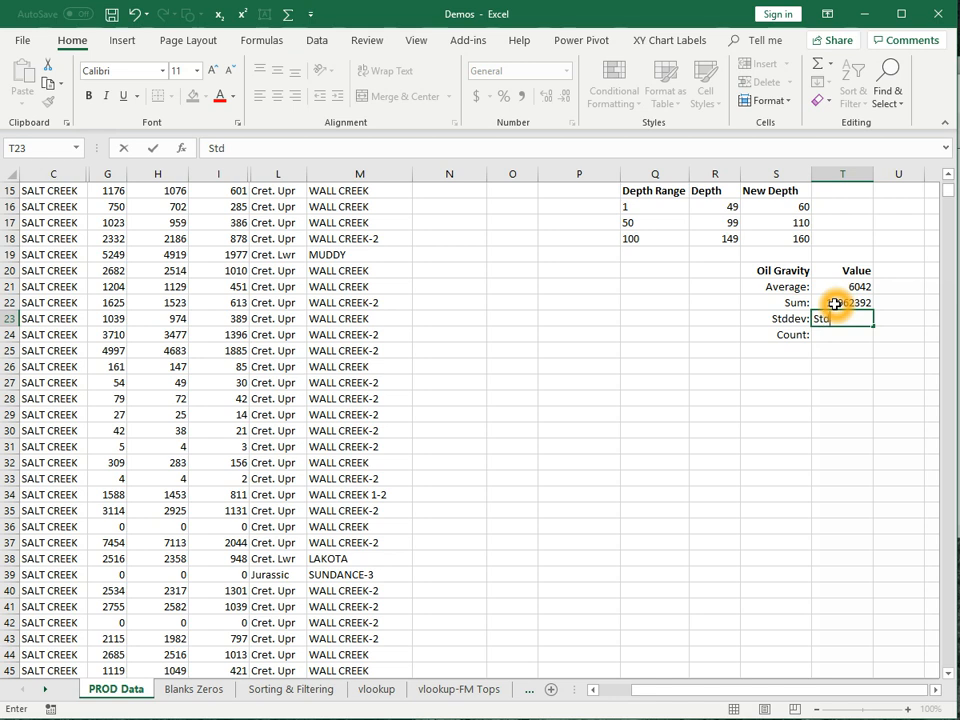
text(ev)
key(BackSpace)
key(BackSpace)
key(BackSpace)
key(BackSpace)
key(BackSpace)
text(=)
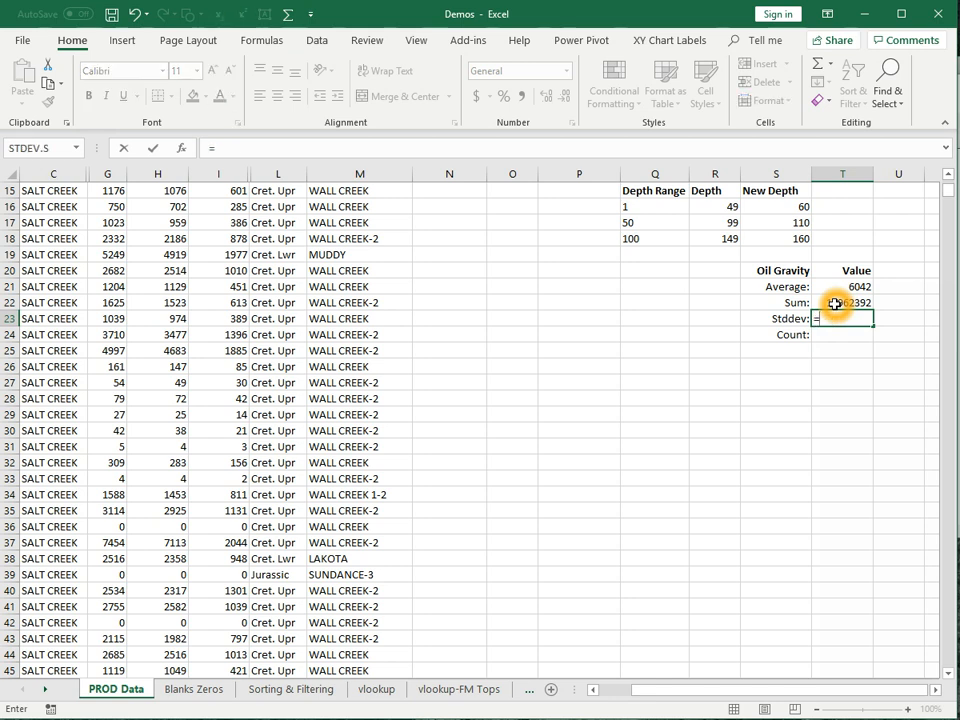
text(st)
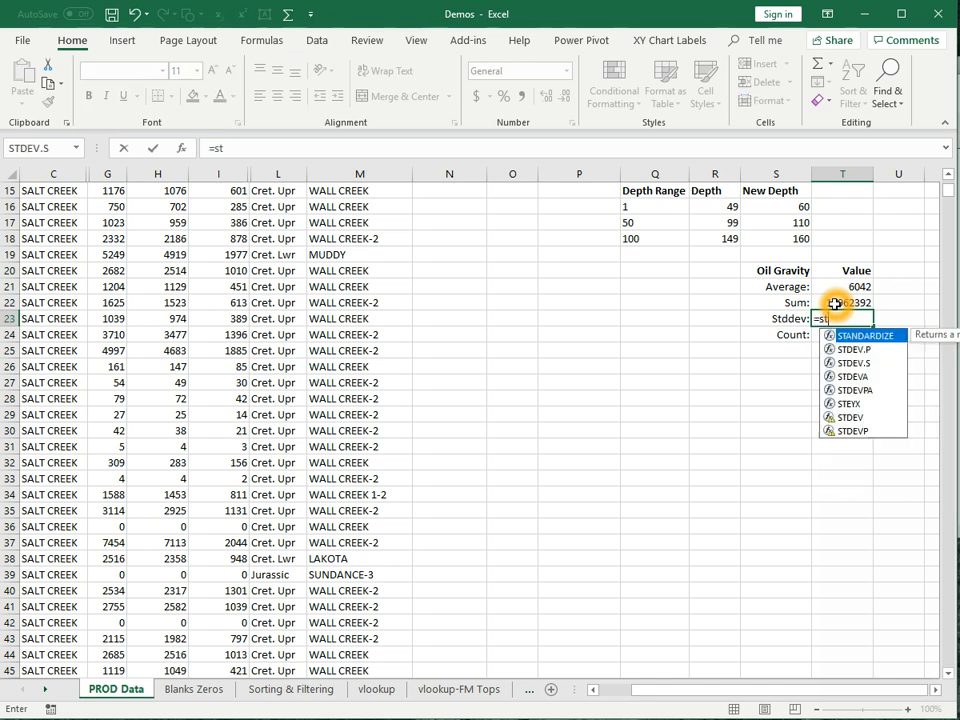
double_click(850, 363)
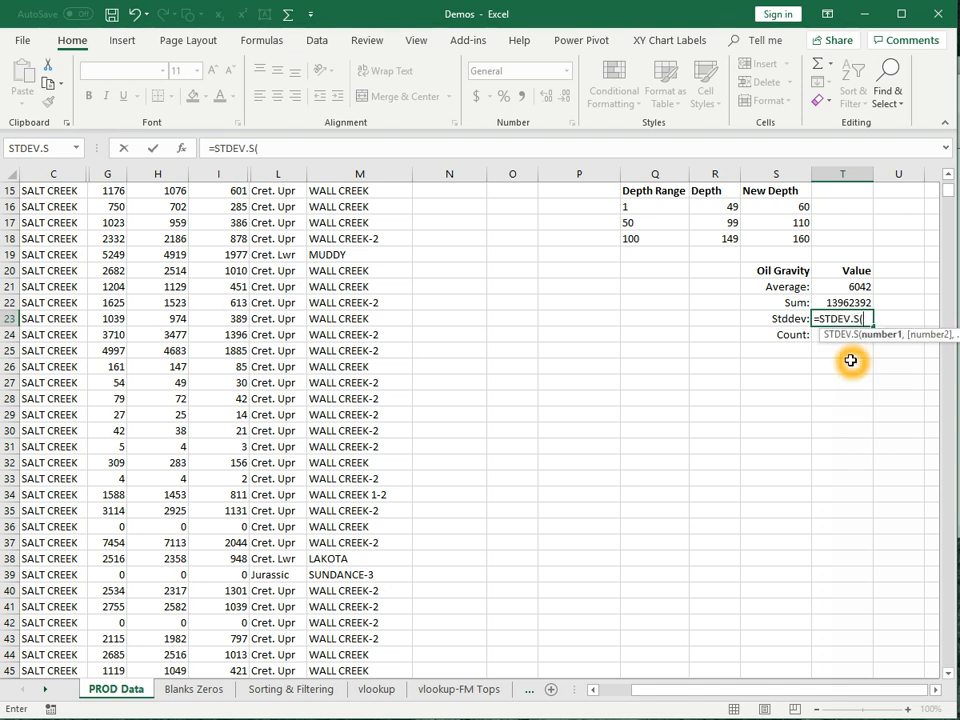
text(G:G)
key(Return)
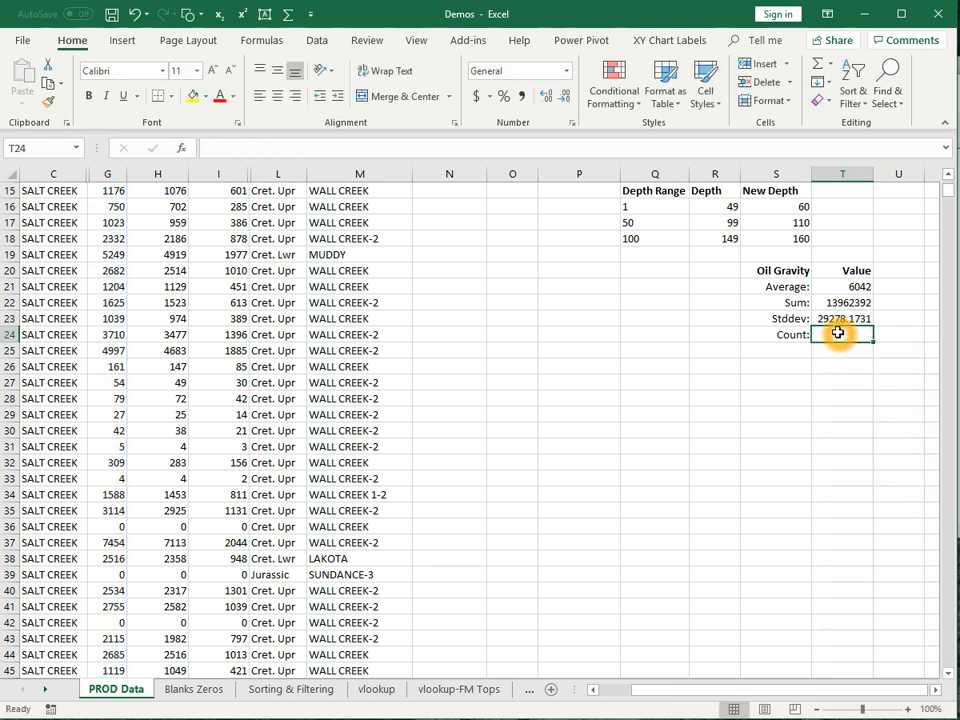
- Enter =COUNT(G:G) in T24 to count the Oil Gravity values
text(=cou)
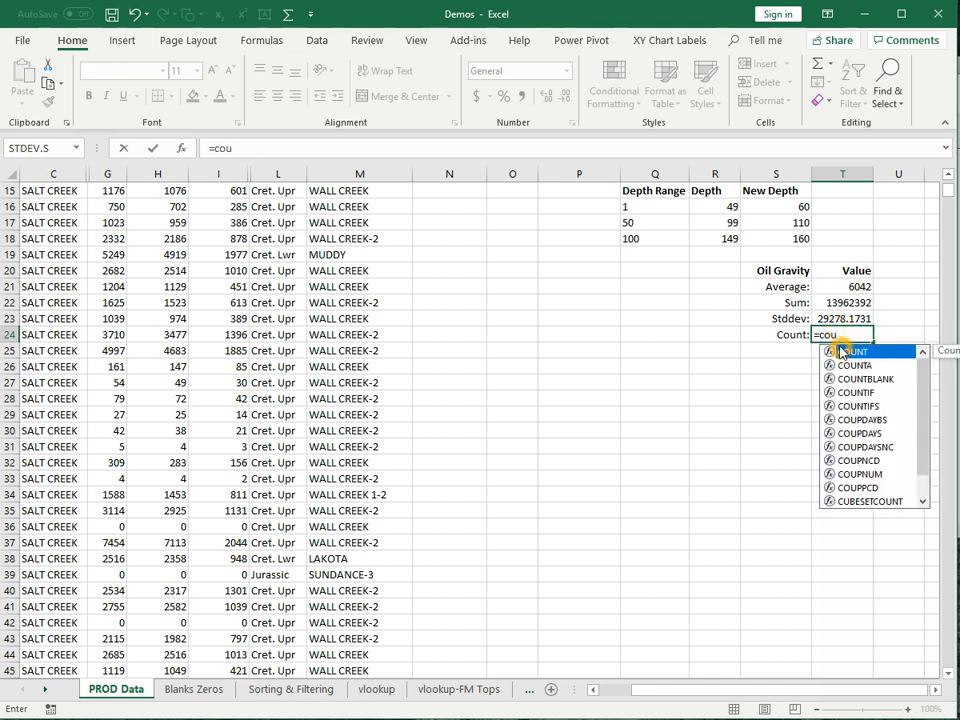
double_click(842, 352)
text(G)
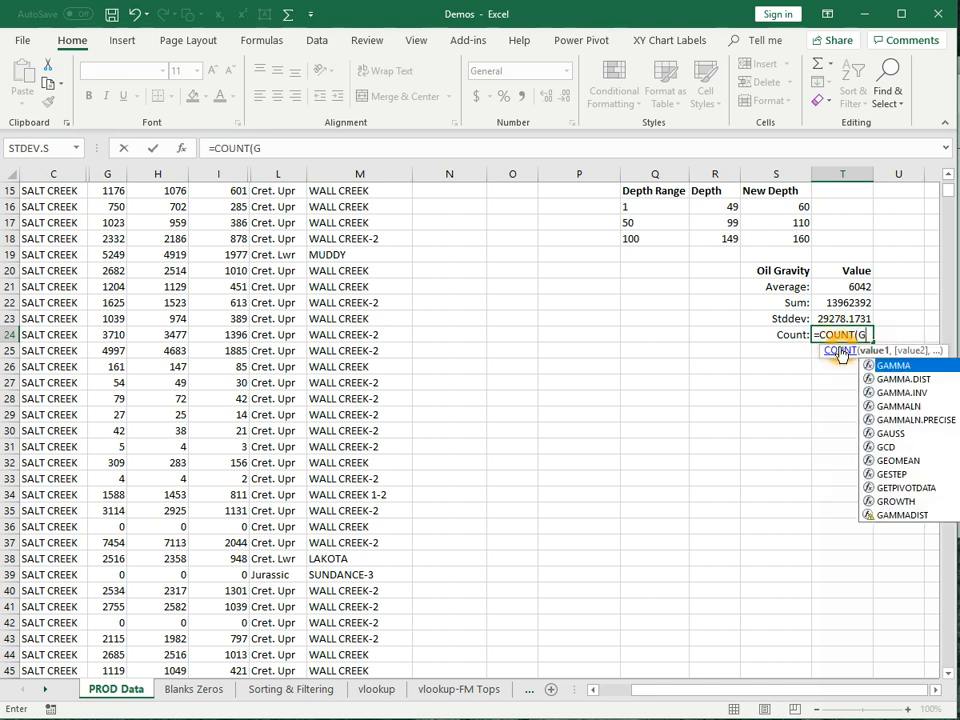
text(:G))
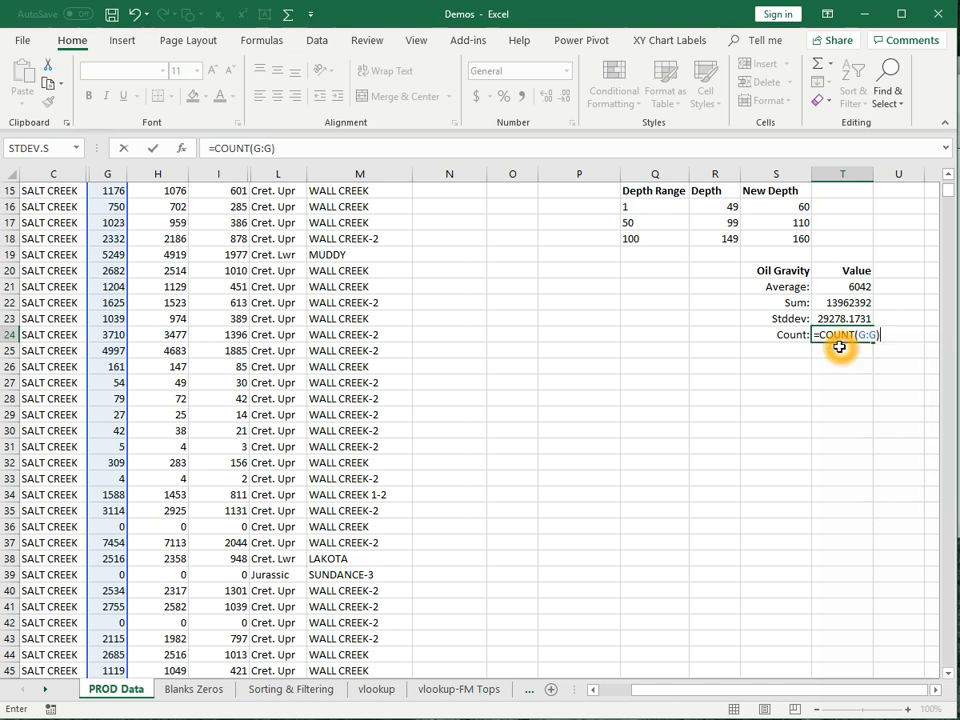
key(Return)
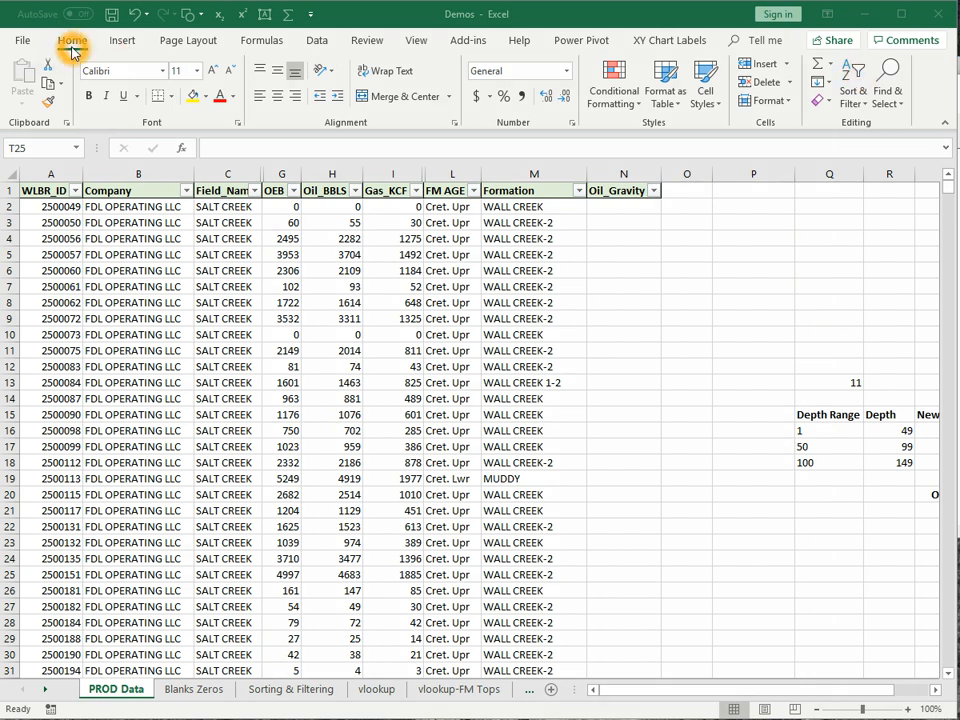
click(857, 106)
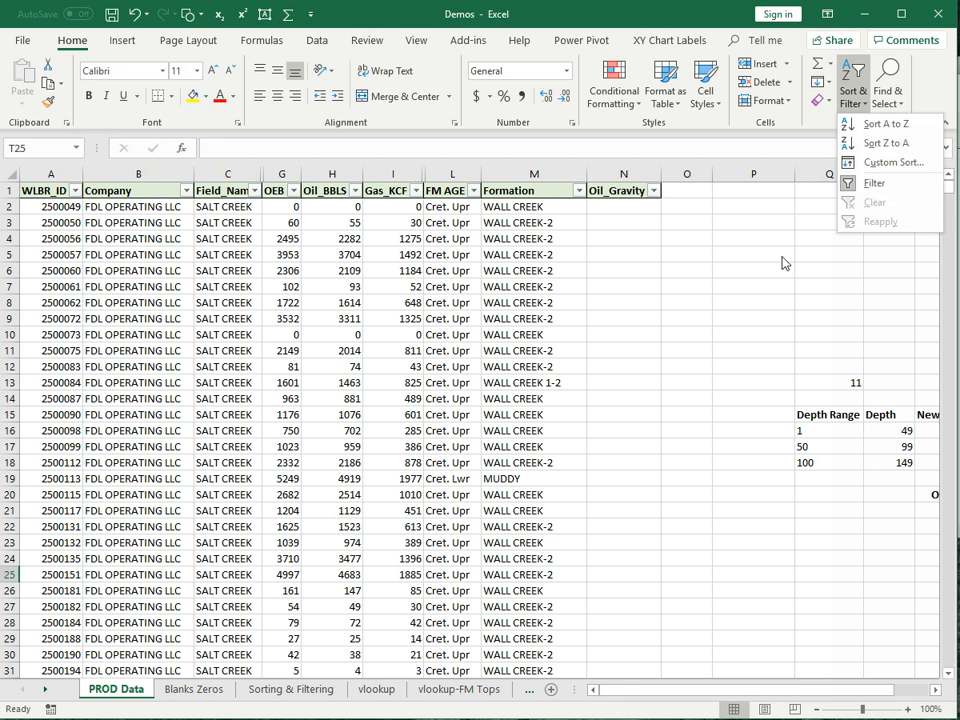
click(860, 162)
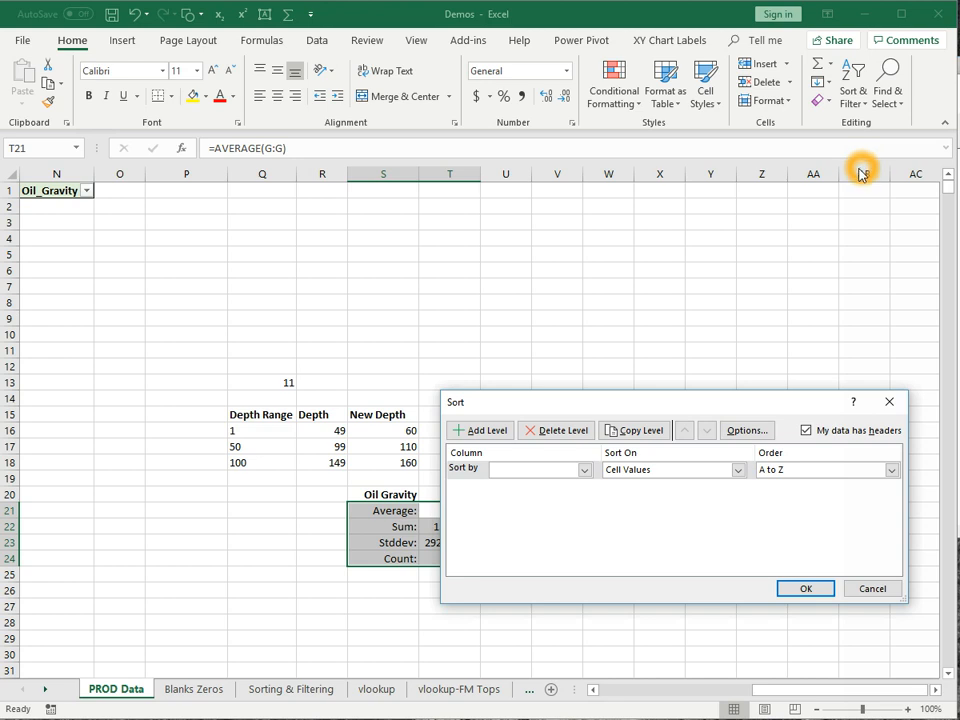
click(820, 590)
click(878, 592)
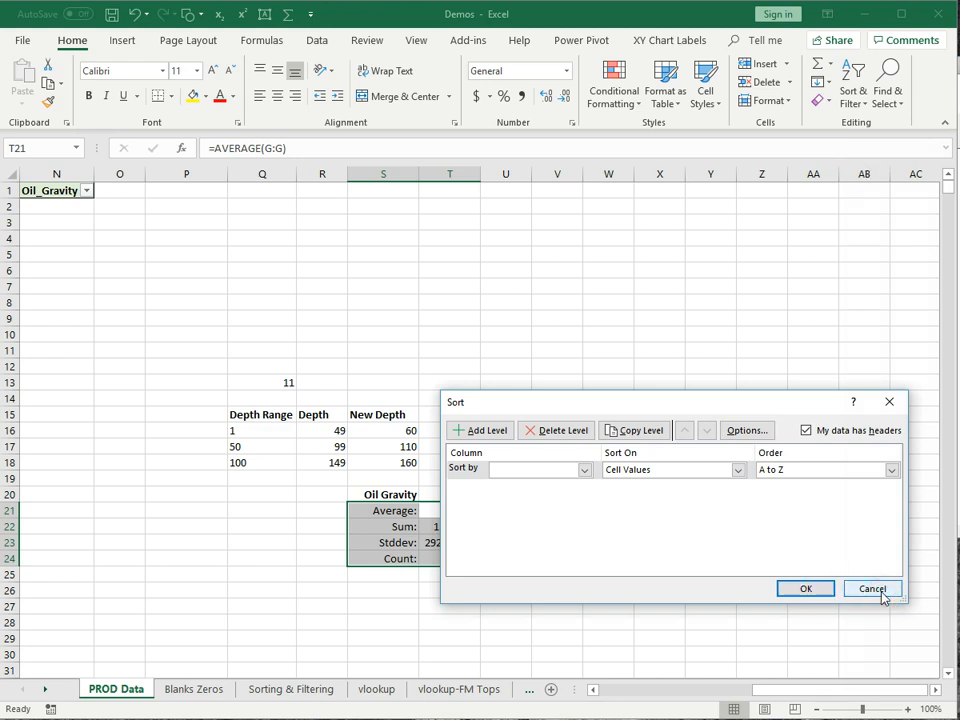
- Select the whole PROD Data table from A1 across to column N and down to row 2312
mouse_move(830, 697)
mouse_down()
mouse_move(836, 688)
mouse_move(815, 697)
mouse_up()
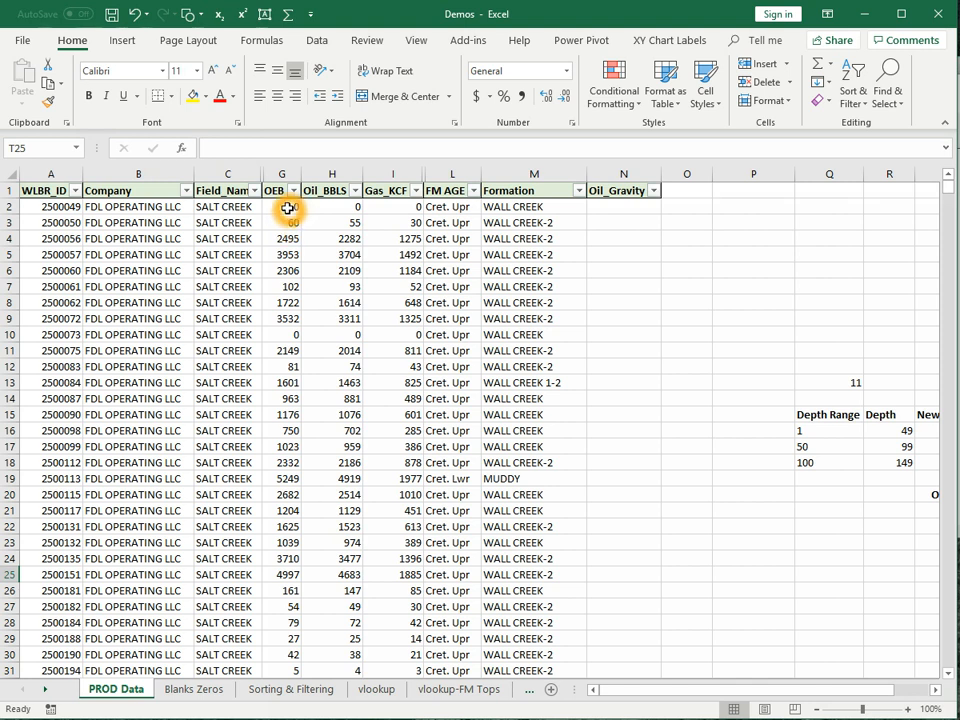
click(291, 167)
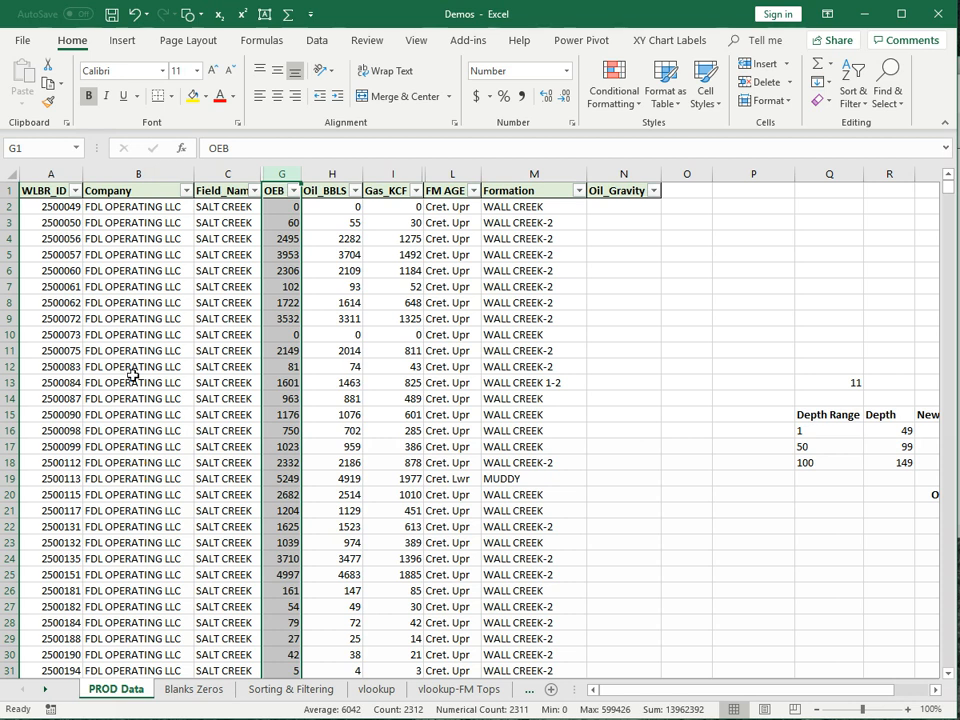
click(47, 193)
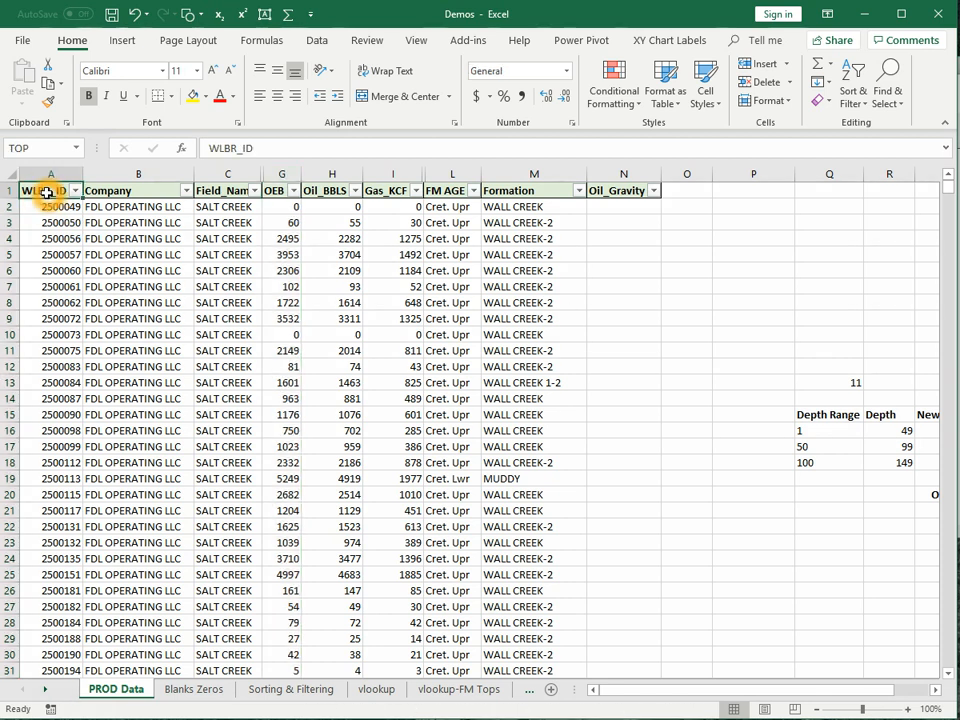
key(ctrl+shift+Right)
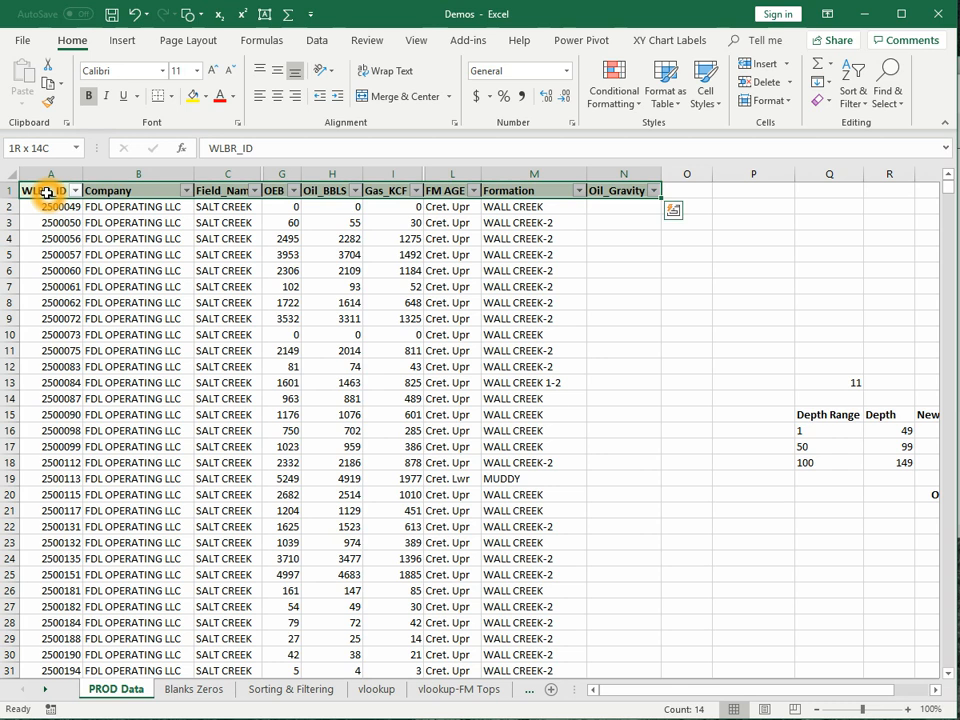
key(ctrl+shift+Down)
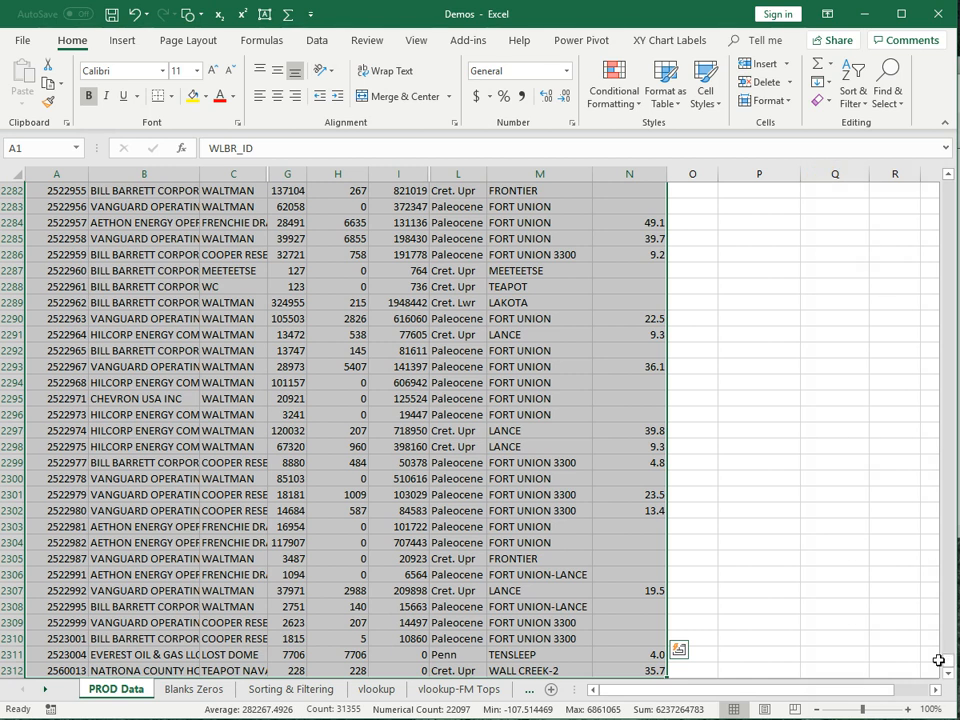
drag(948, 662, 948, 182)
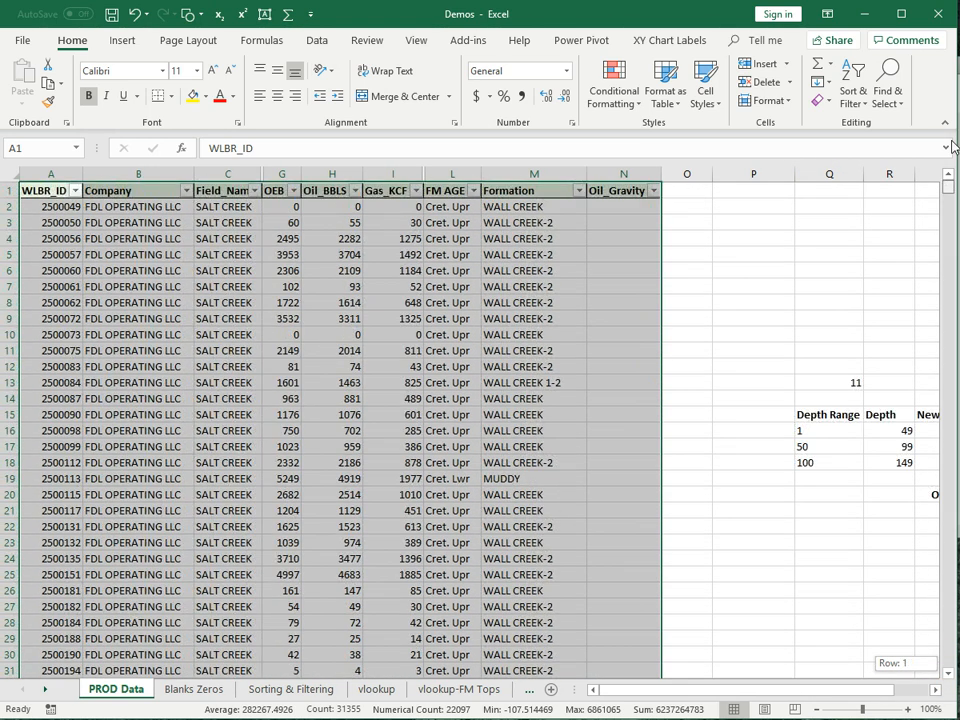
- Custom-sort the table by OEB from largest to smallest, putting 599426 first
click(855, 97)
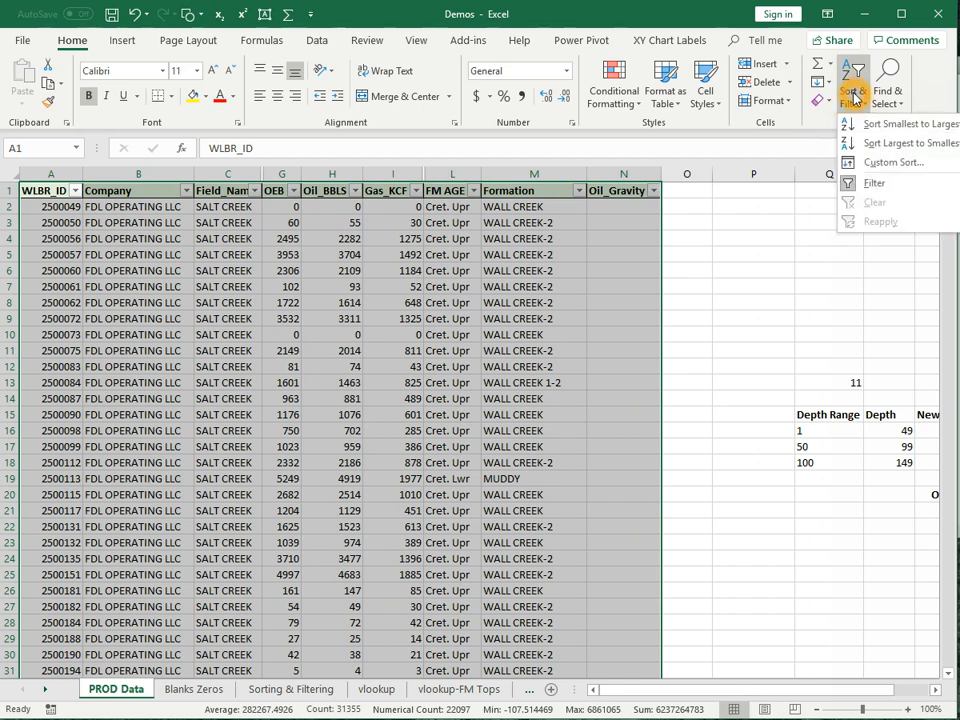
click(876, 165)
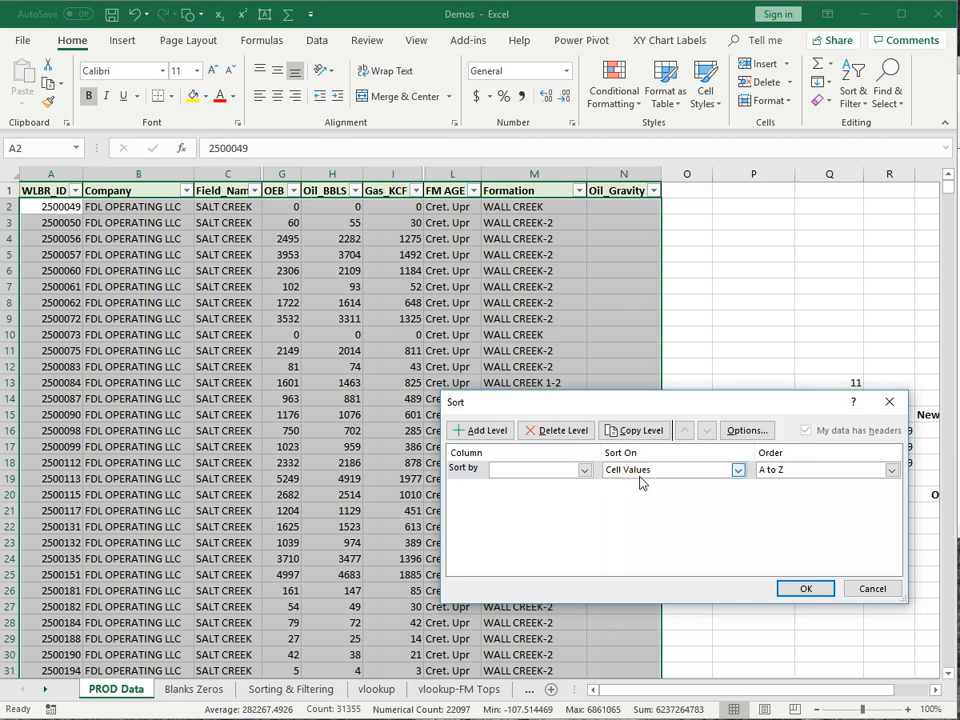
click(585, 470)
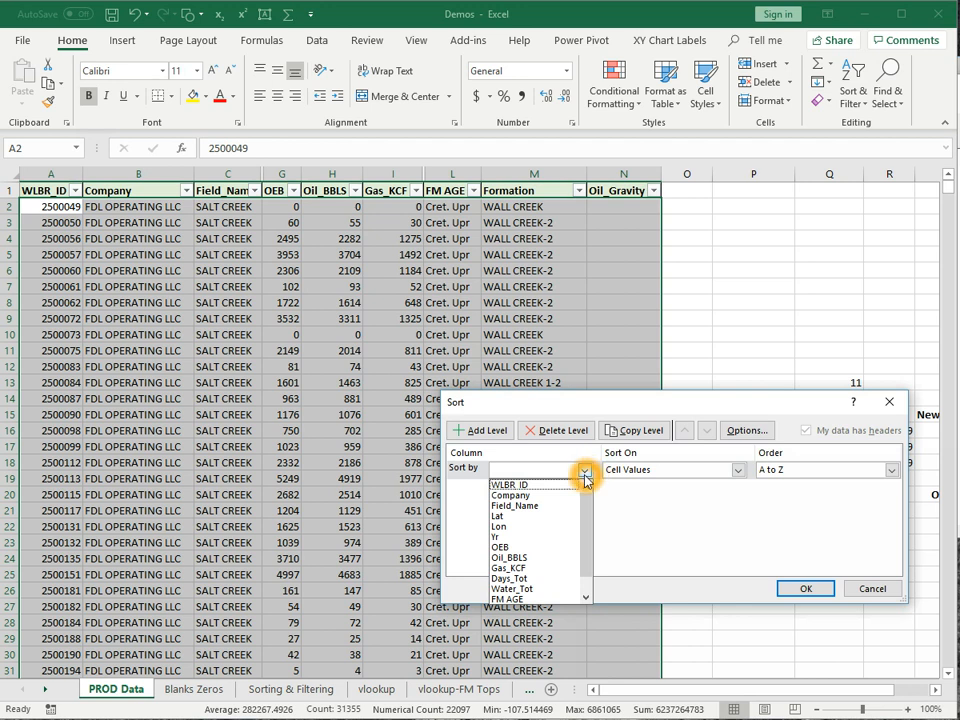
click(549, 553)
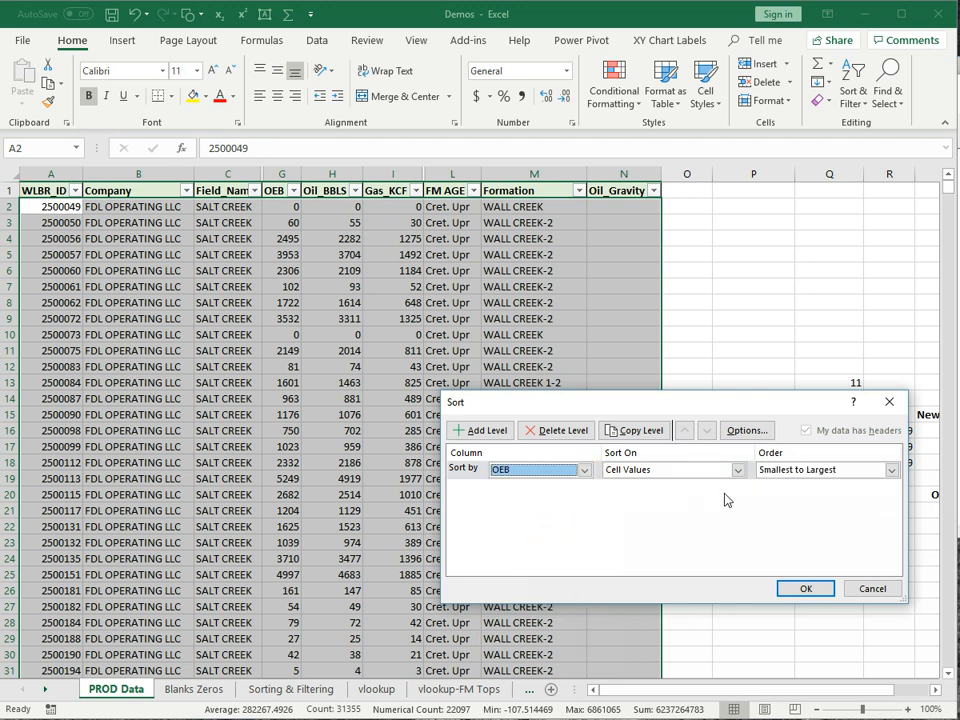
click(892, 470)
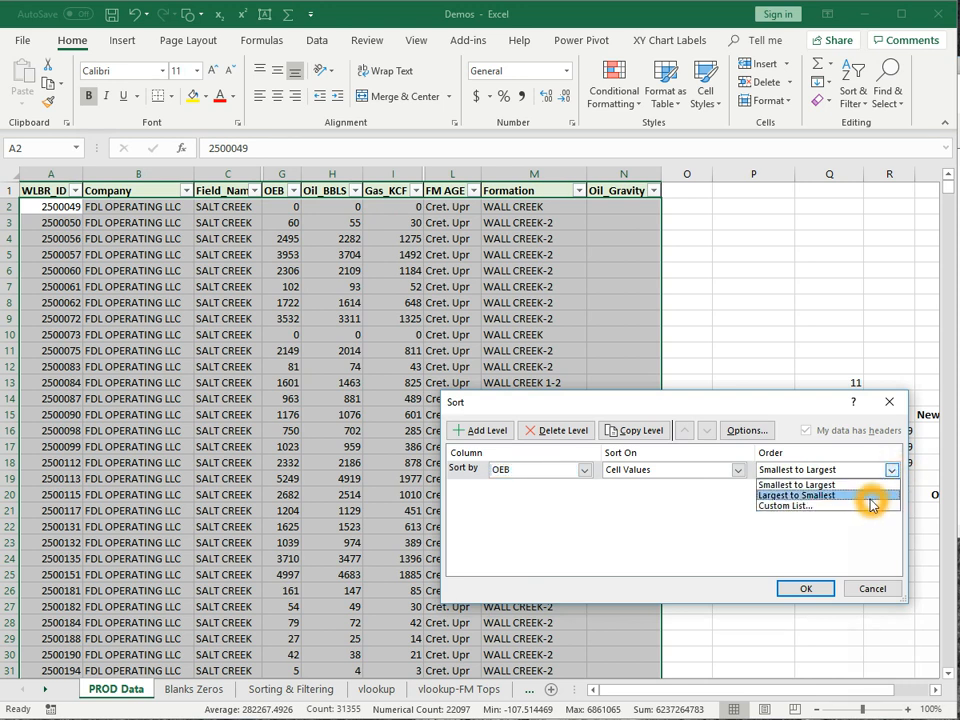
click(871, 498)
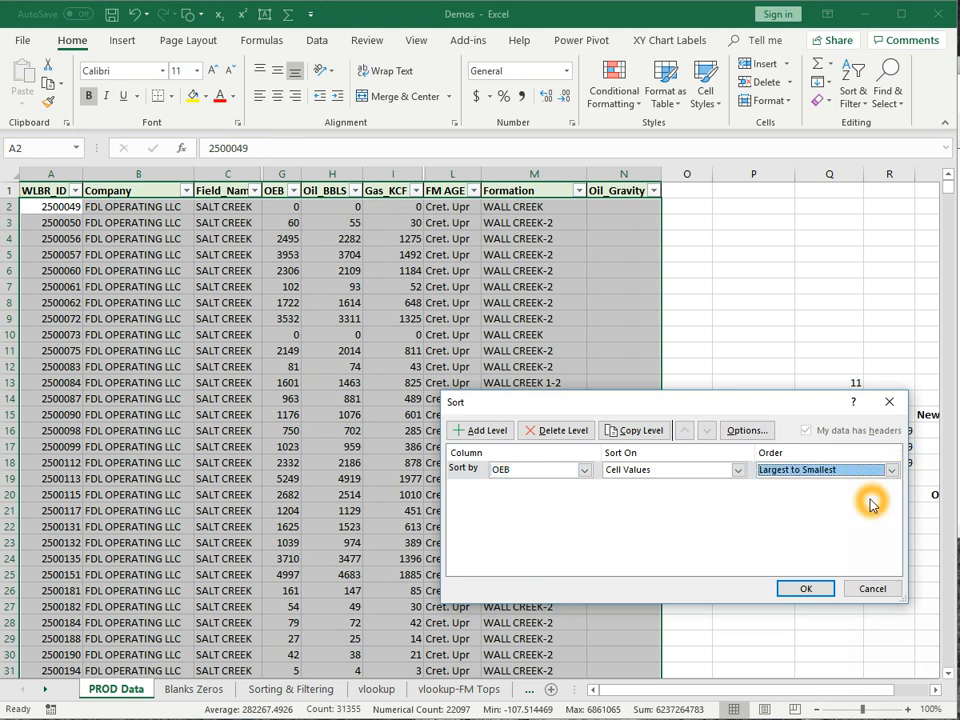
click(810, 594)
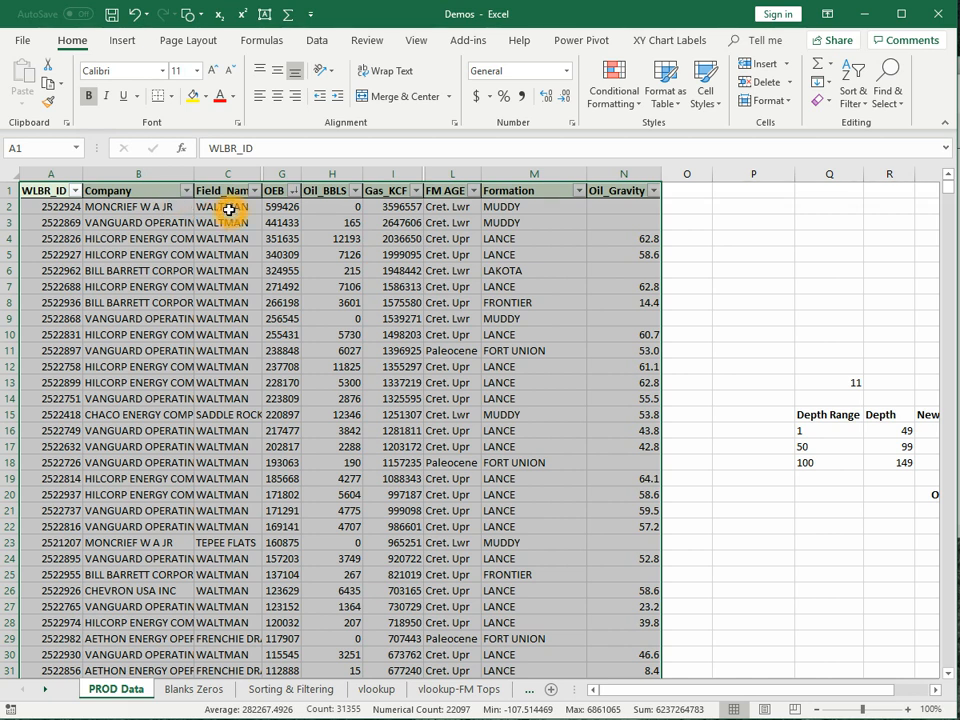
right_click(306, 208)
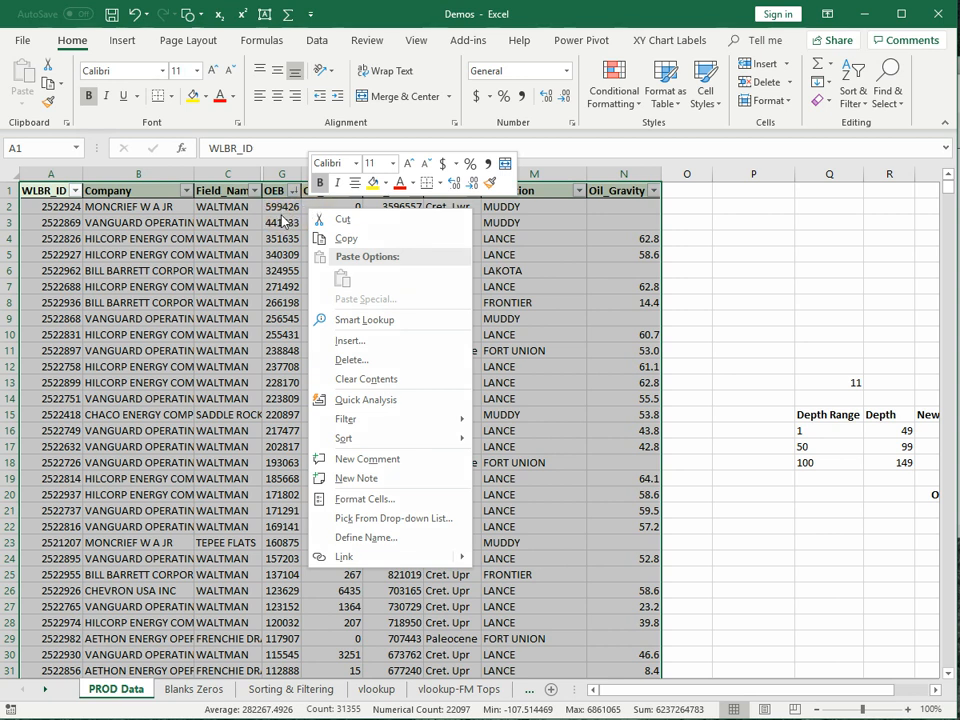
- Dismiss the context menu and select Field_Name cells down column C from C2
key(Escape)
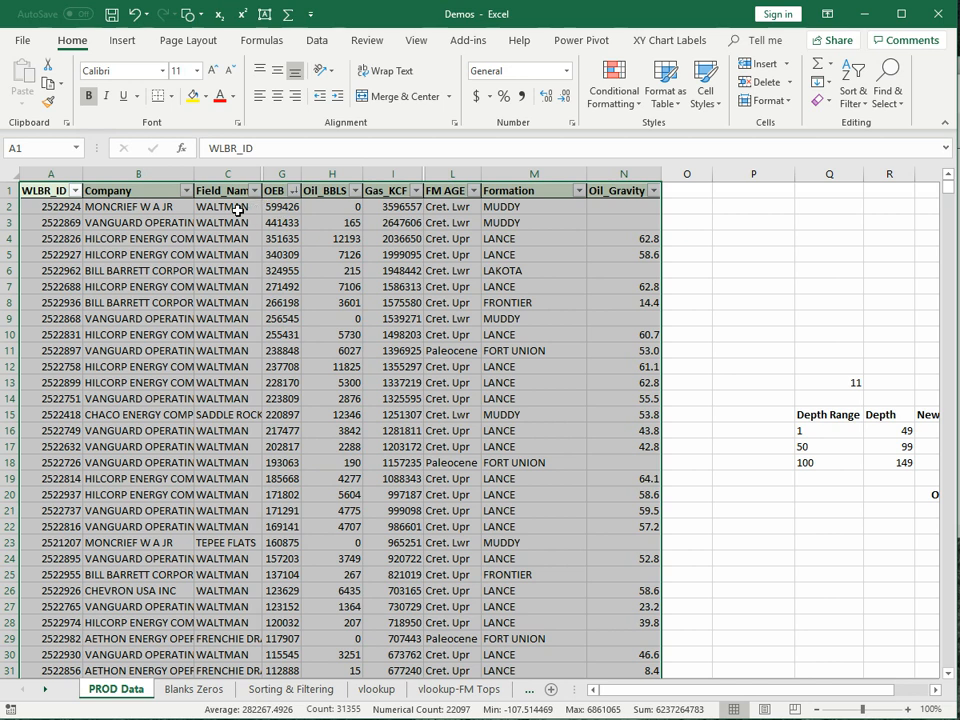
drag(252, 206, 228, 398)
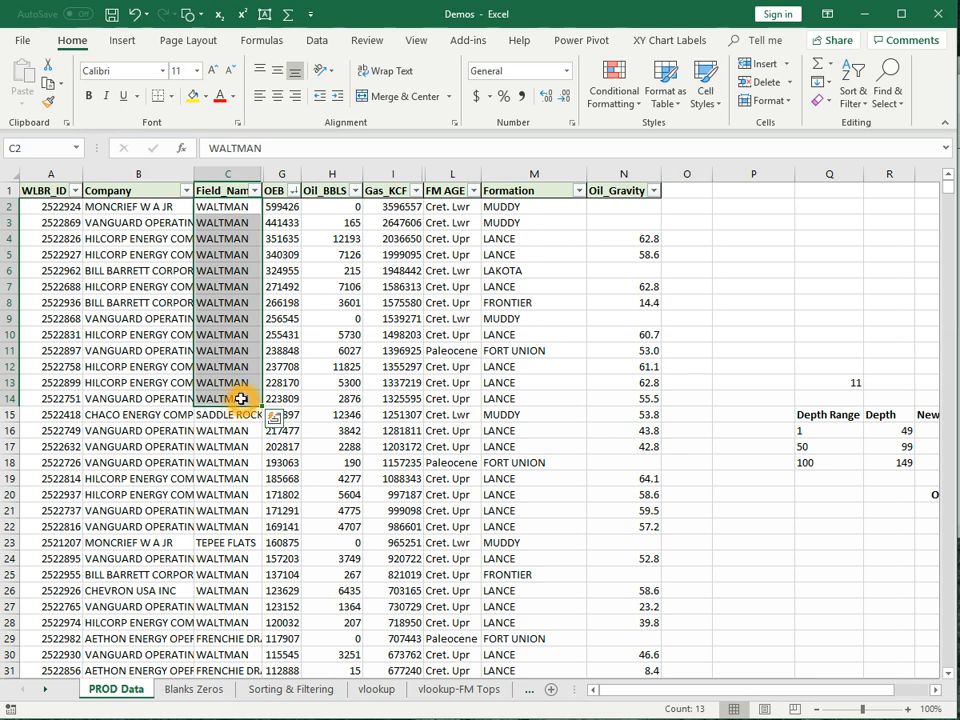
click(233, 432)
drag(233, 447, 229, 482)
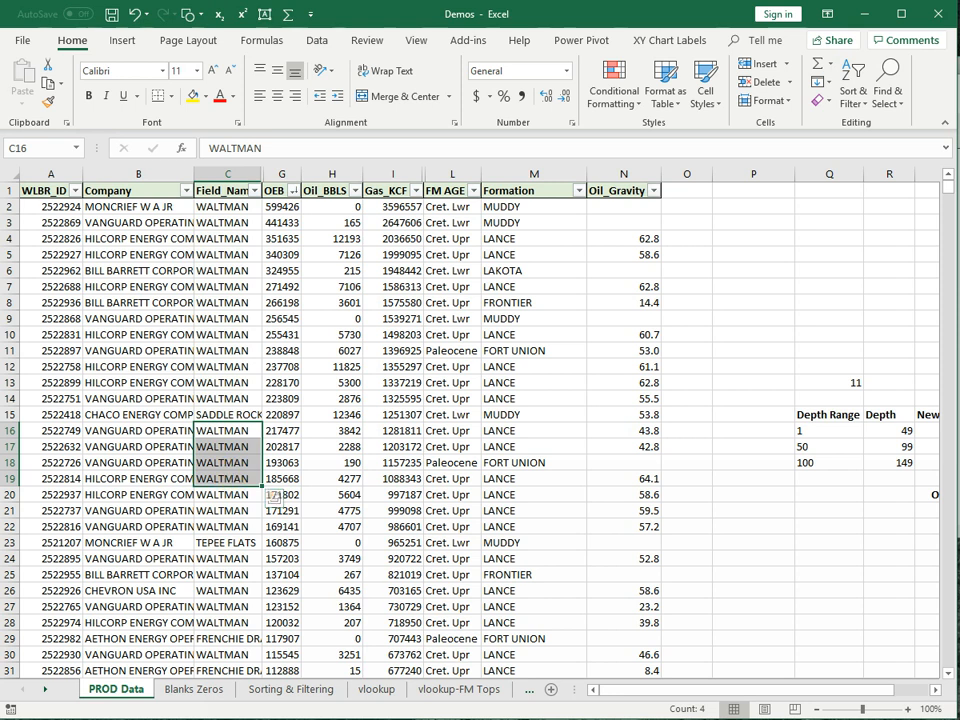
drag(238, 207, 220, 384)
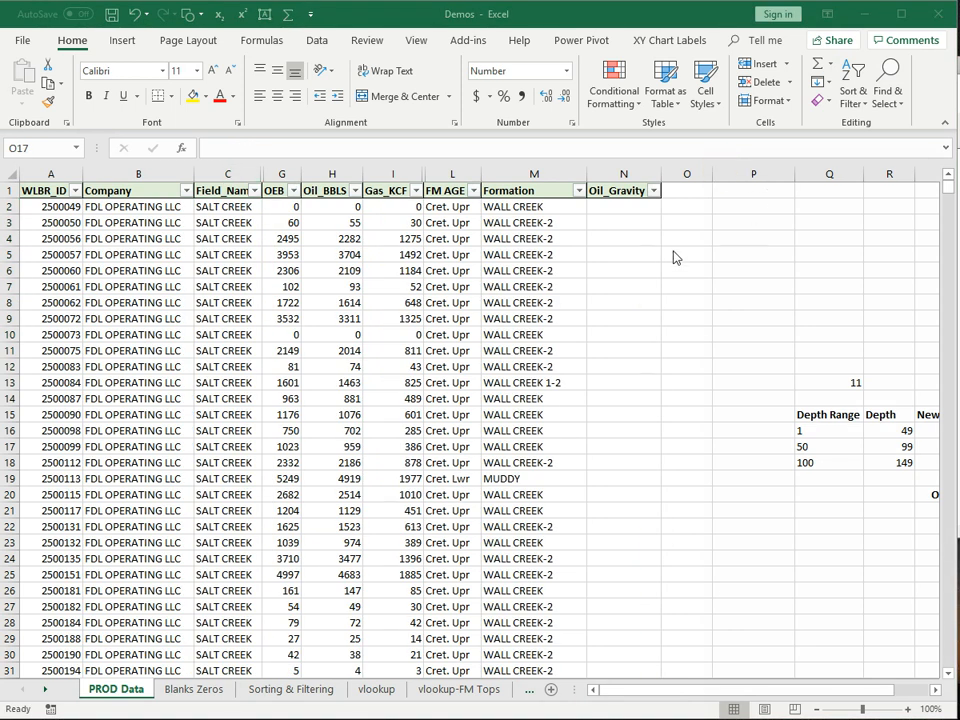
- Enter 1 in O3 and copy it down column O to O13
click(693, 241)
click(683, 228)
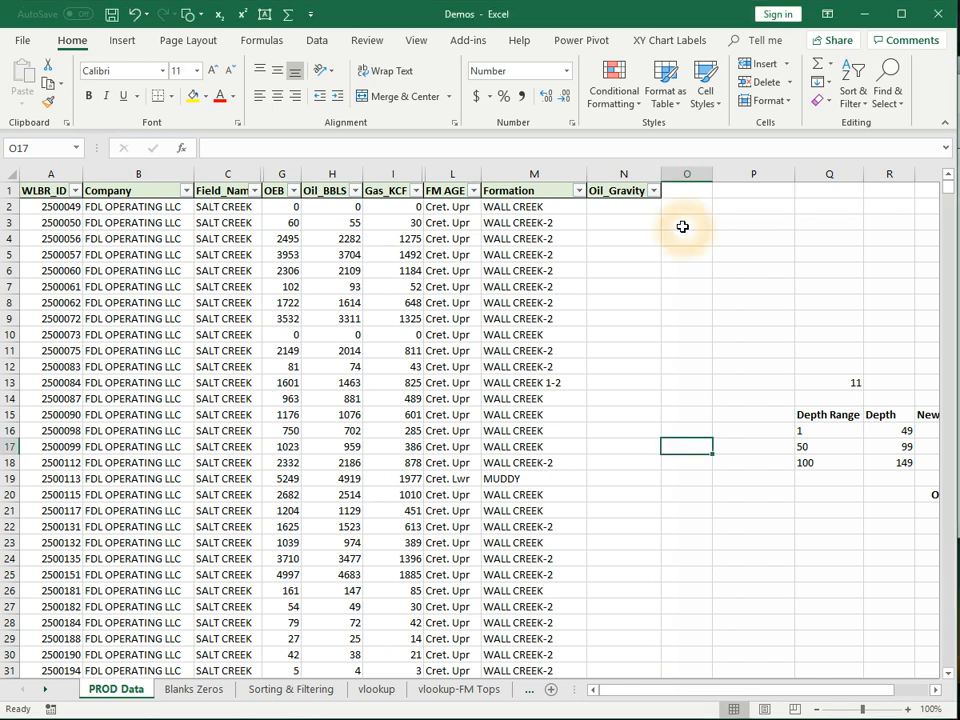
click(683, 228)
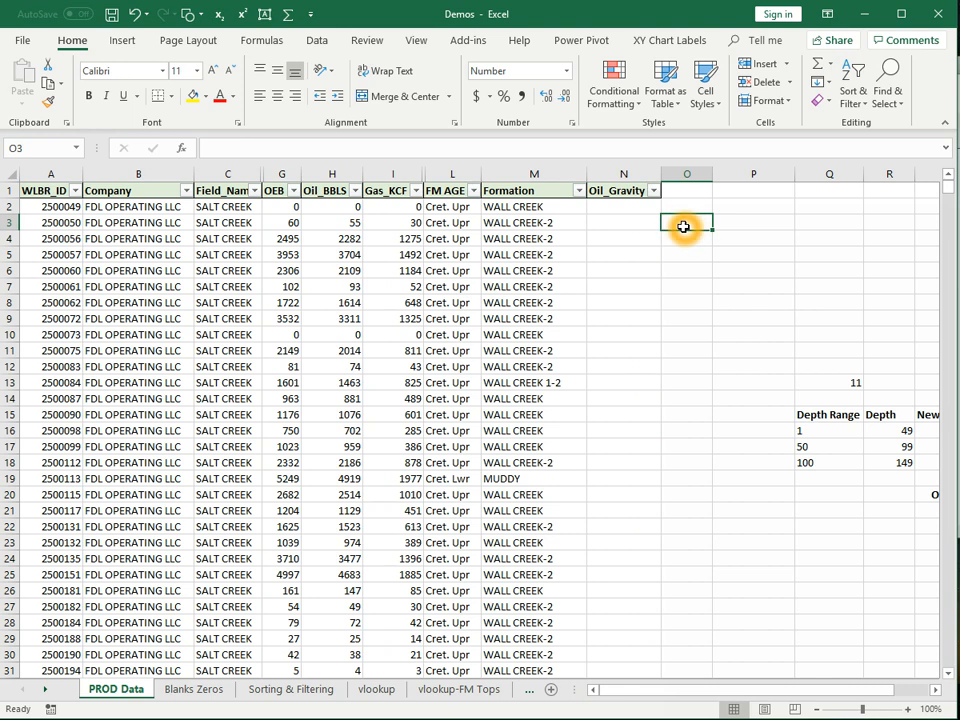
text(1)
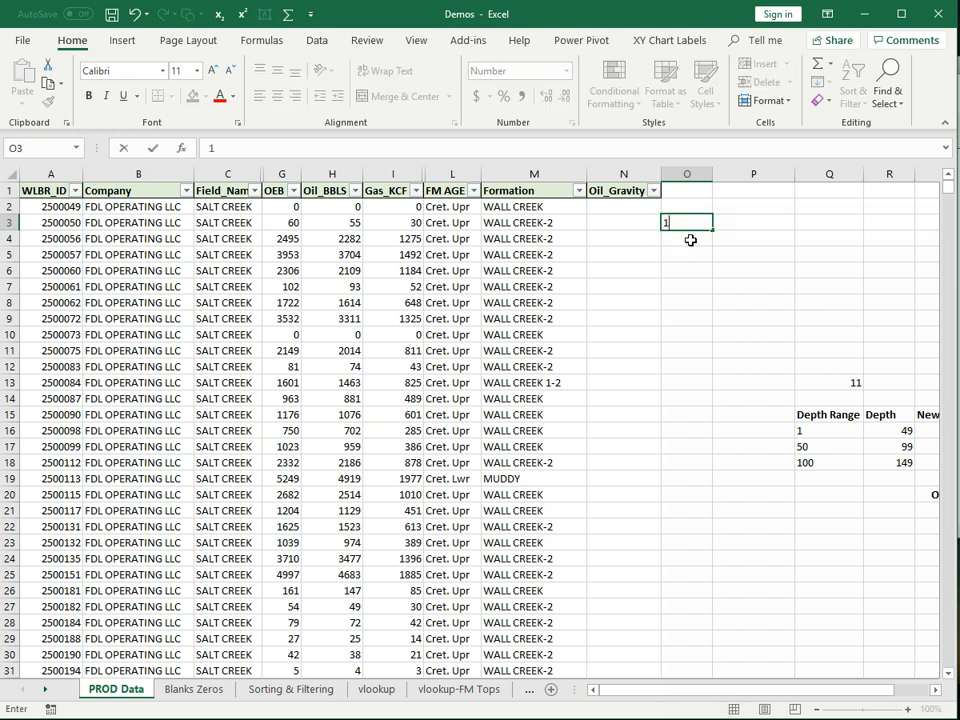
key(Return)
click(699, 222)
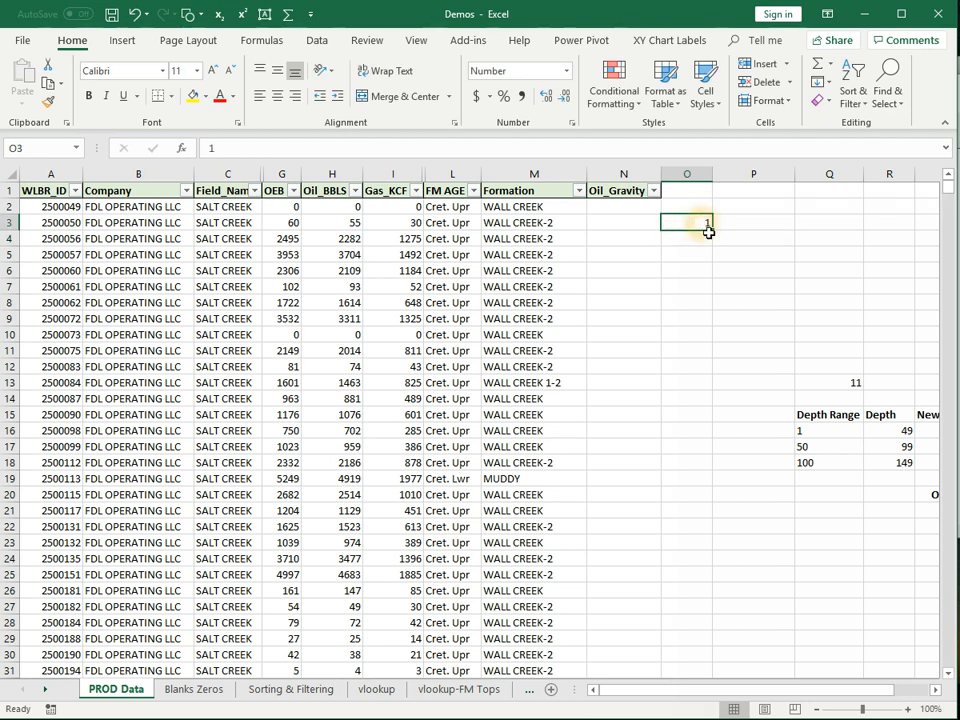
drag(711, 228, 705, 392)
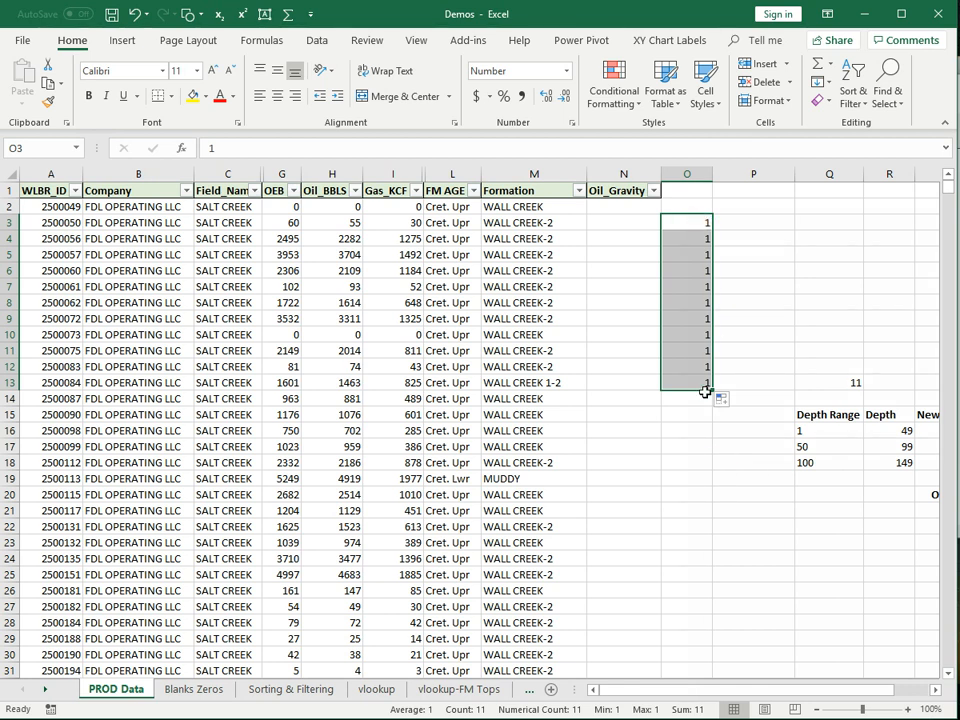
- Overwrite O4 with 2 and start entering a new number in O5
click(705, 239)
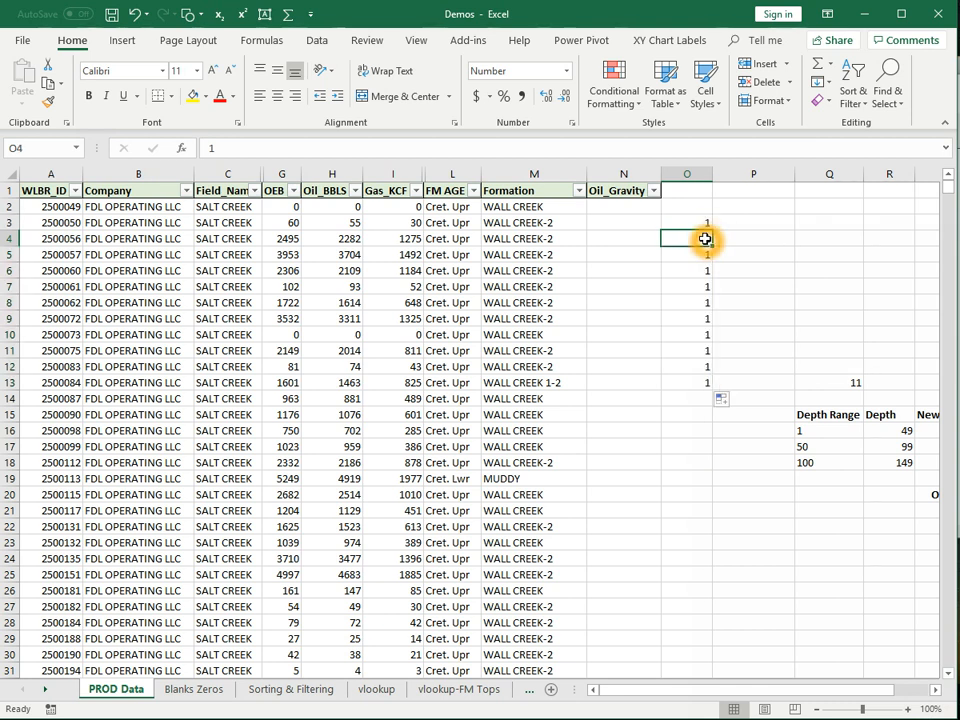
text(2)
click(706, 262)
text(2)
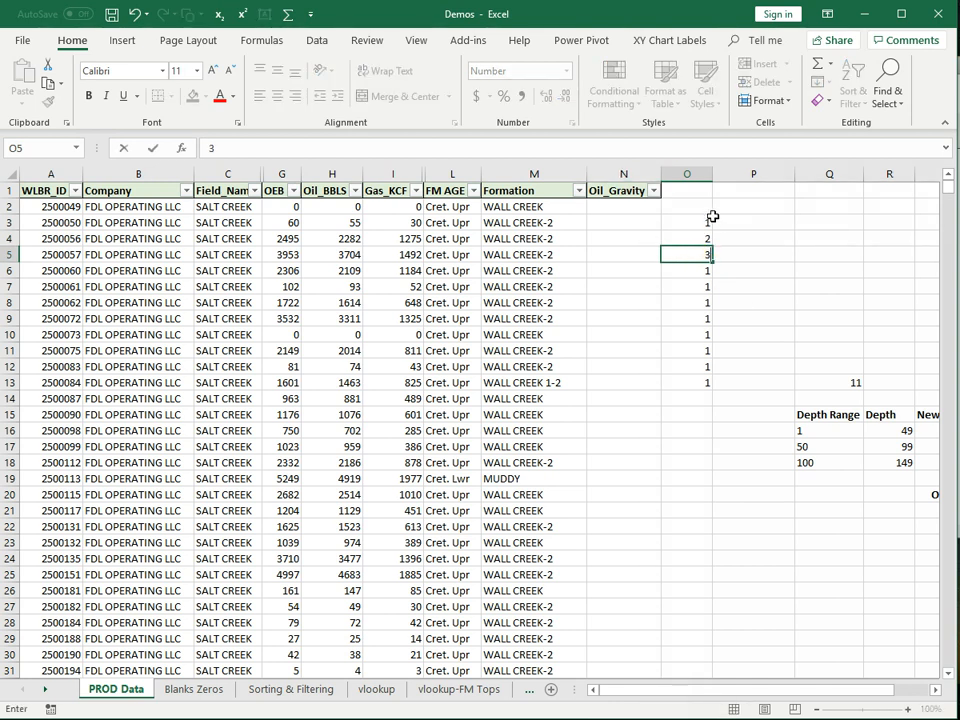
- Extend the 1, 2 start in O3:O4 into a 1–11 series down to O13
click(694, 221)
drag(697, 230, 700, 246)
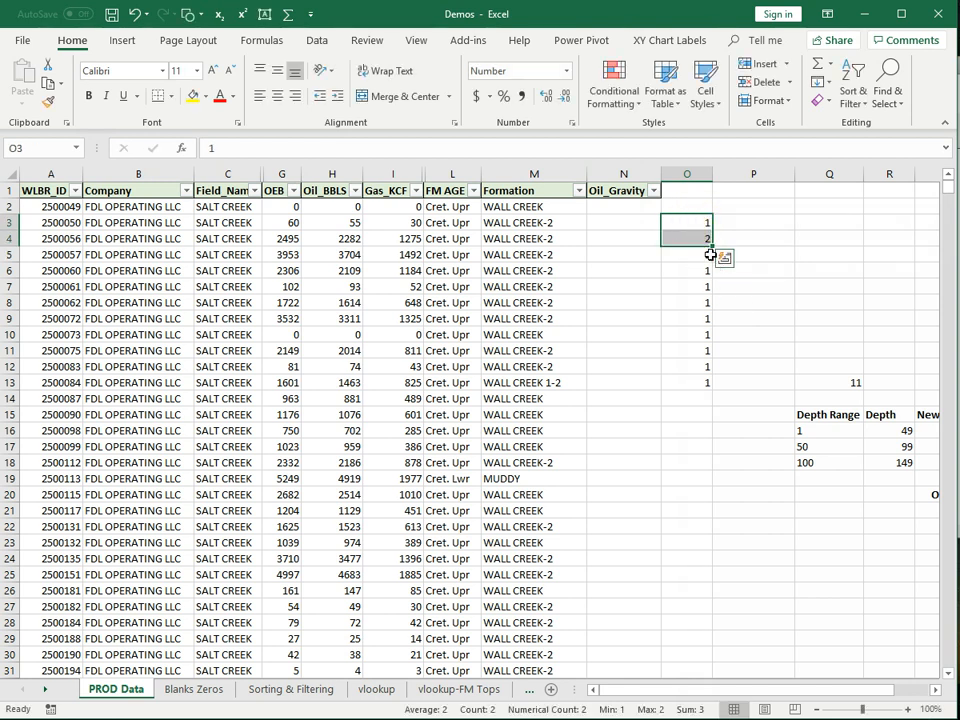
drag(713, 249, 713, 395)
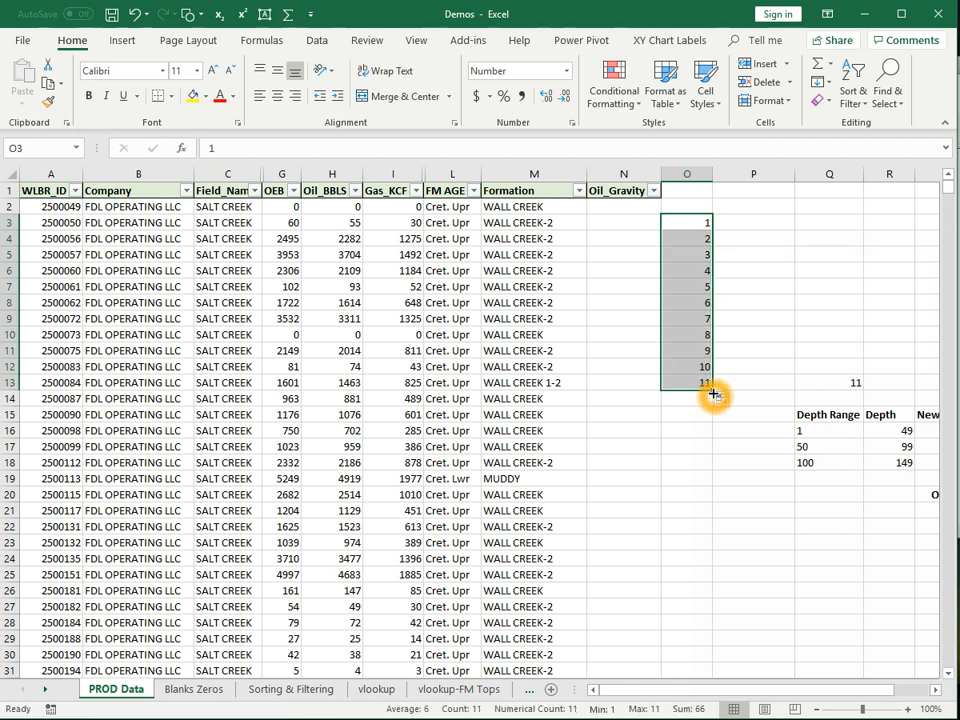
click(699, 235)
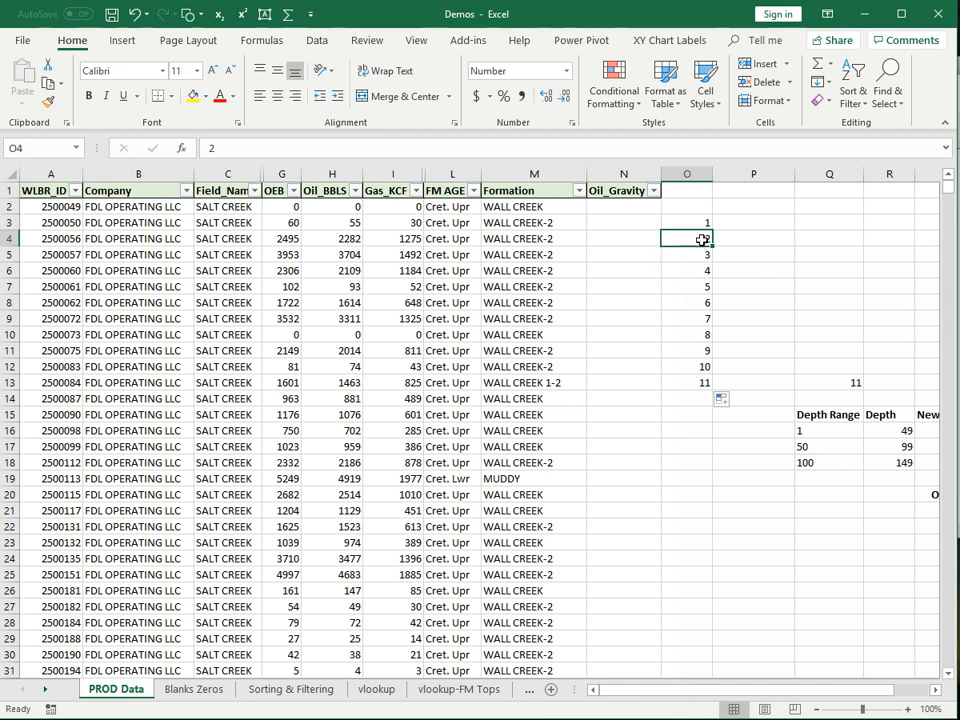
drag(712, 245, 705, 228)
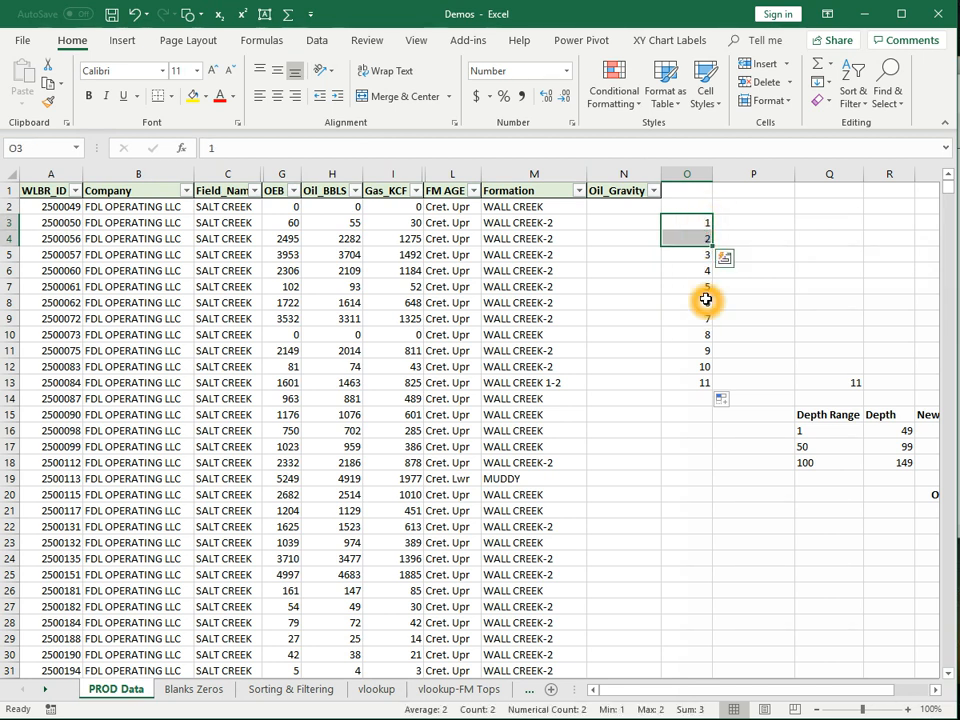
drag(714, 245, 714, 245)
double_click(714, 245)
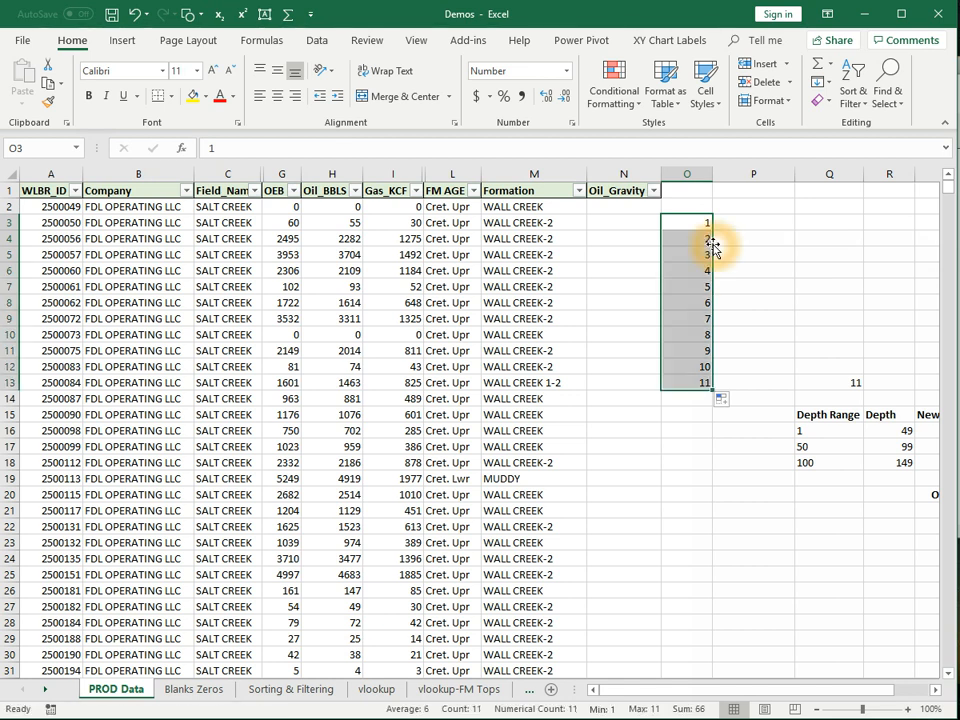
click(686, 451)
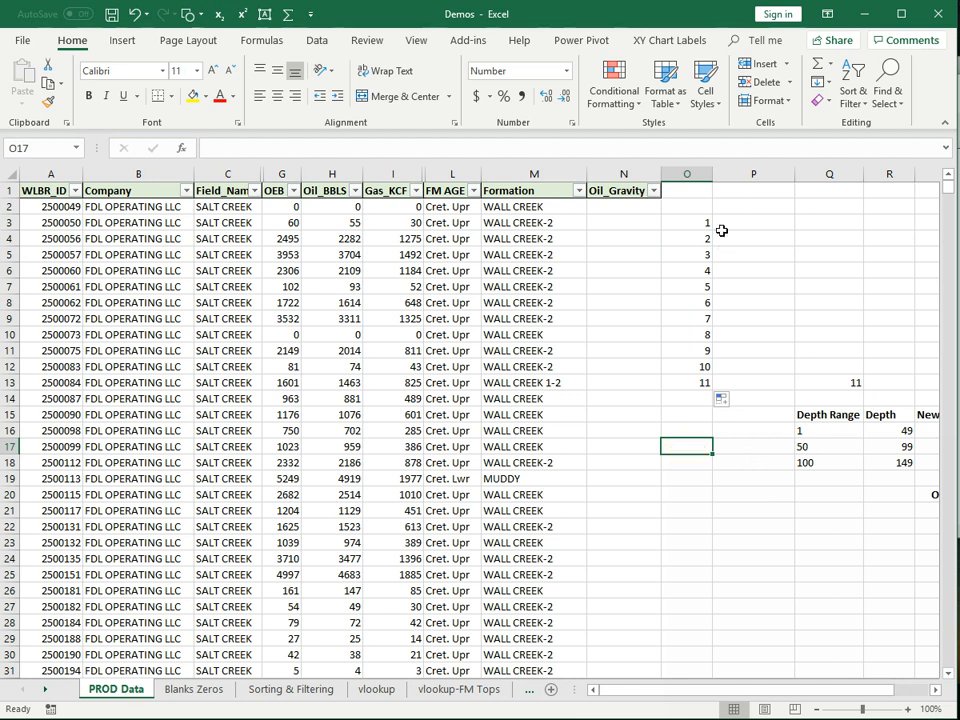
click(691, 231)
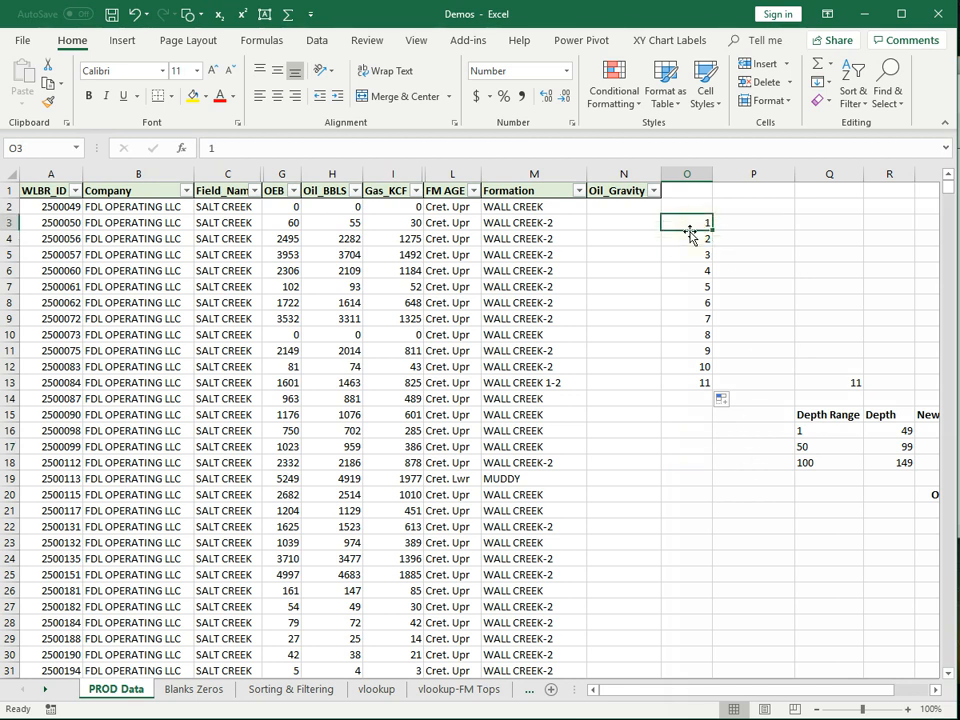
- Enter 3 and 6 in O3:O4 and auto-fill multiples of three down to O13
text(3)
click(692, 243)
text(6)
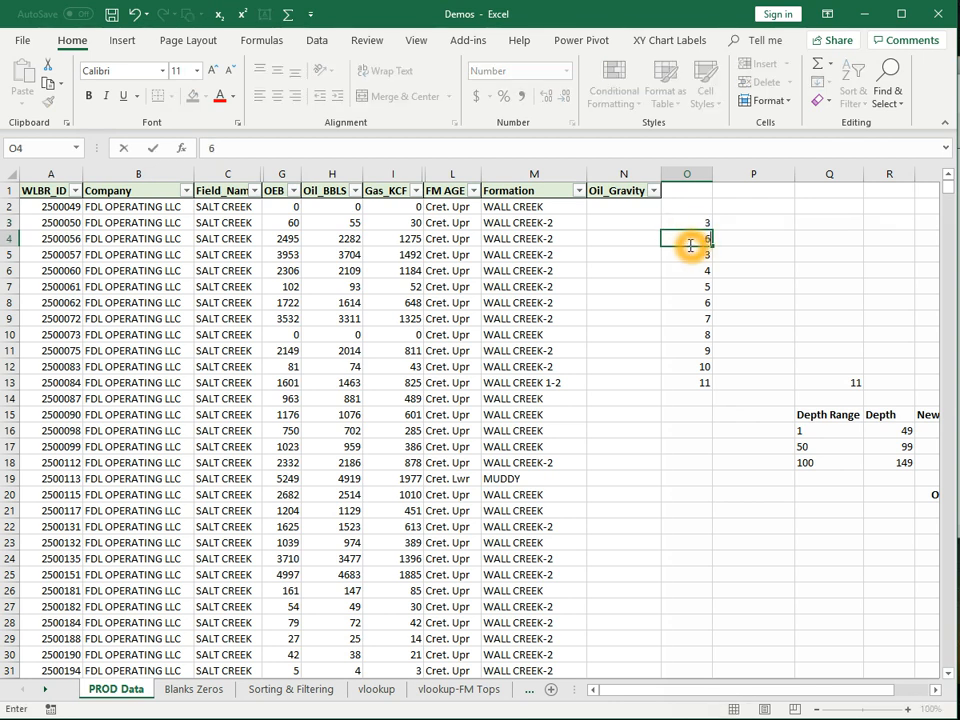
click(695, 274)
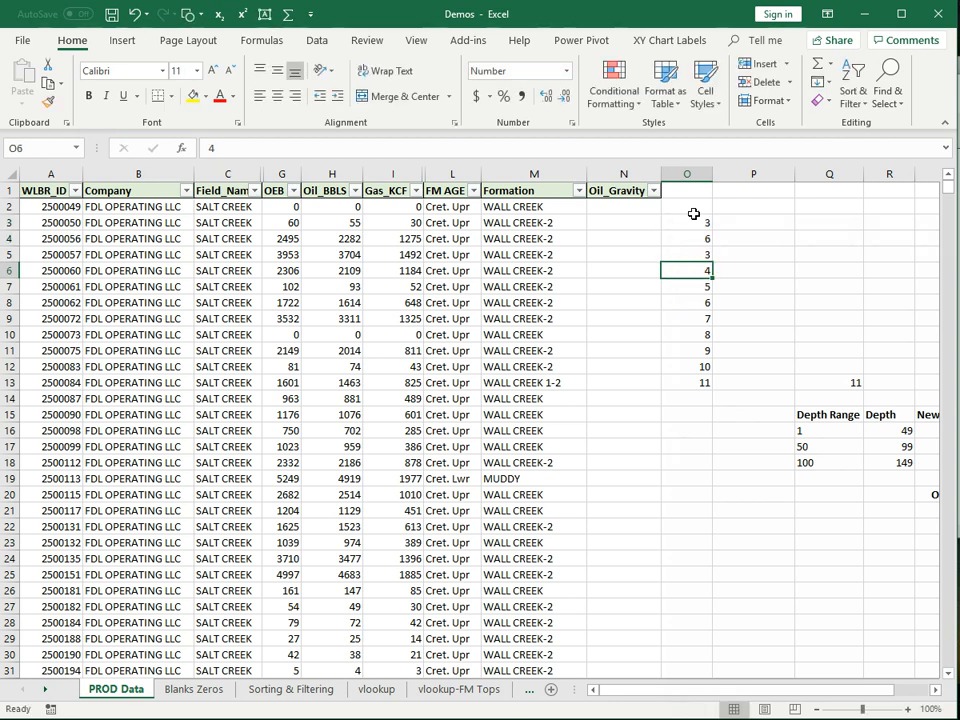
drag(695, 224, 700, 238)
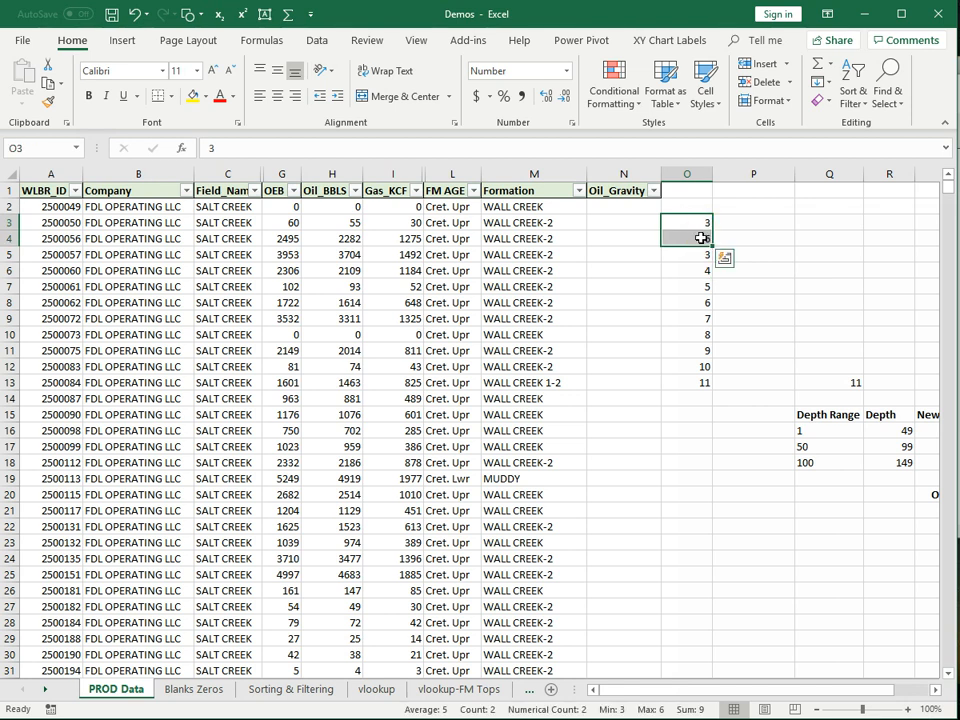
double_click(713, 246)
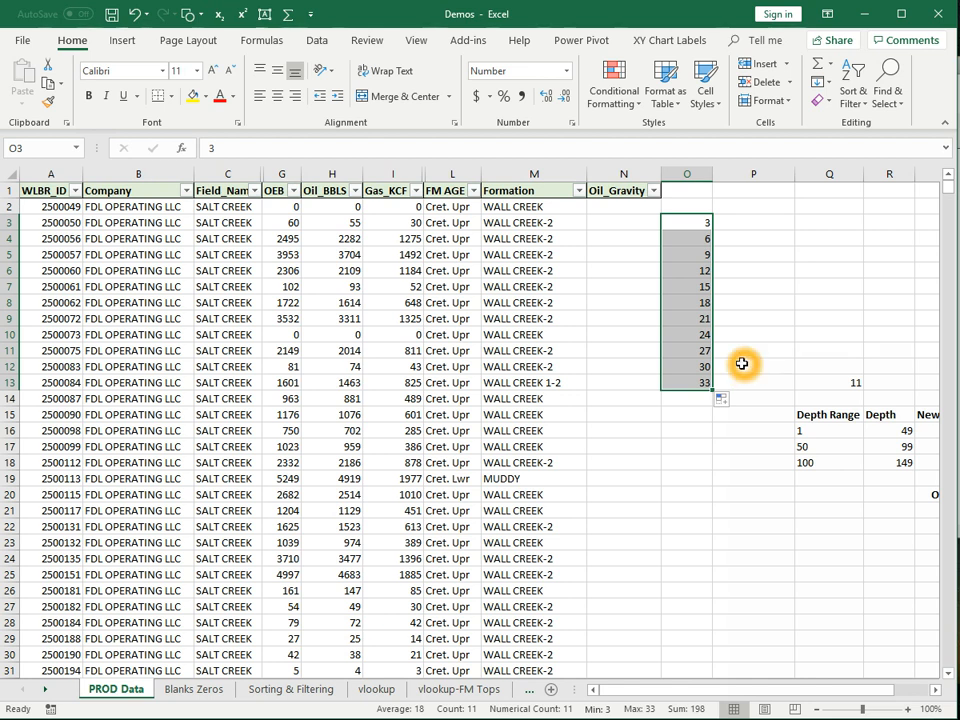
- Change O3 back to 1
click(696, 222)
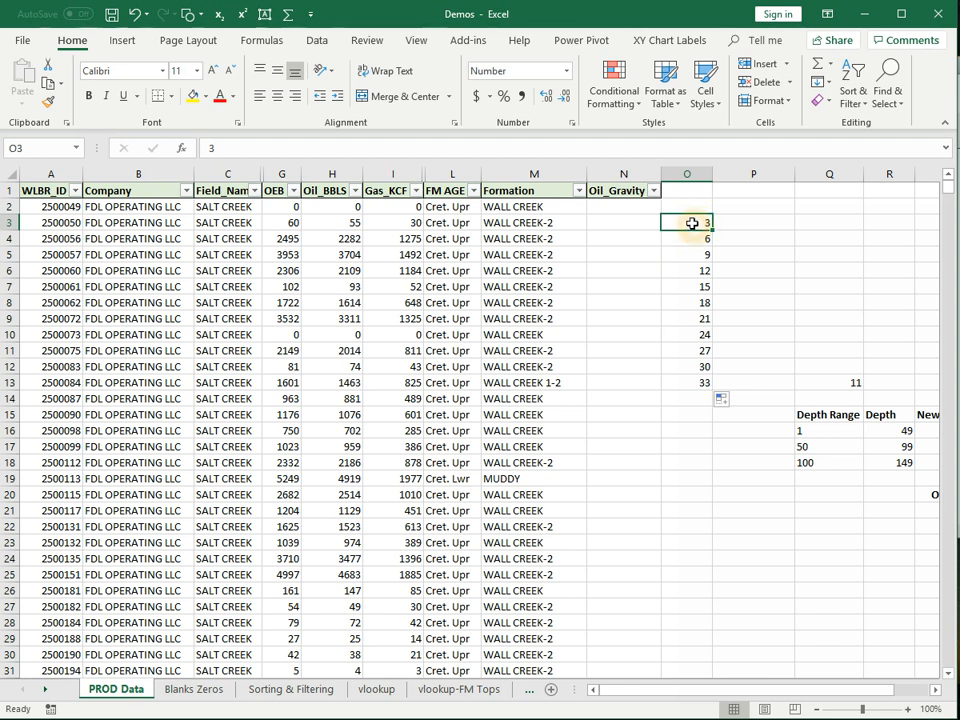
text(1)
click(700, 276)
click(693, 224)
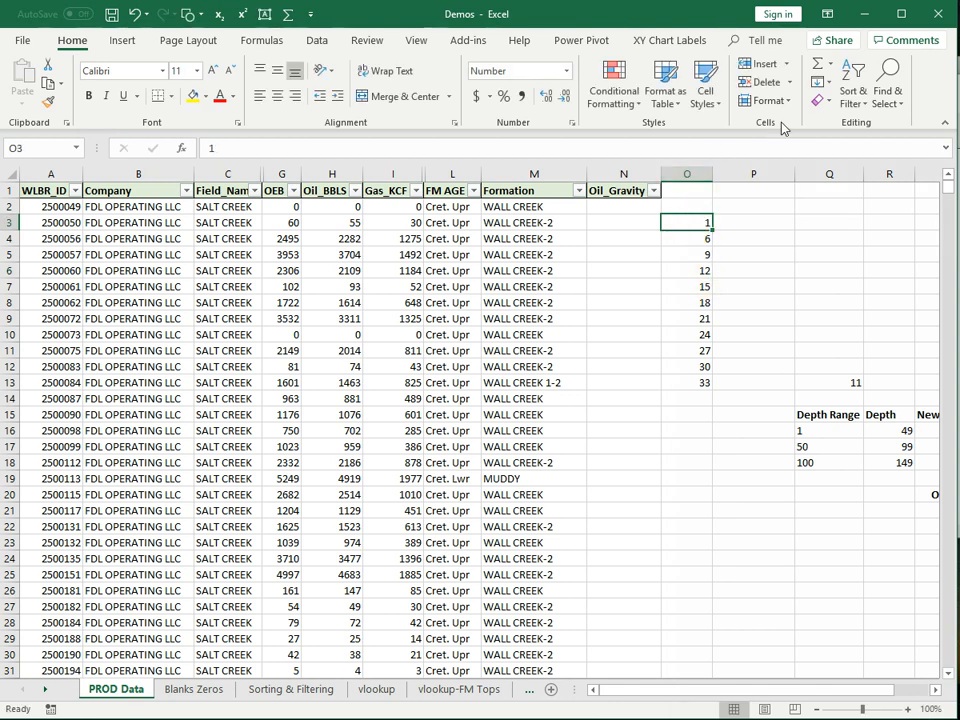
- Fill a linear column series from O3 with step 1 and stop value 1000
click(823, 88)
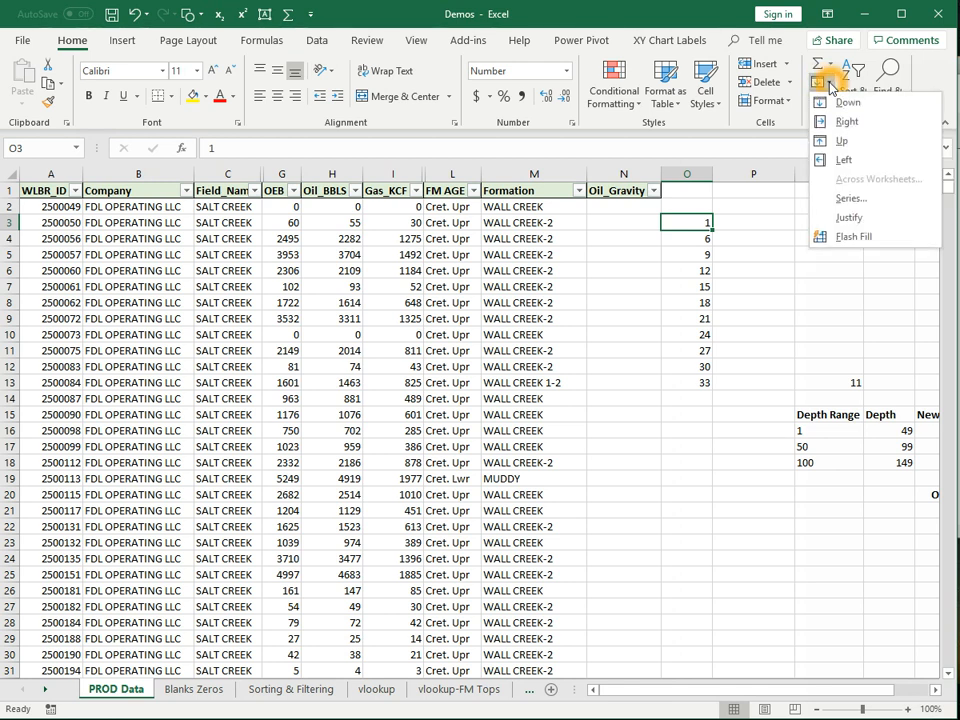
click(845, 201)
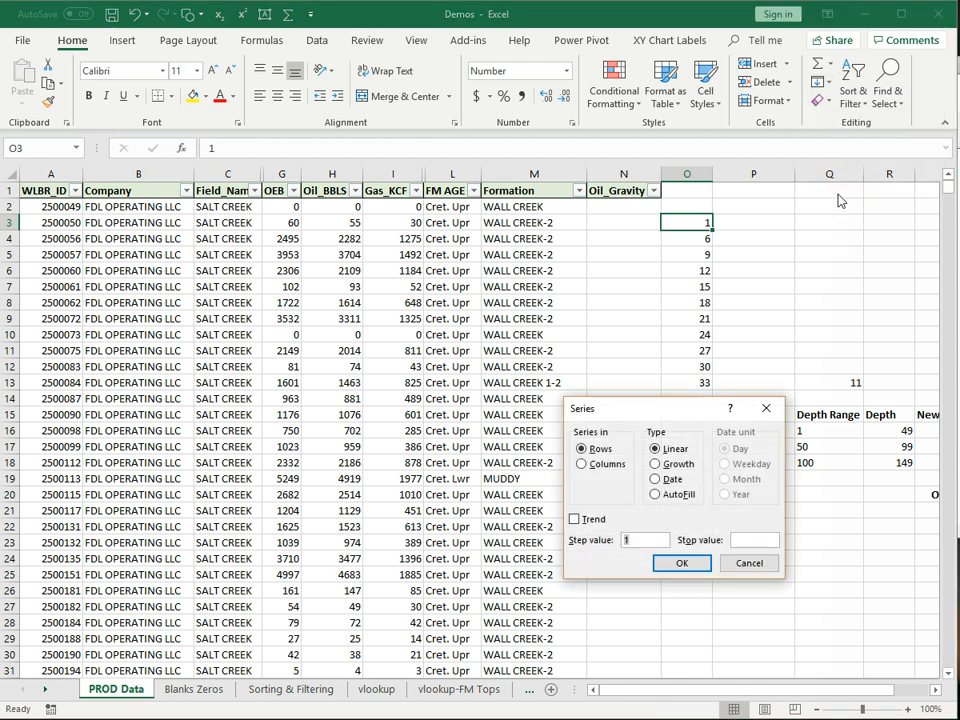
click(580, 465)
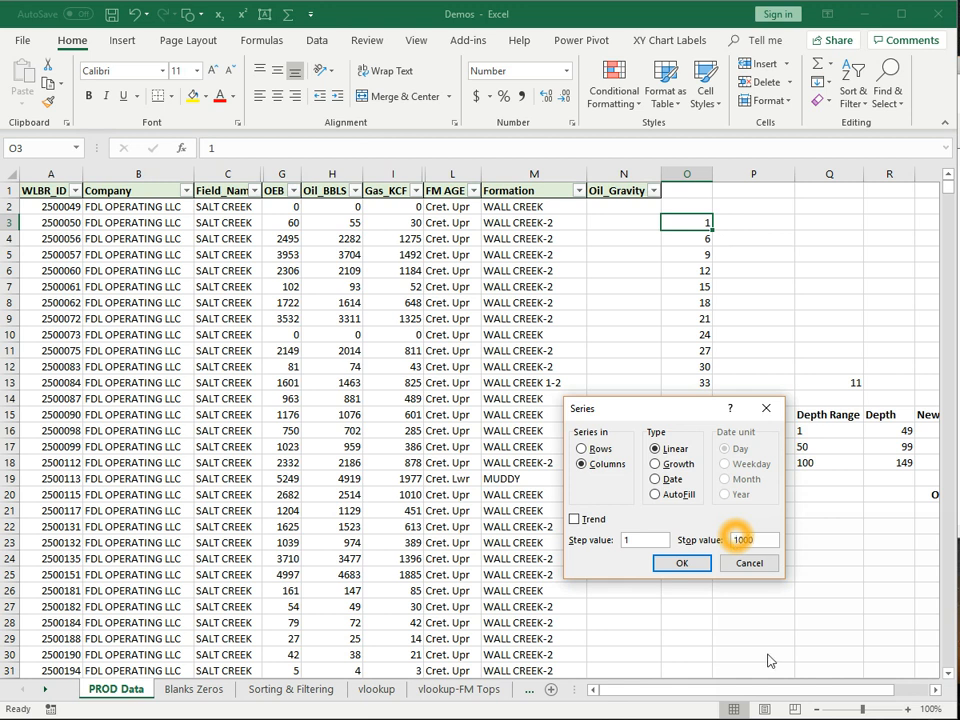
click(680, 565)
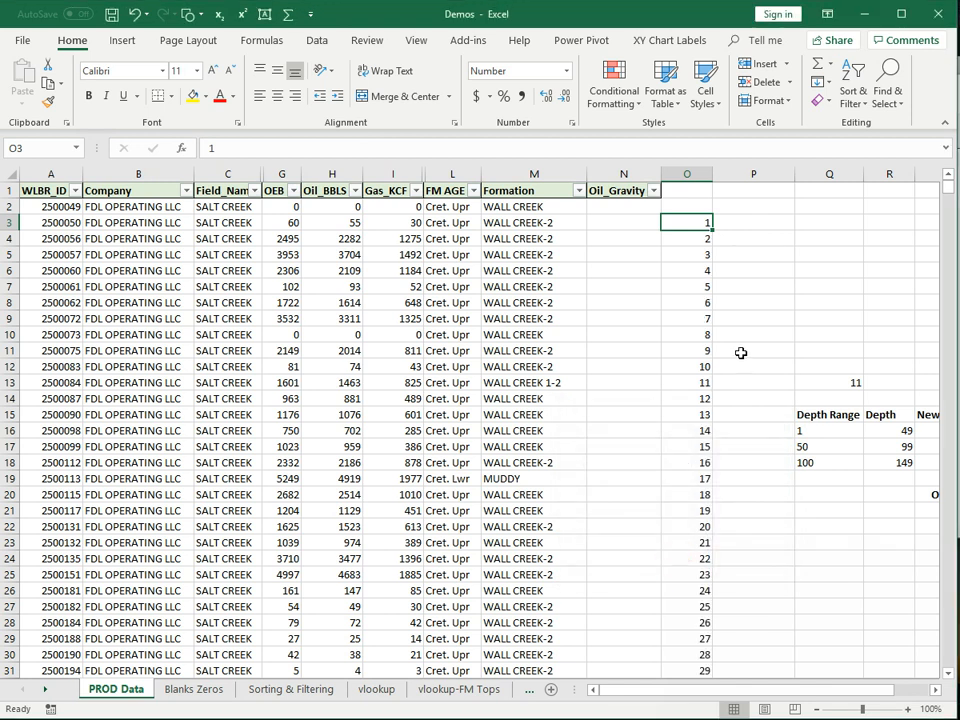
scroll(739, 360, down, 13)
scroll(737, 450, down, 19)
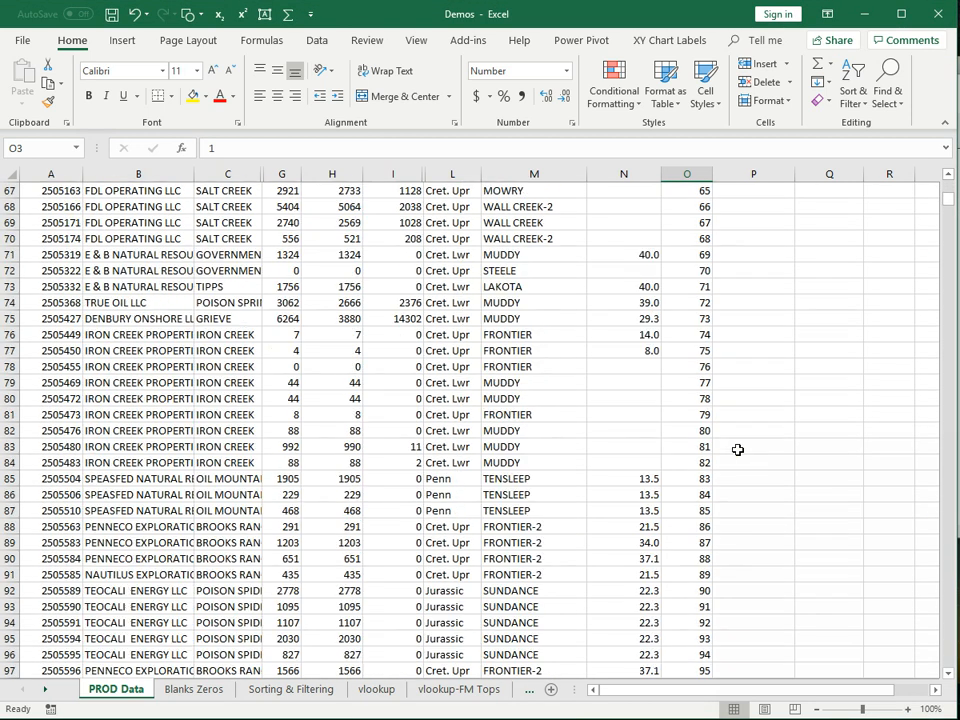
scroll(740, 452, up, 8)
scroll(740, 452, up, 20)
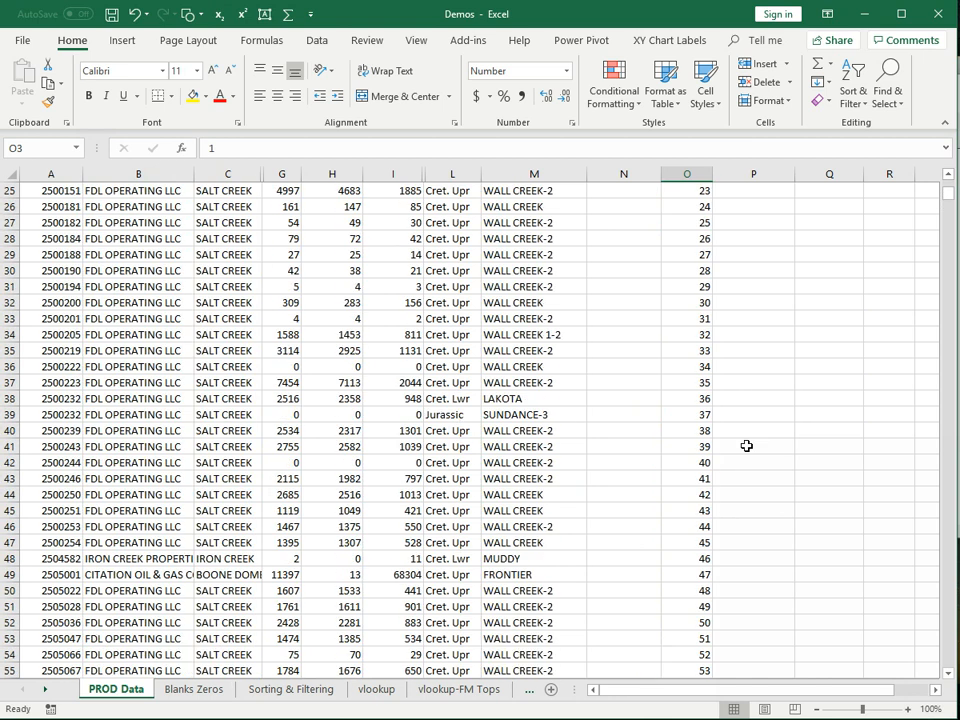